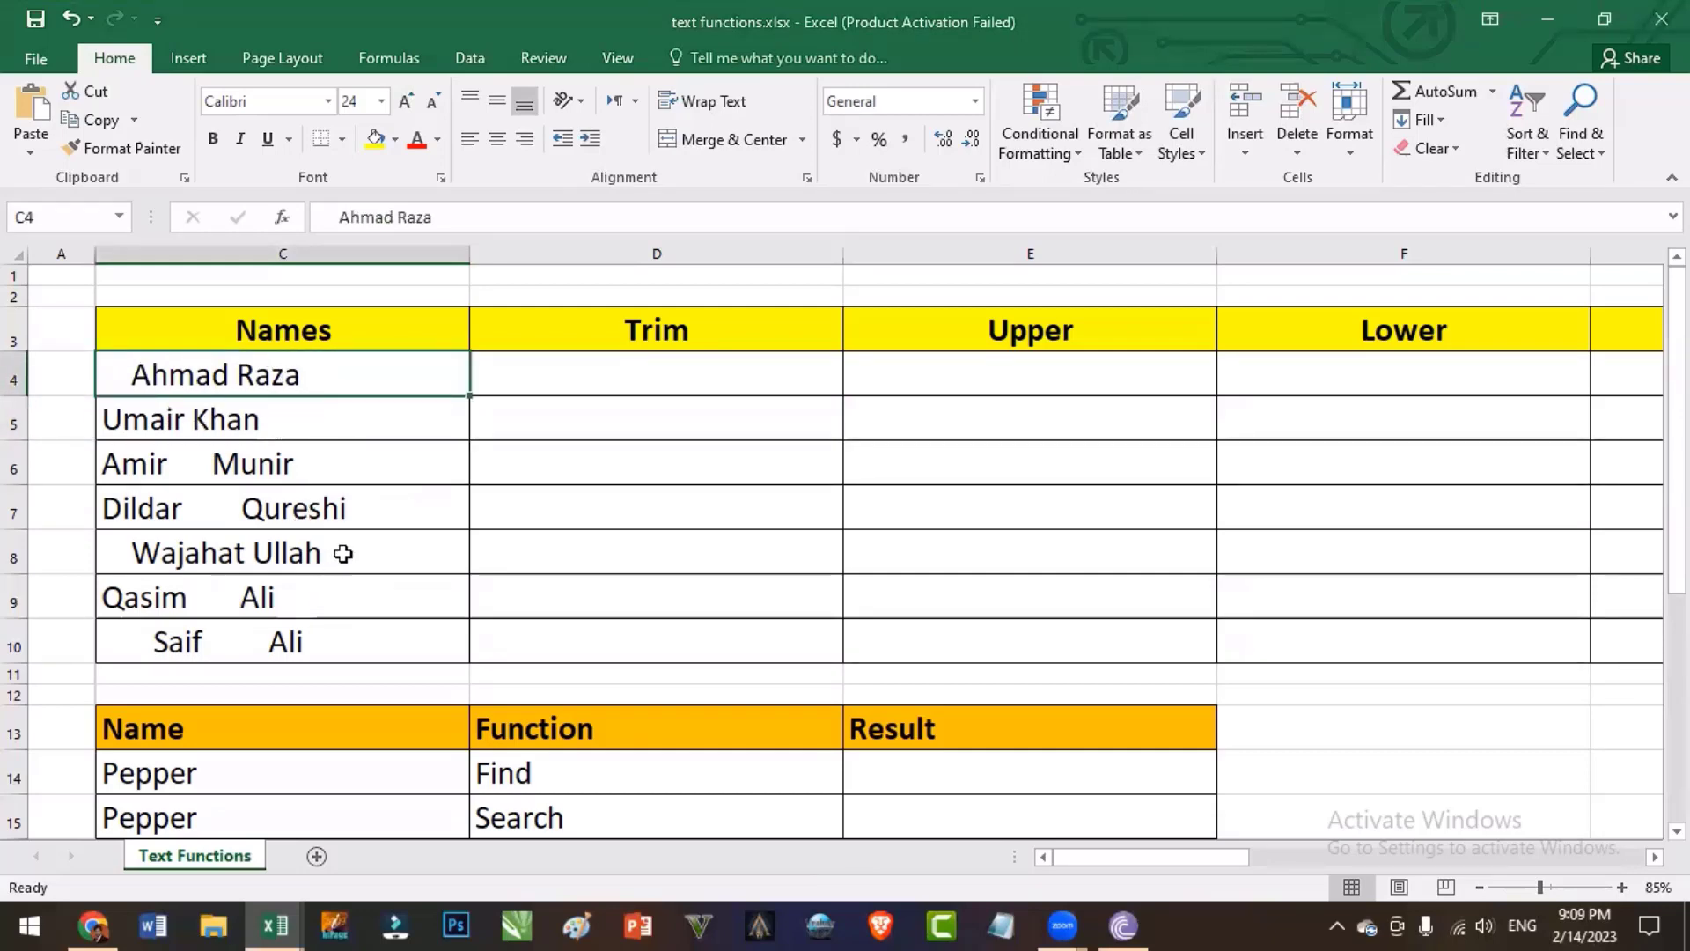
{"action": "left_click", "coordinate": [684, 343]}
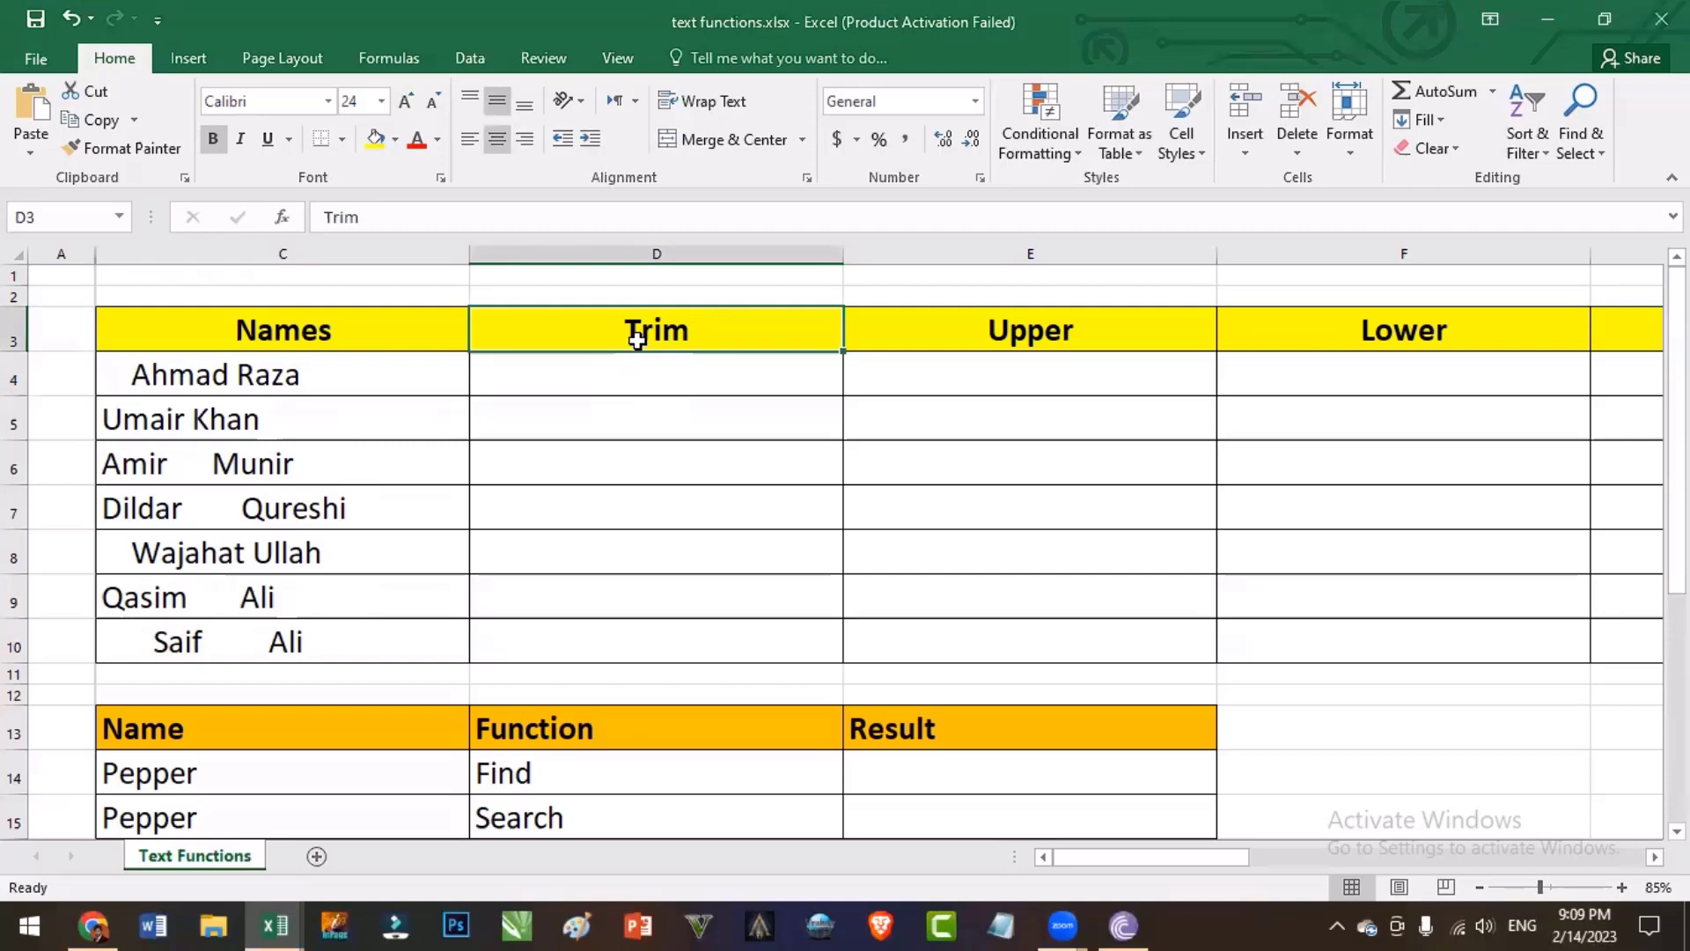
{"action": "left_click", "coordinate": [218, 378]}
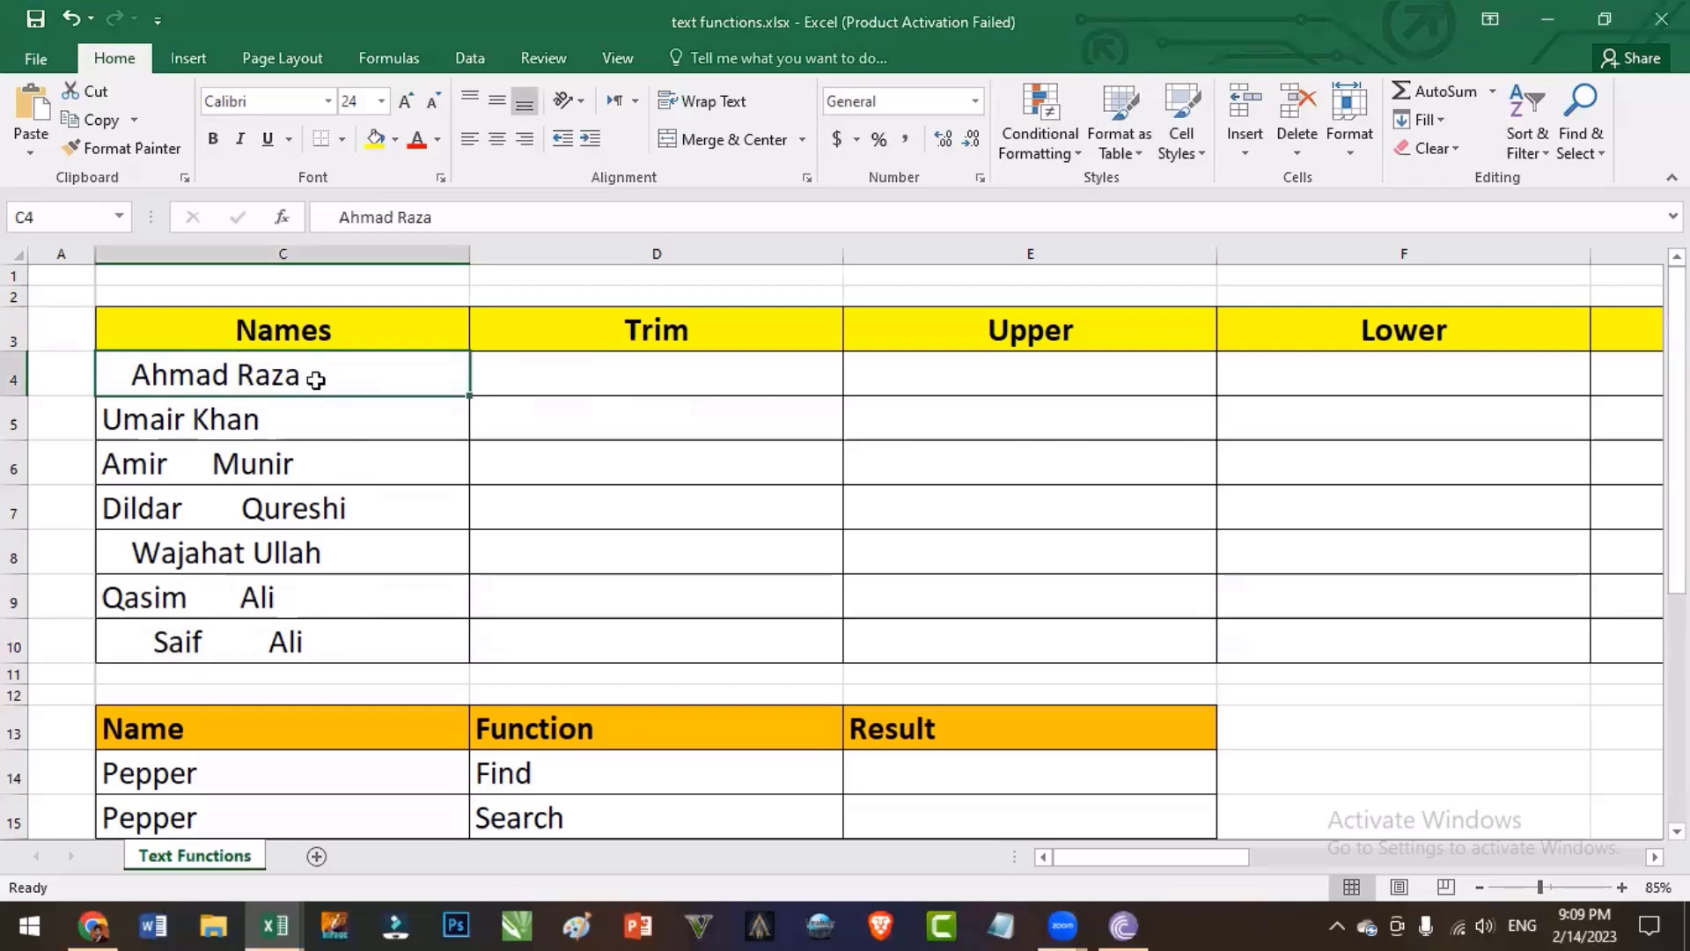
{"action": "left_click", "coordinate": [618, 378]}
{"action": "left_click", "coordinate": [143, 387]}
Enter =TRIM(C4) in cell D4 to strip the extra spaces from the first name
{"action": "left_click", "coordinate": [678, 385]}
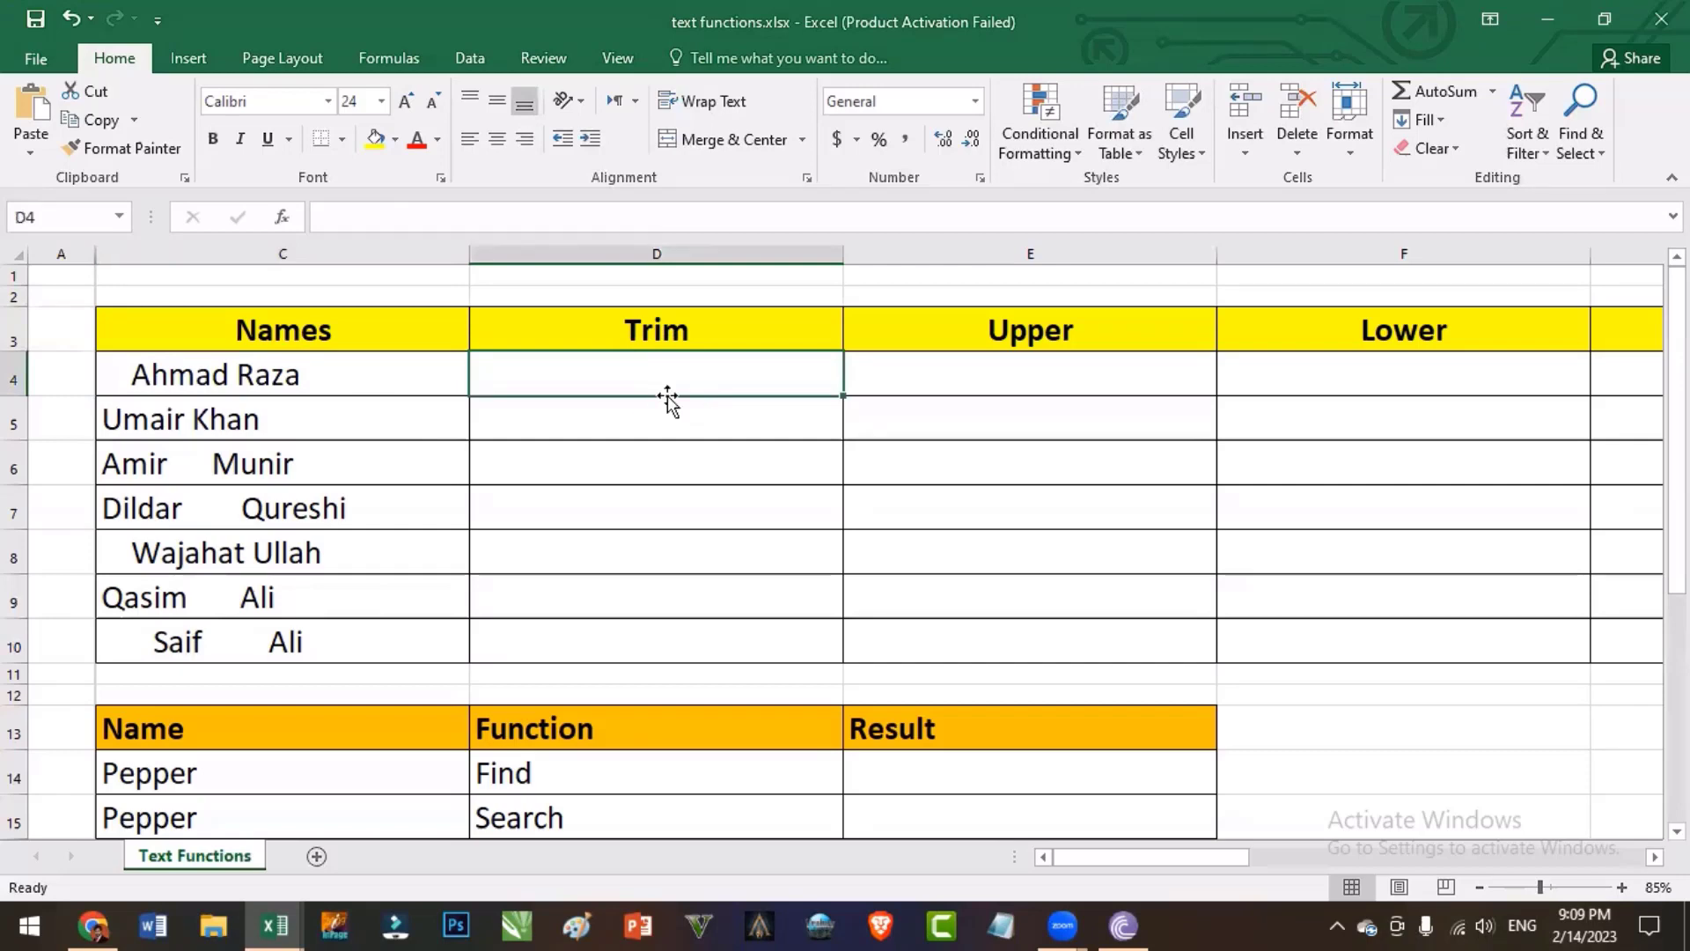
{"action": "type", "text": "="}
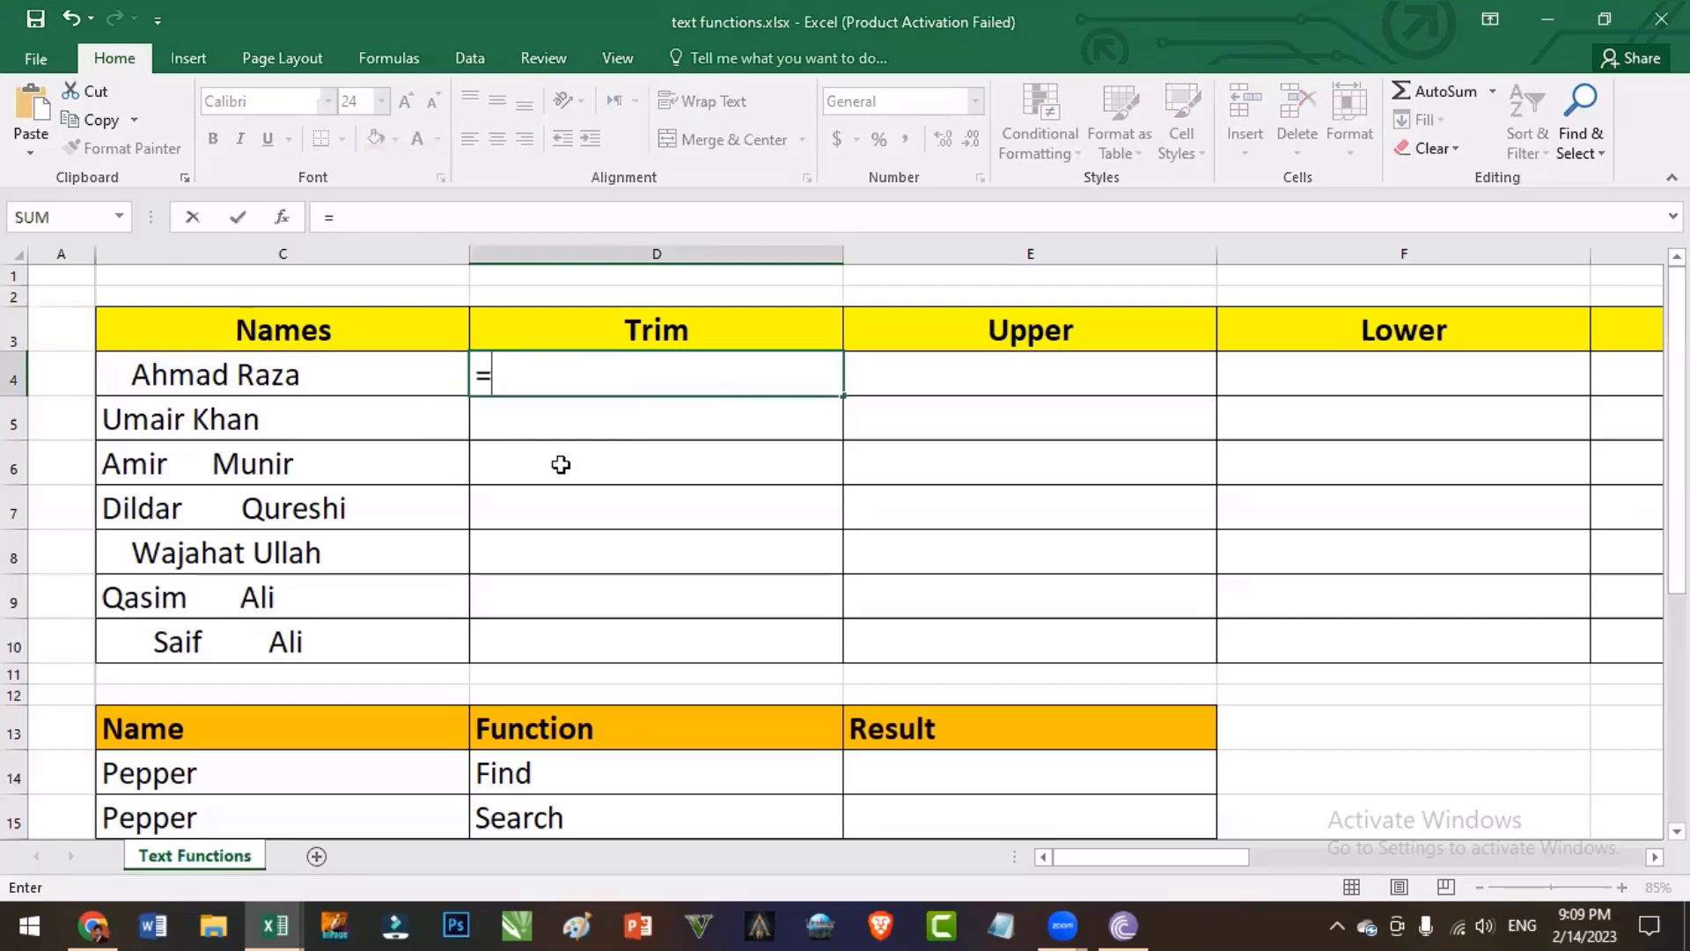
{"action": "type", "text": "trim"}
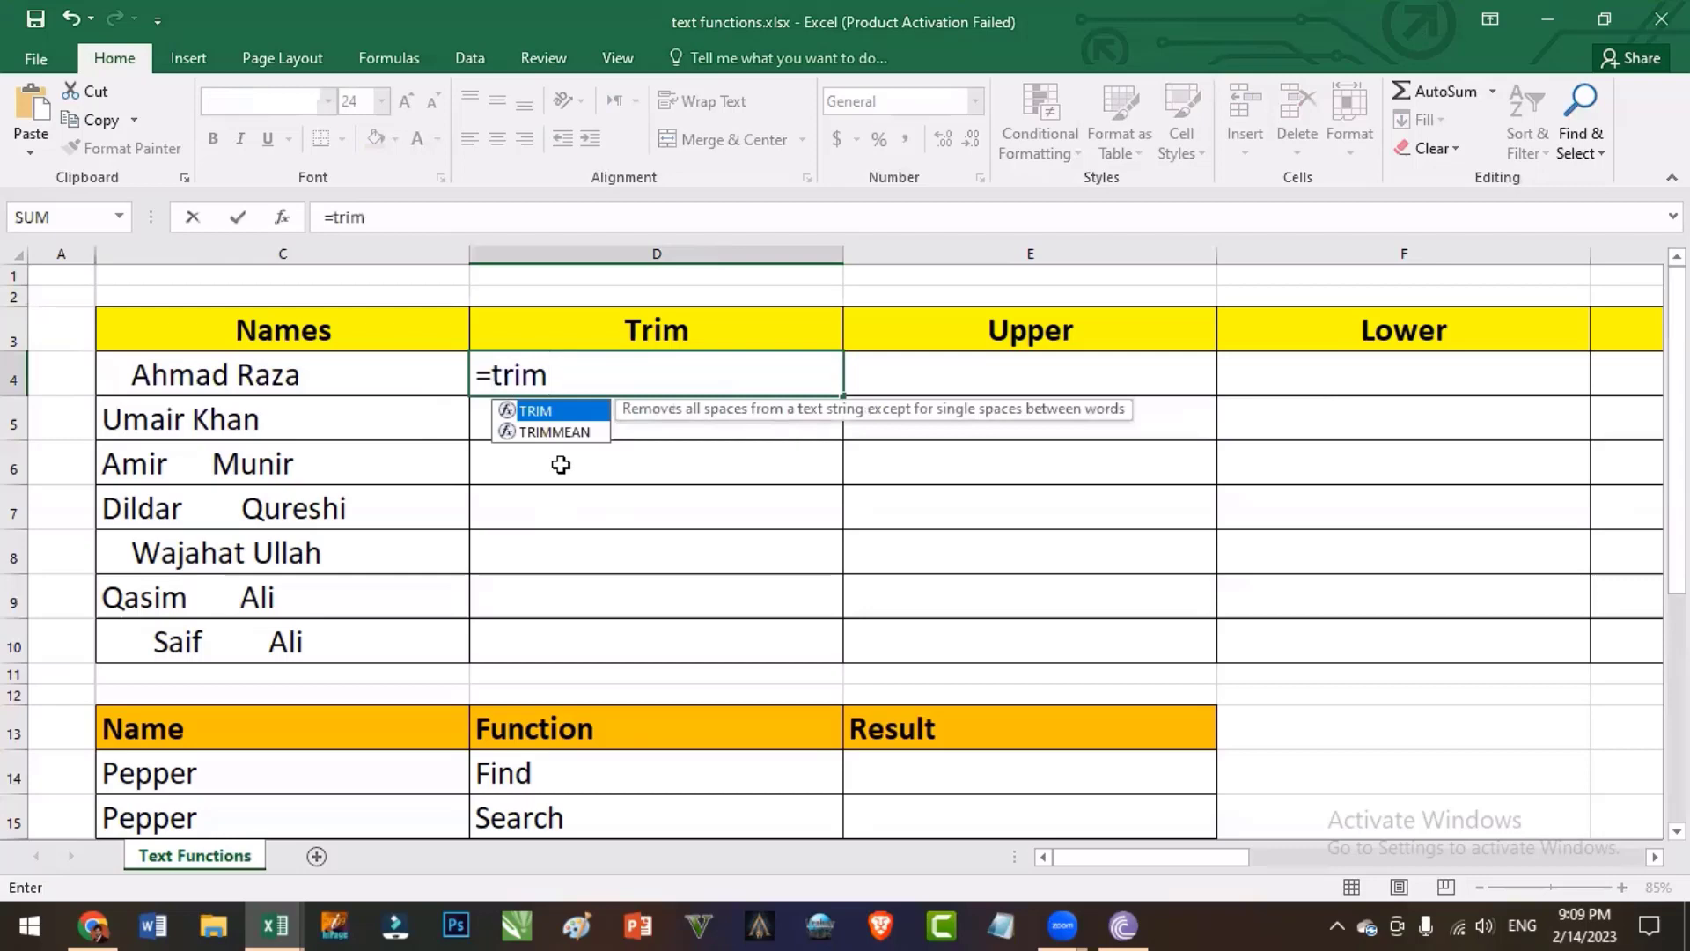
{"action": "type", "text": "("}
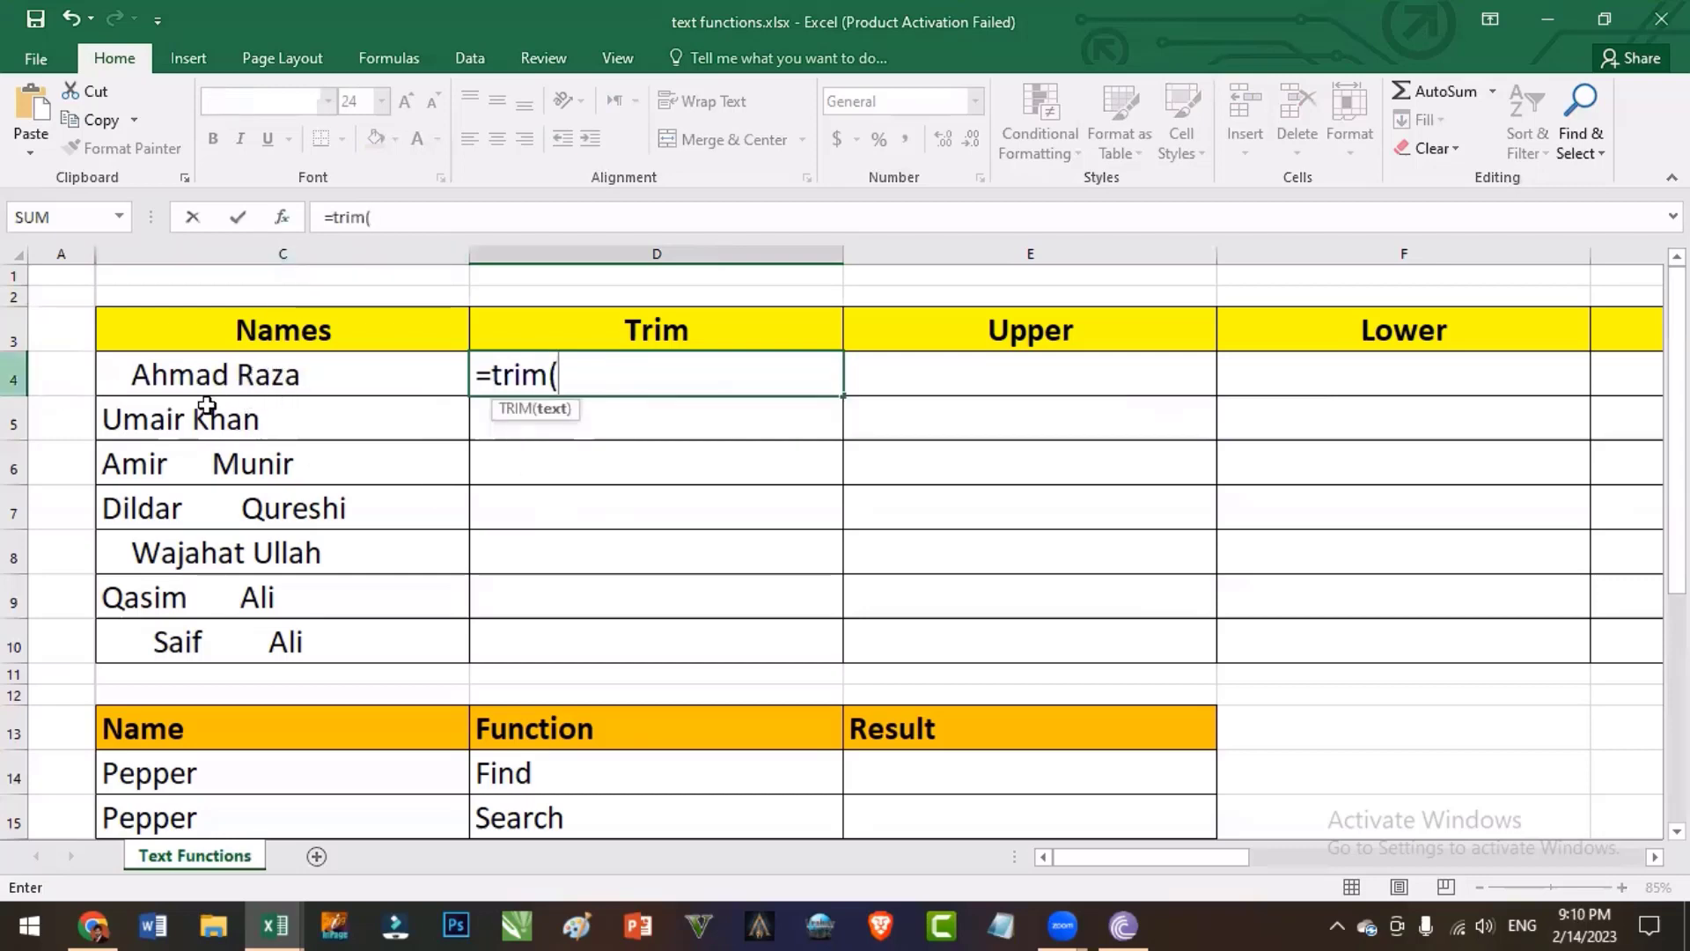
{"action": "left_click", "coordinate": [234, 375]}
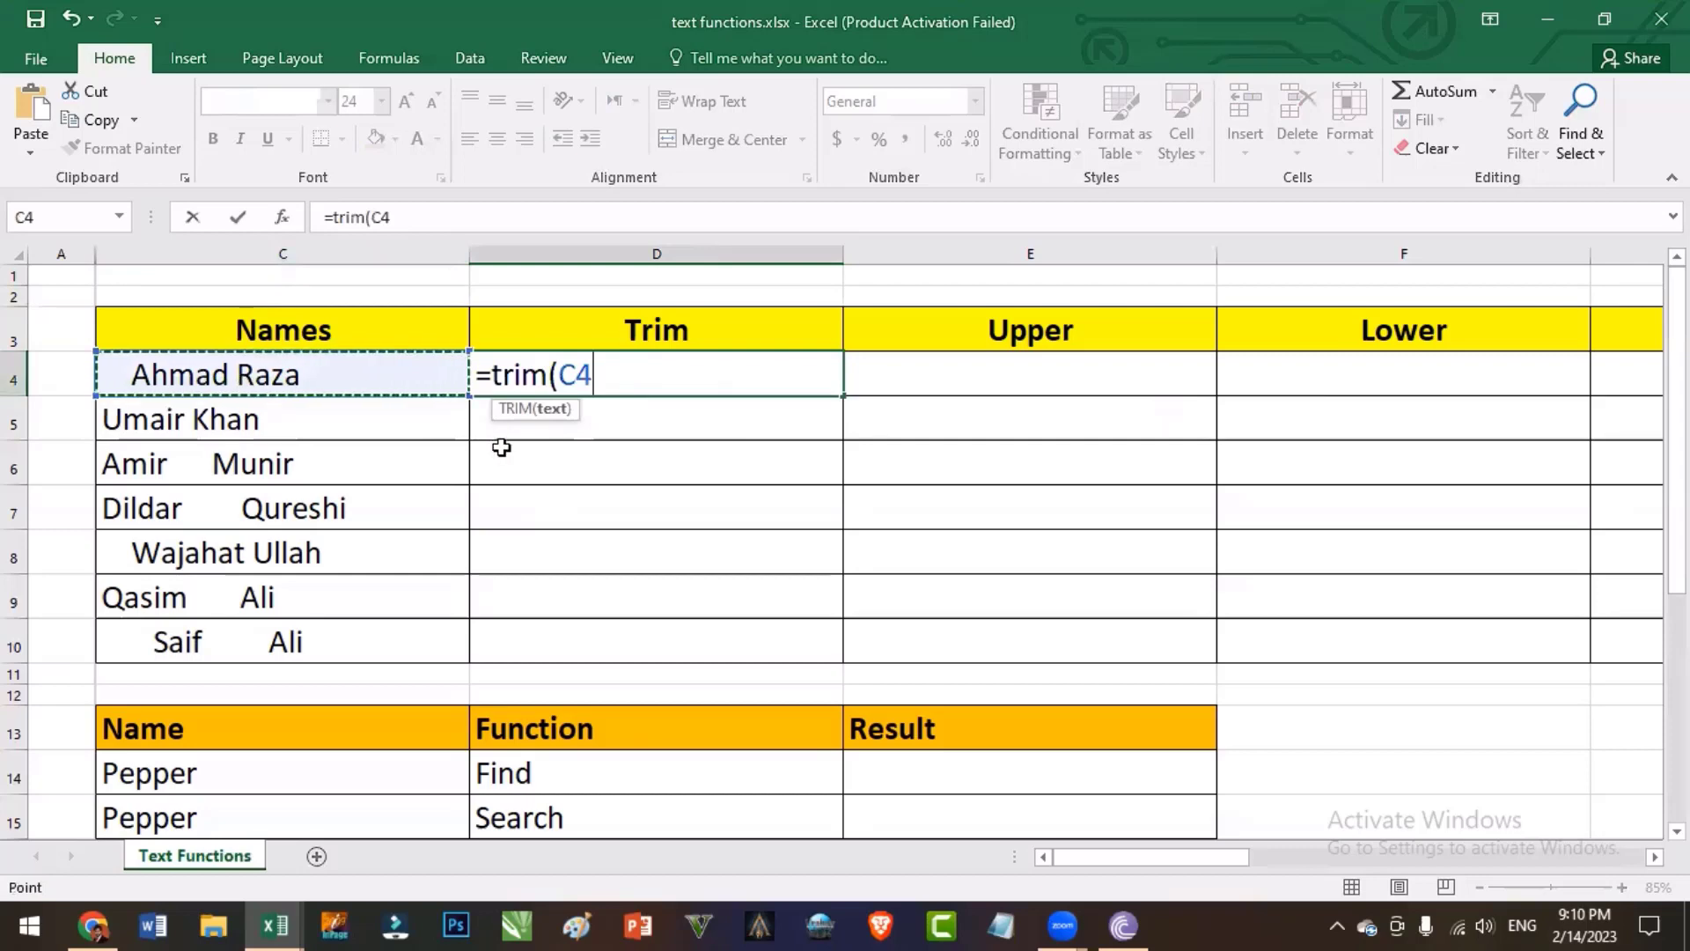
{"action": "type", "text": ")"}
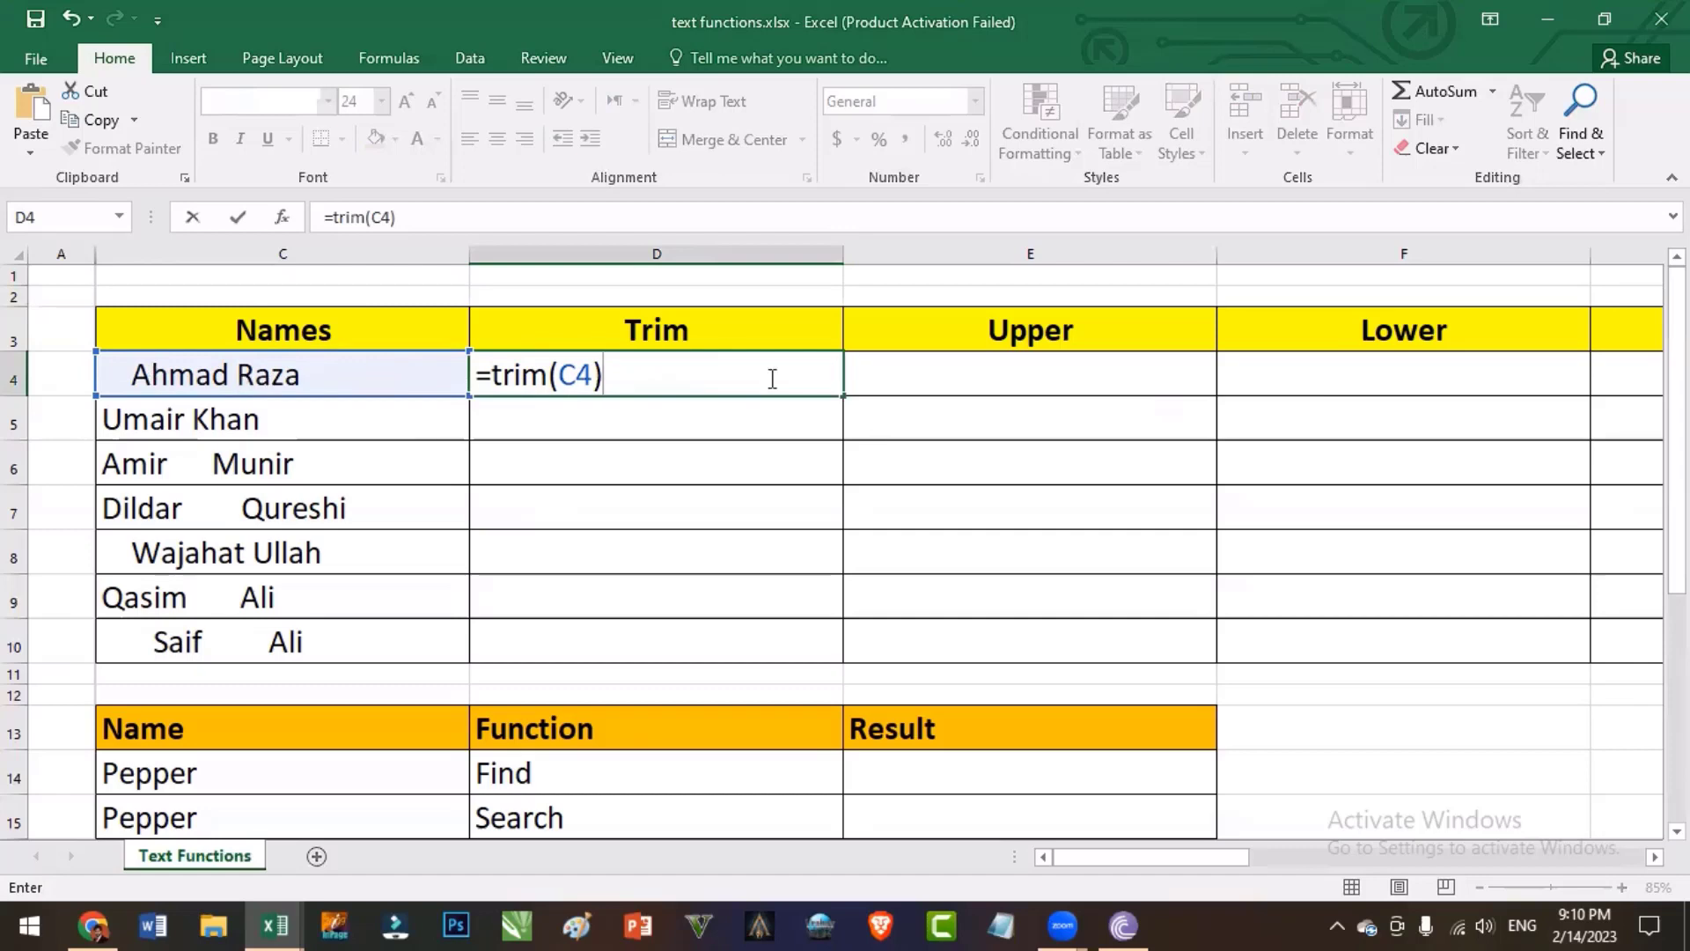
{"action": "key", "text": "Return"}
{"action": "left_click", "coordinate": [629, 381]}
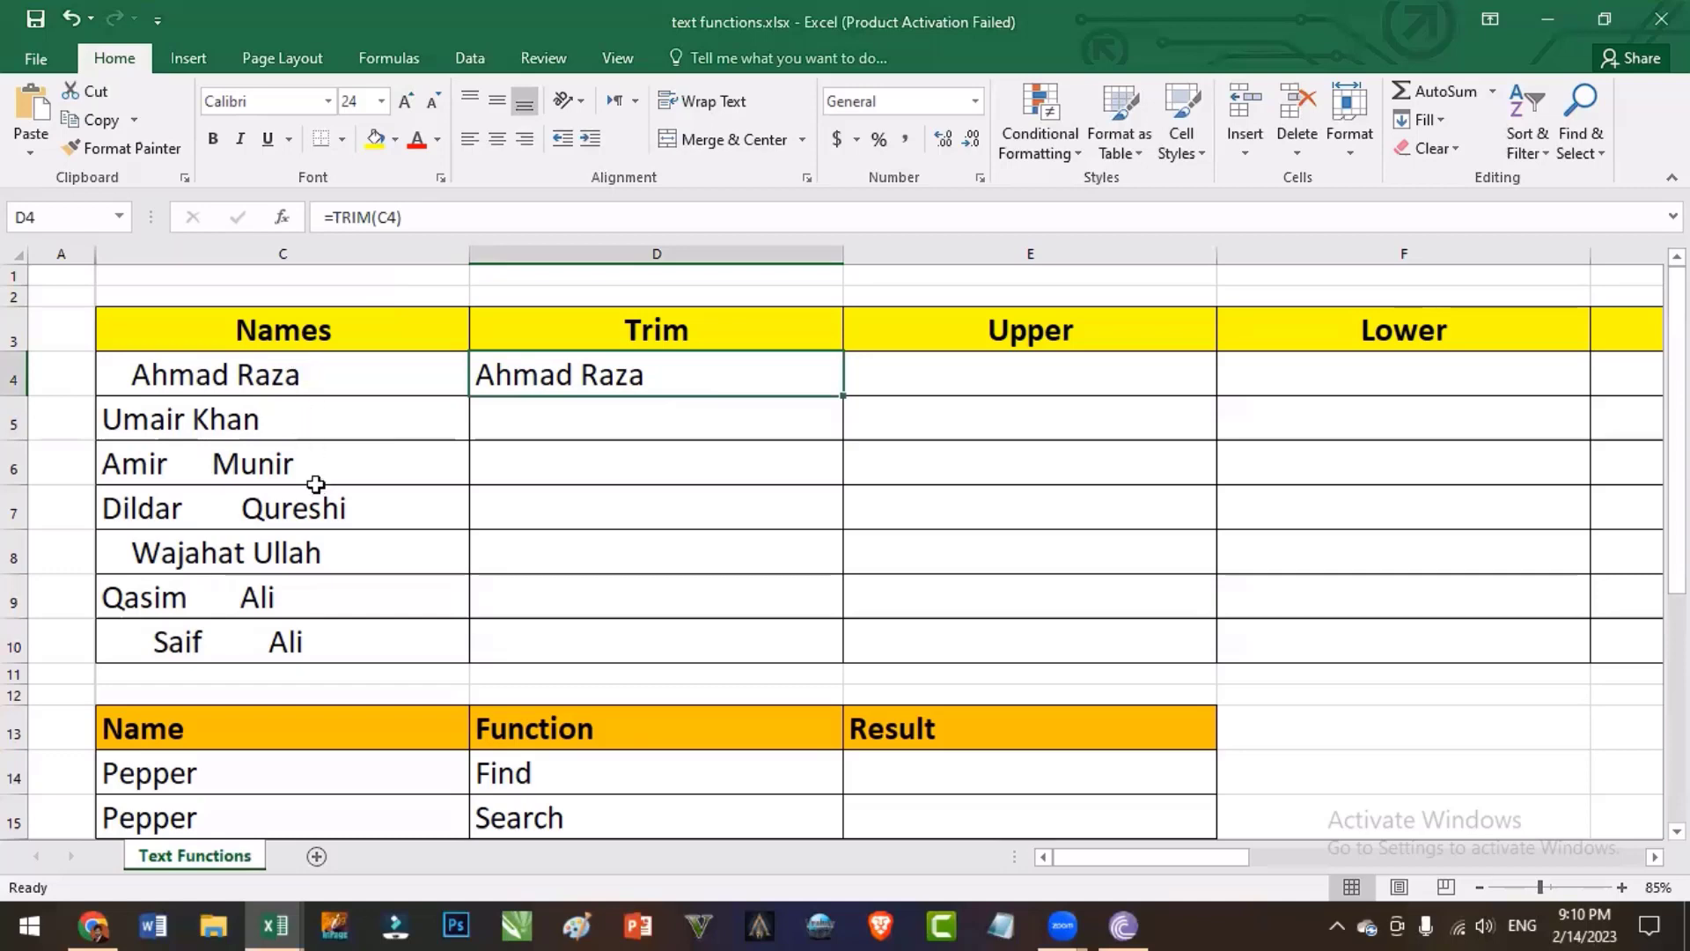
Insert a few extra spaces between the first and last name in cell C5
{"action": "double_click", "coordinate": [186, 420]}
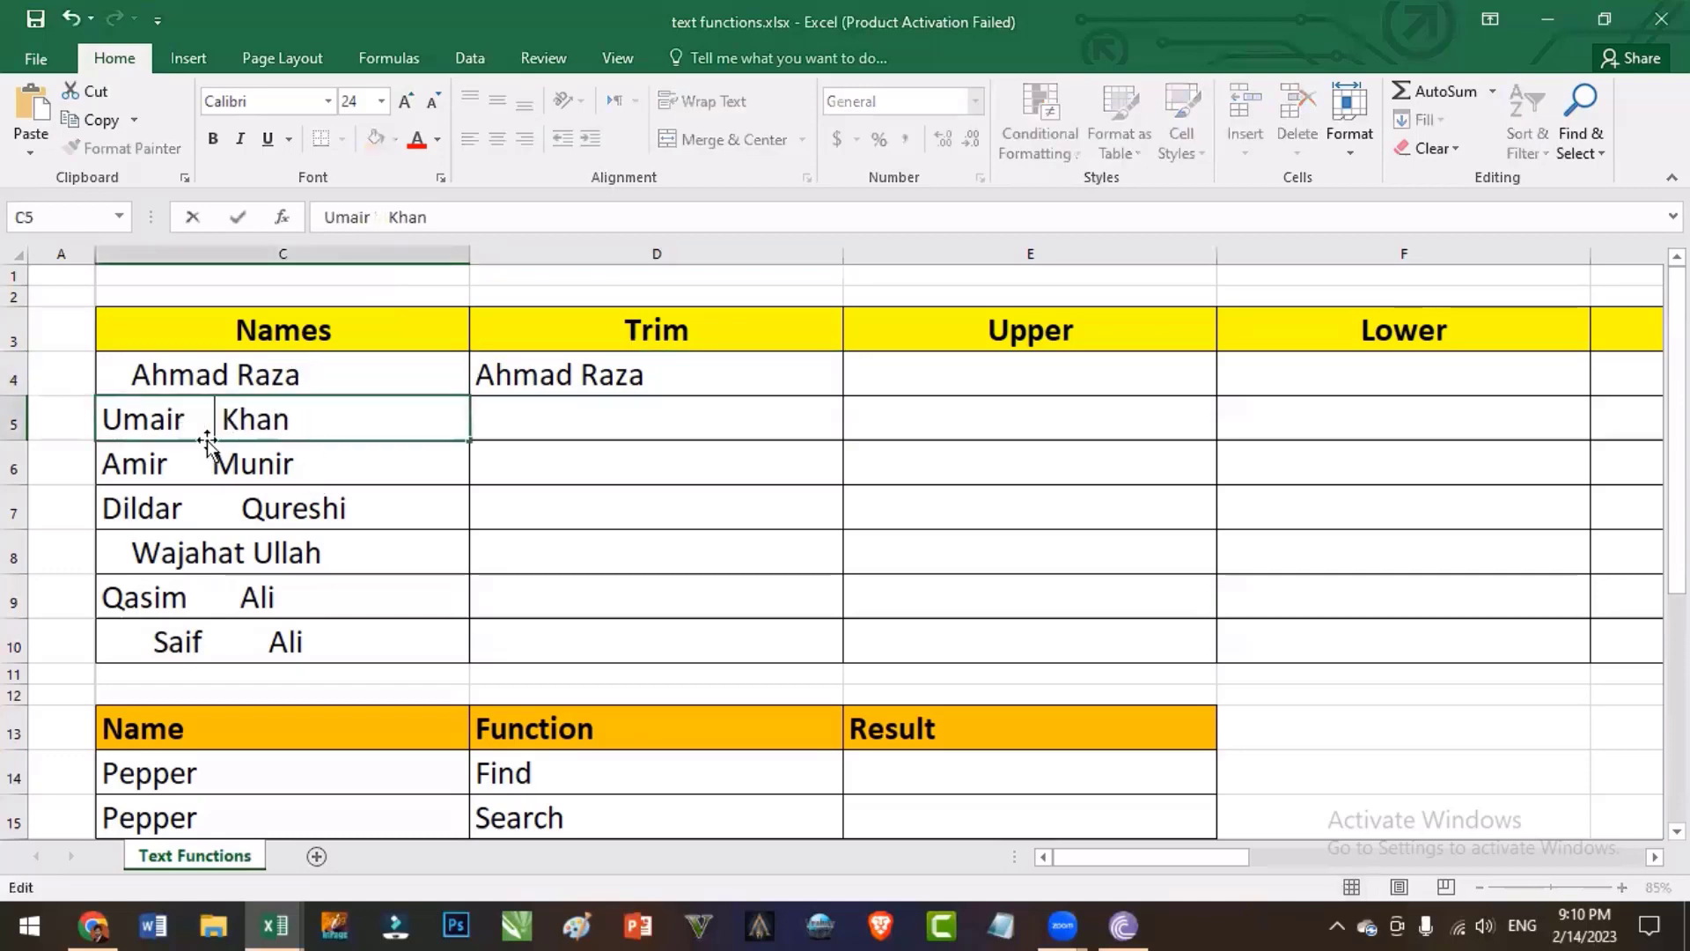
{"action": "key", "text": "Return"}
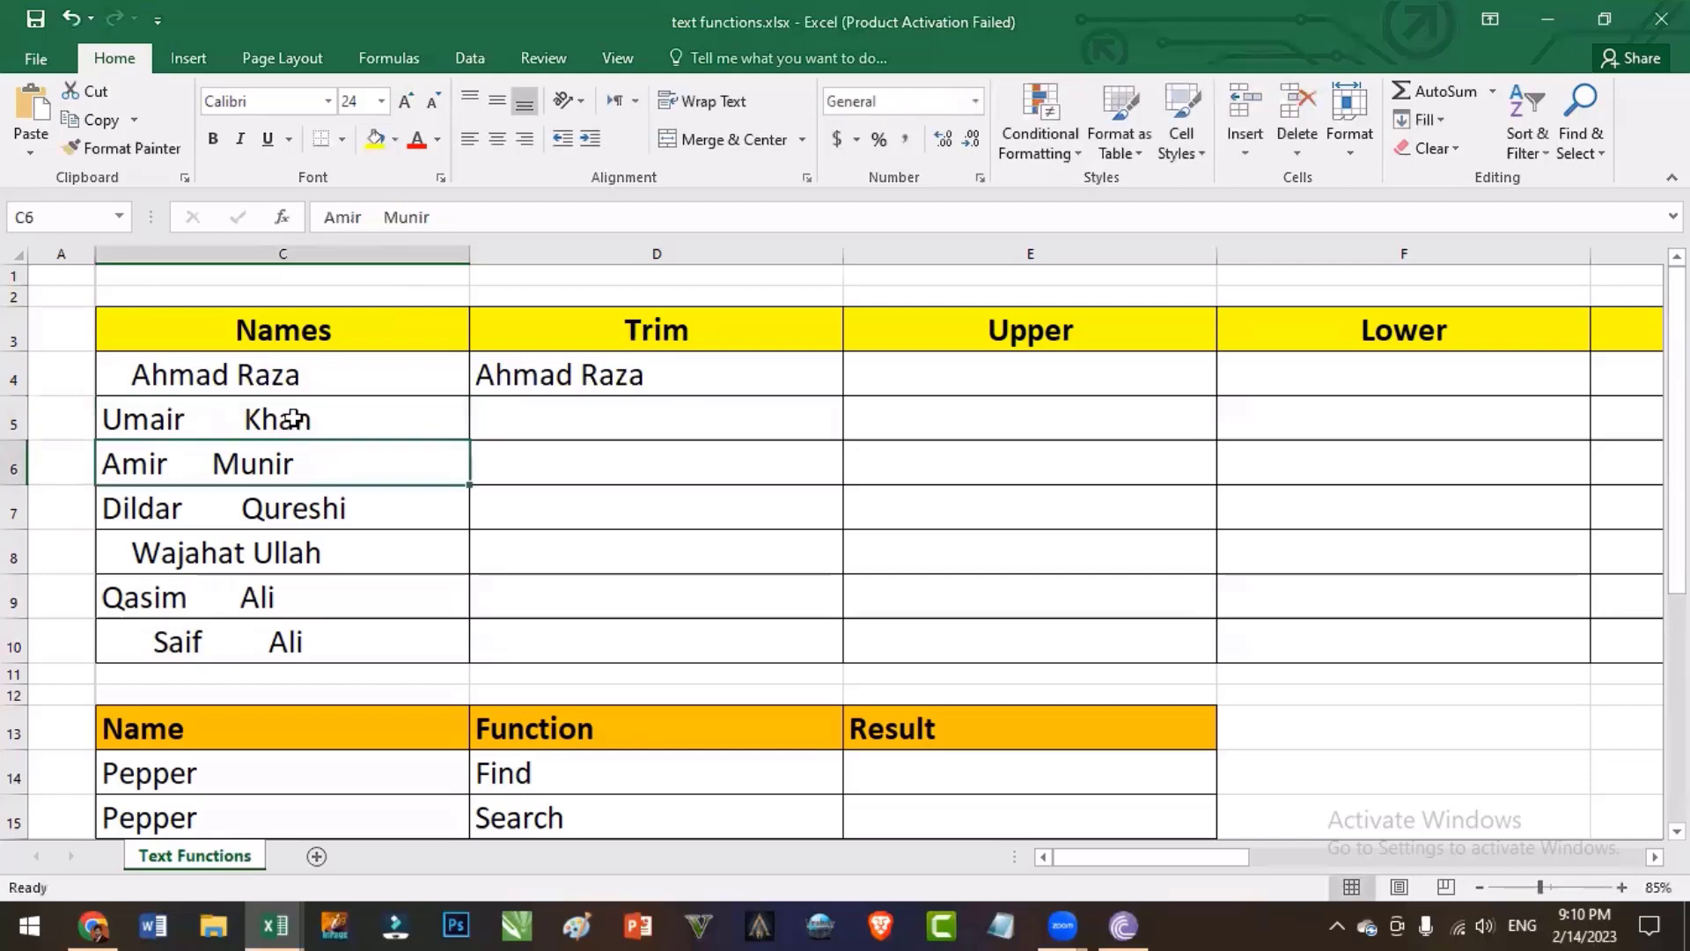
{"action": "double_click", "coordinate": [293, 419]}
{"action": "left_click_drag", "start_coordinate": [244, 421], "coordinate": [231, 427]}
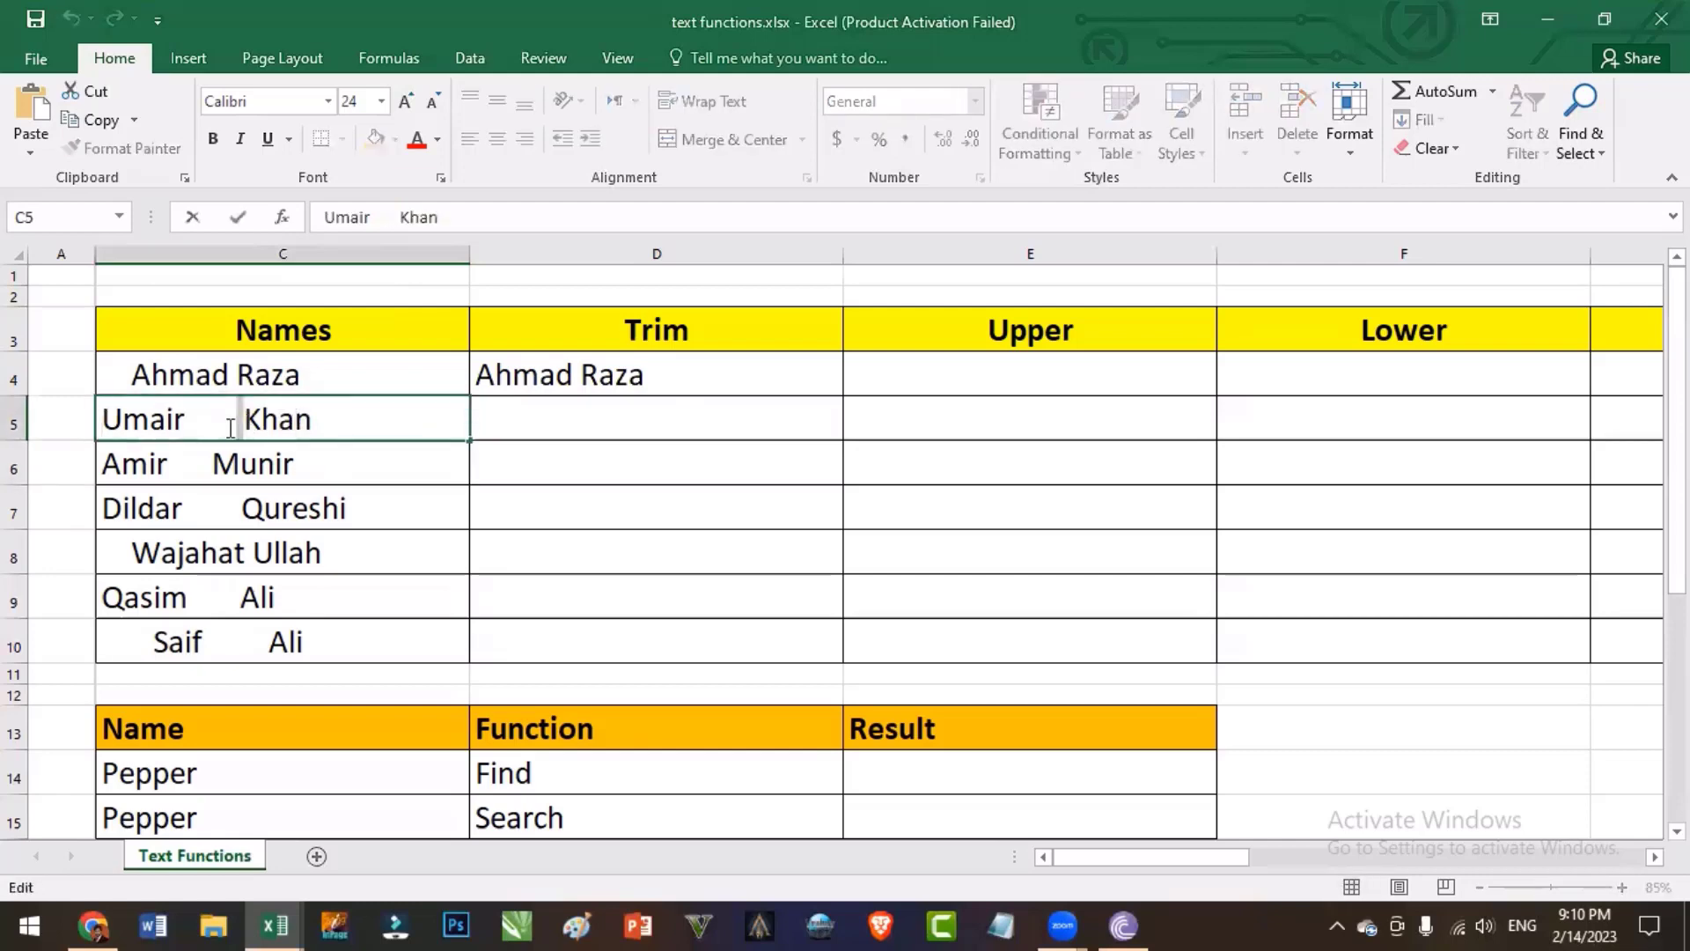
{"action": "left_click", "coordinate": [280, 422]}
{"action": "key", "text": "BackSpace"}
{"action": "key", "text": "BackSpace"}
{"action": "key", "text": "BackSpace"}
{"action": "key", "text": "BackSpace"}
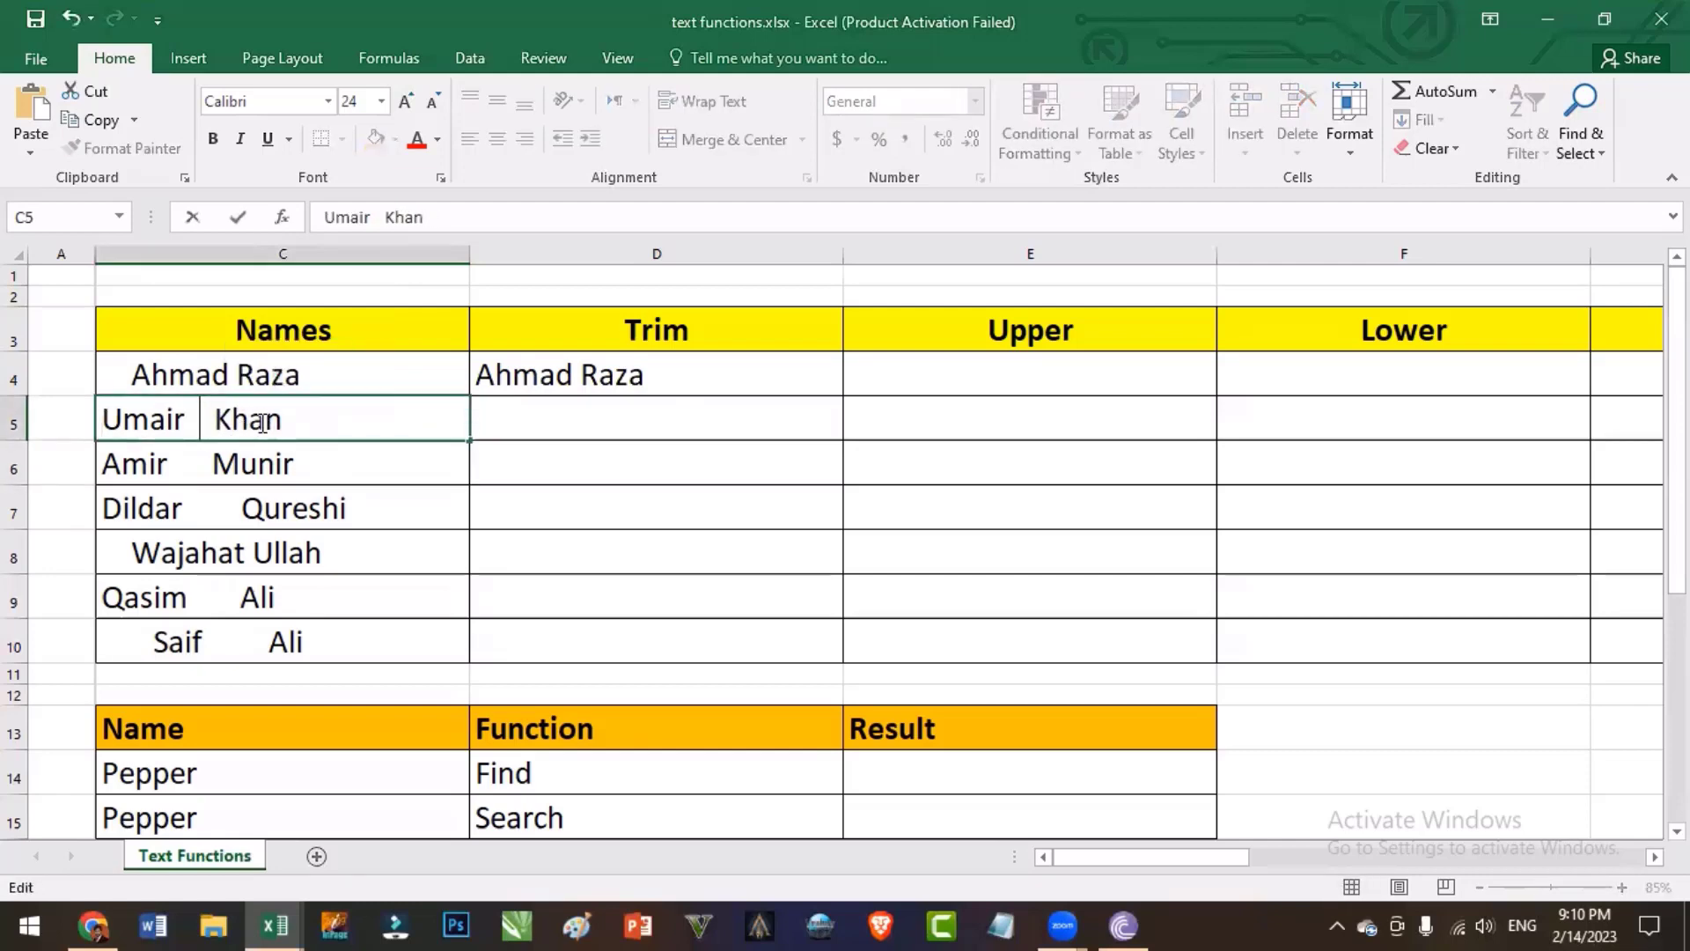
{"action": "left_click", "coordinate": [589, 415]}
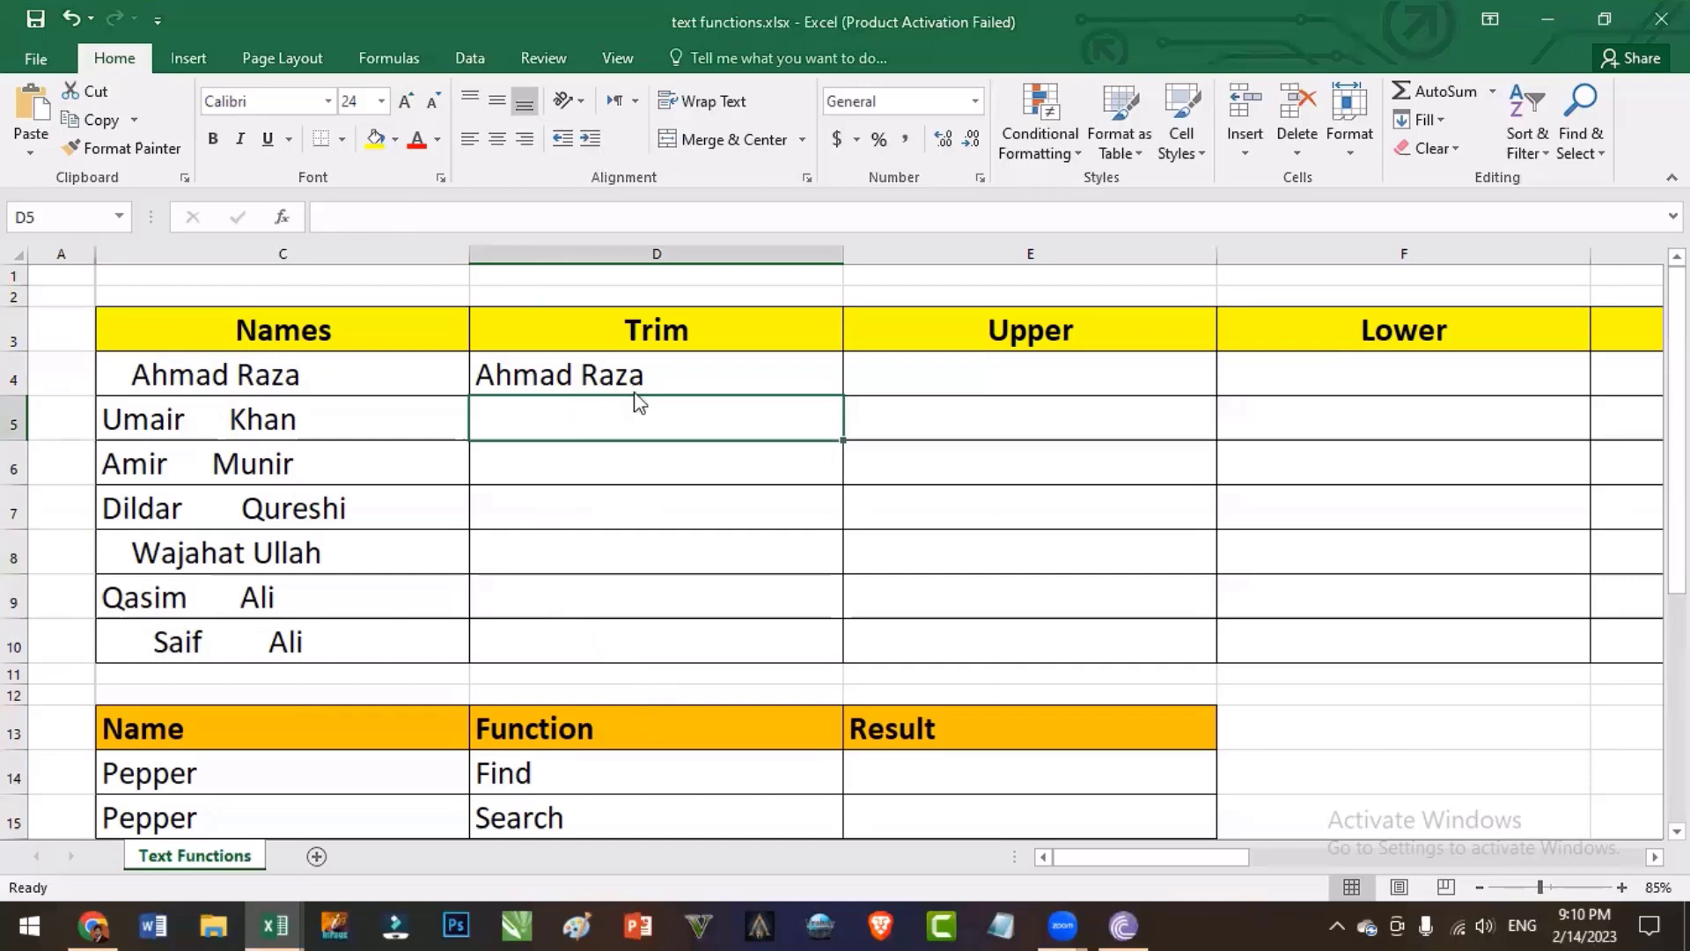
Copy the TRIM formula from D4 down through D10 and check several results against the original names
{"action": "left_click", "coordinate": [662, 387]}
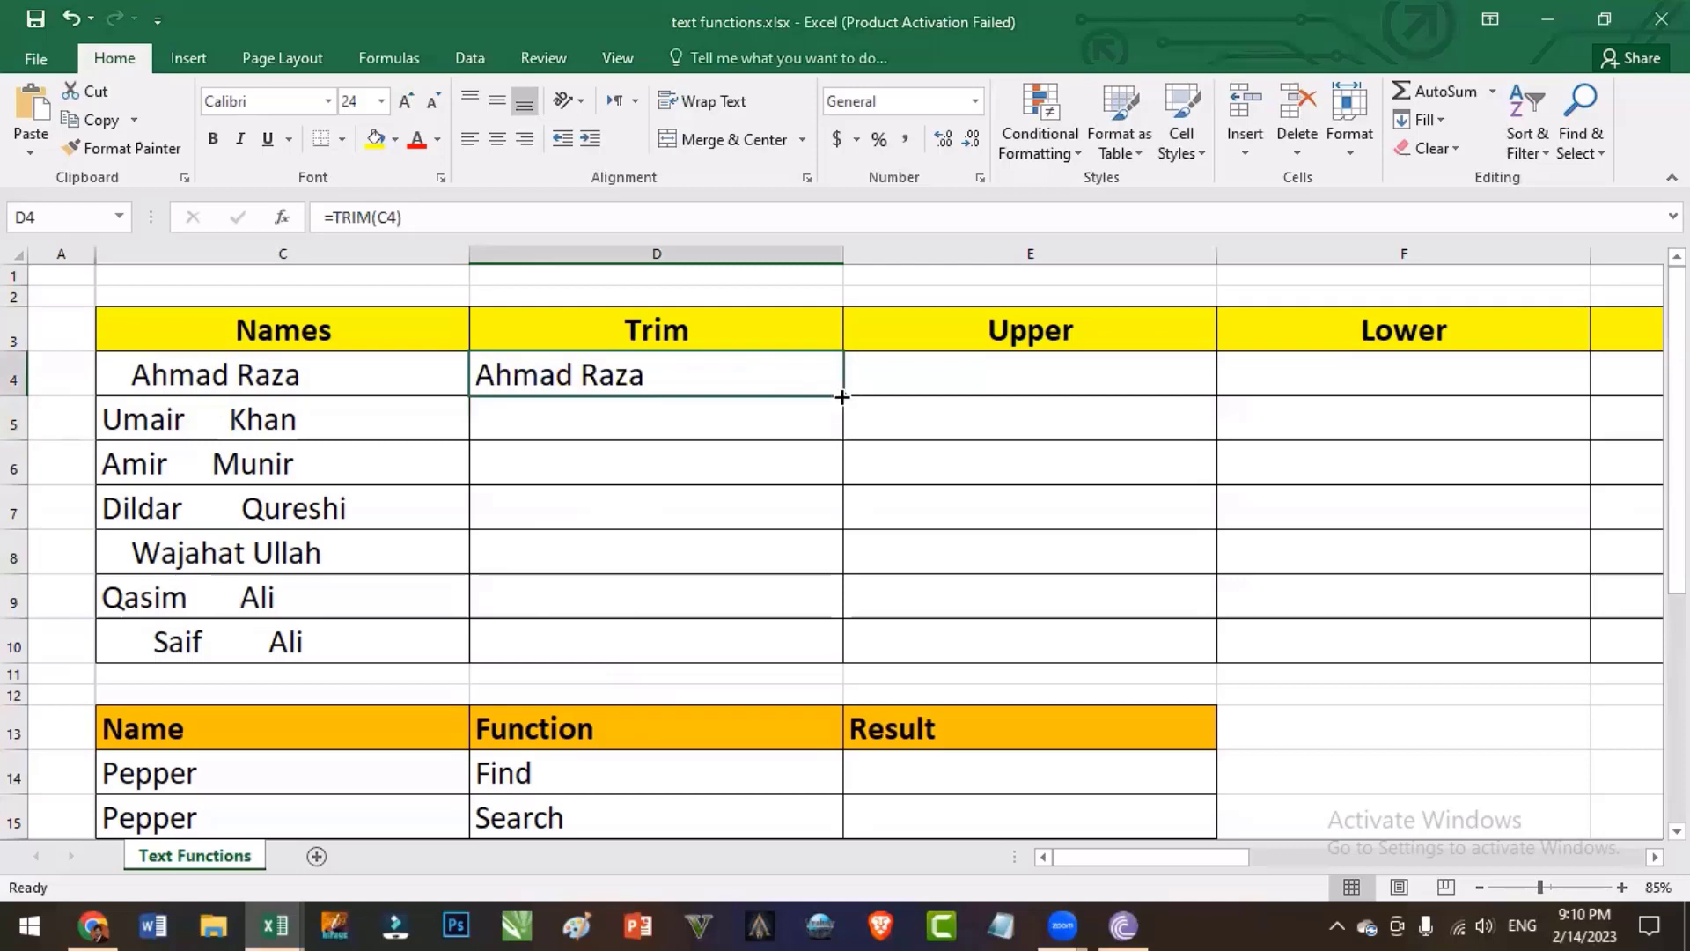
{"action": "left_click_drag", "start_coordinate": [843, 397], "coordinate": [845, 662]}
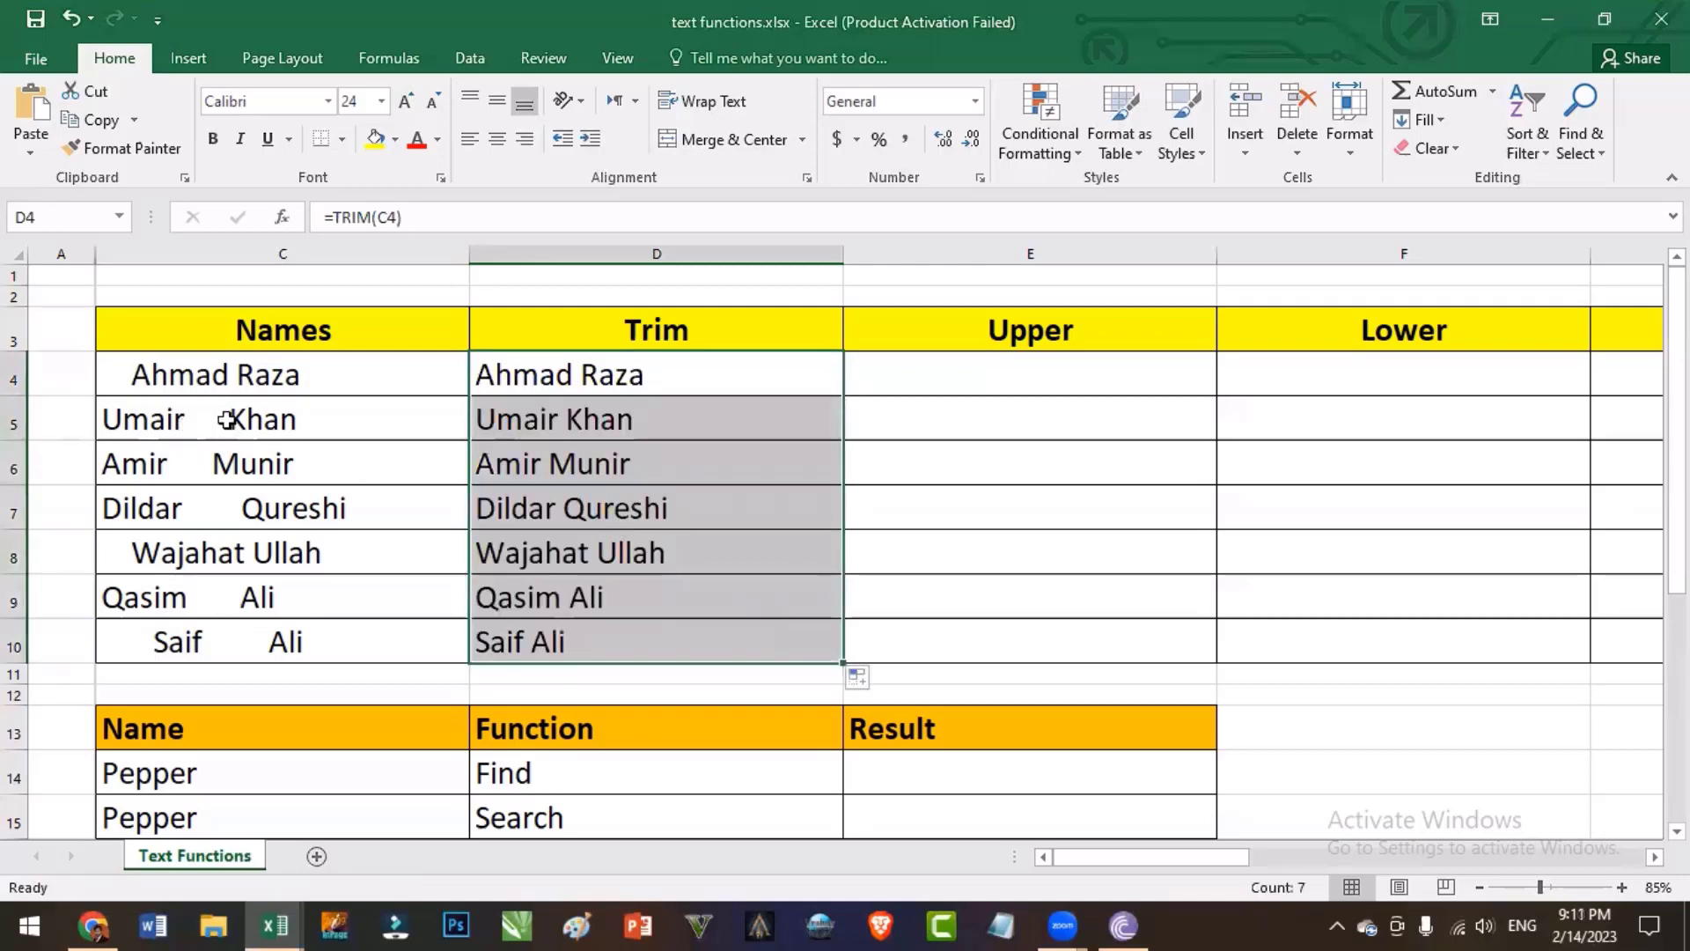
{"action": "left_click", "coordinate": [585, 425]}
{"action": "left_click", "coordinate": [556, 508]}
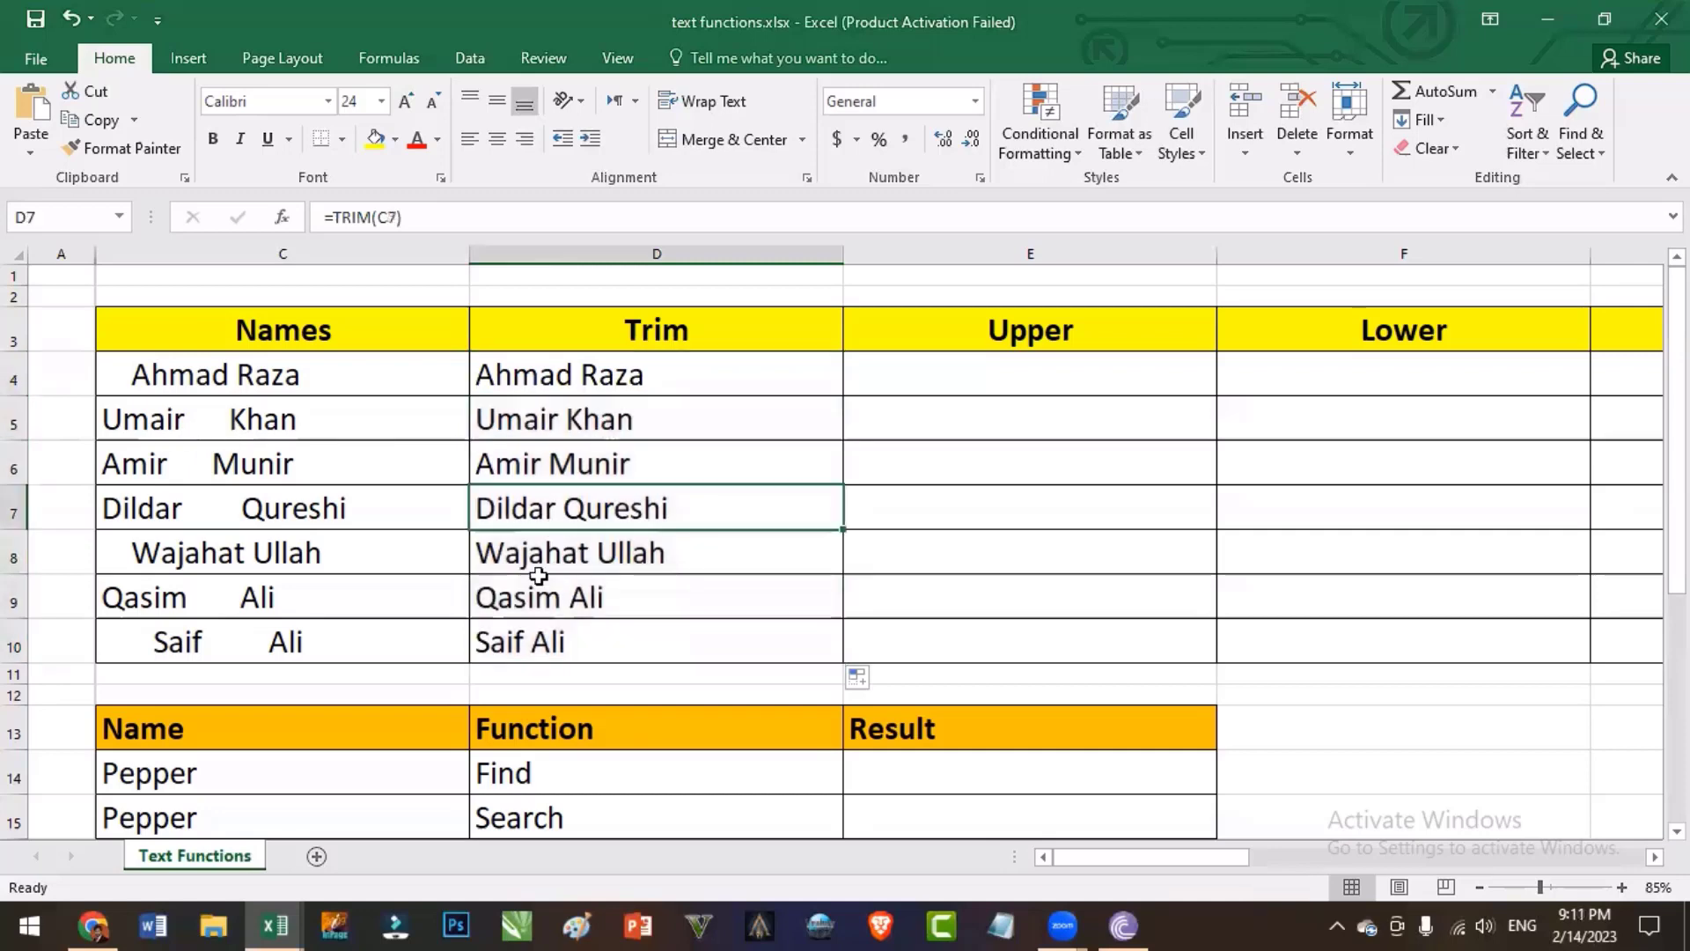
{"action": "left_click", "coordinate": [302, 449]}
{"action": "left_click", "coordinate": [540, 465]}
{"action": "left_click", "coordinate": [544, 509]}
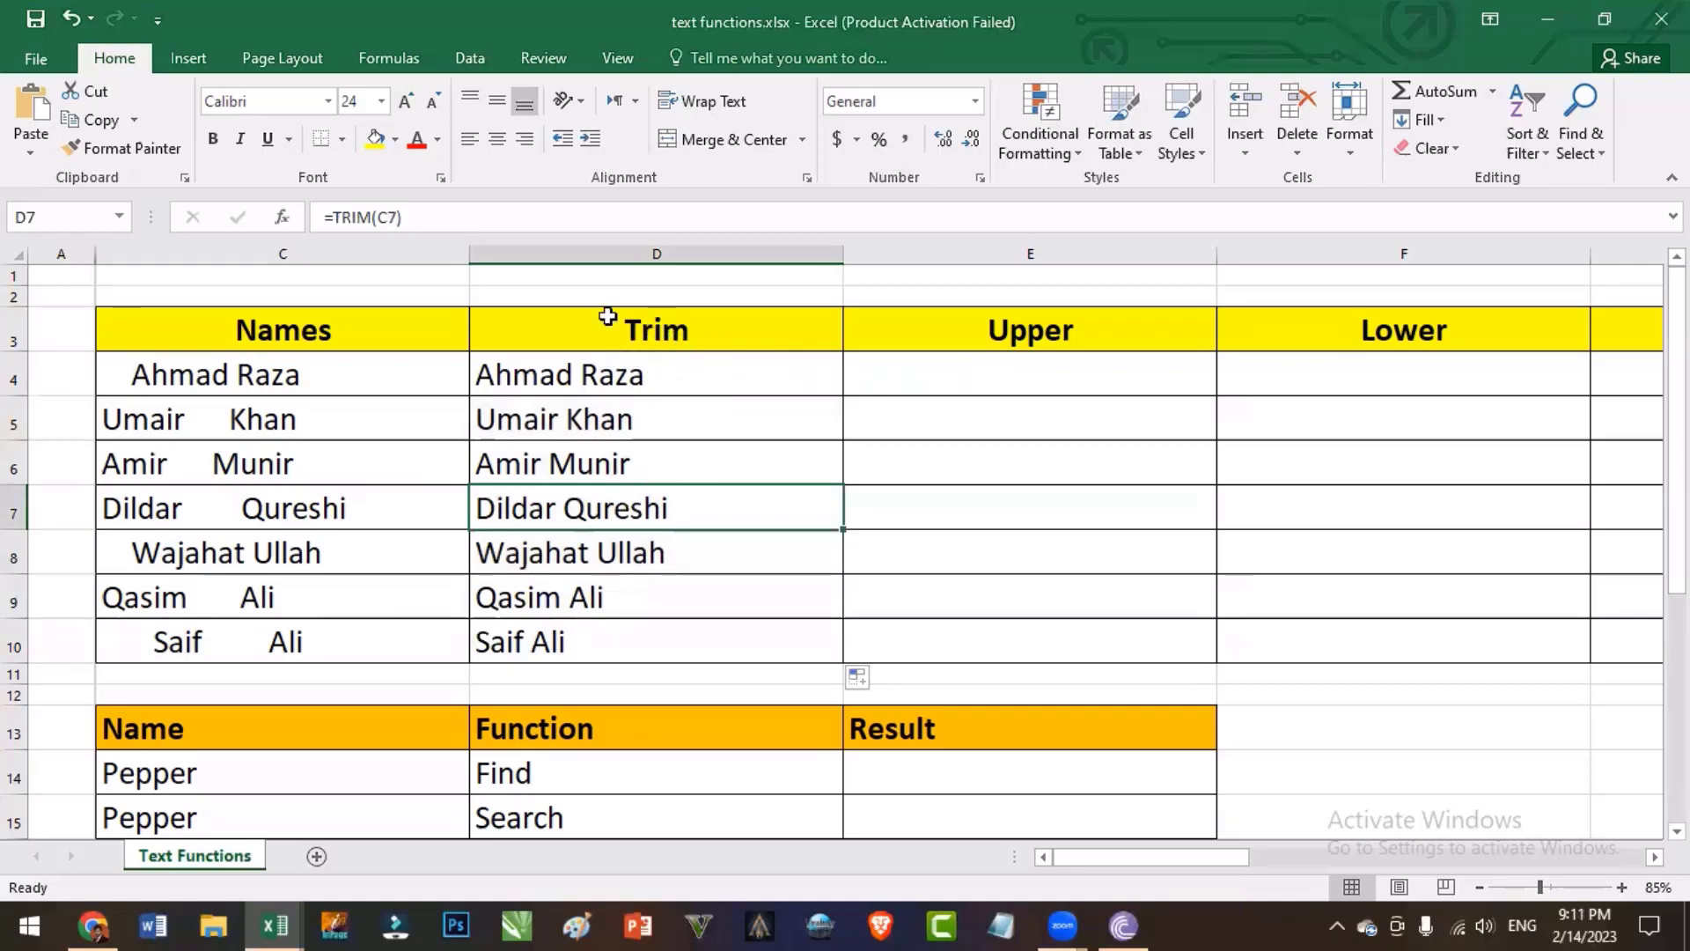
Try =UPPER(C4) in cell E4 on the untrimmed name, and clear the cell
{"action": "left_click", "coordinate": [1001, 382]}
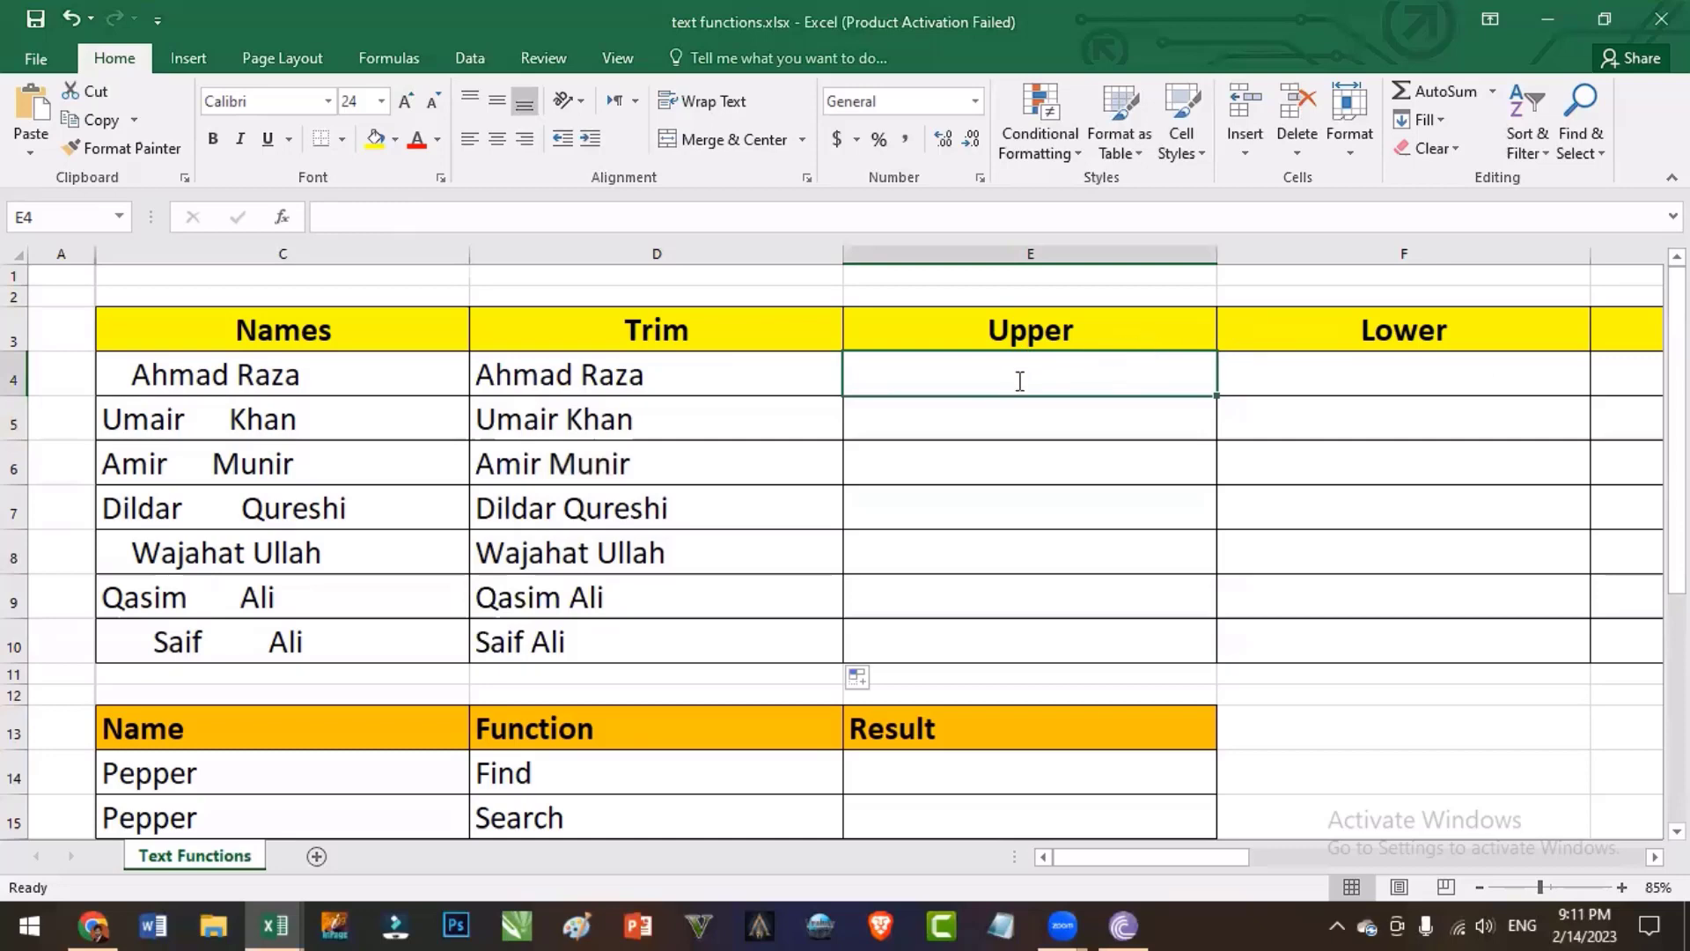
{"action": "type", "text": "=u"}
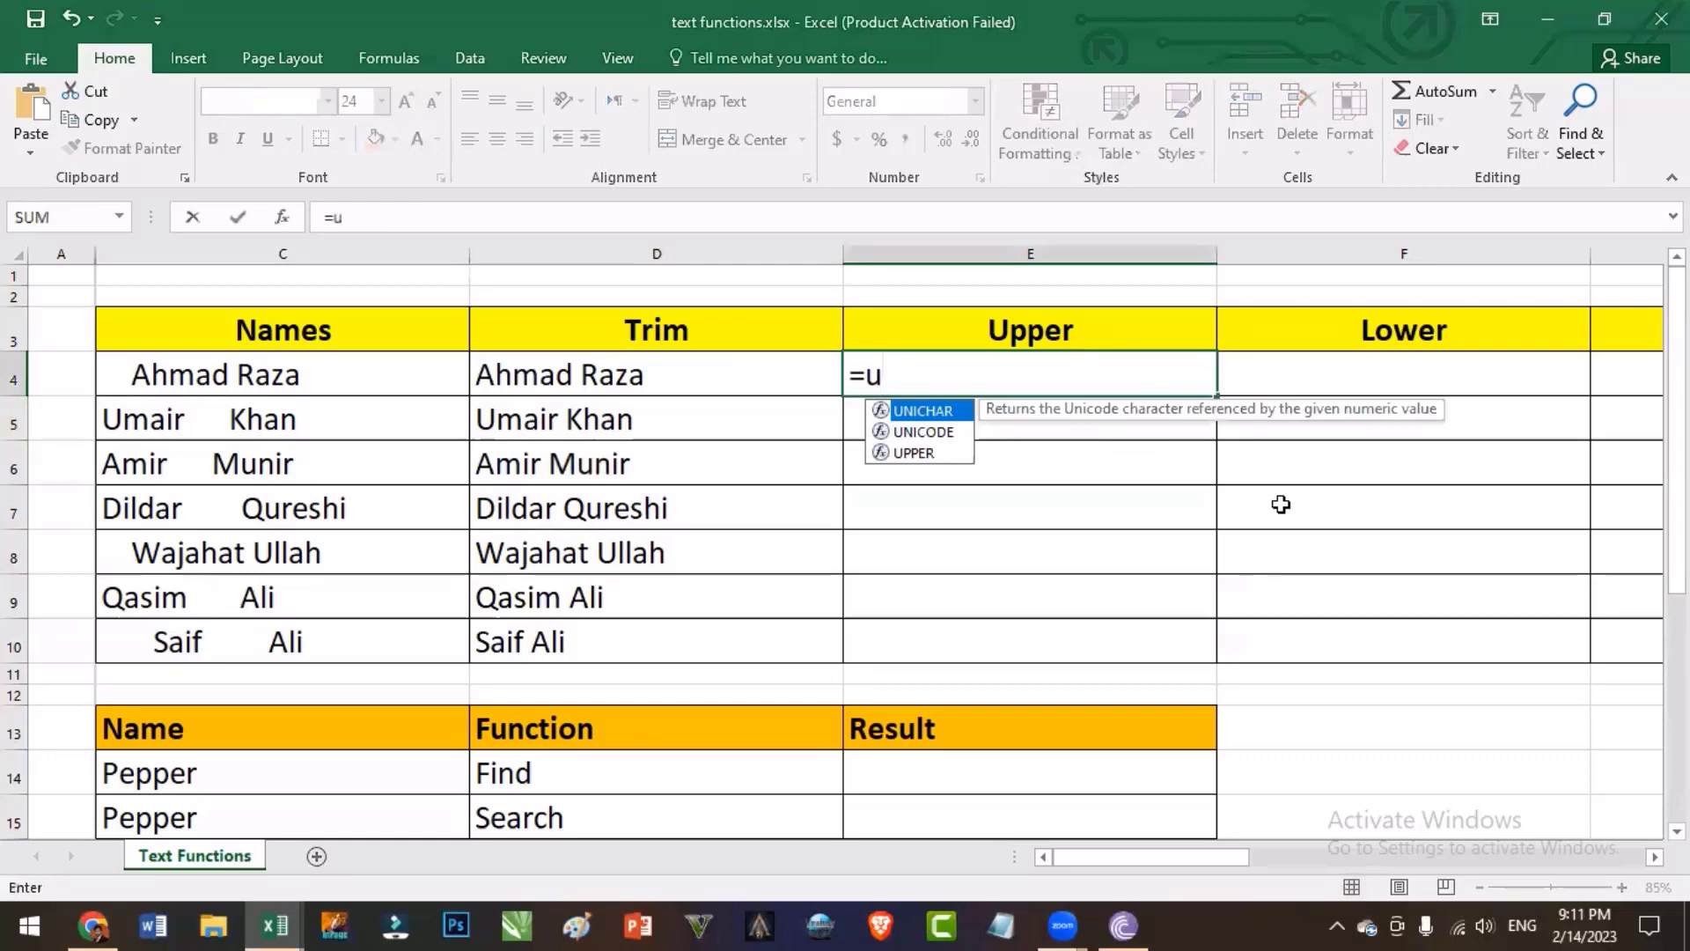
{"action": "type", "text": "pper("}
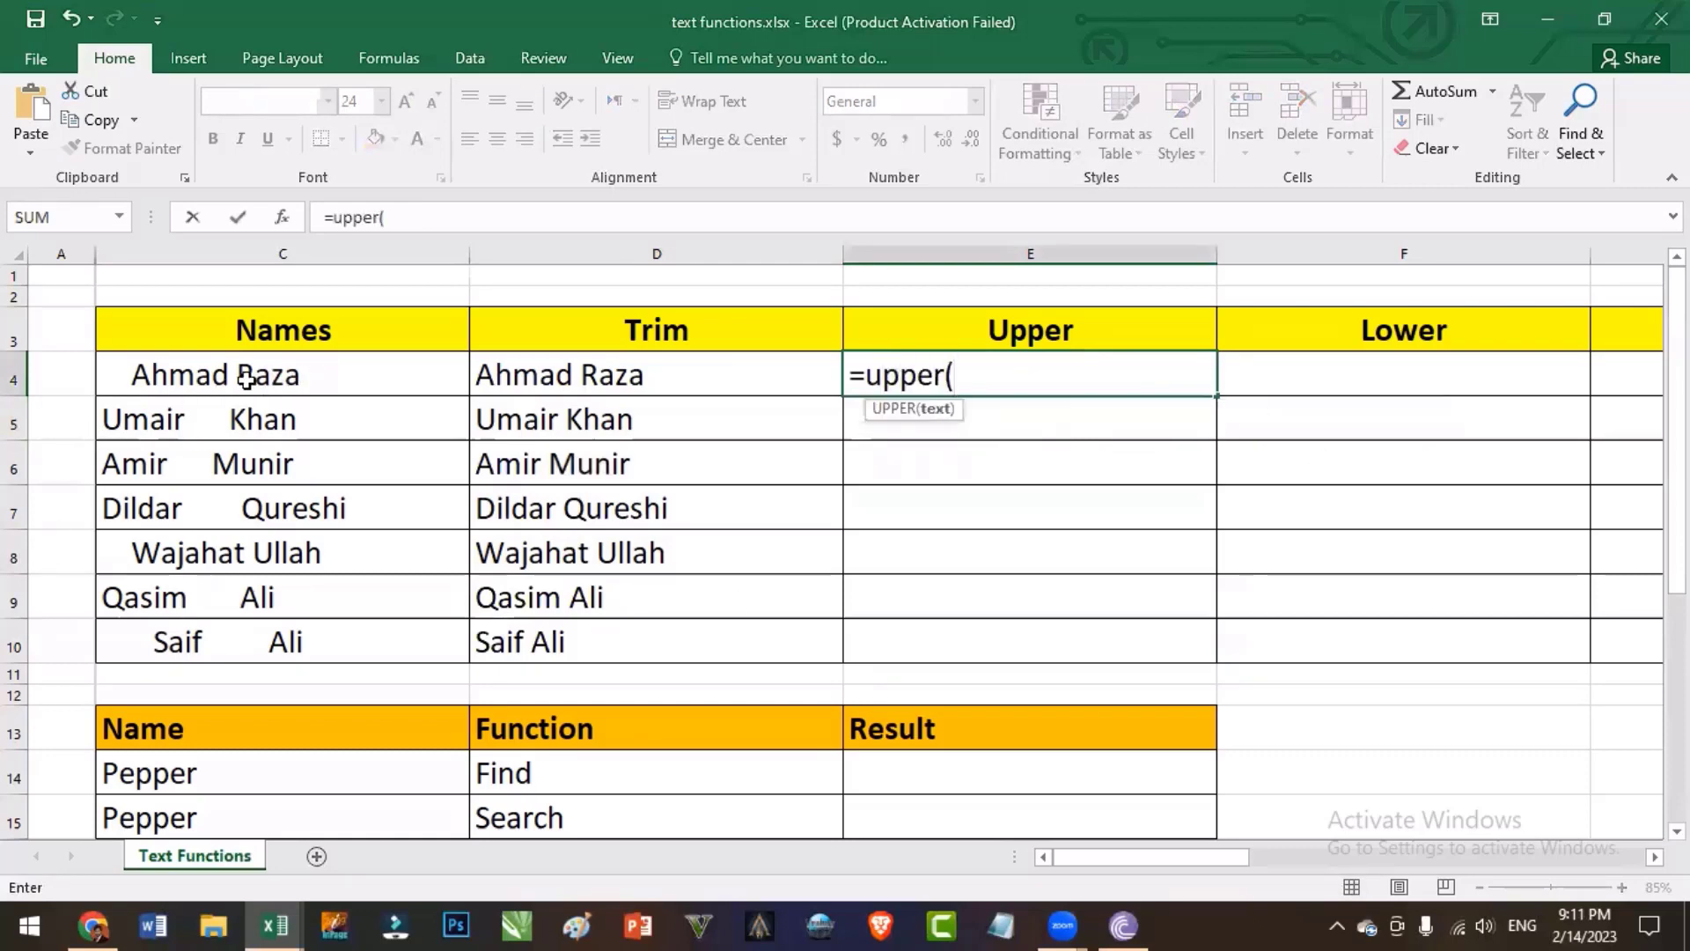
{"action": "left_click", "coordinate": [293, 388]}
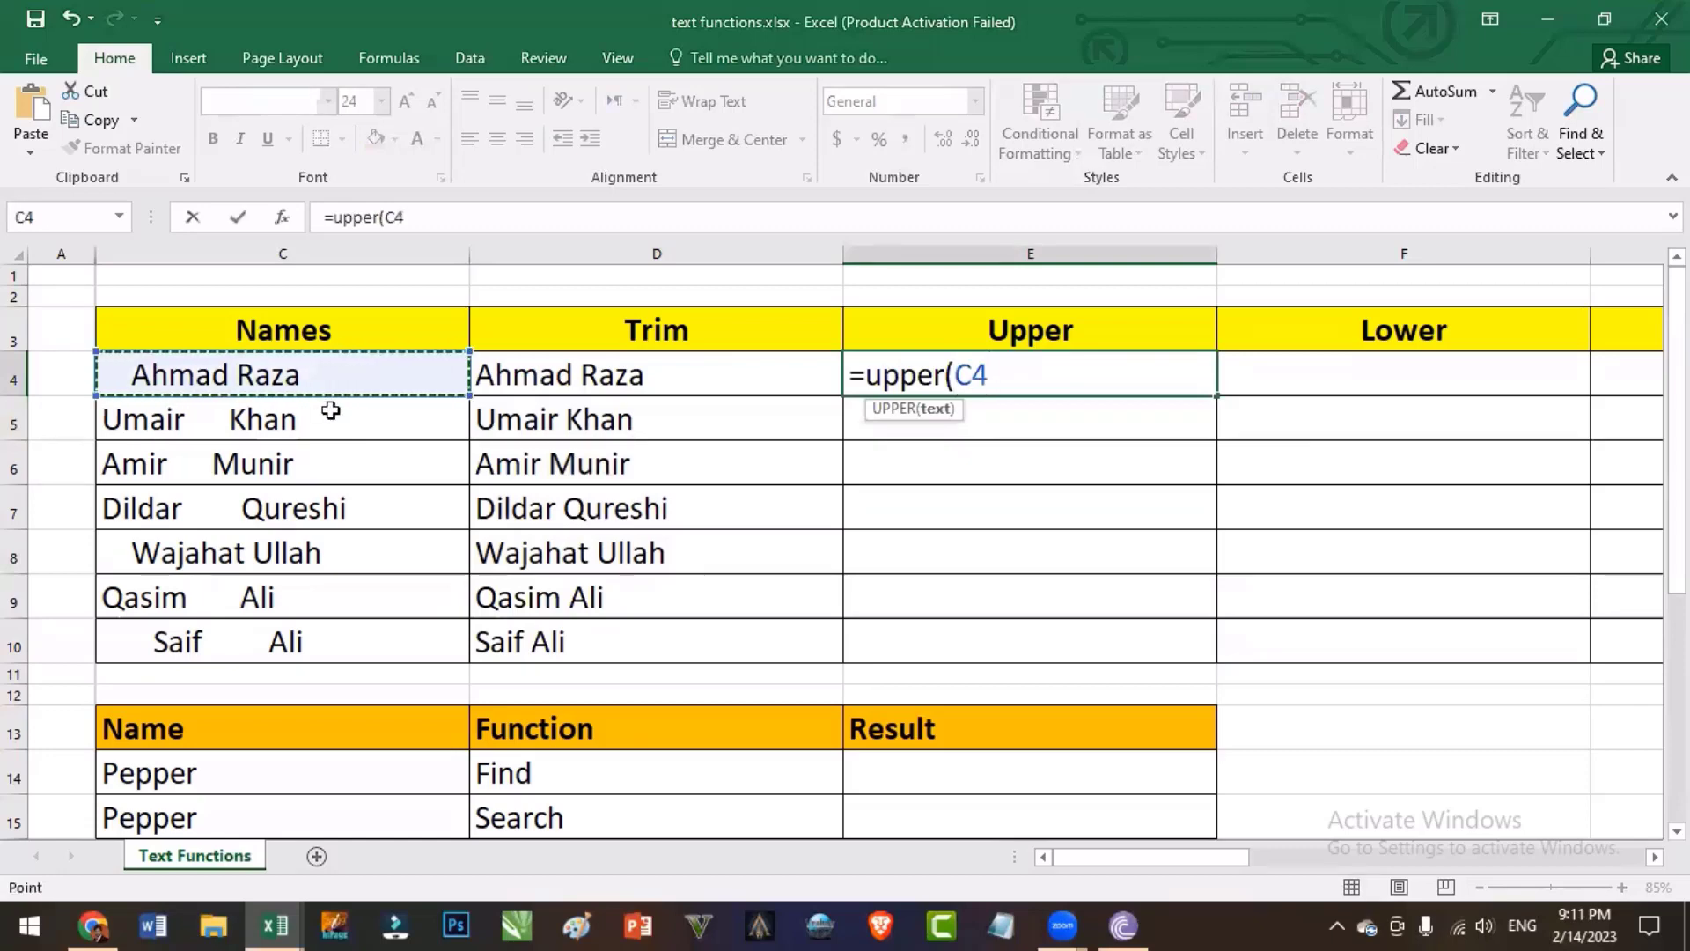
{"action": "type", "text": ")"}
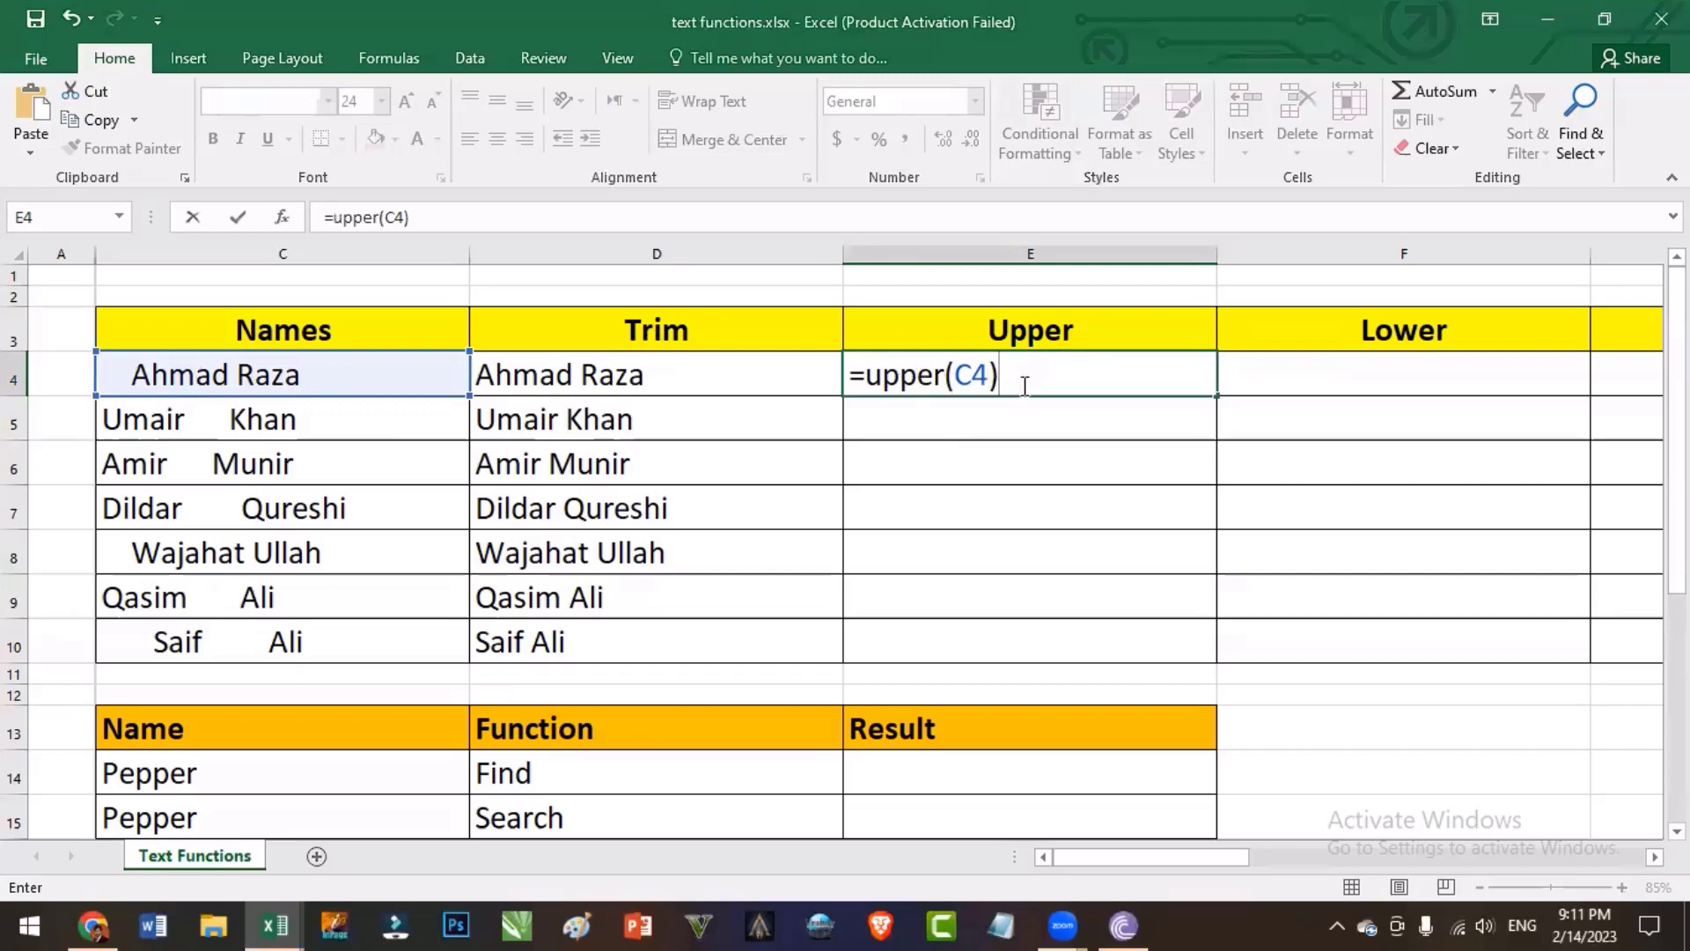
{"action": "key", "text": "ctrl+Return"}
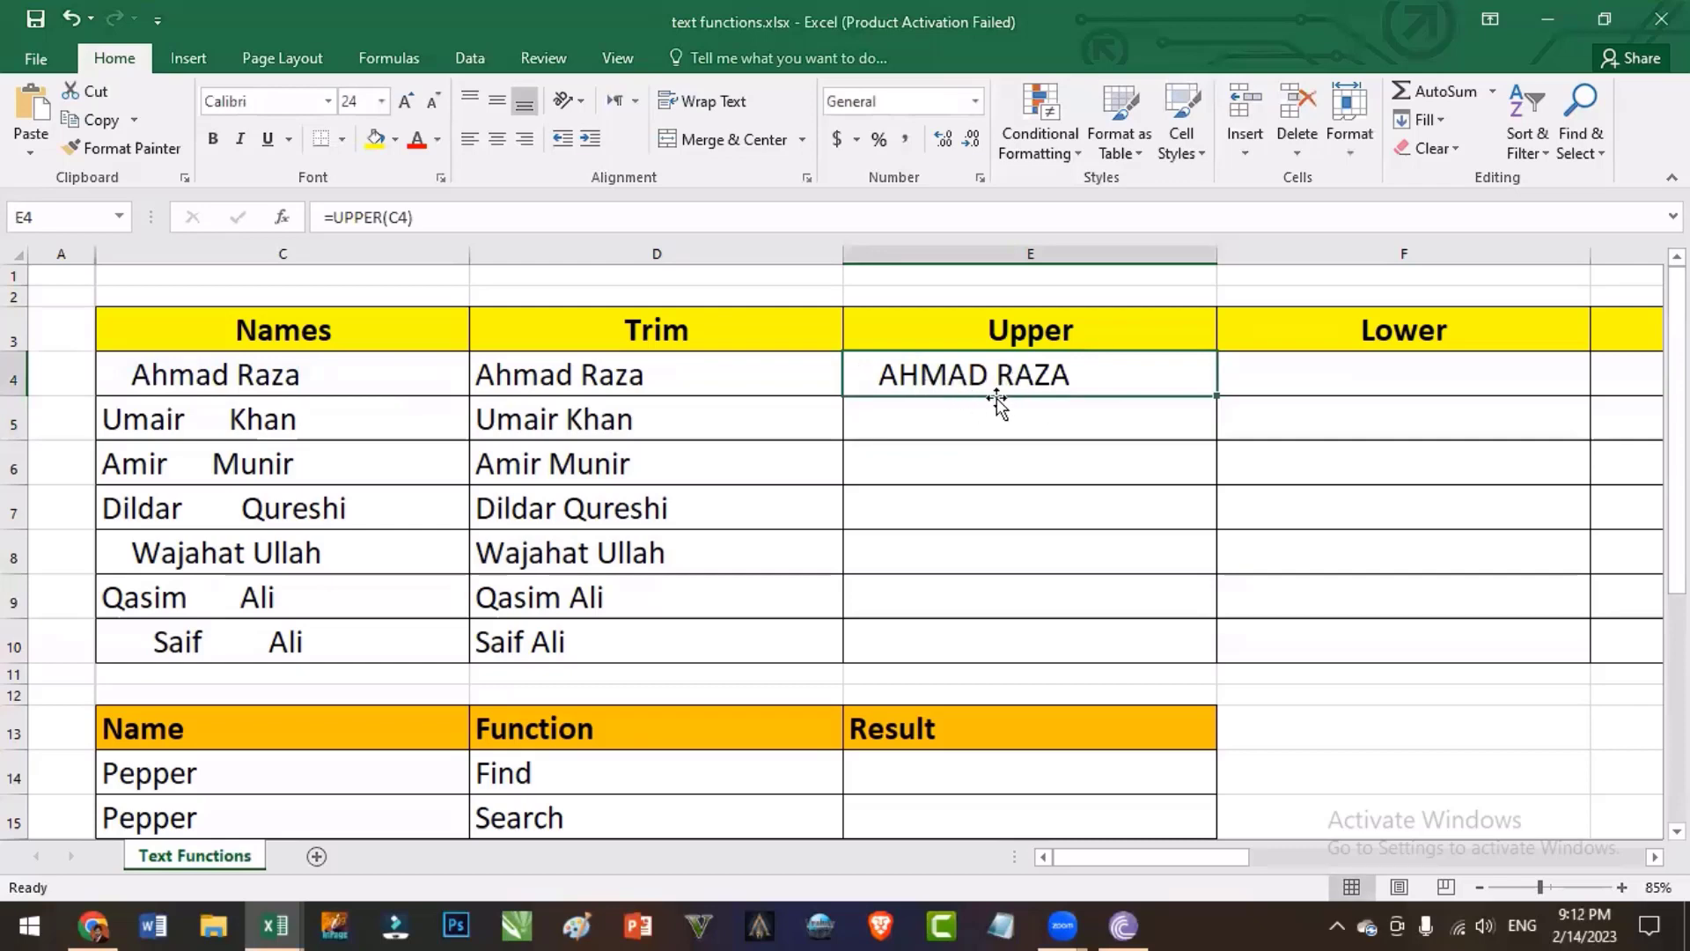
{"action": "key", "text": "Delete"}
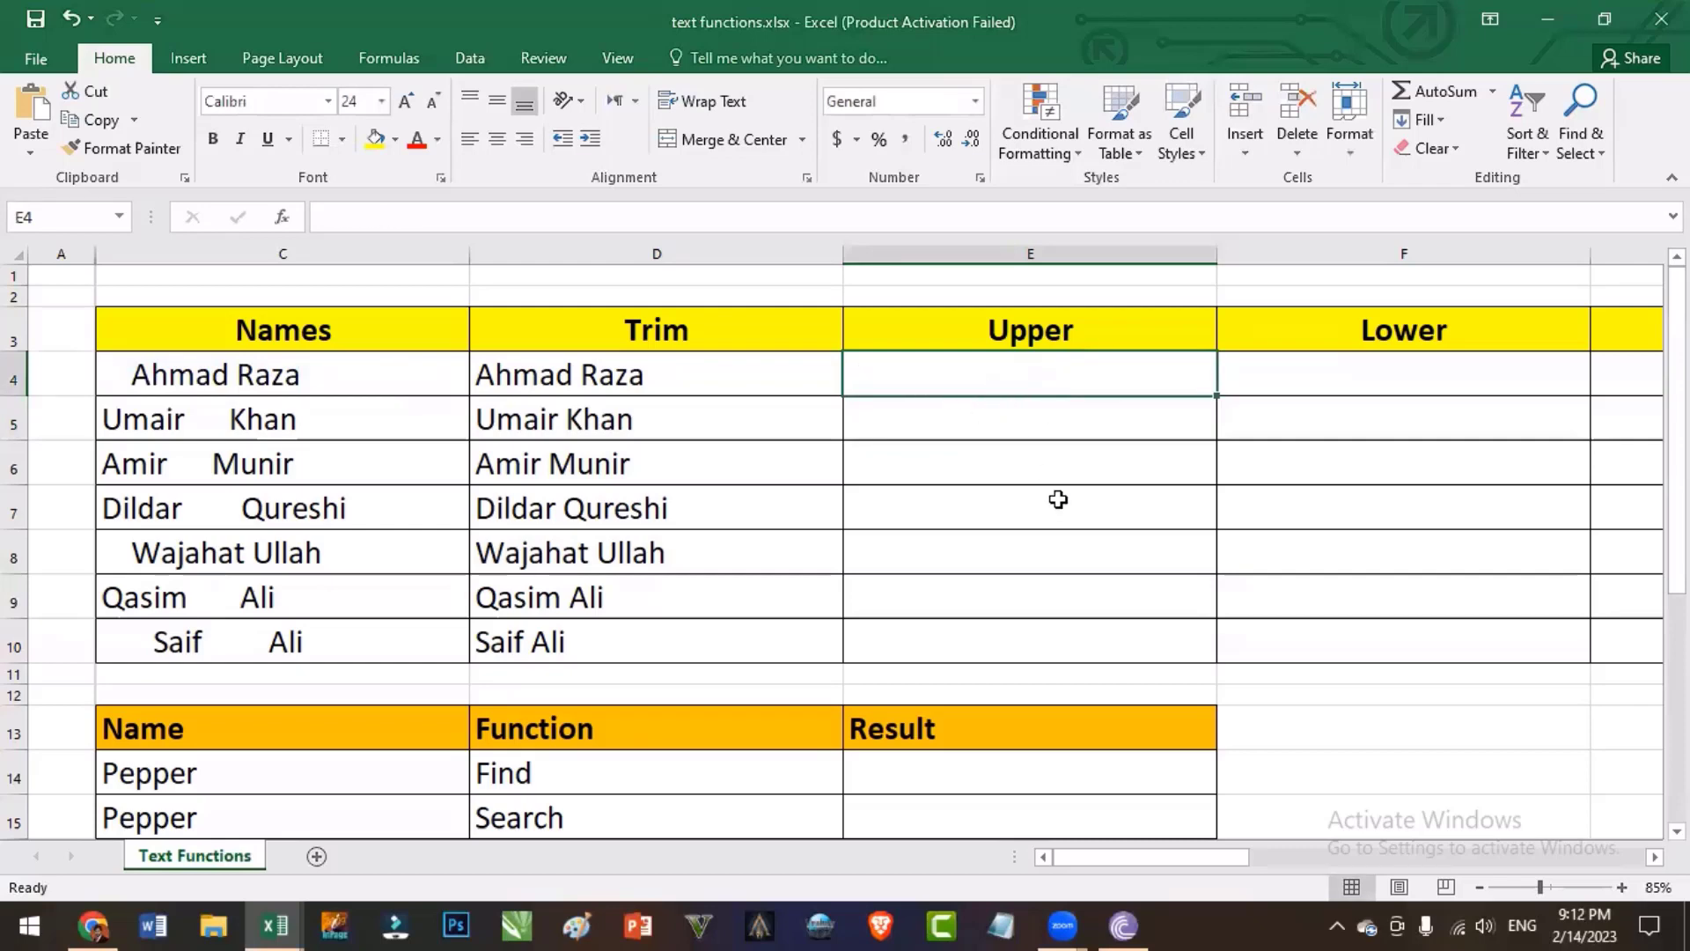
Enter =UPPER(D4) in cell E4 and copy the formula down through E10
{"action": "type", "text": "=upper"}
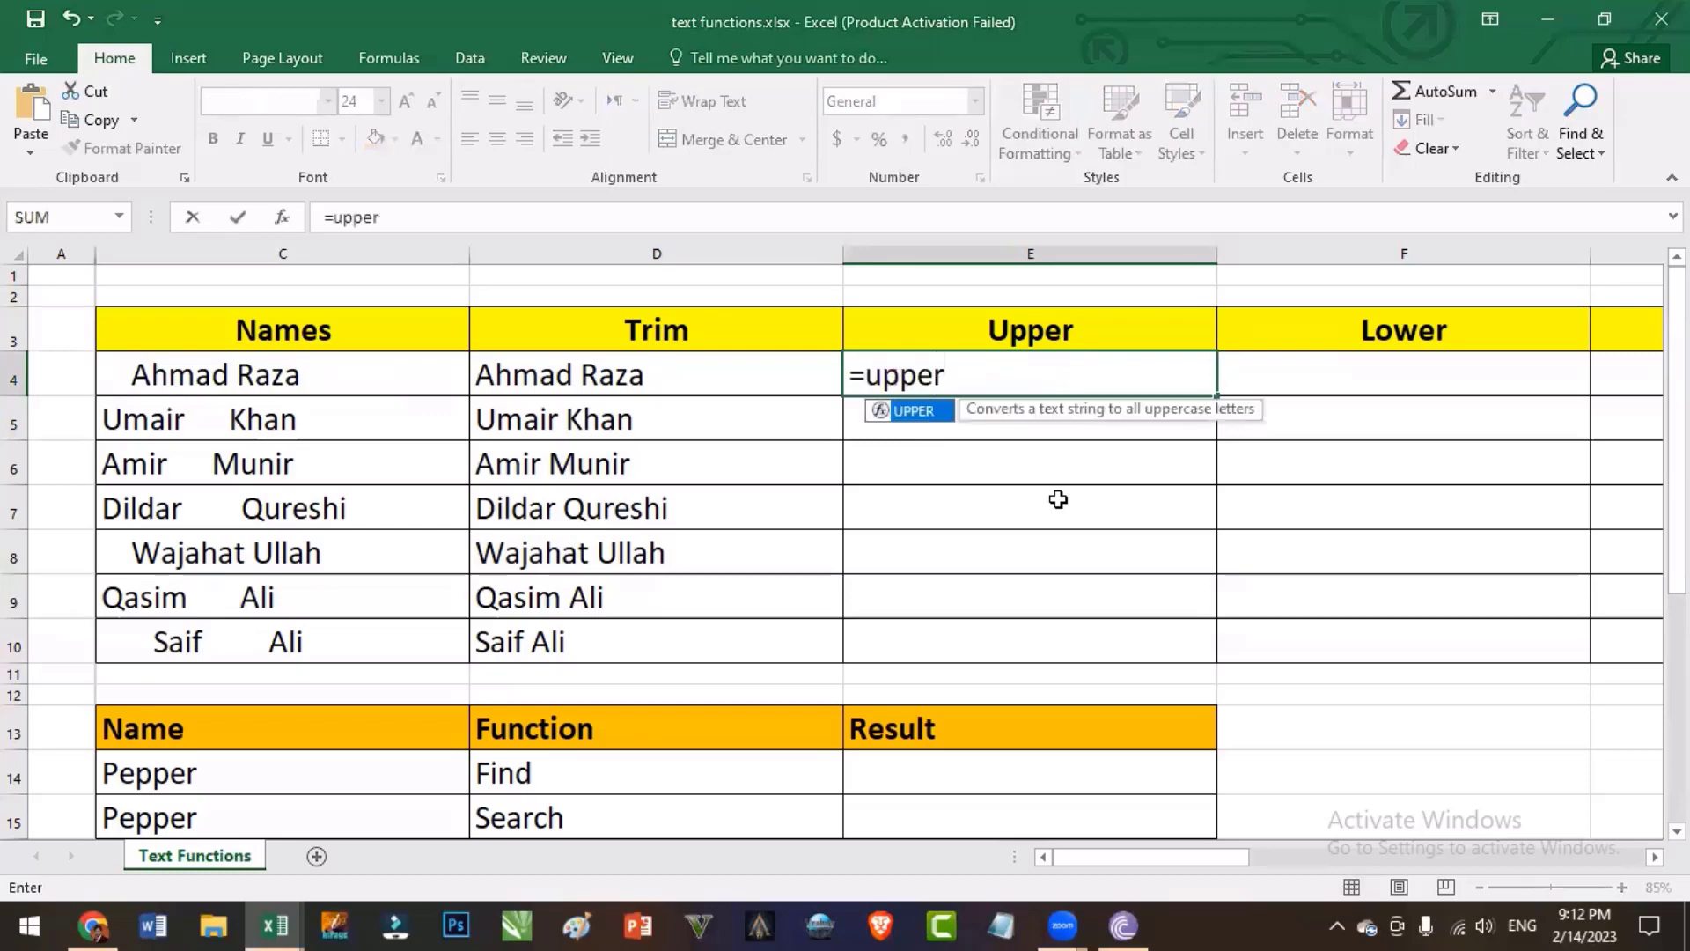
{"action": "type", "text": "("}
{"action": "left_click", "coordinate": [595, 379]}
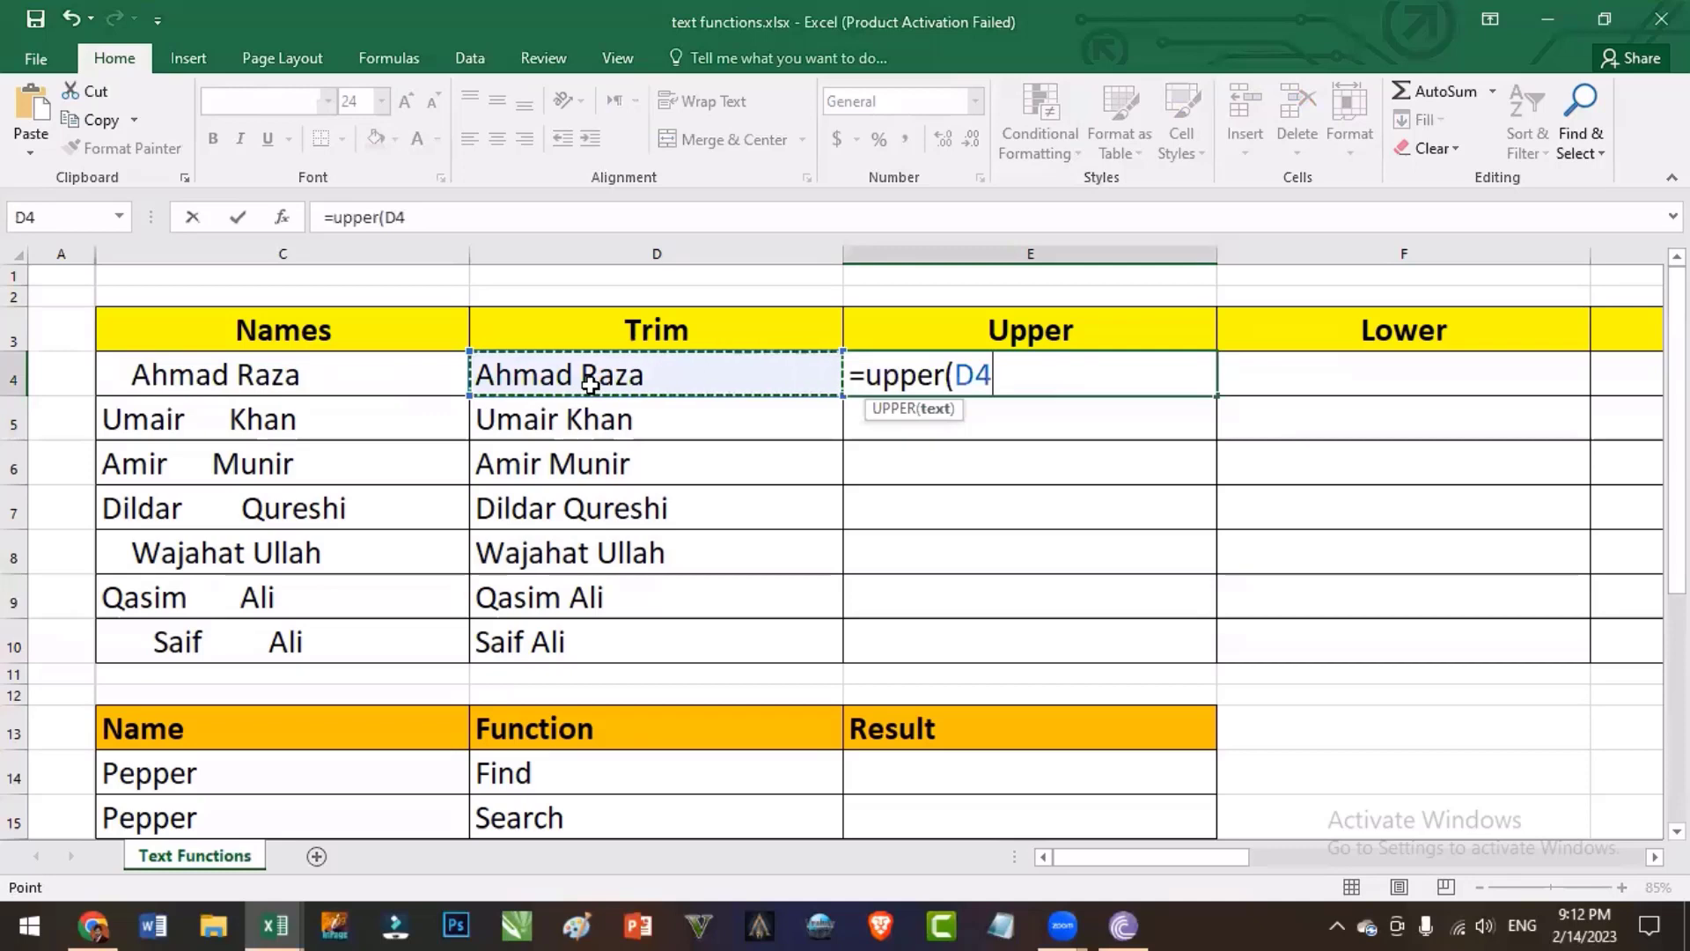
{"action": "type", "text": ")"}
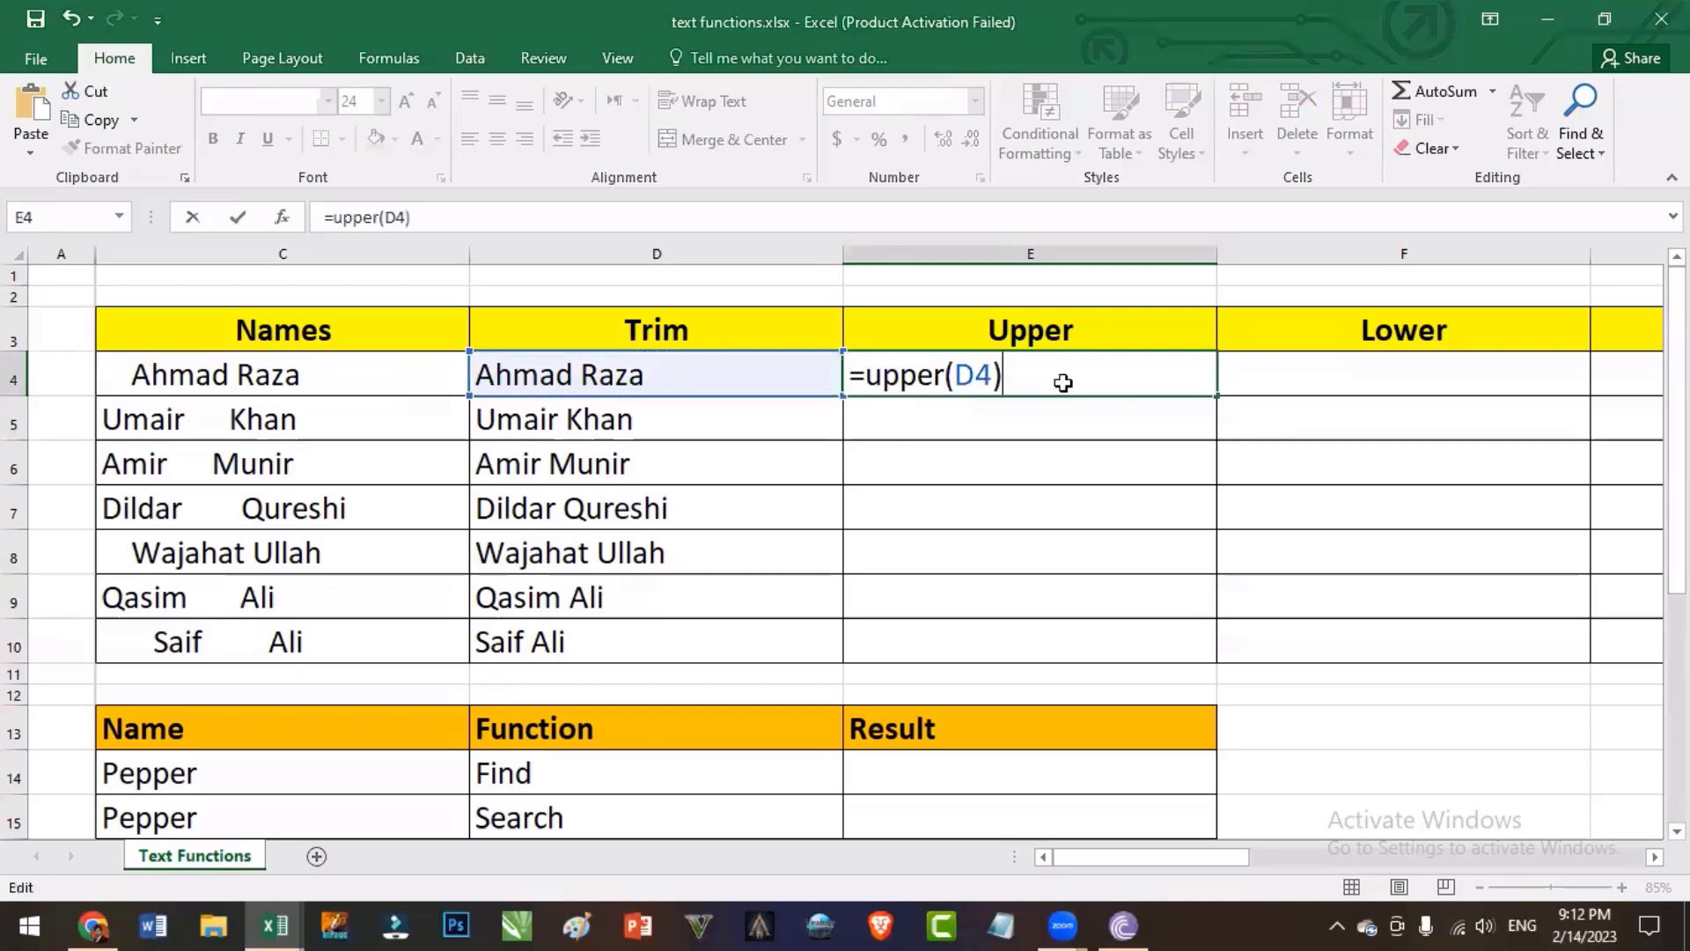
{"action": "key", "text": "Return"}
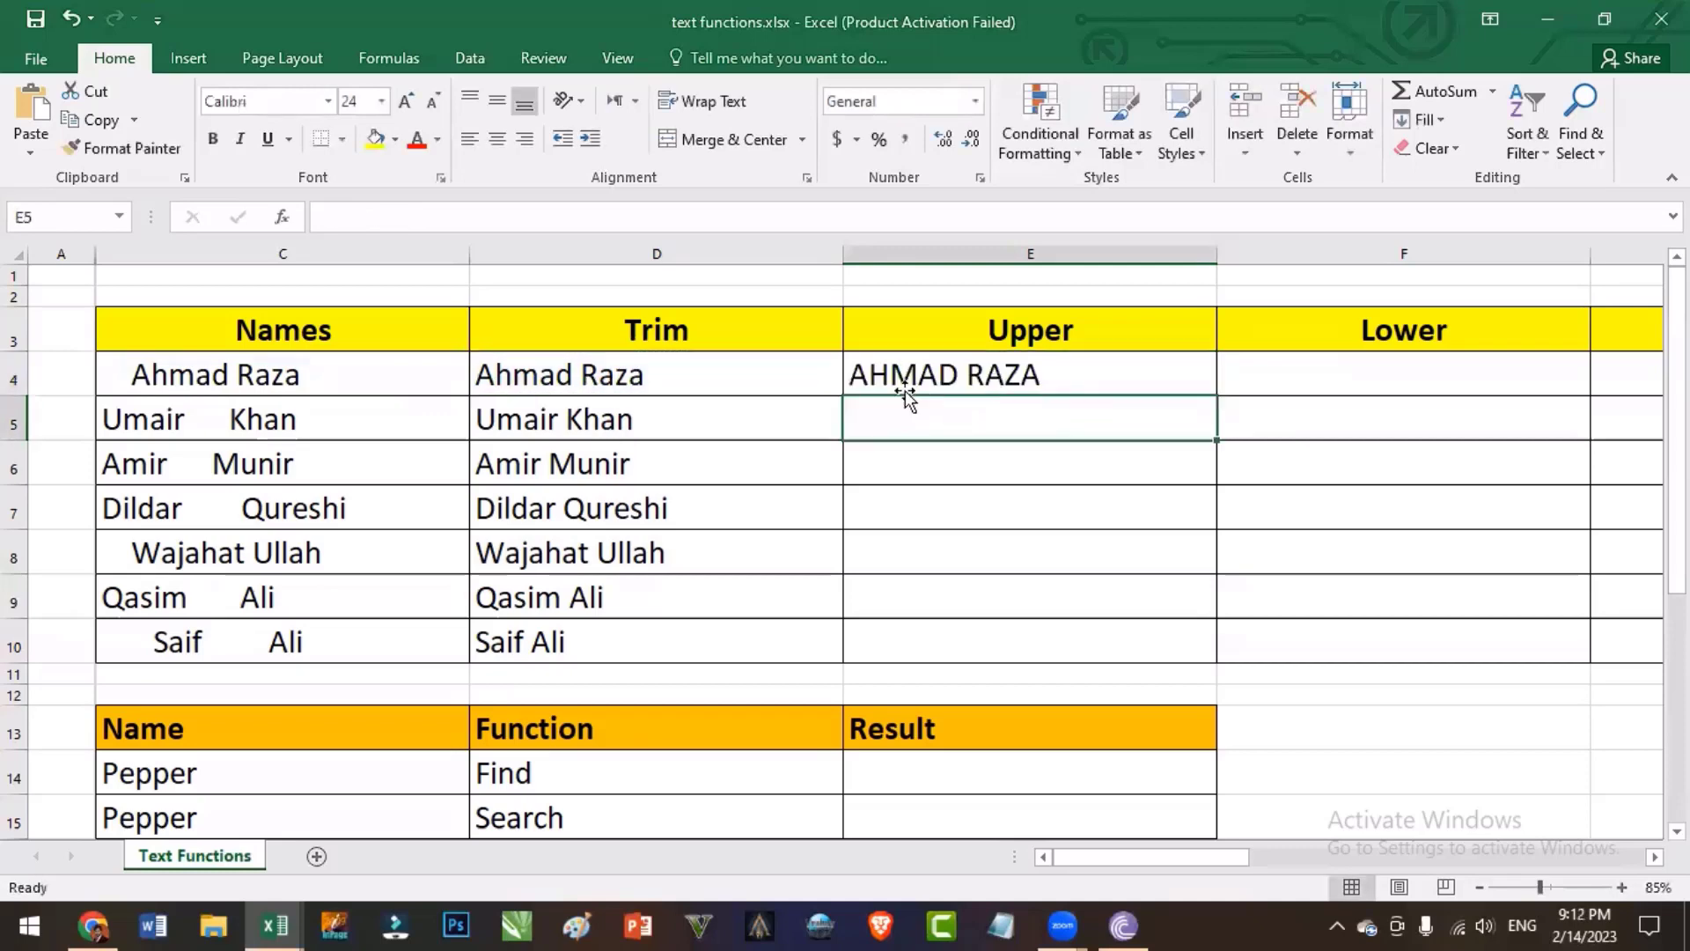
{"action": "left_click", "coordinate": [1192, 377]}
{"action": "left_click_drag", "start_coordinate": [1216, 399], "coordinate": [1215, 652]}
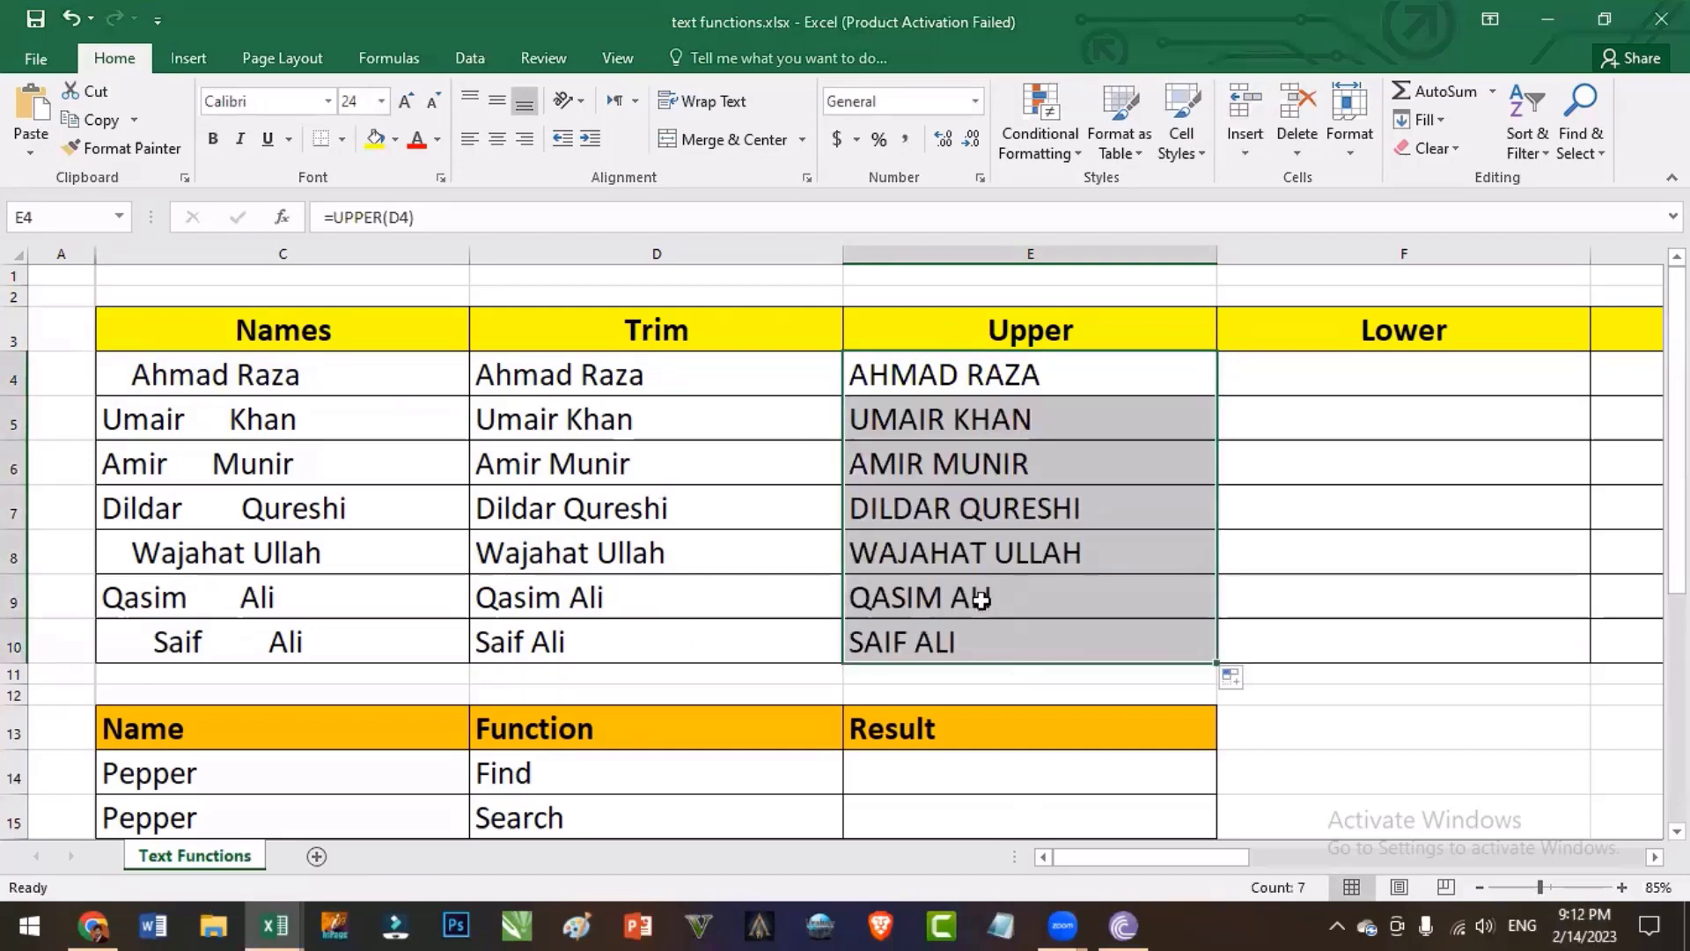
Enter =LOWER(E4) in cell F4 to convert the uppercase name to lowercase
{"action": "left_click_drag", "start_coordinate": [1184, 857], "coordinate": [1324, 871]}
{"action": "left_click", "coordinate": [998, 381]}
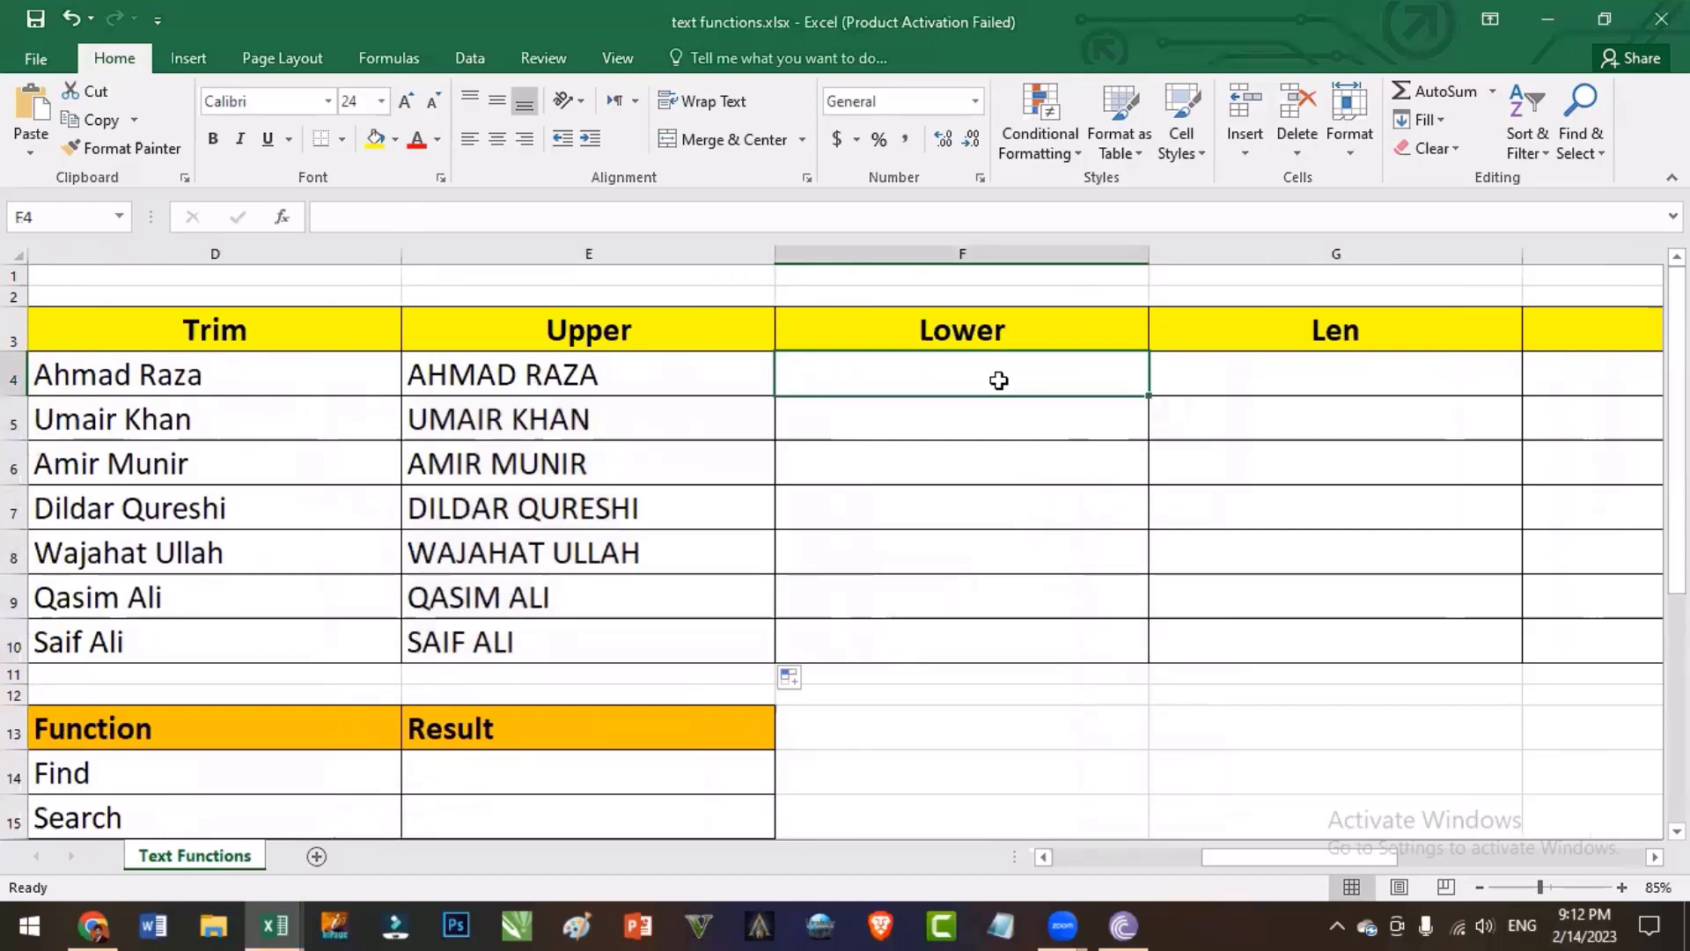
{"action": "type", "text": "=low"}
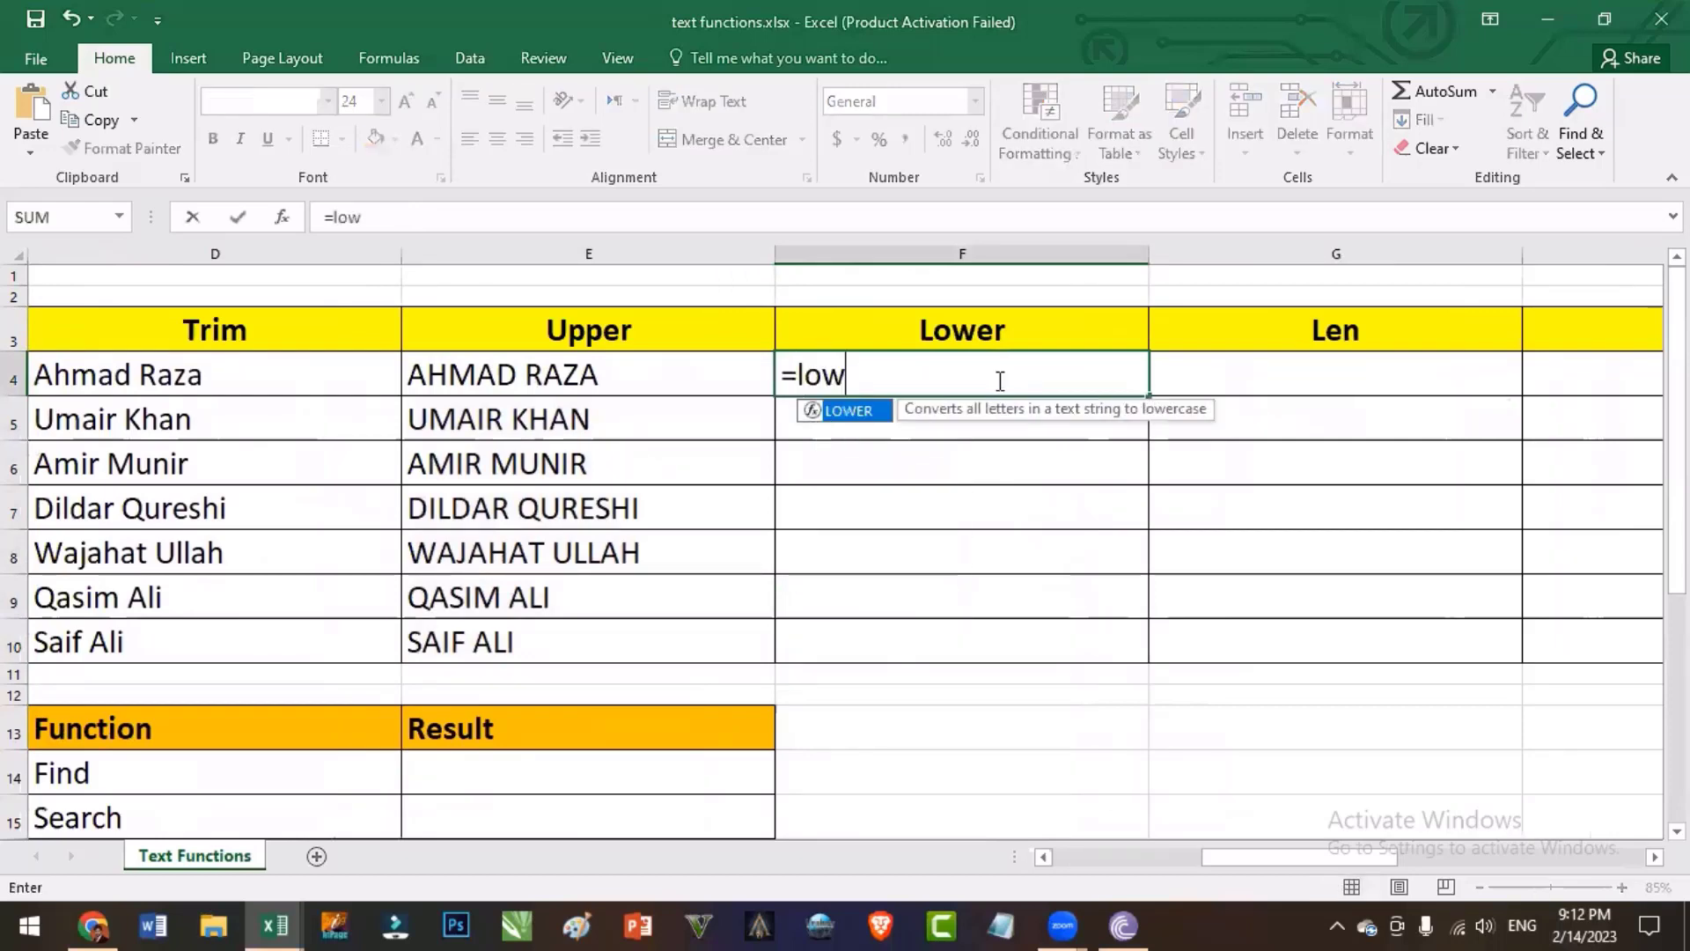
{"action": "type", "text": "er("}
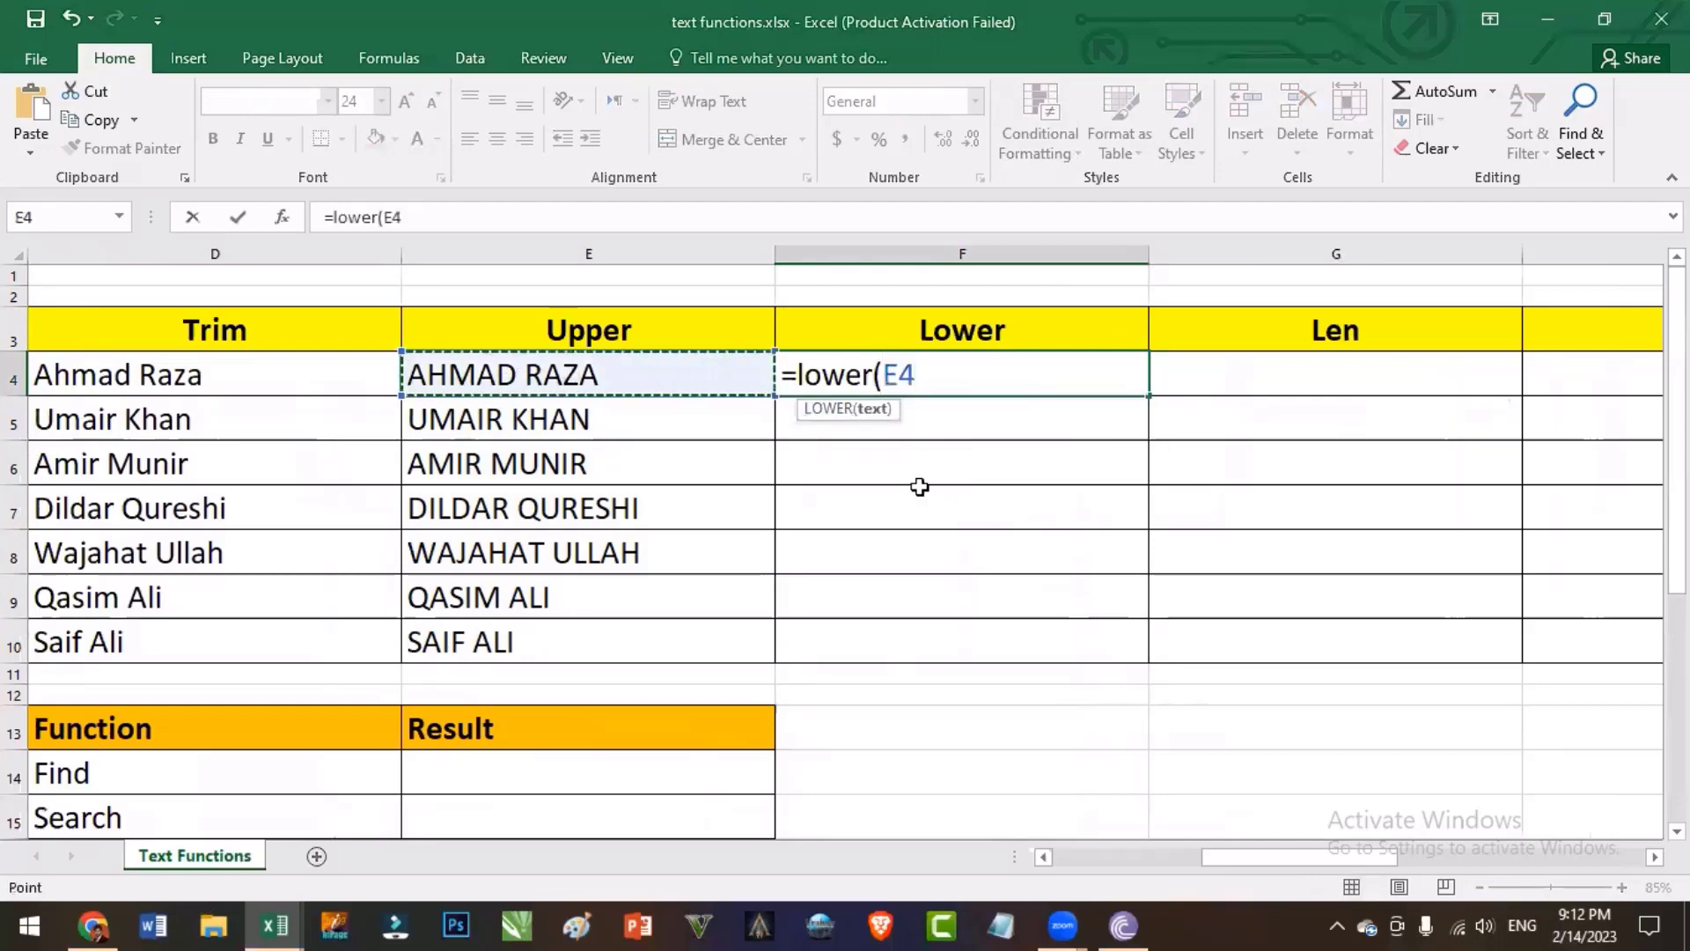
{"action": "type", "text": ")"}
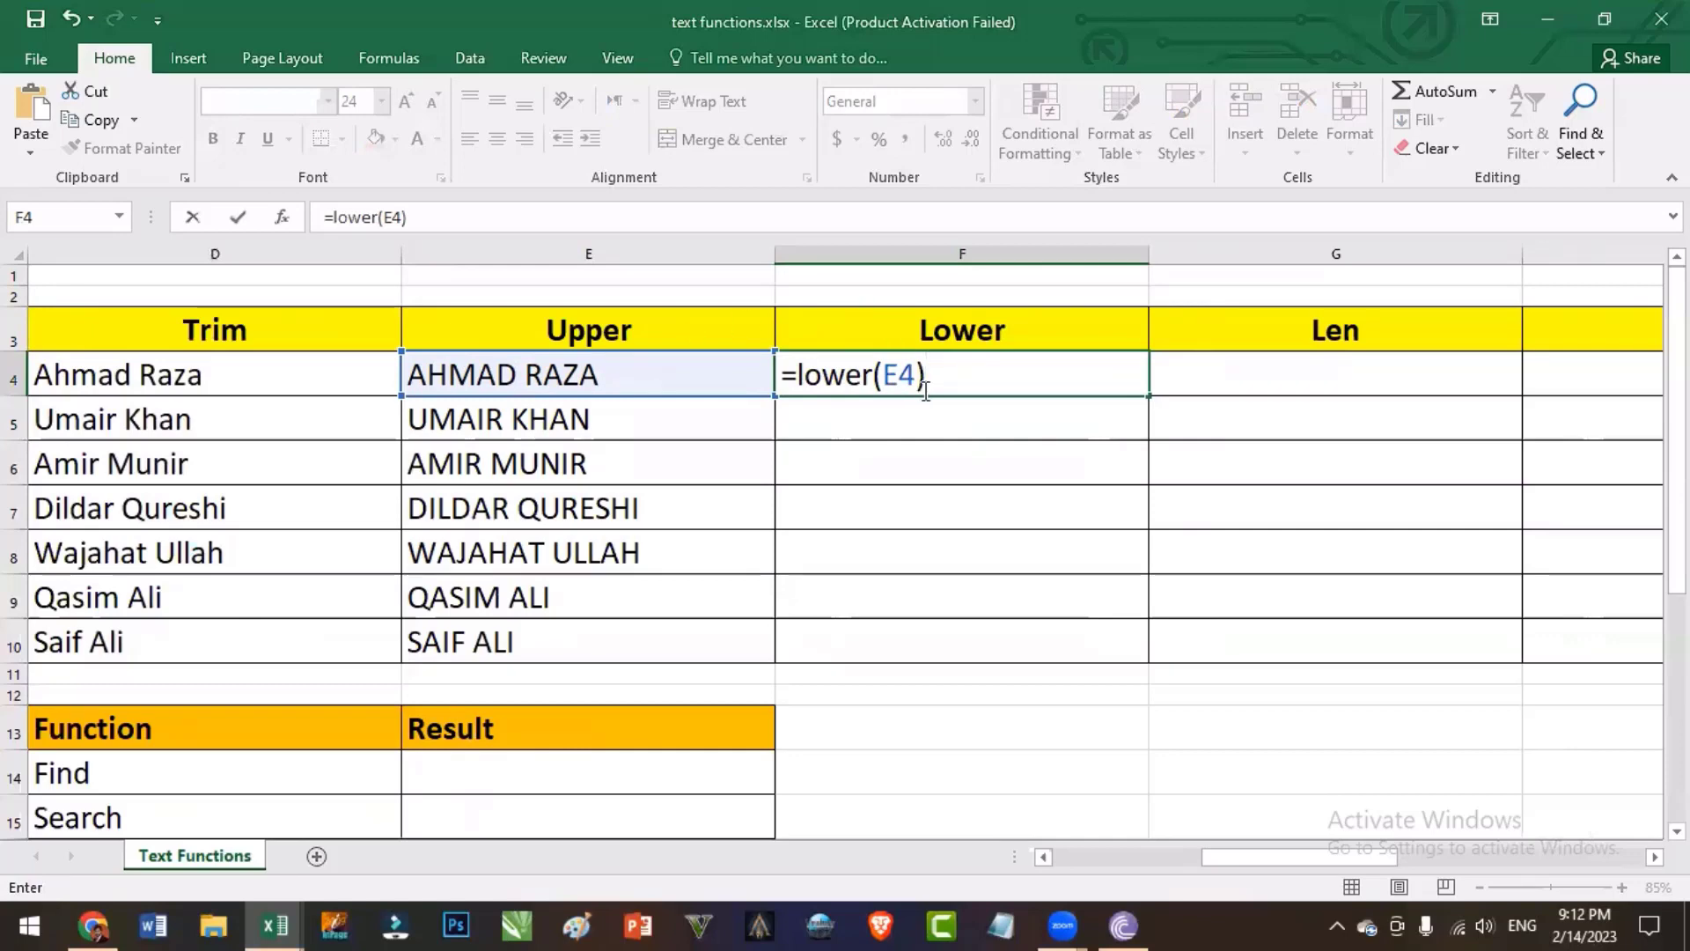
{"action": "key", "text": "ctrl+Return"}
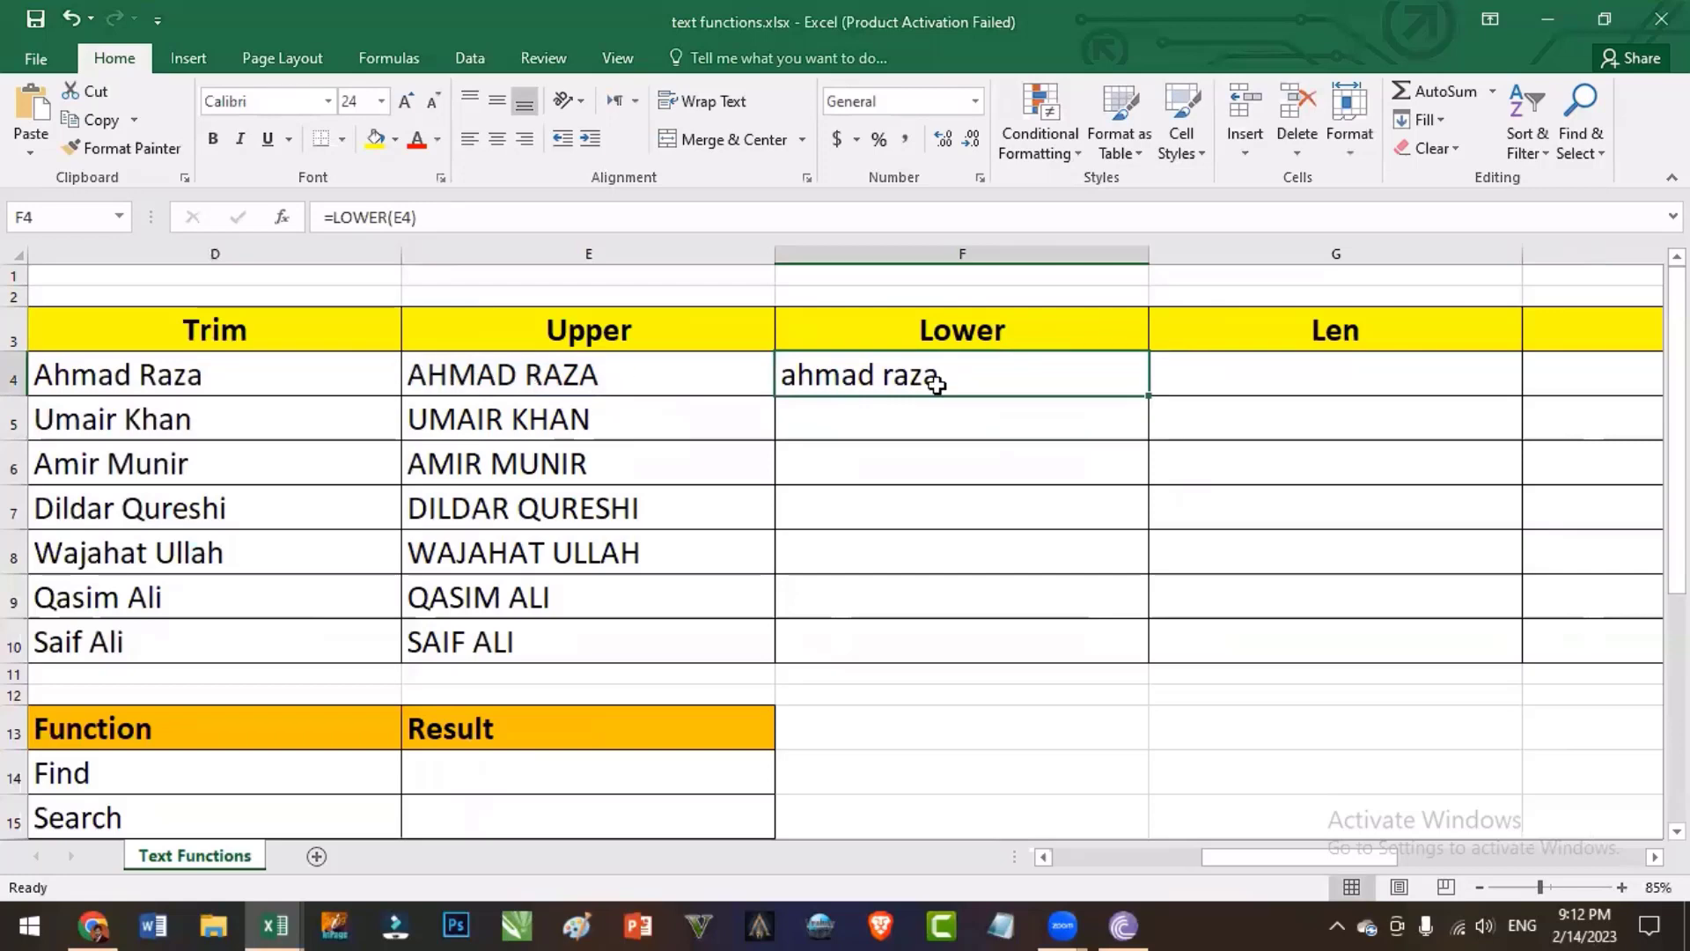
Copy the LOWER formula from F4 down through F10
{"action": "left_click_drag", "start_coordinate": [1149, 395], "coordinate": [1149, 662]}
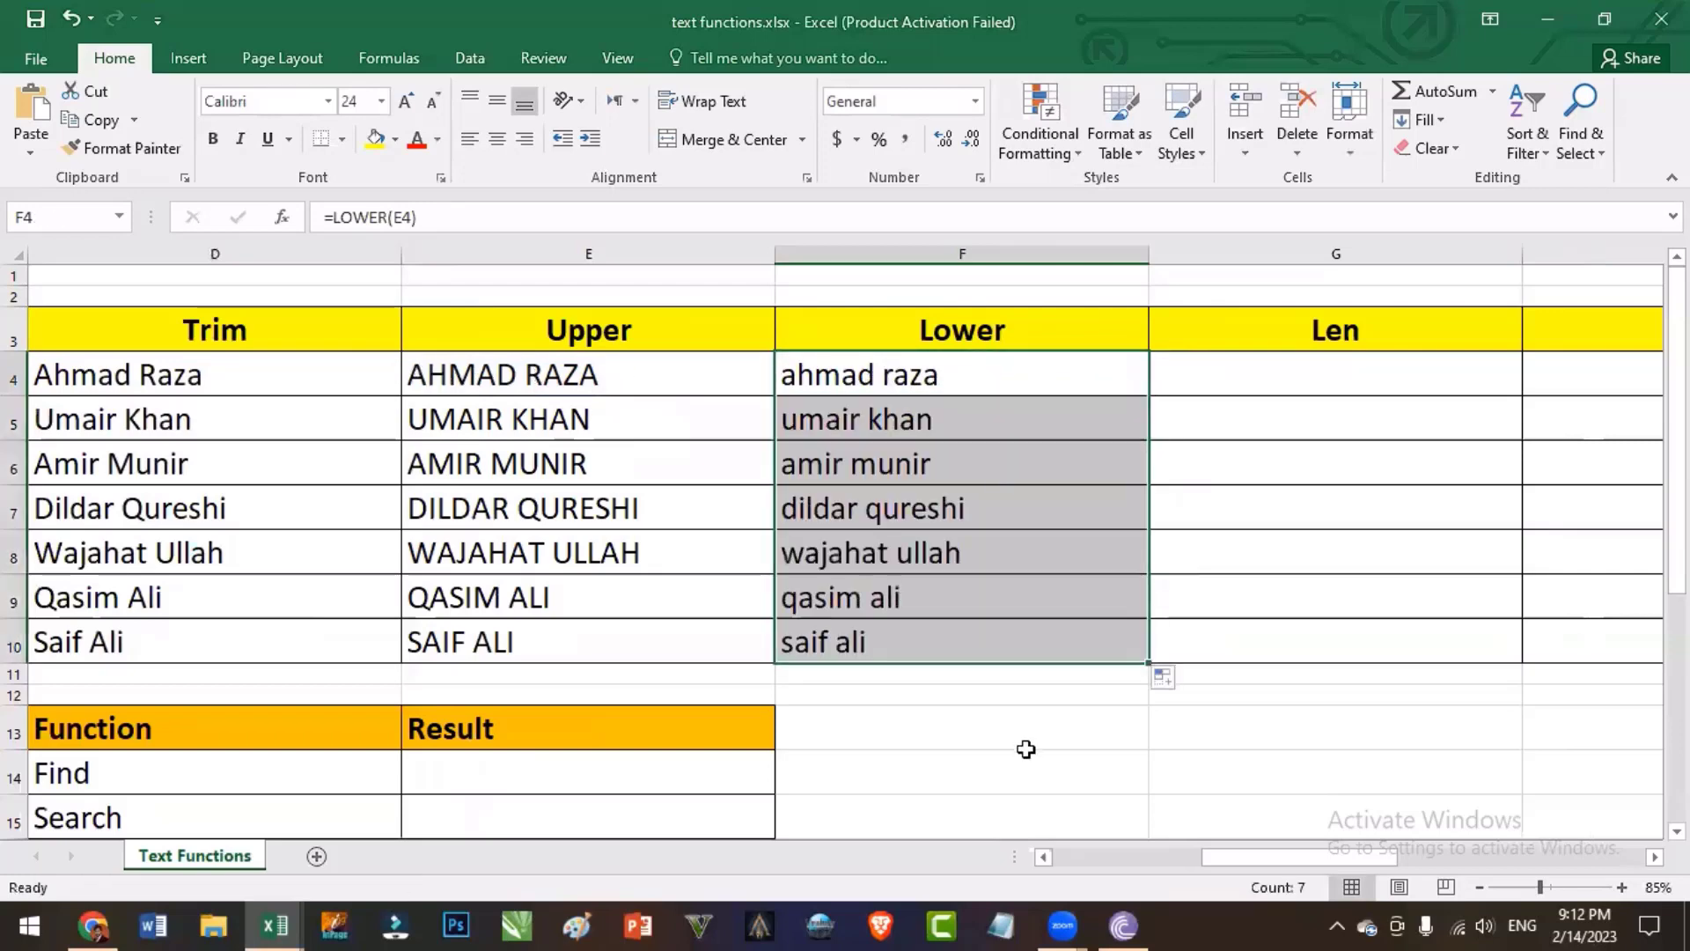
Enter =LEN(F4) in cell G4 to count the characters of the lowercase name
{"action": "scroll", "coordinate": [1045, 757], "scroll_direction": "right", "scroll_amount": 1}
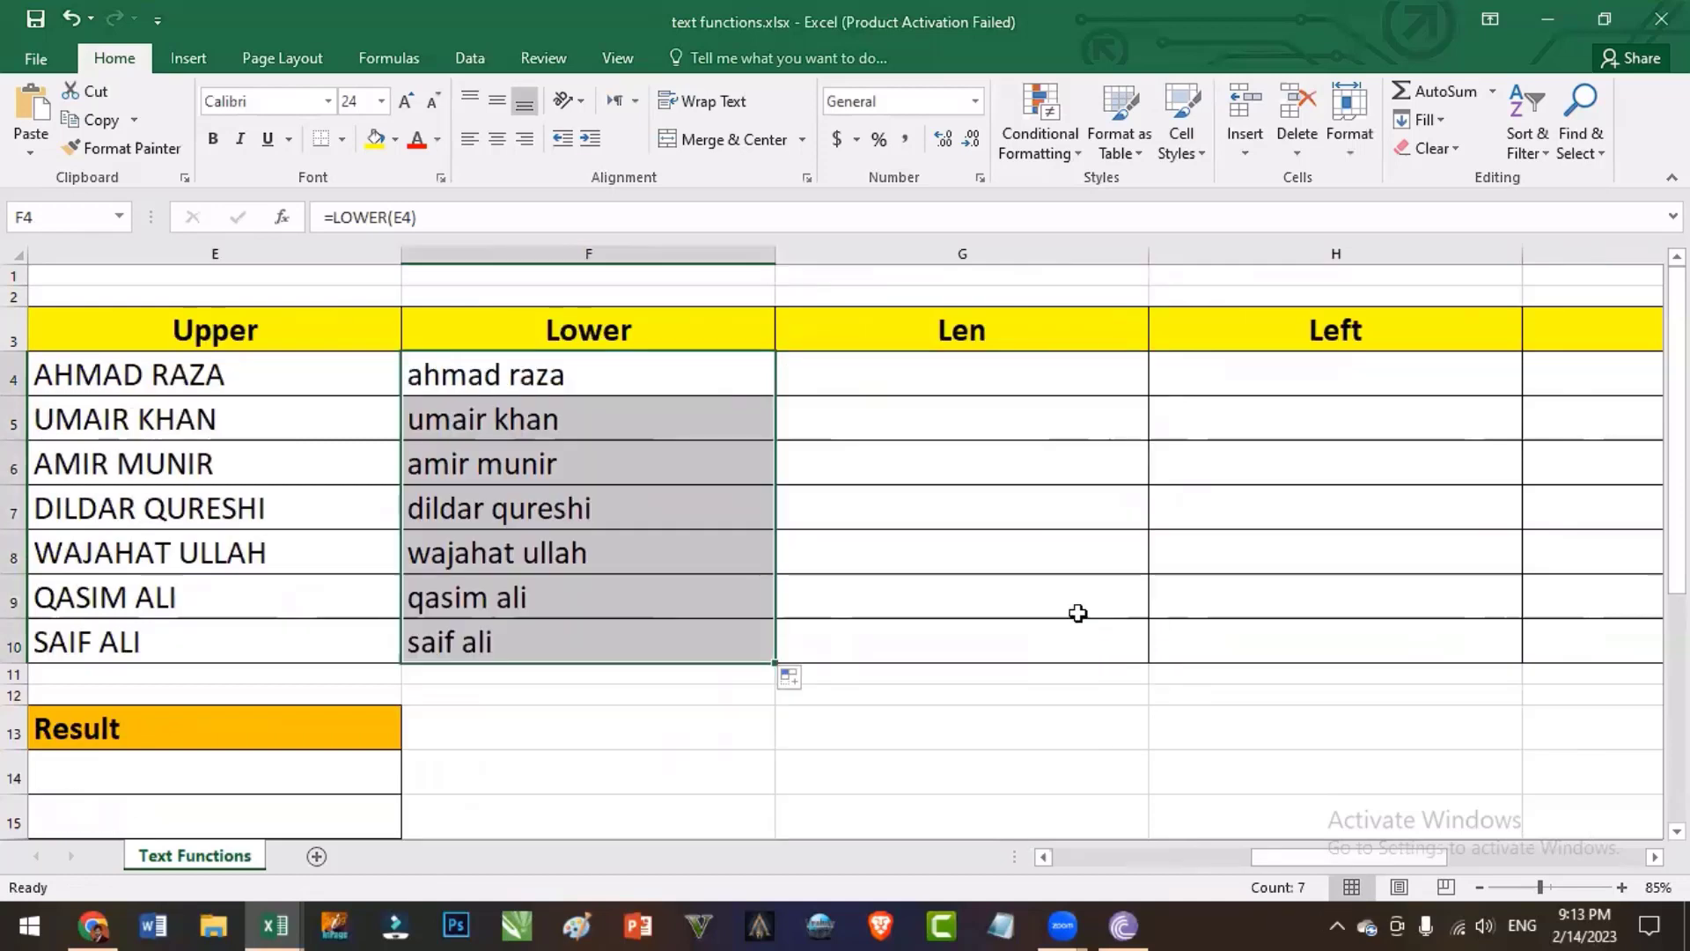
{"action": "left_click", "coordinate": [969, 376]}
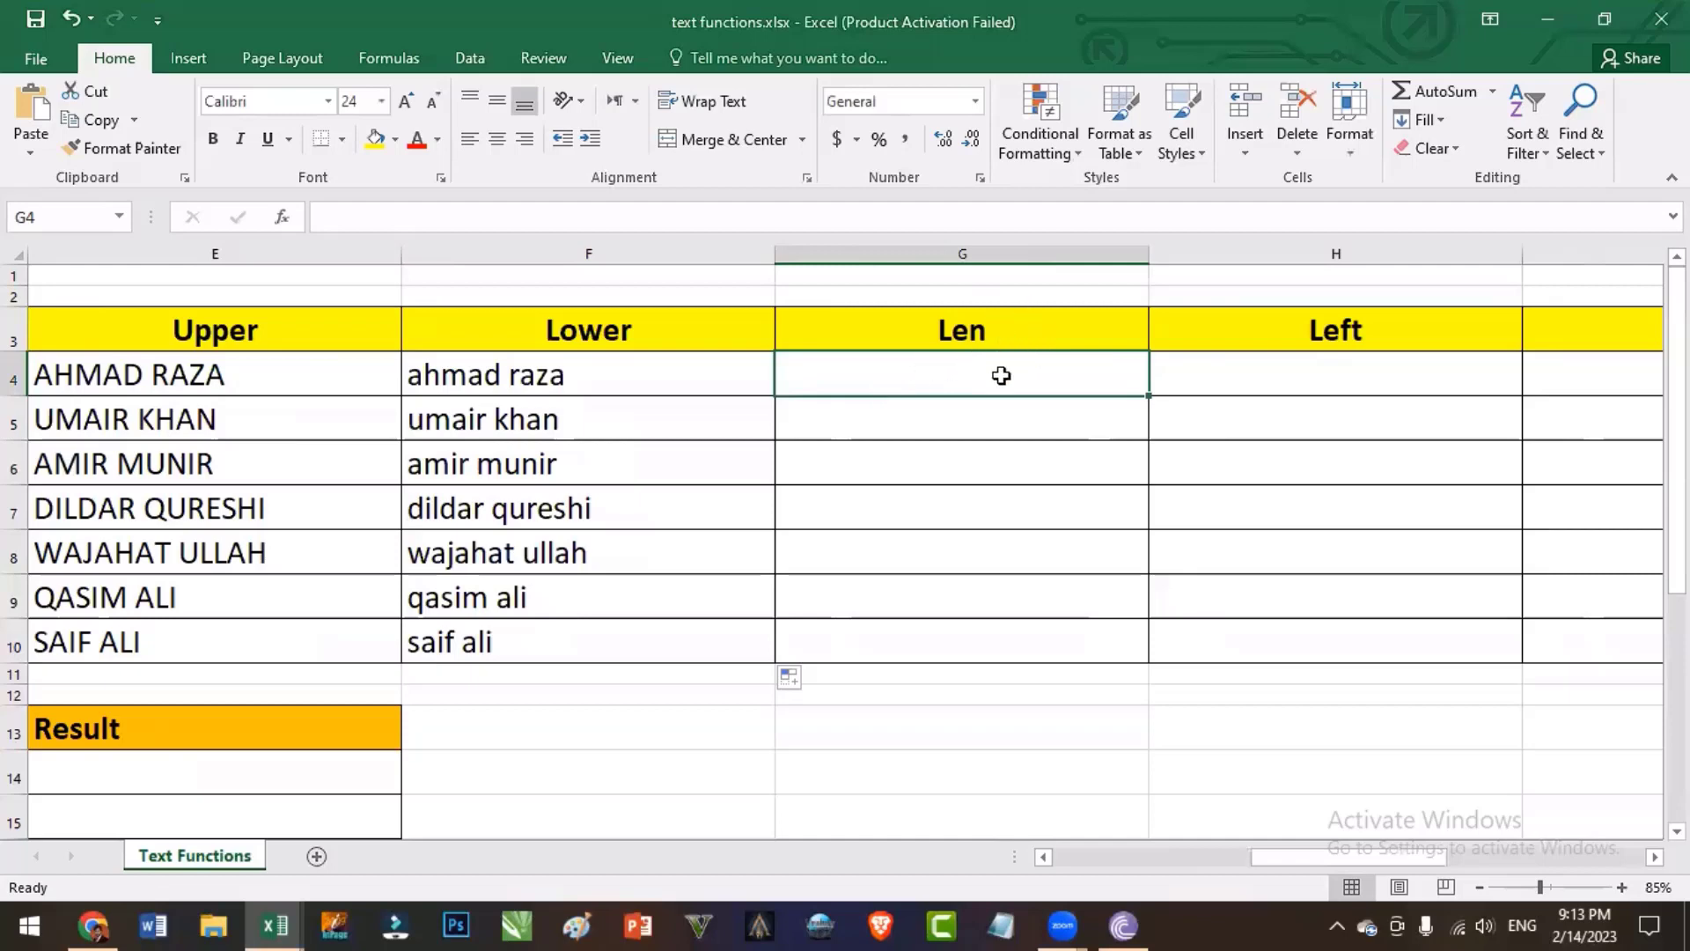
{"action": "type", "text": "="}
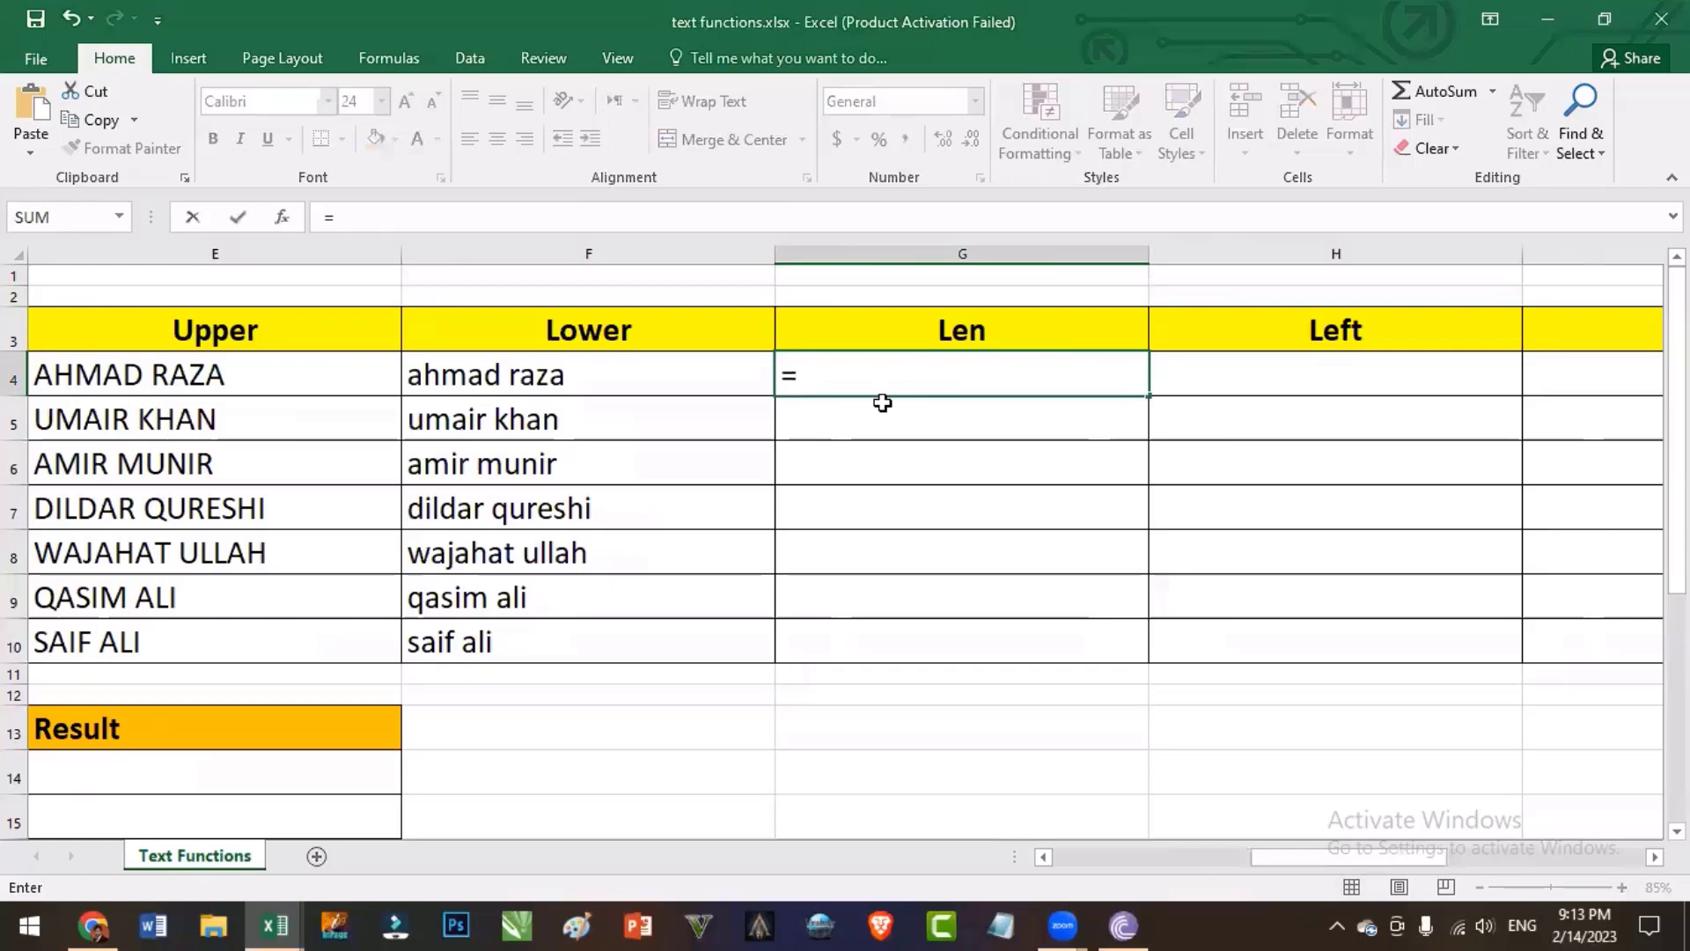
{"action": "type", "text": "len("}
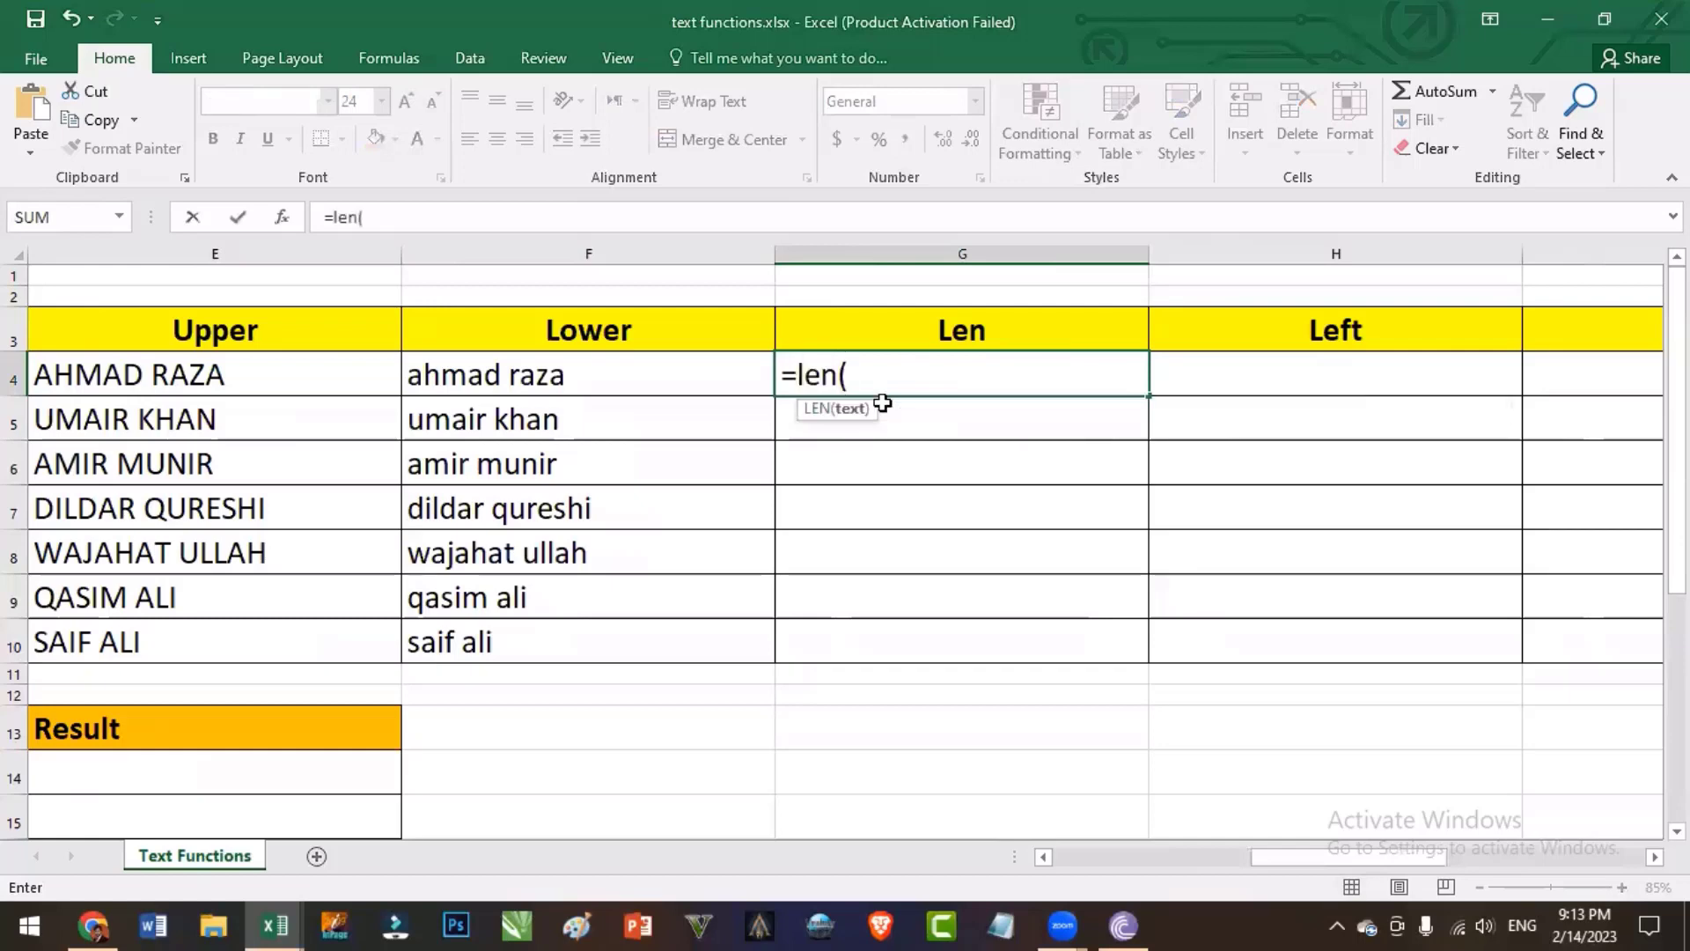
{"action": "left_click", "coordinate": [517, 384]}
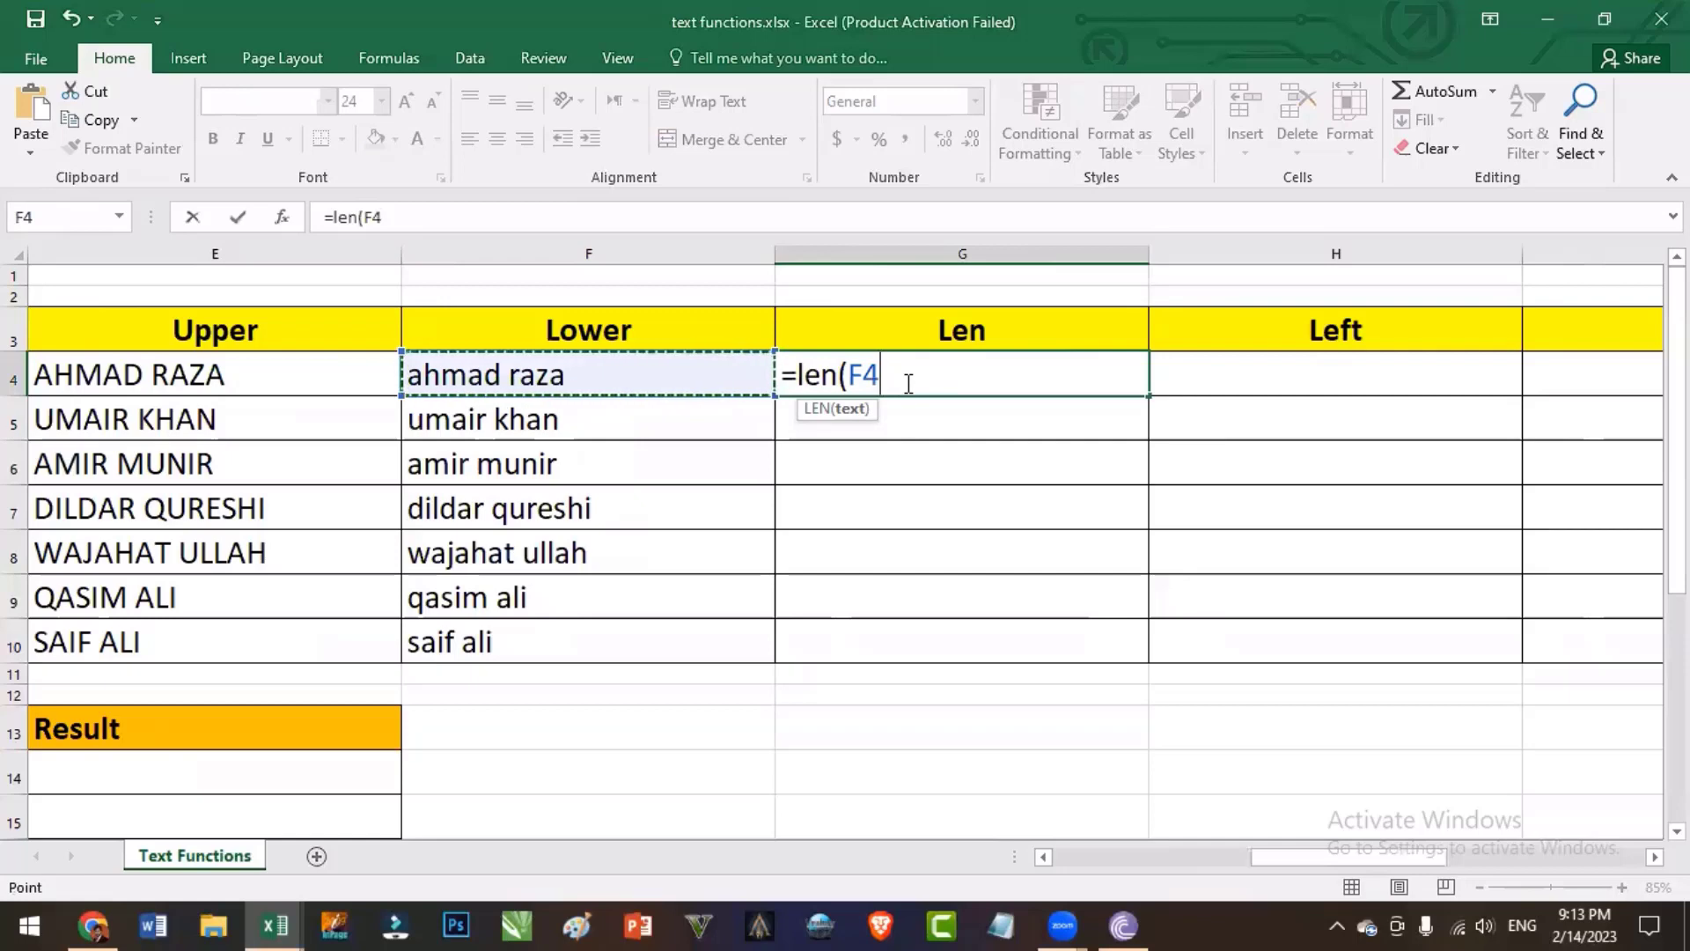
{"action": "type", "text": ")"}
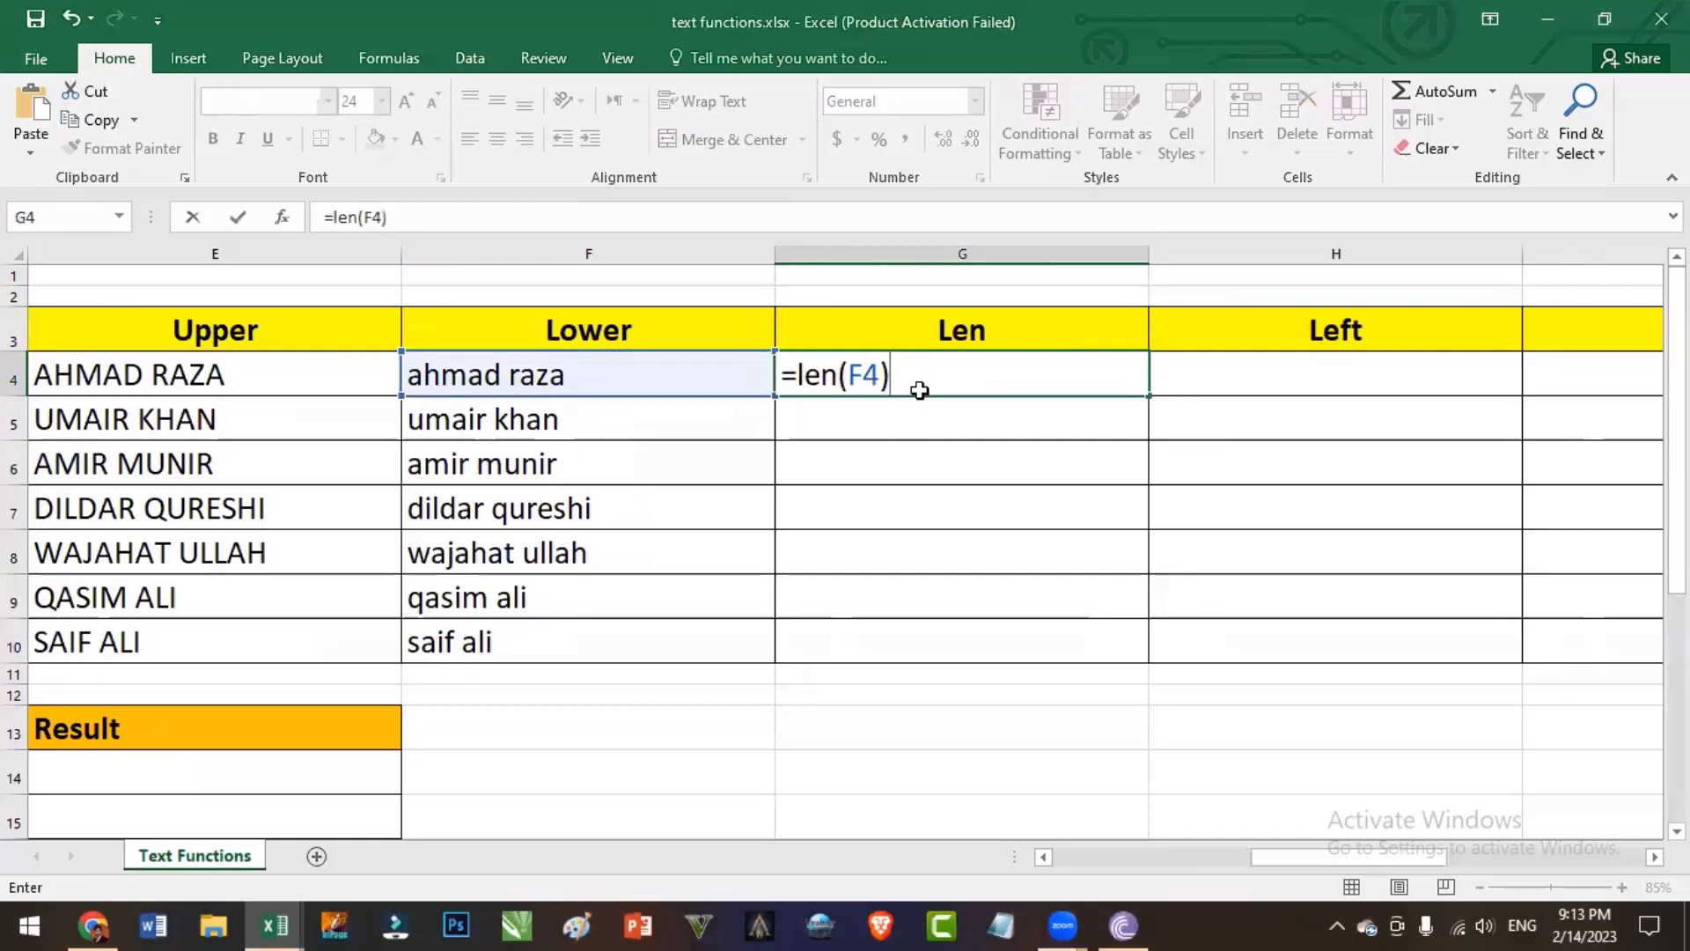
{"action": "key", "text": "Return"}
Center G4 horizontally and vertically, and copy its LEN formula down through G10
{"action": "left_click", "coordinate": [1090, 381]}
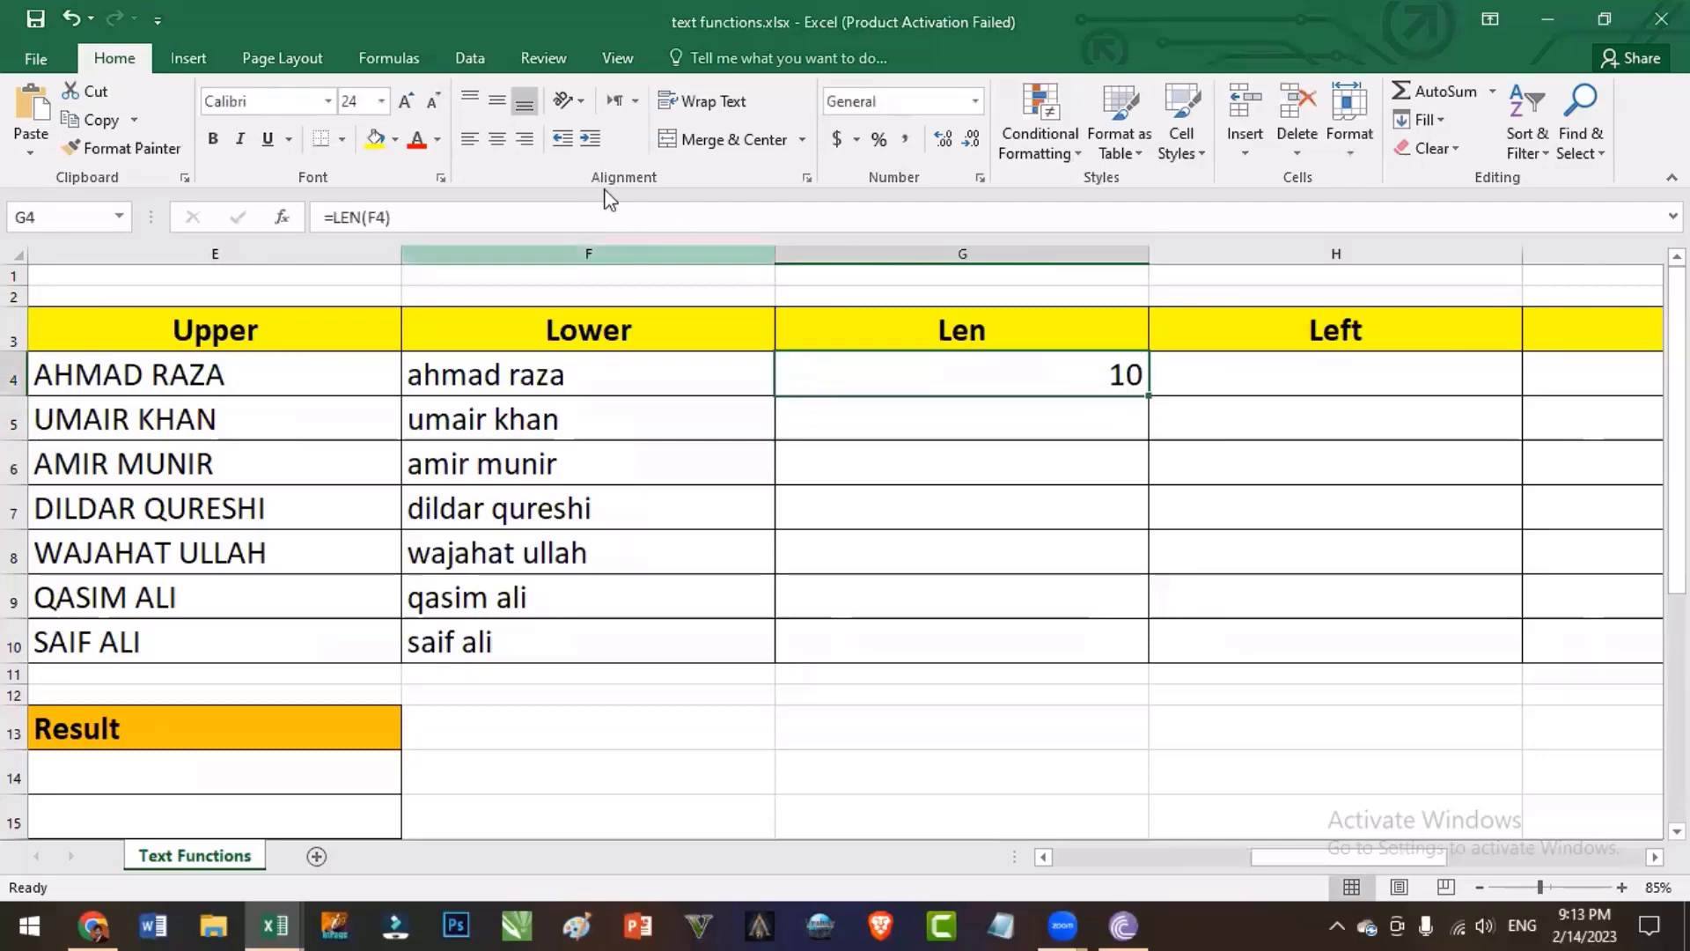
{"action": "left_click", "coordinate": [497, 139]}
{"action": "left_click", "coordinate": [498, 100]}
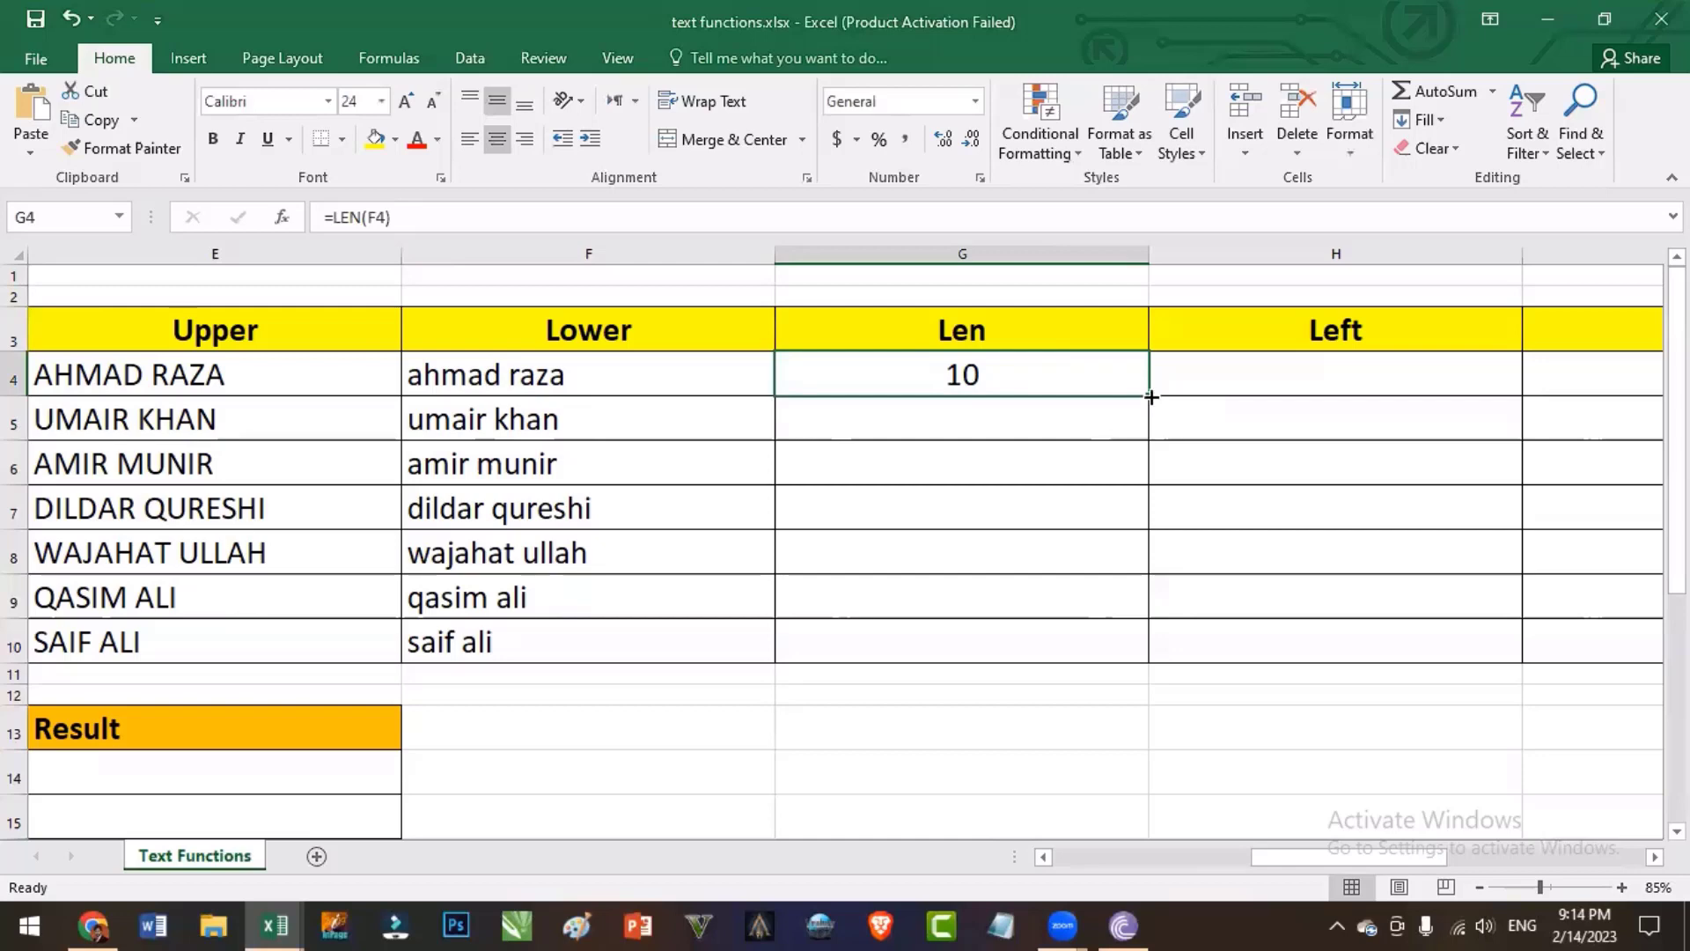
{"action": "left_click_drag", "start_coordinate": [1150, 397], "coordinate": [1149, 660]}
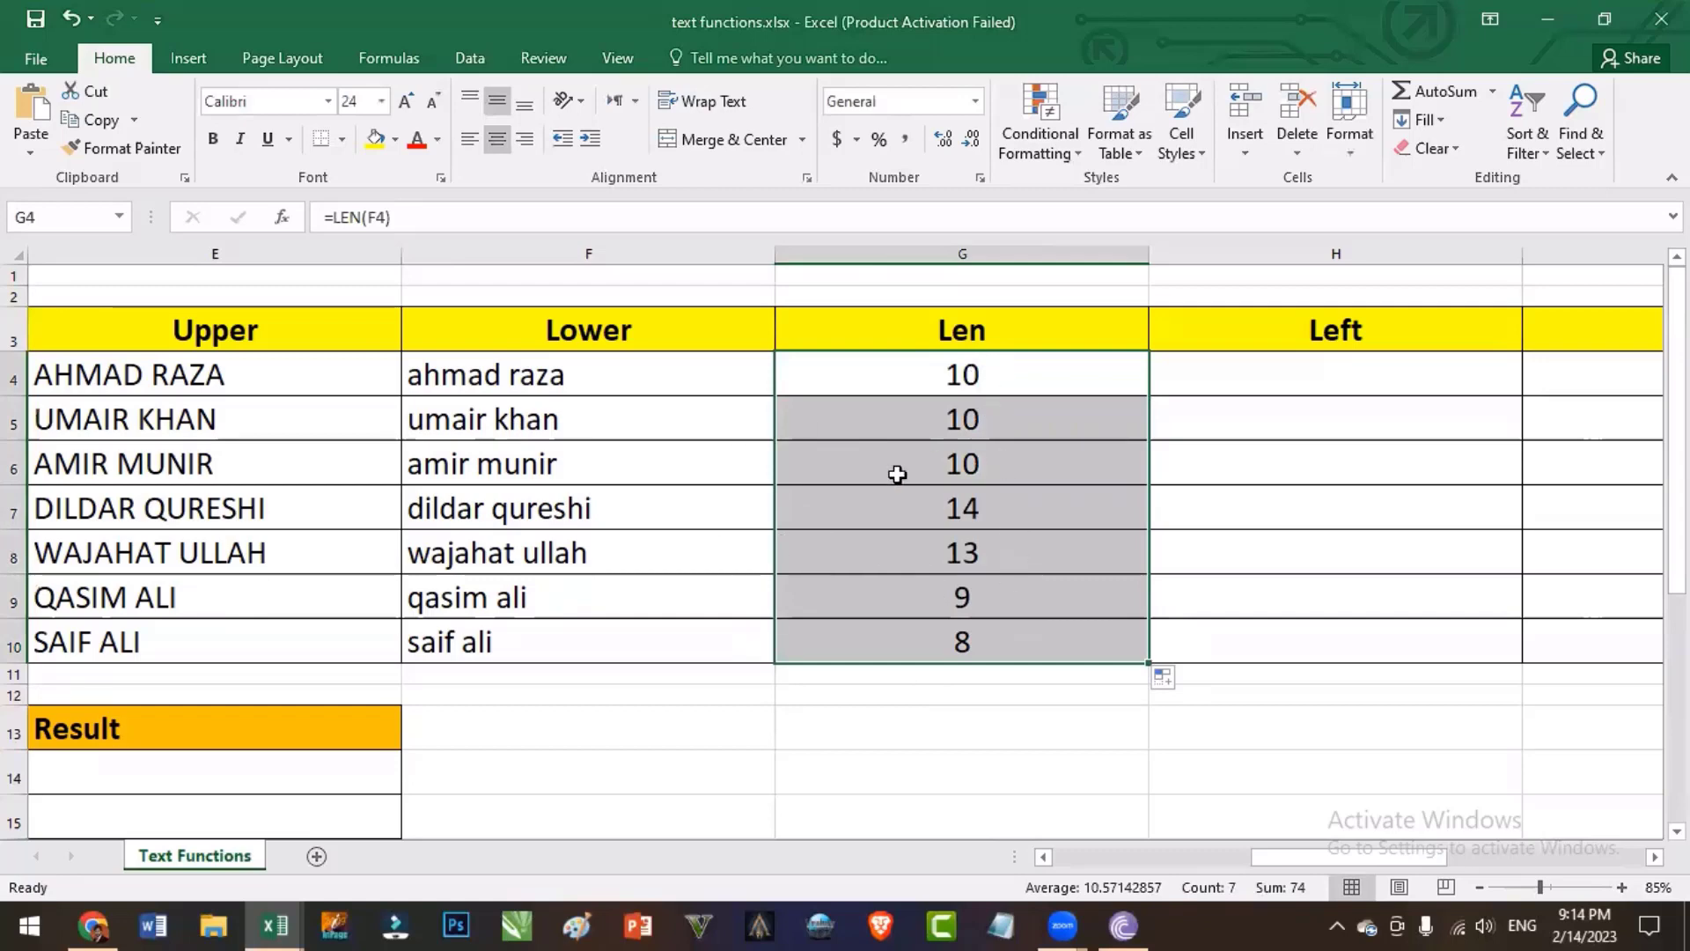
{"action": "left_click", "coordinate": [520, 374]}
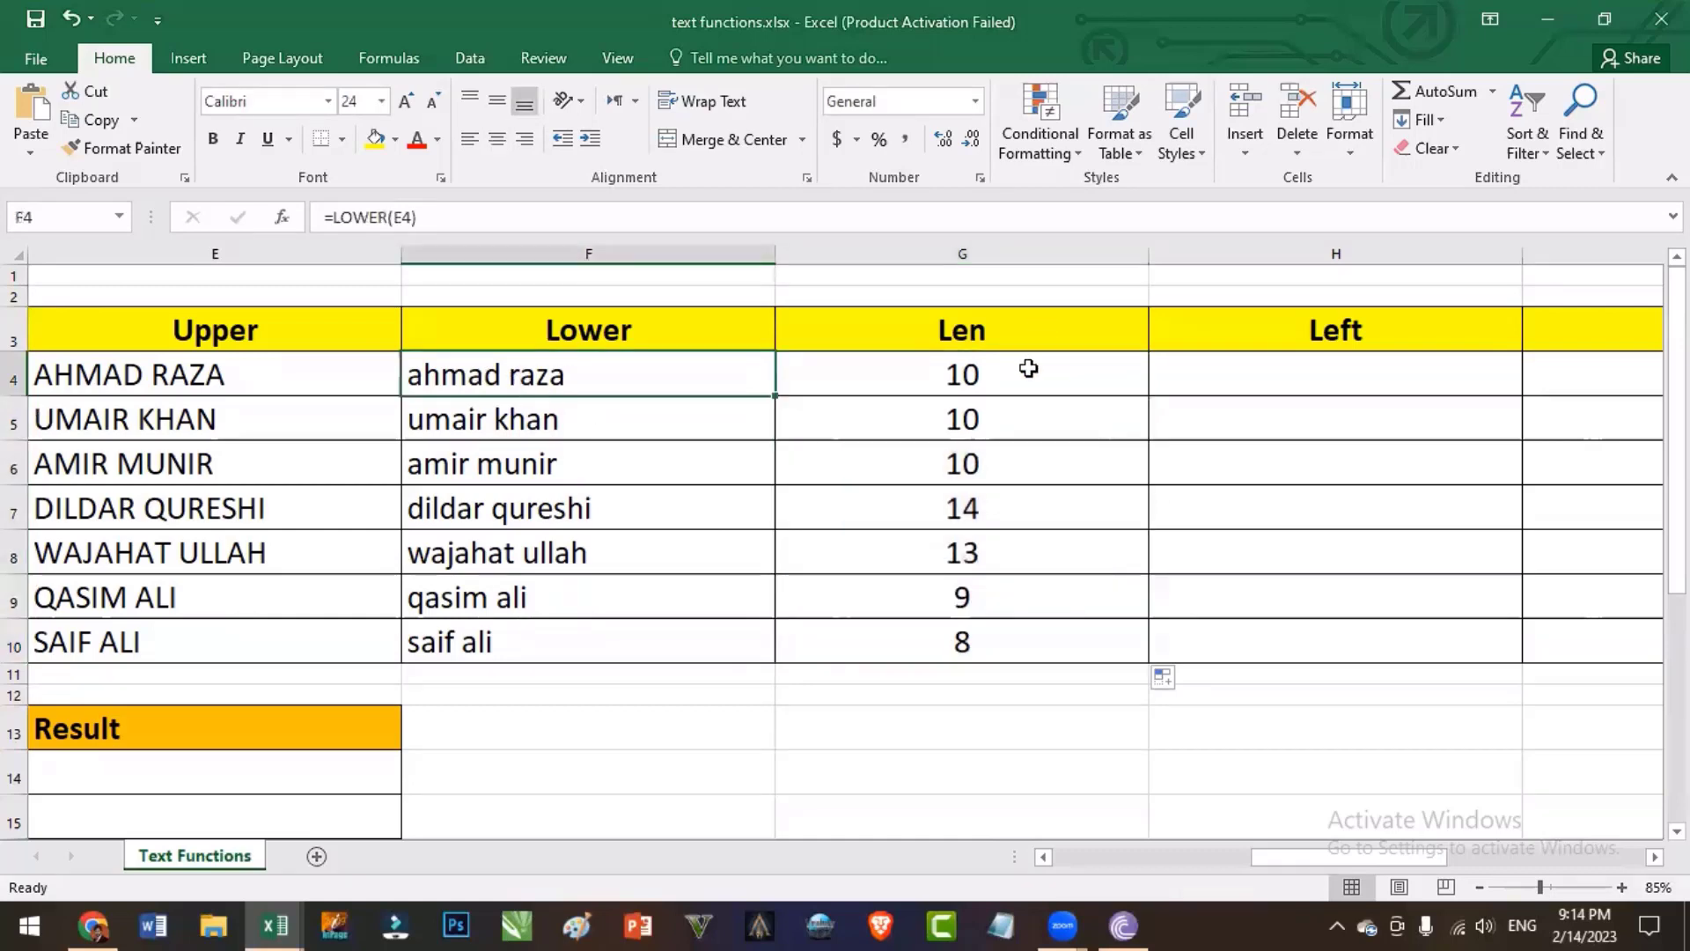
{"action": "left_click", "coordinate": [992, 358]}
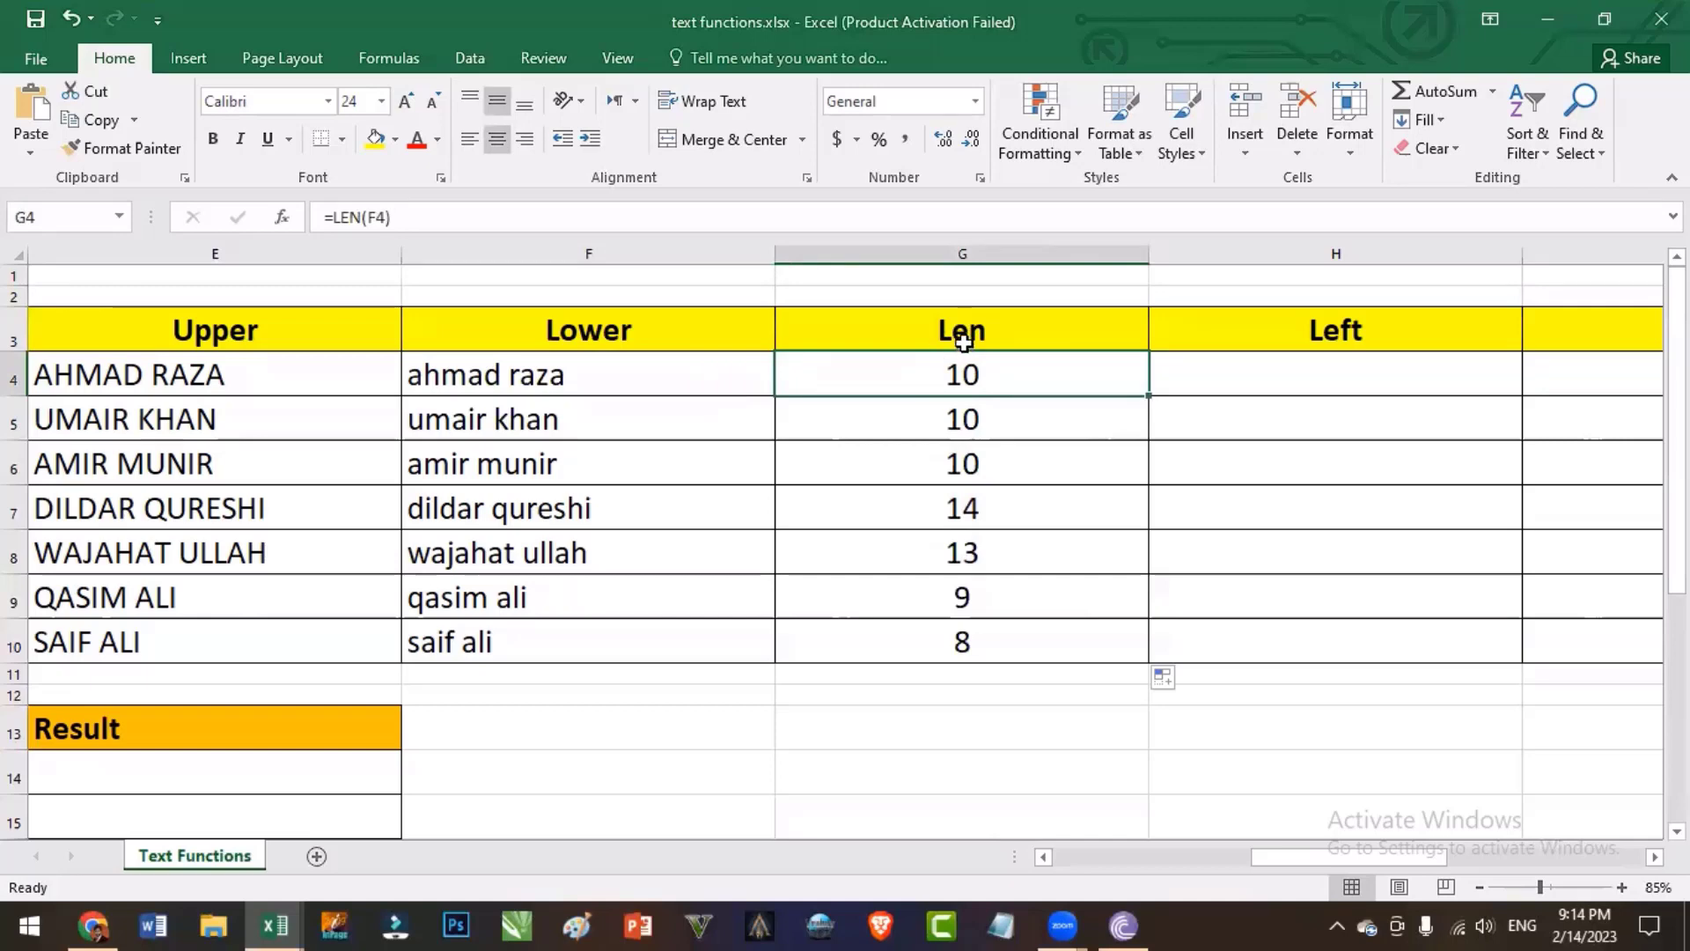
Enter =LEFT(F4,2) in cell H4 to extract the first two characters of the lowercase name
{"action": "left_click", "coordinate": [1276, 381]}
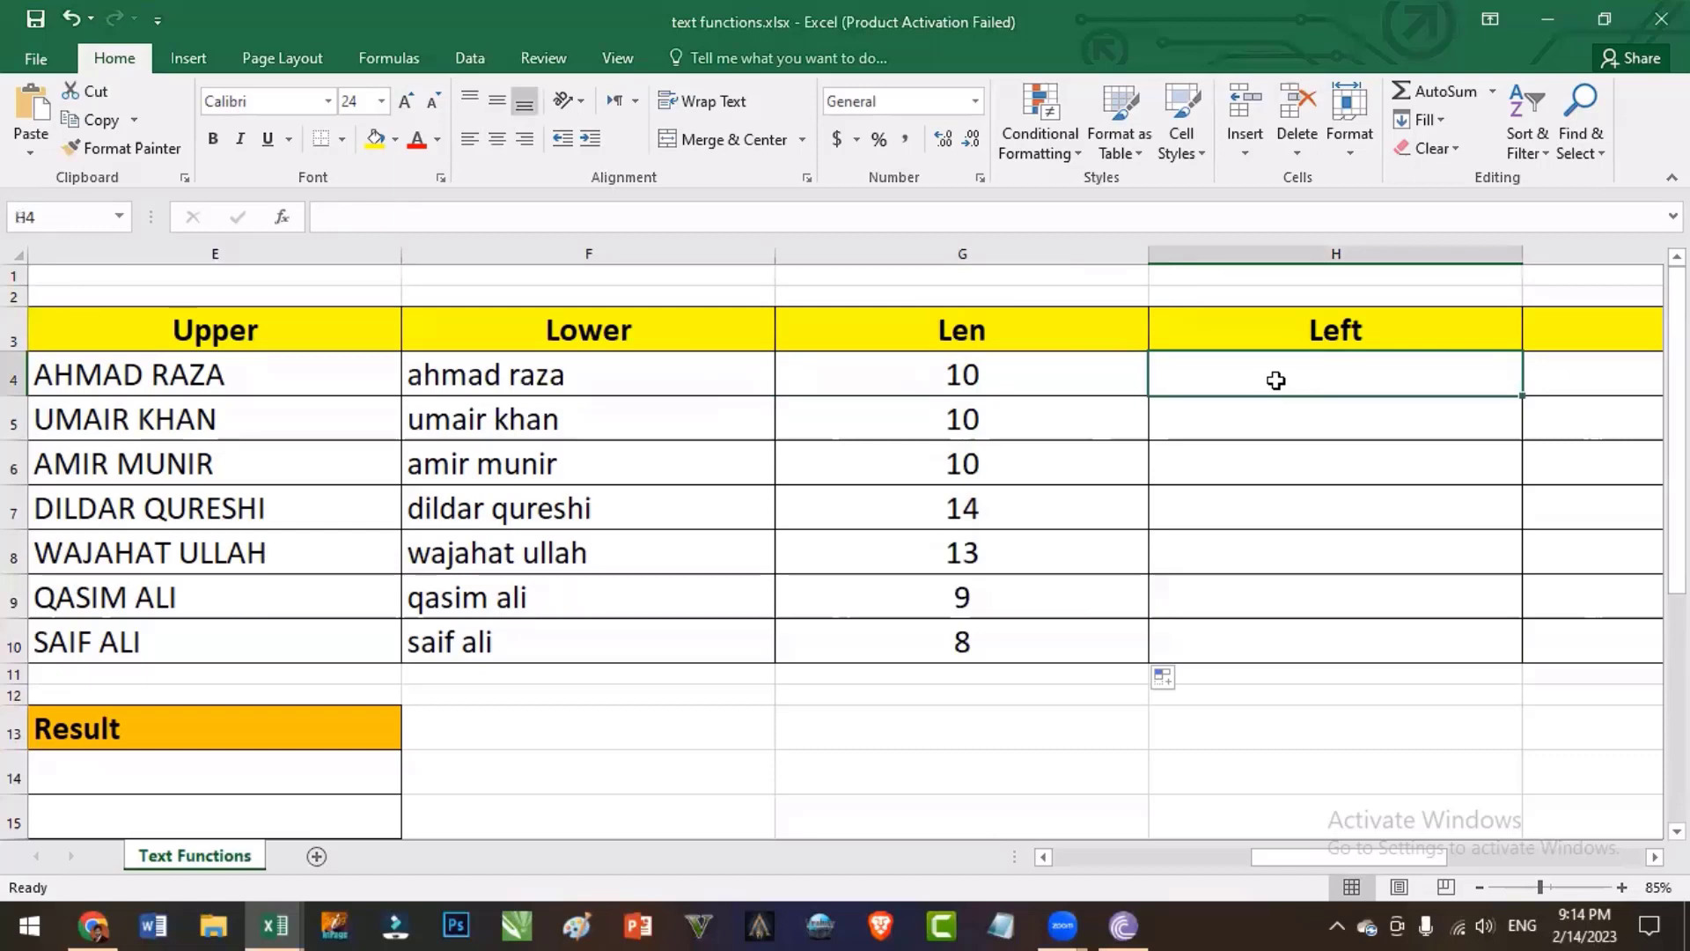
{"action": "type", "text": "=left"}
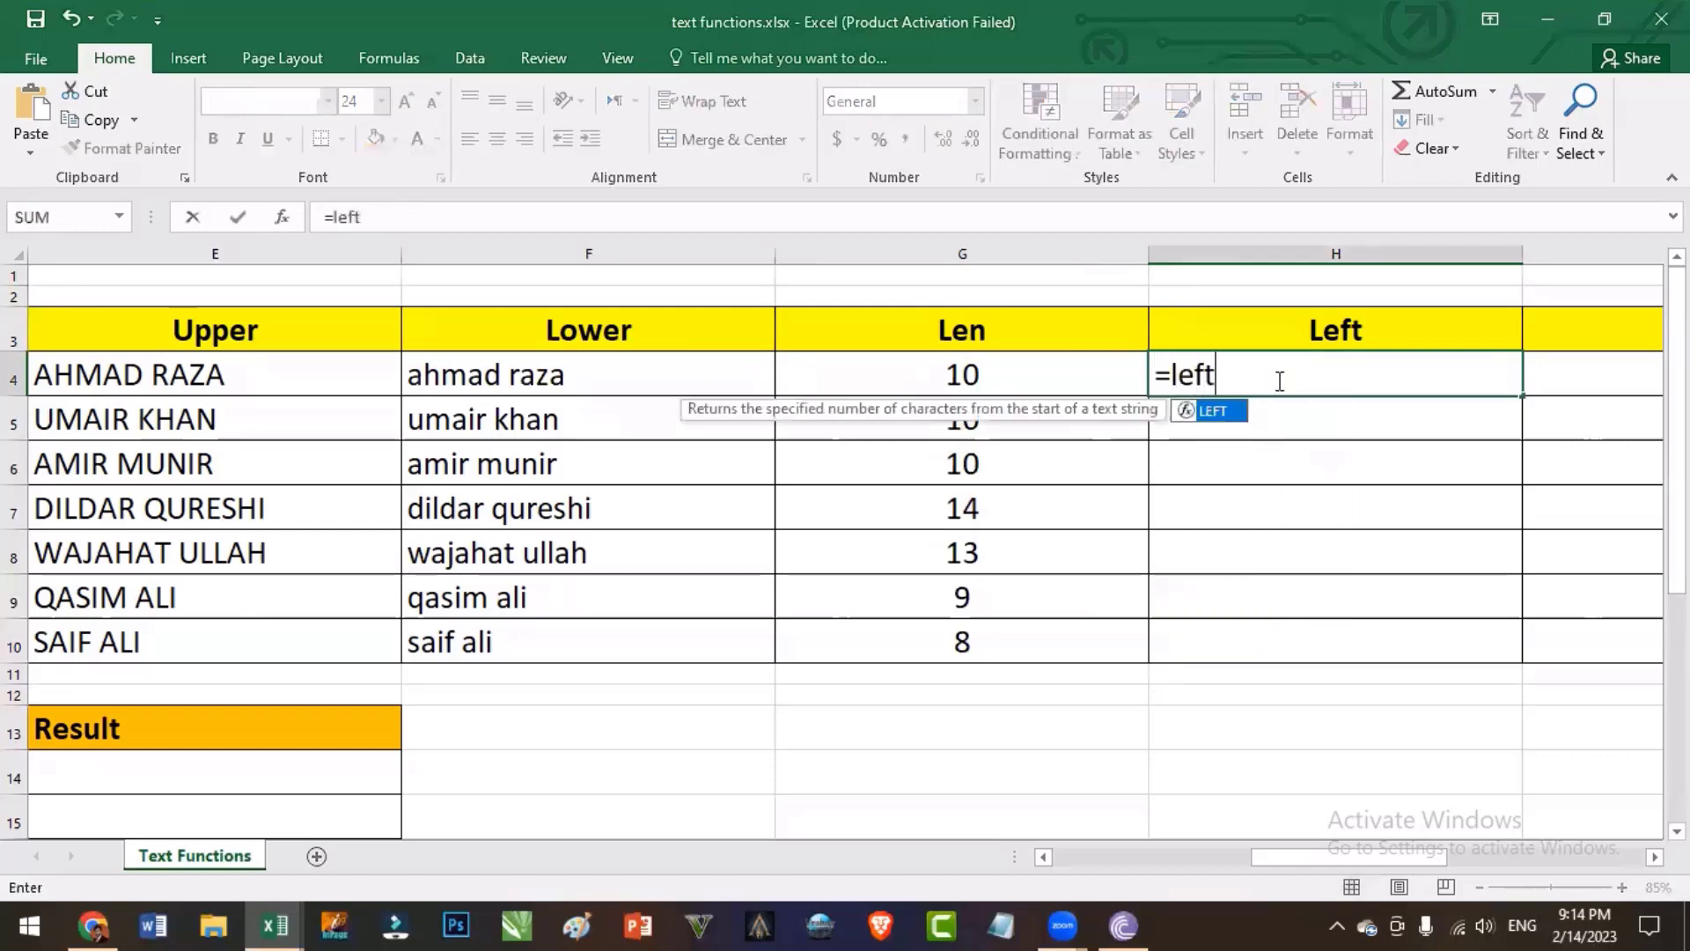
{"action": "type", "text": "("}
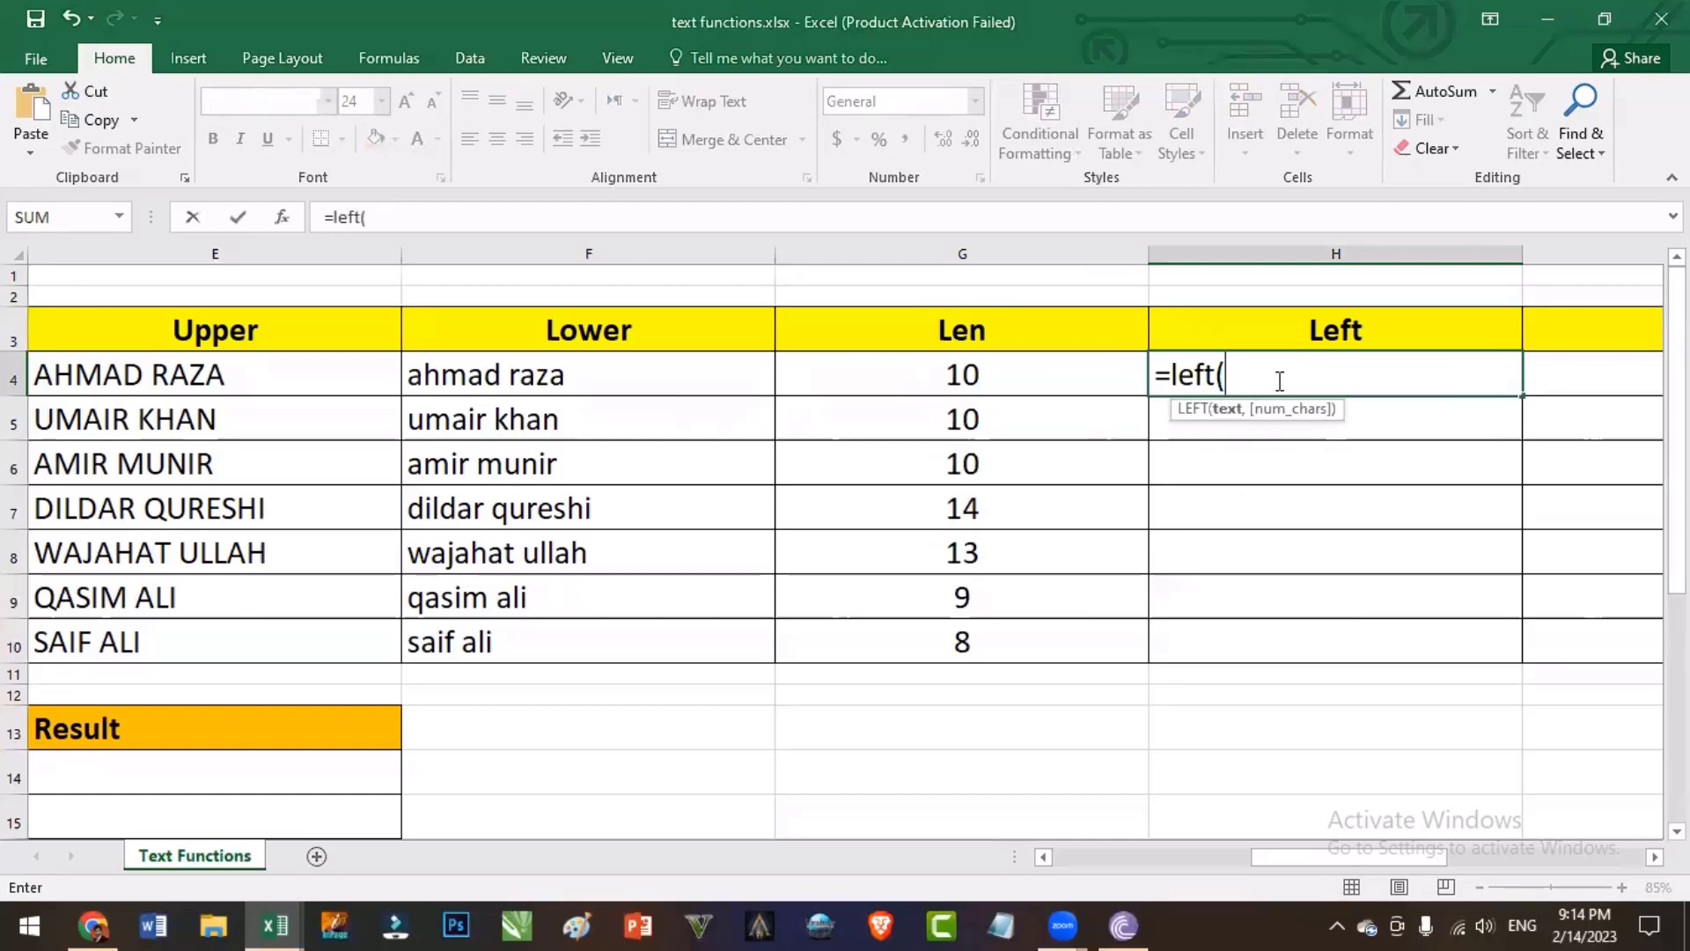
{"action": "left_click", "coordinate": [498, 381]}
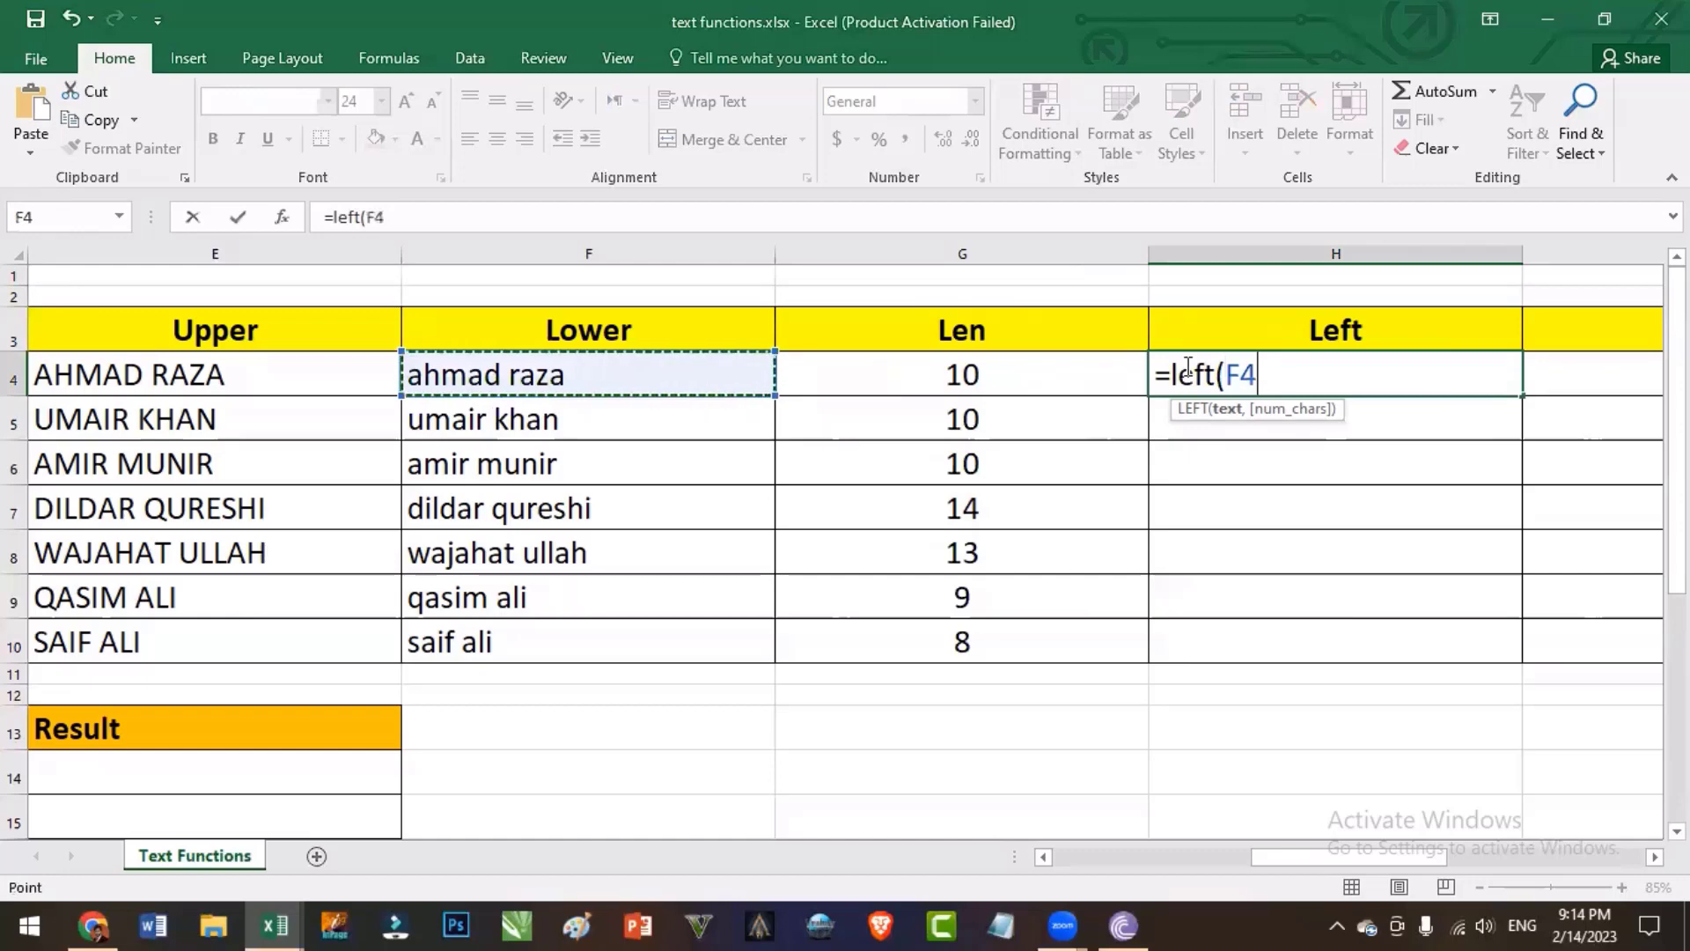
{"action": "type", "text": ",2"}
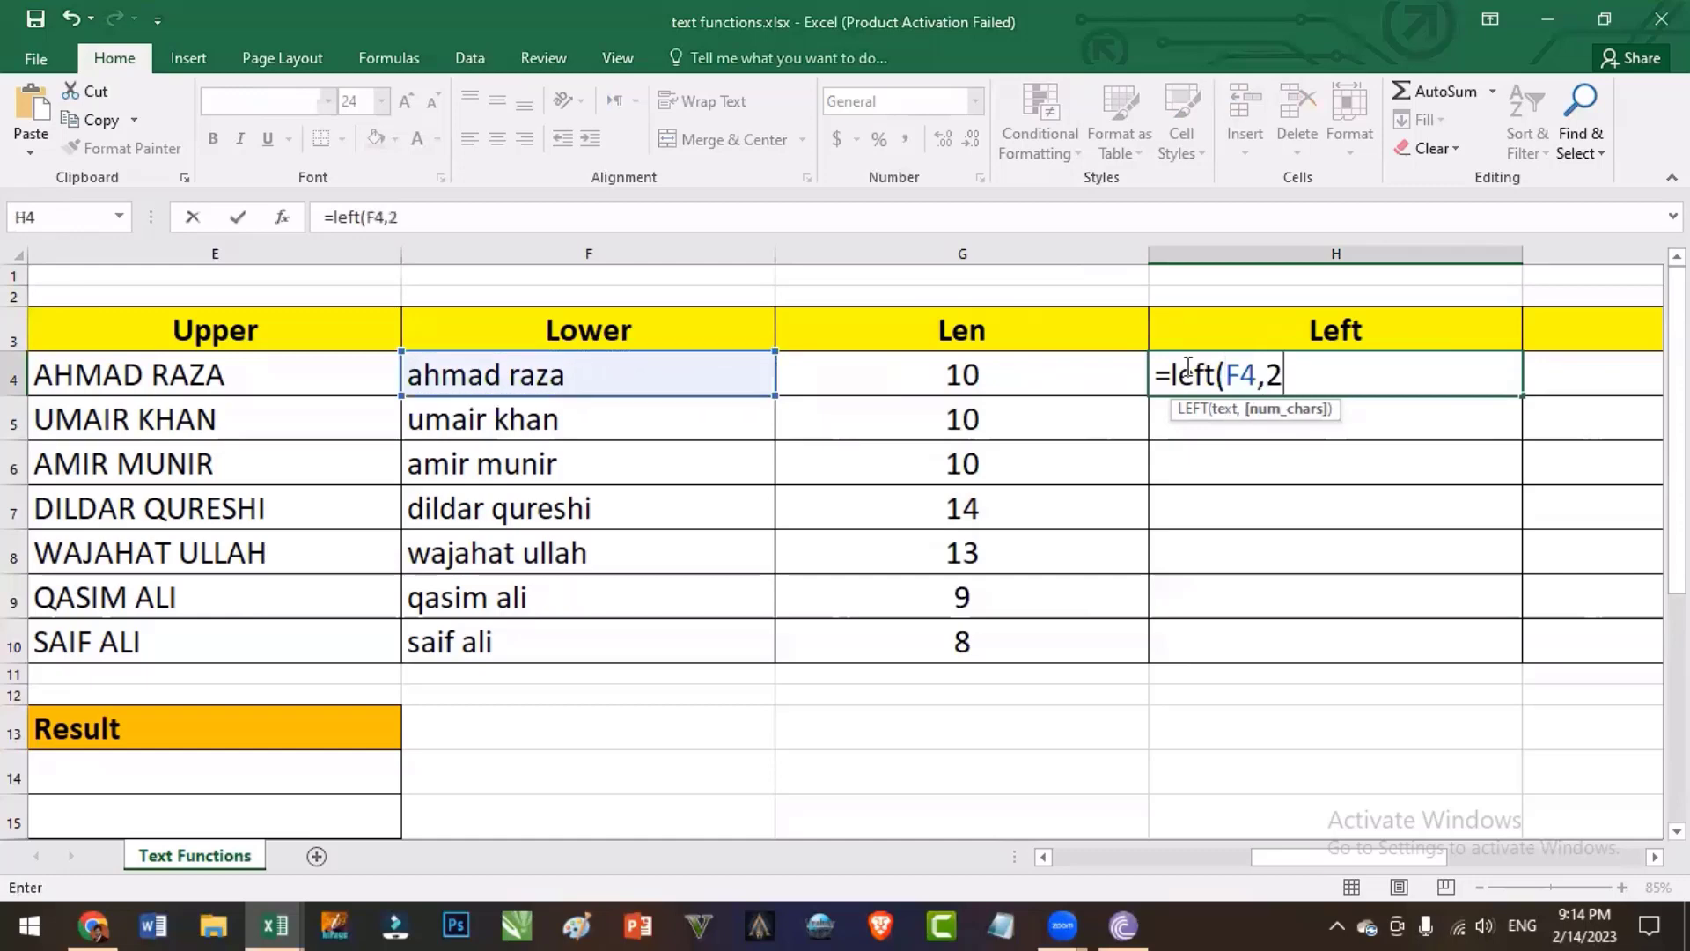
{"action": "type", "text": ")"}
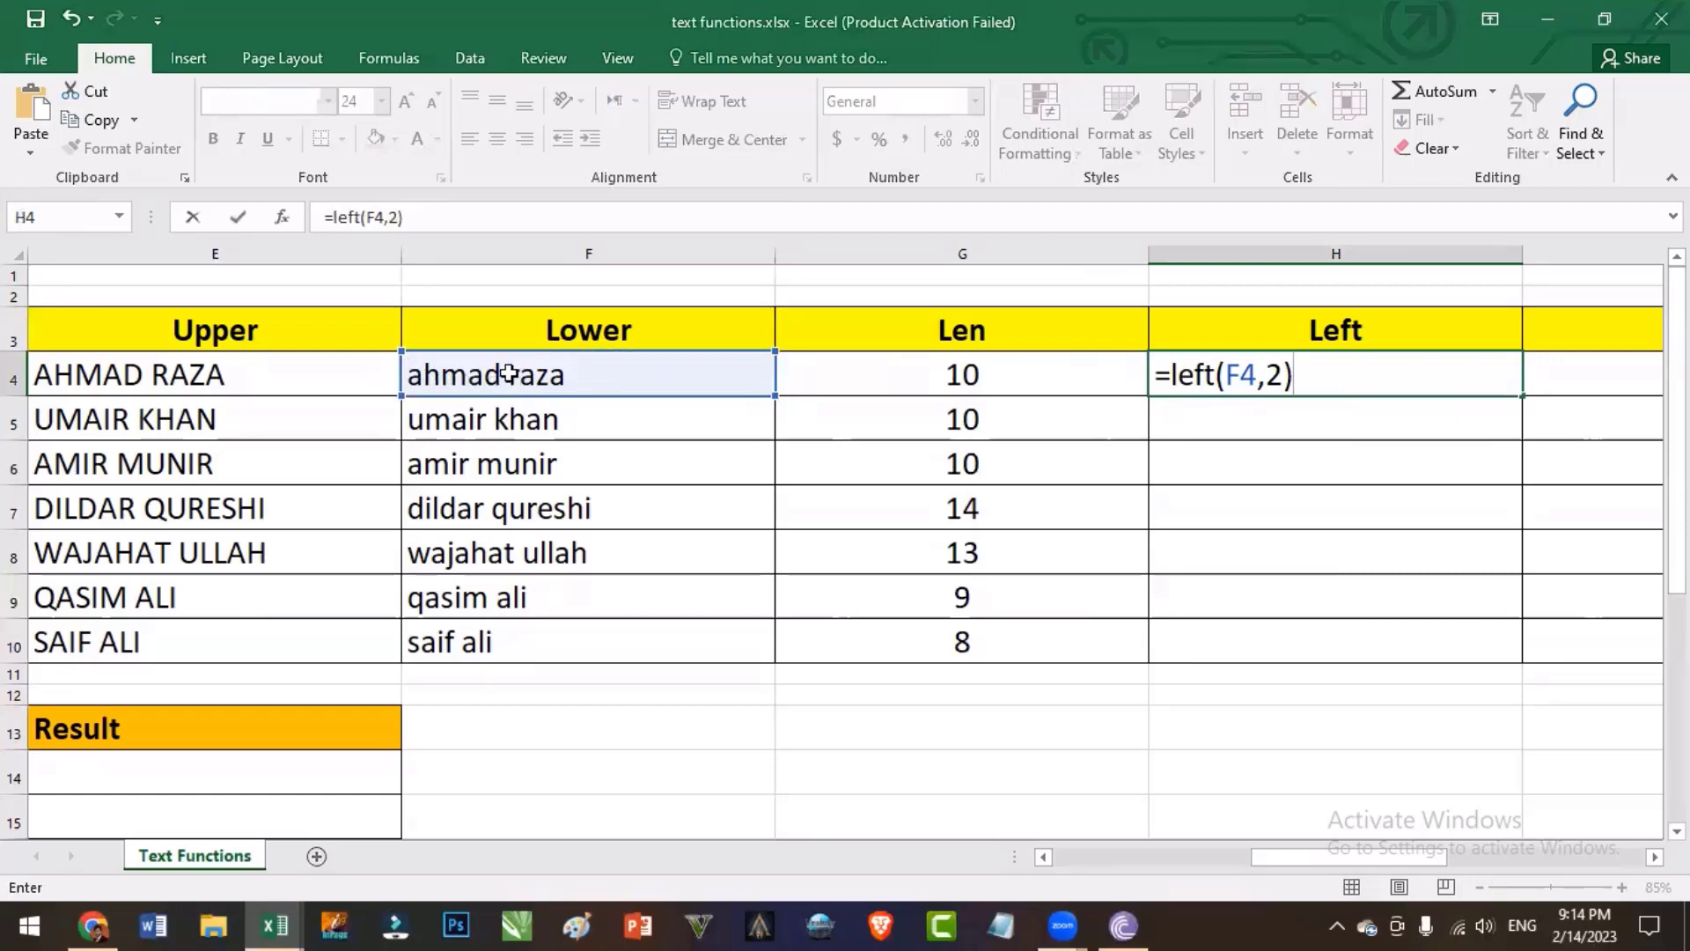
Set the character count in H4's LEFT formula to 3 and copy the formula down through H10
{"action": "left_click", "coordinate": [1292, 380]}
{"action": "double_click", "coordinate": [1291, 379]}
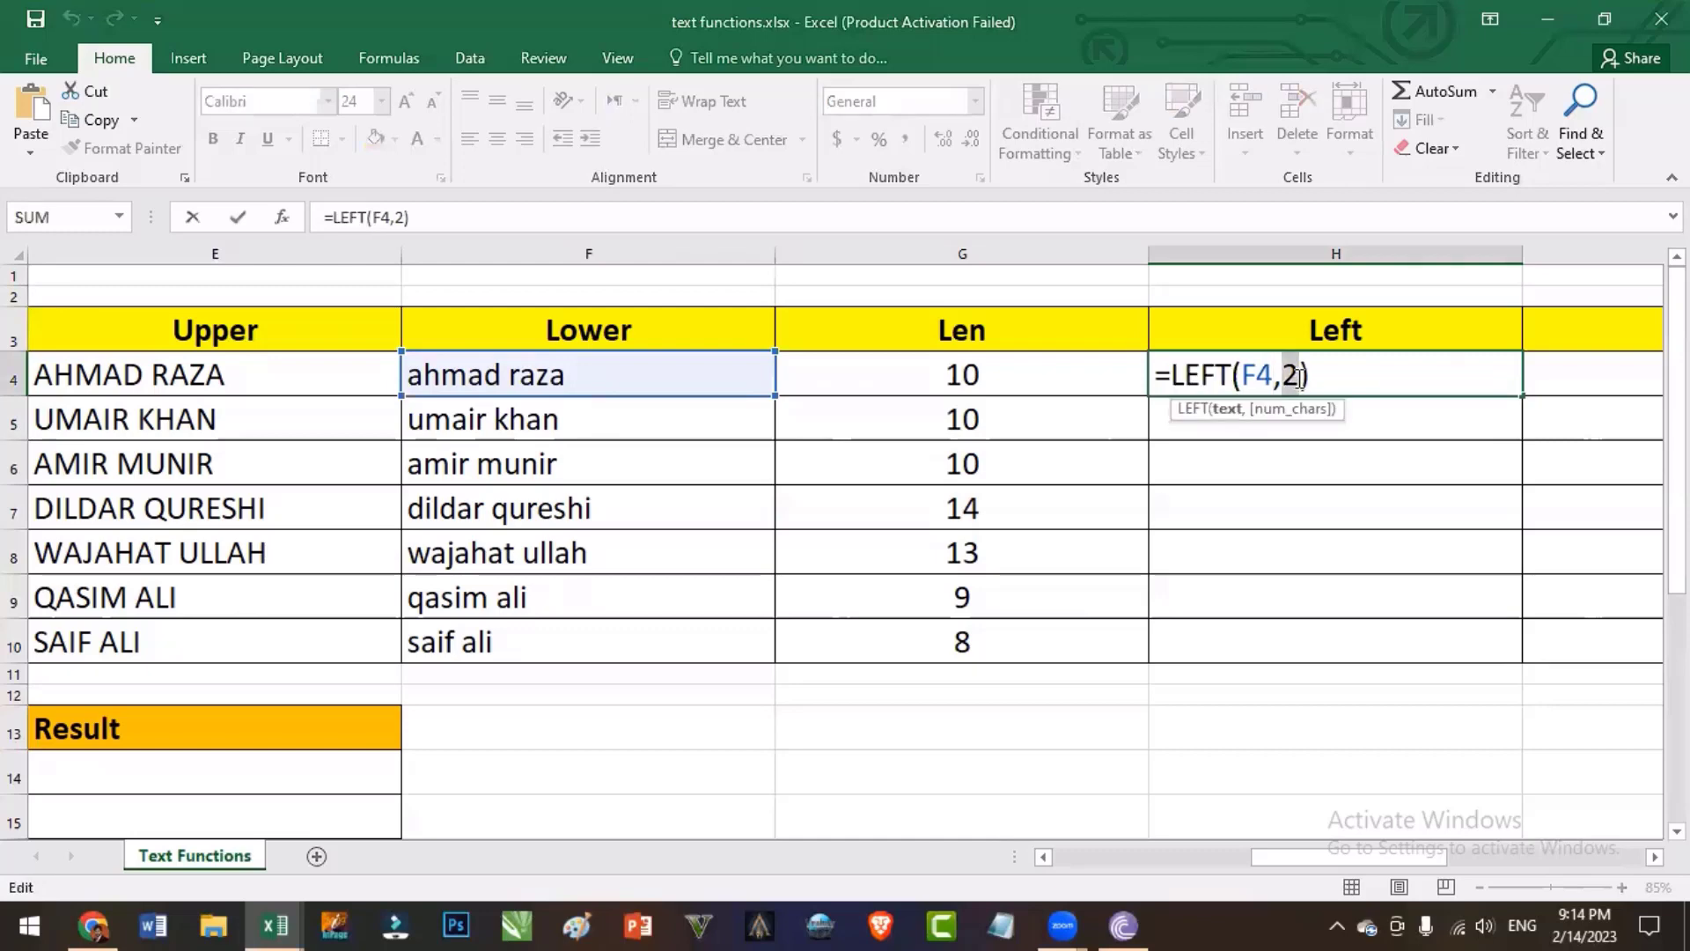
{"action": "type", "text": "3"}
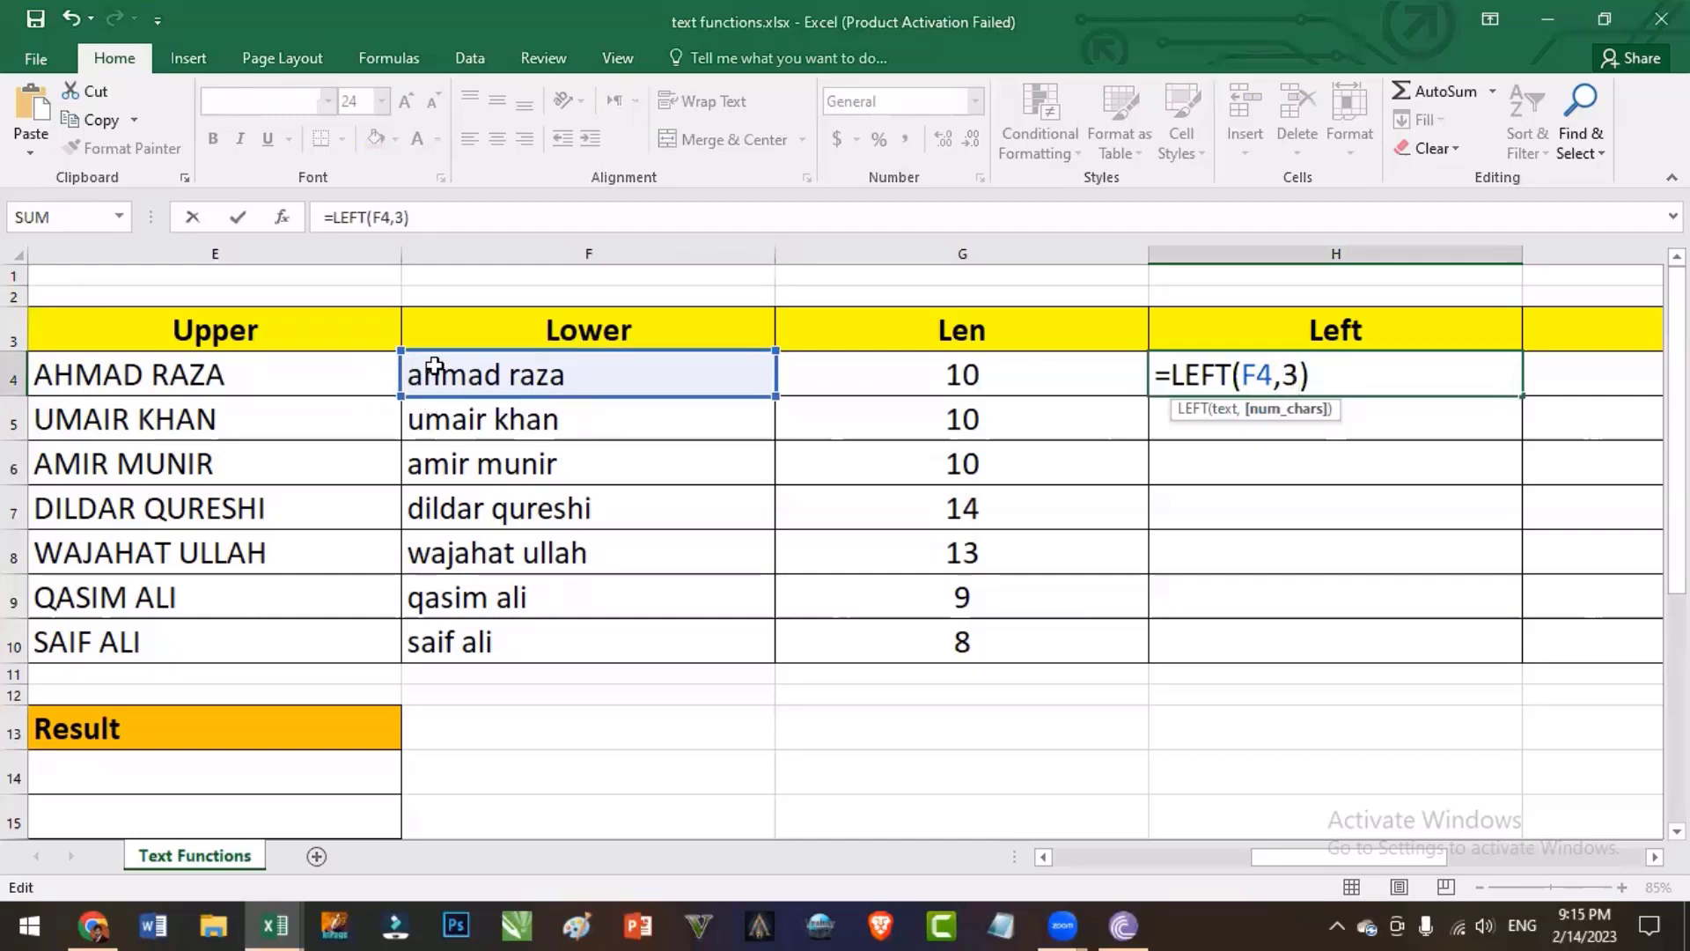
{"action": "left_click_drag", "start_coordinate": [1522, 395], "coordinate": [1524, 651]}
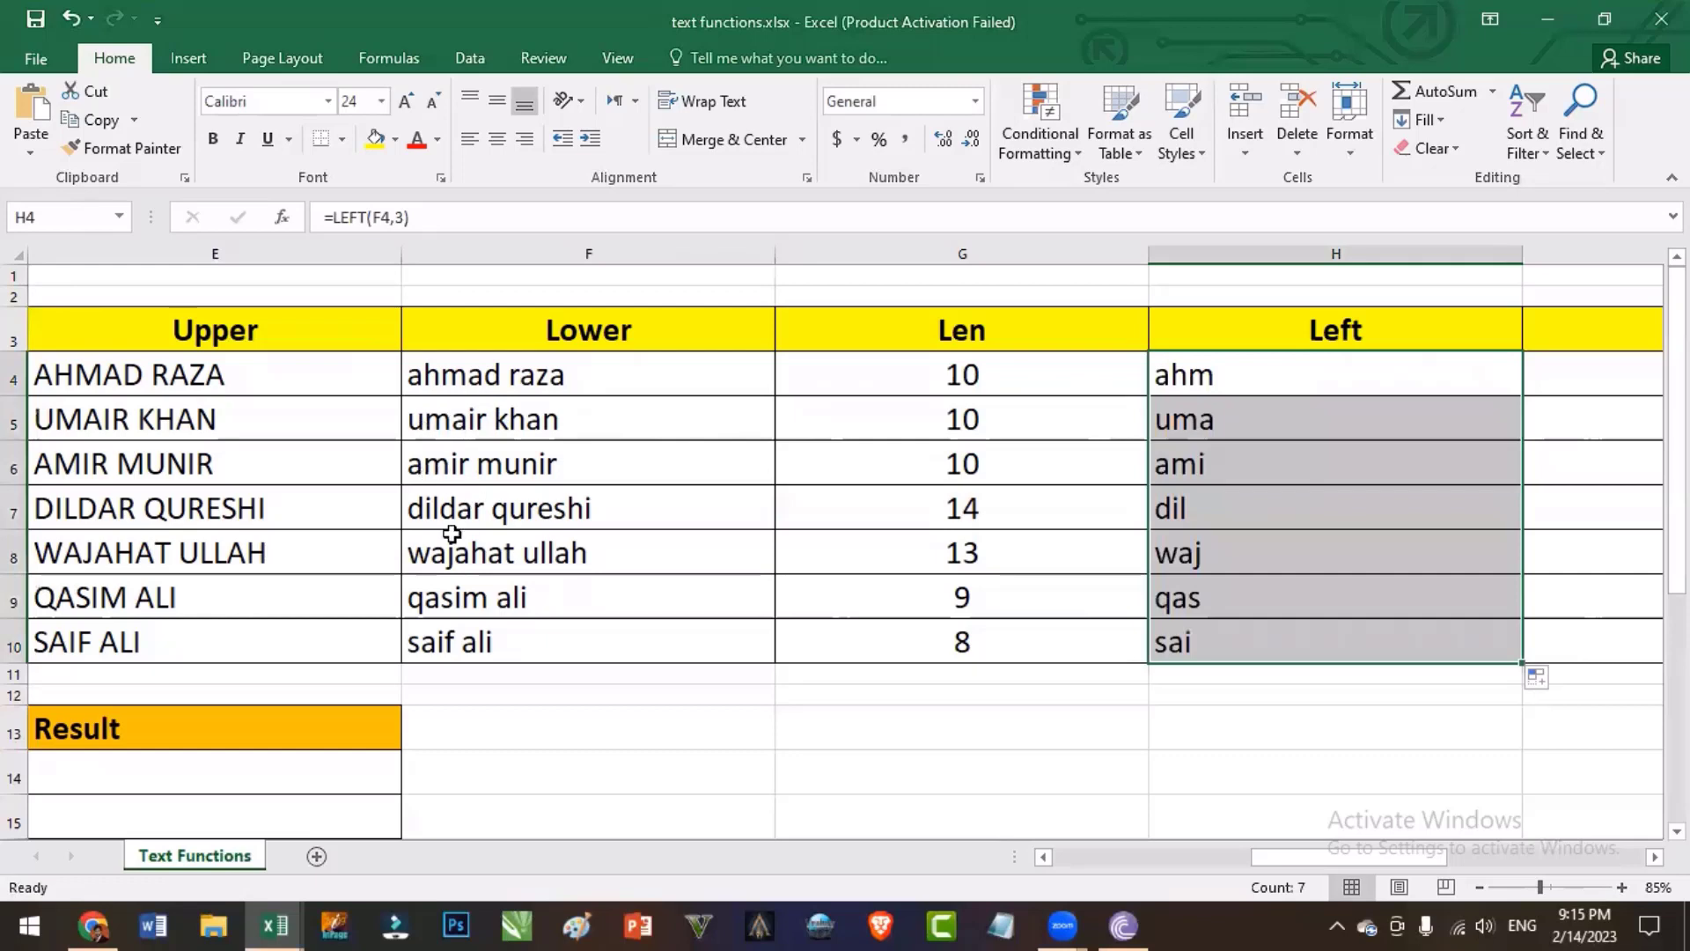
Enter =RIGHT(F4,2) in cell I4 and copy the formula down through I10
{"action": "left_click", "coordinate": [1046, 858]}
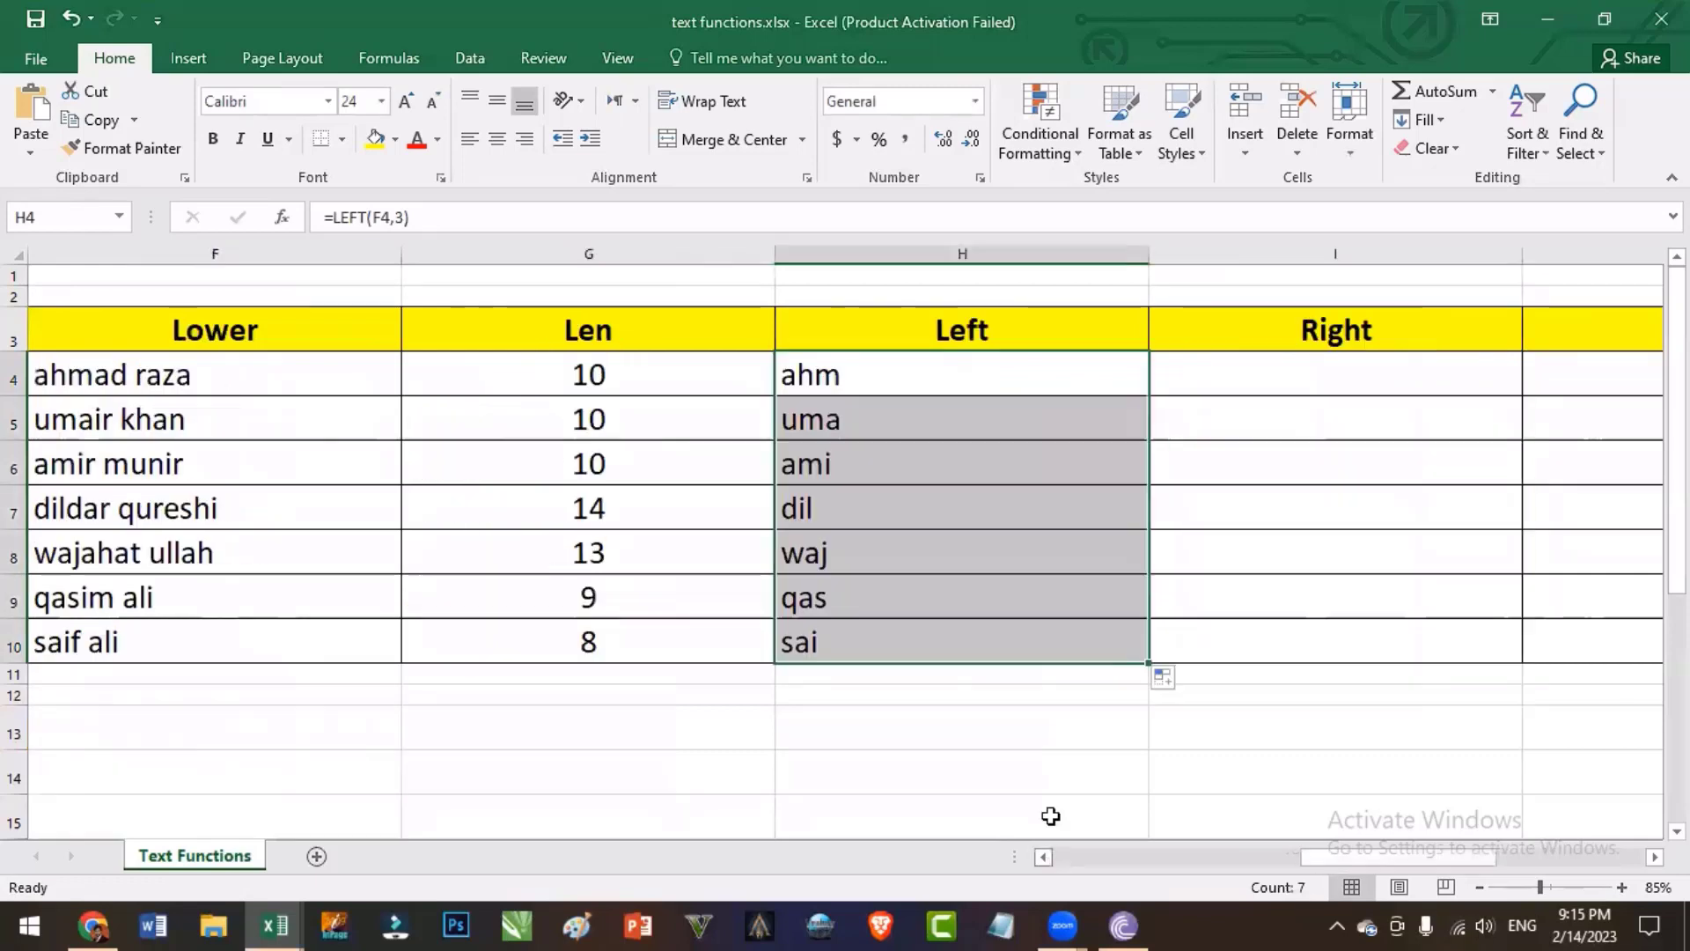
{"action": "left_click", "coordinate": [1259, 383]}
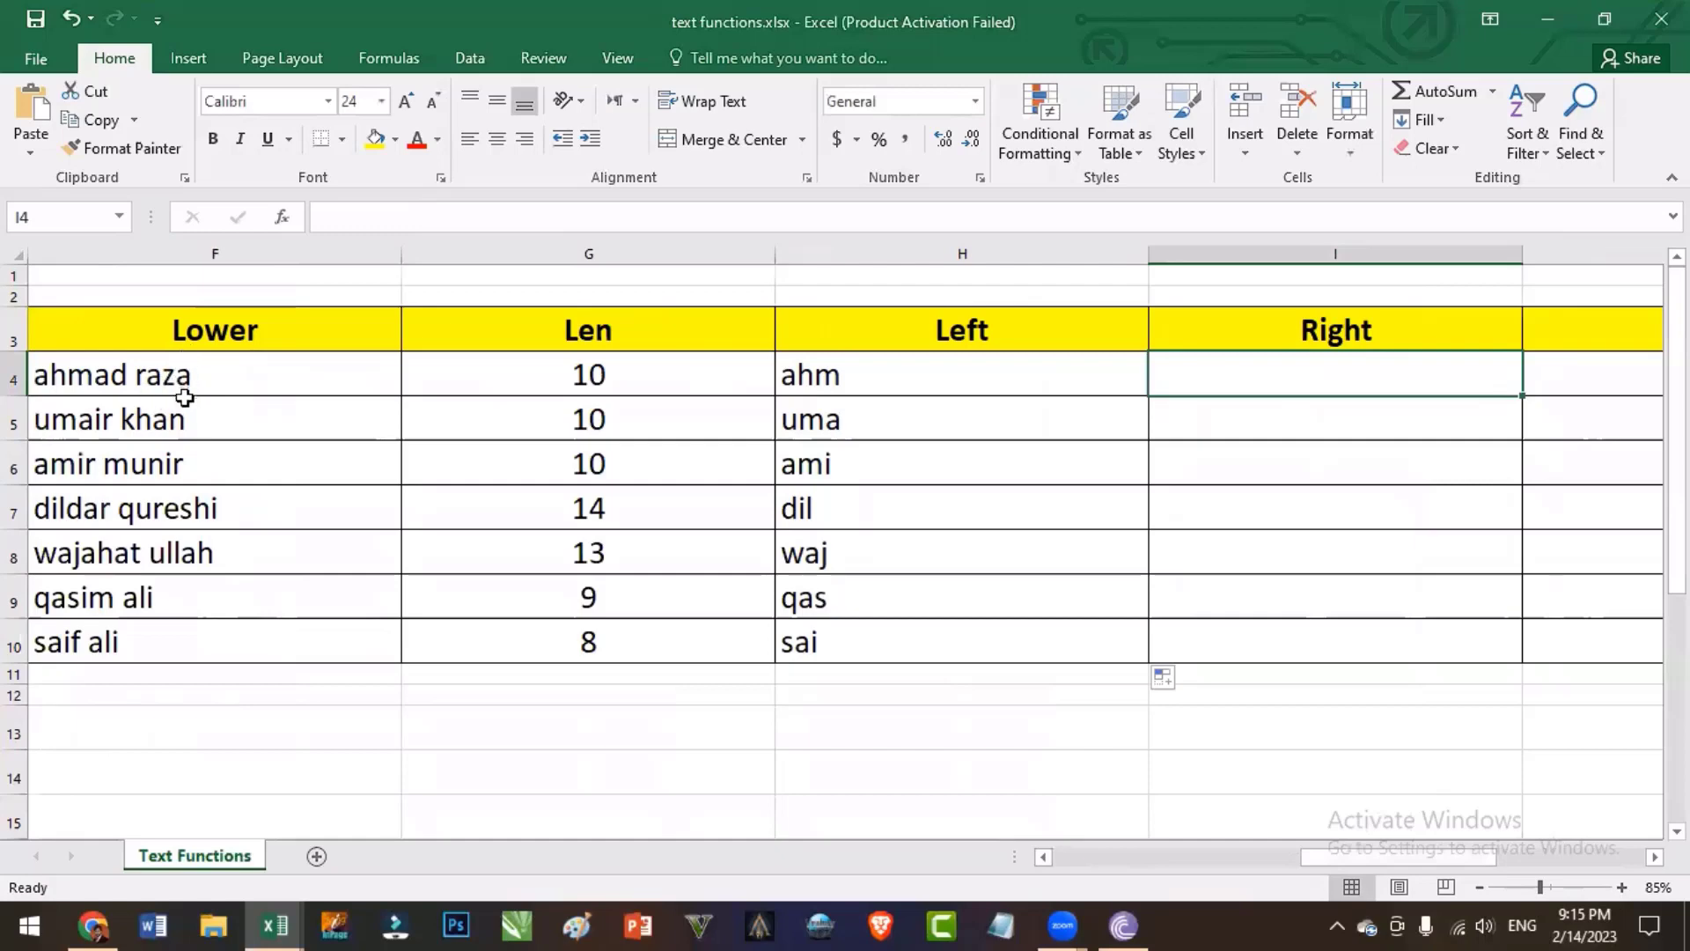
{"action": "type", "text": "=rig"}
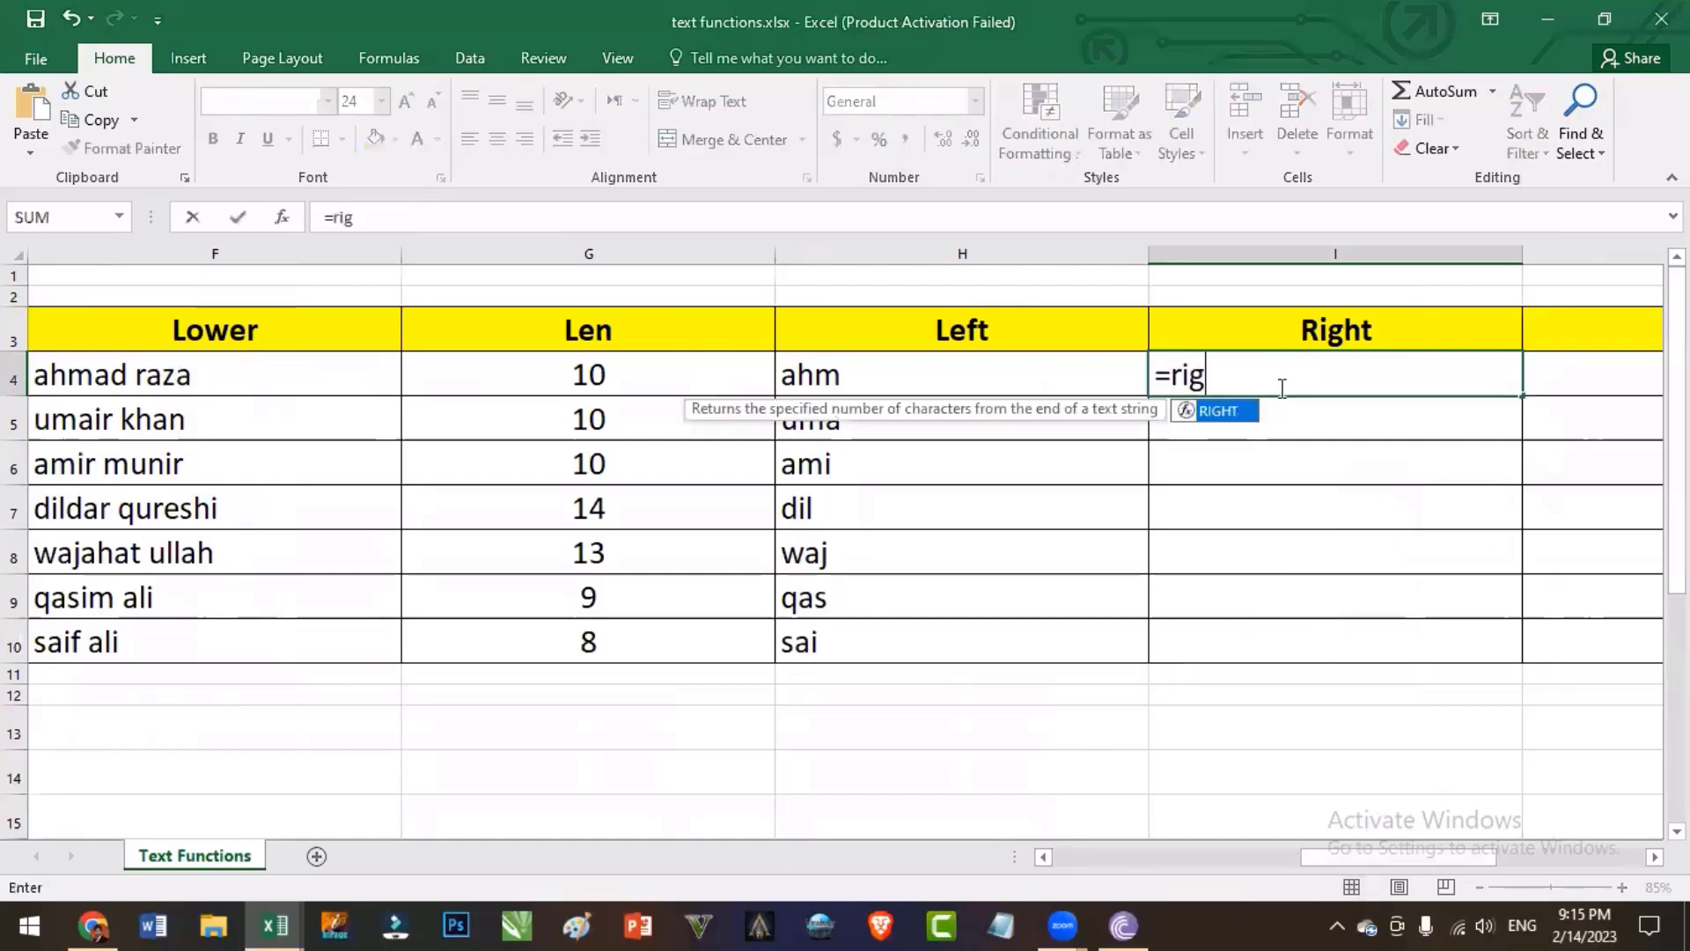
{"action": "type", "text": "ht("}
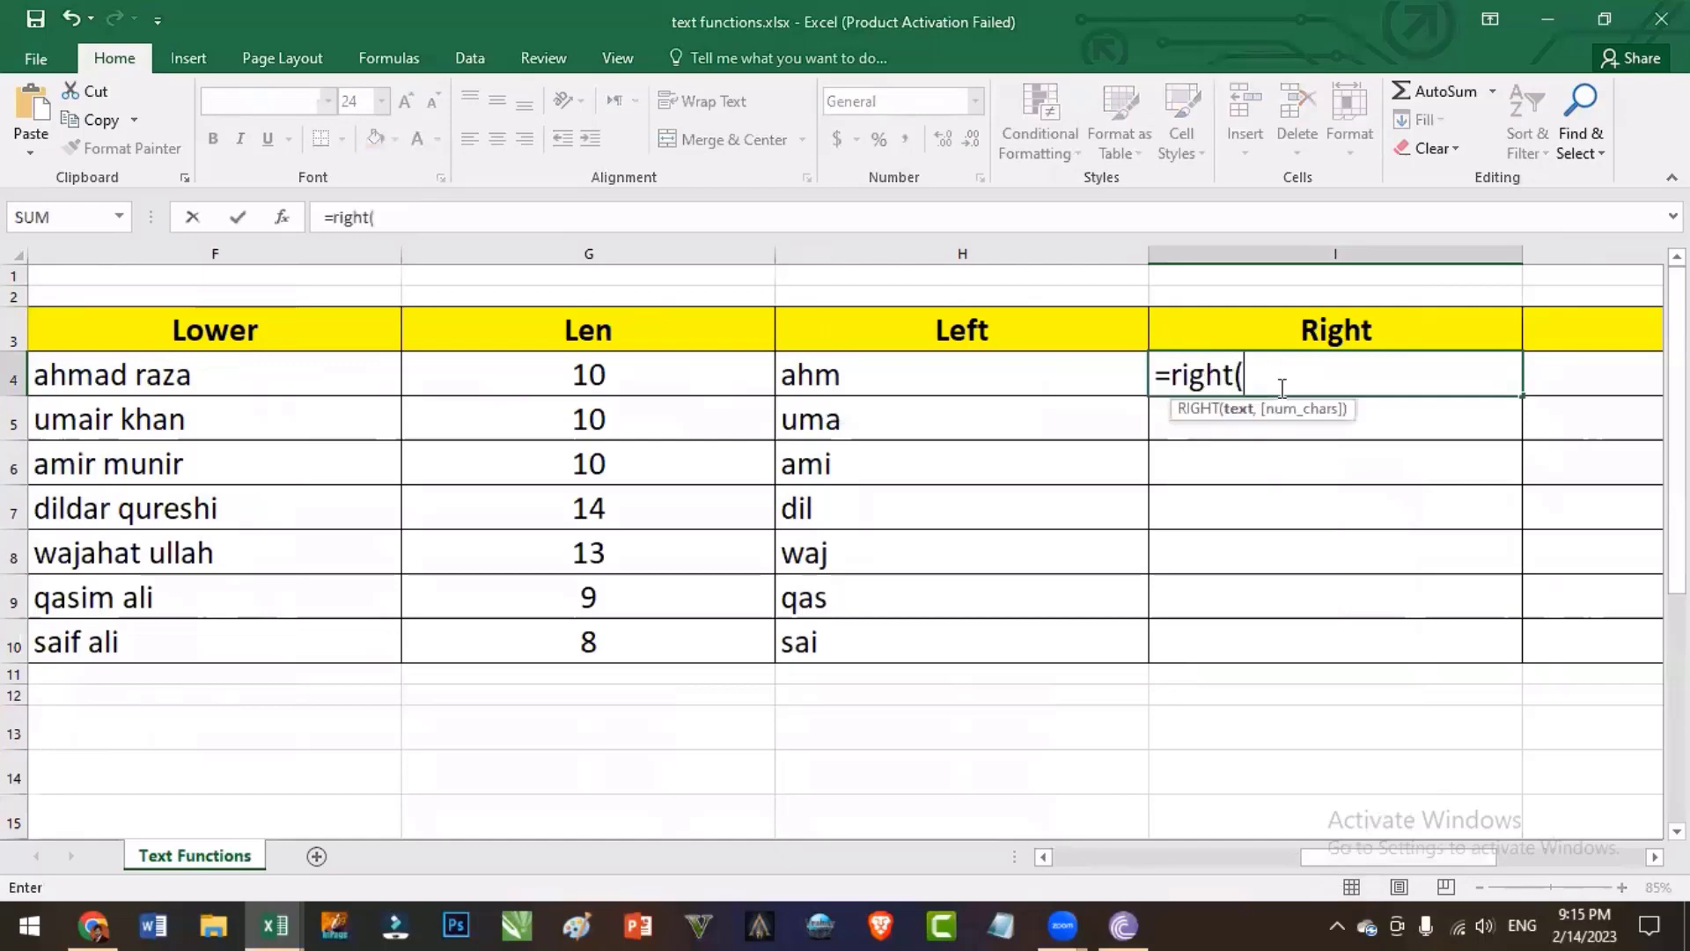
{"action": "left_click", "coordinate": [283, 387]}
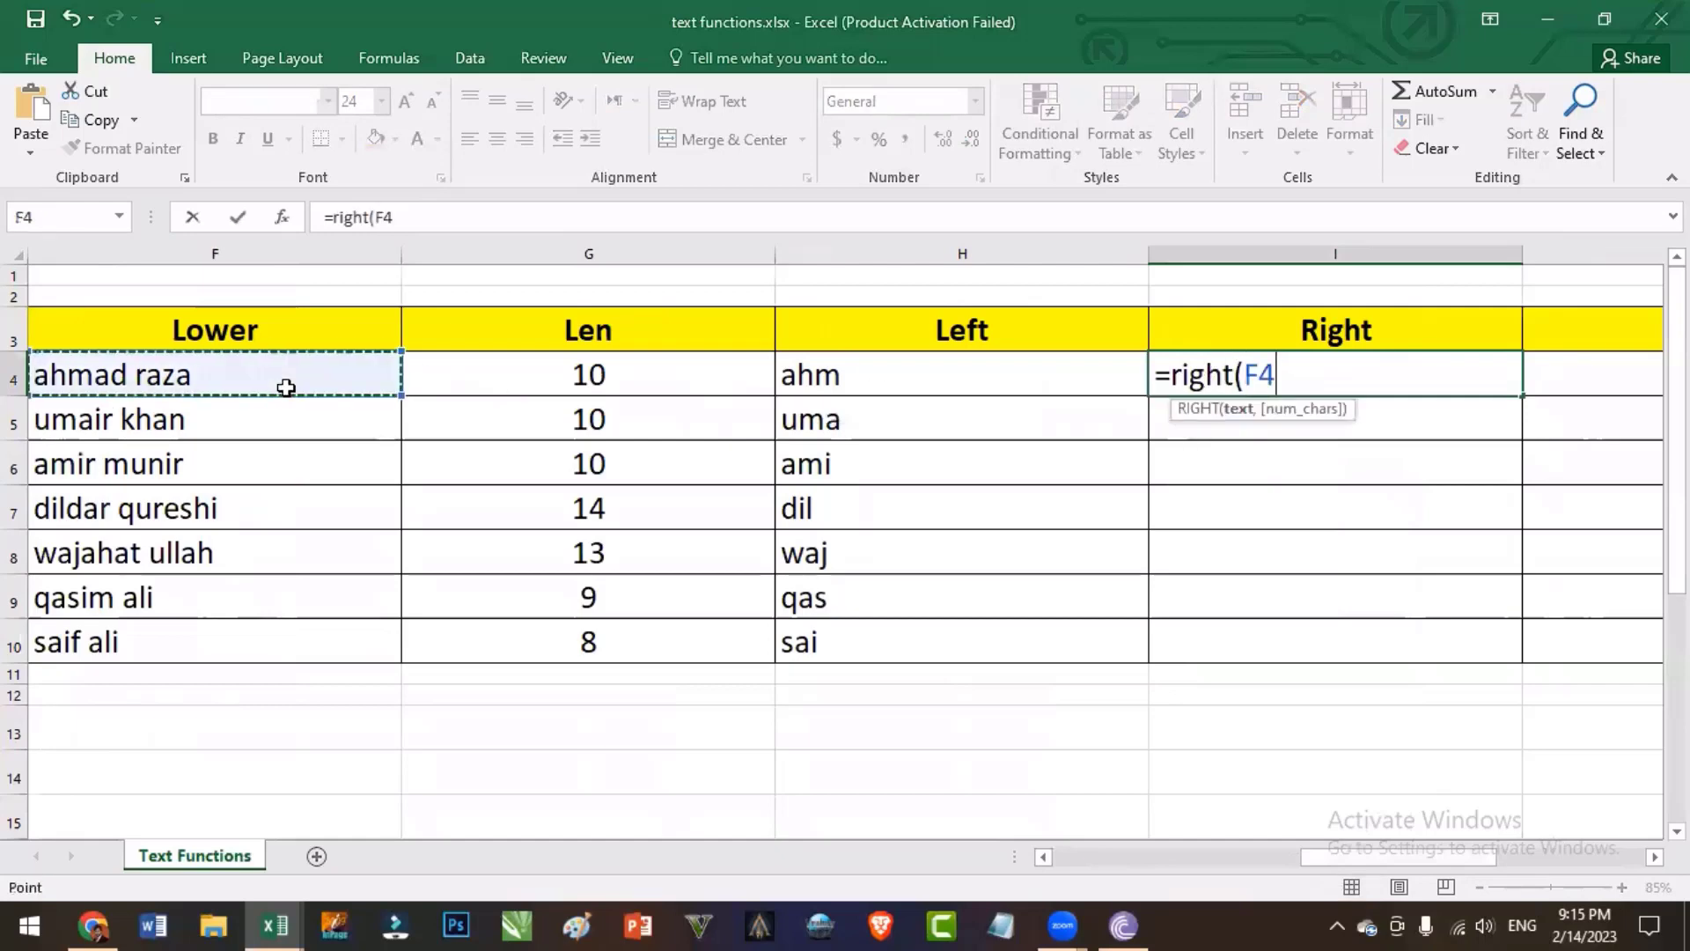
{"action": "type", "text": ","}
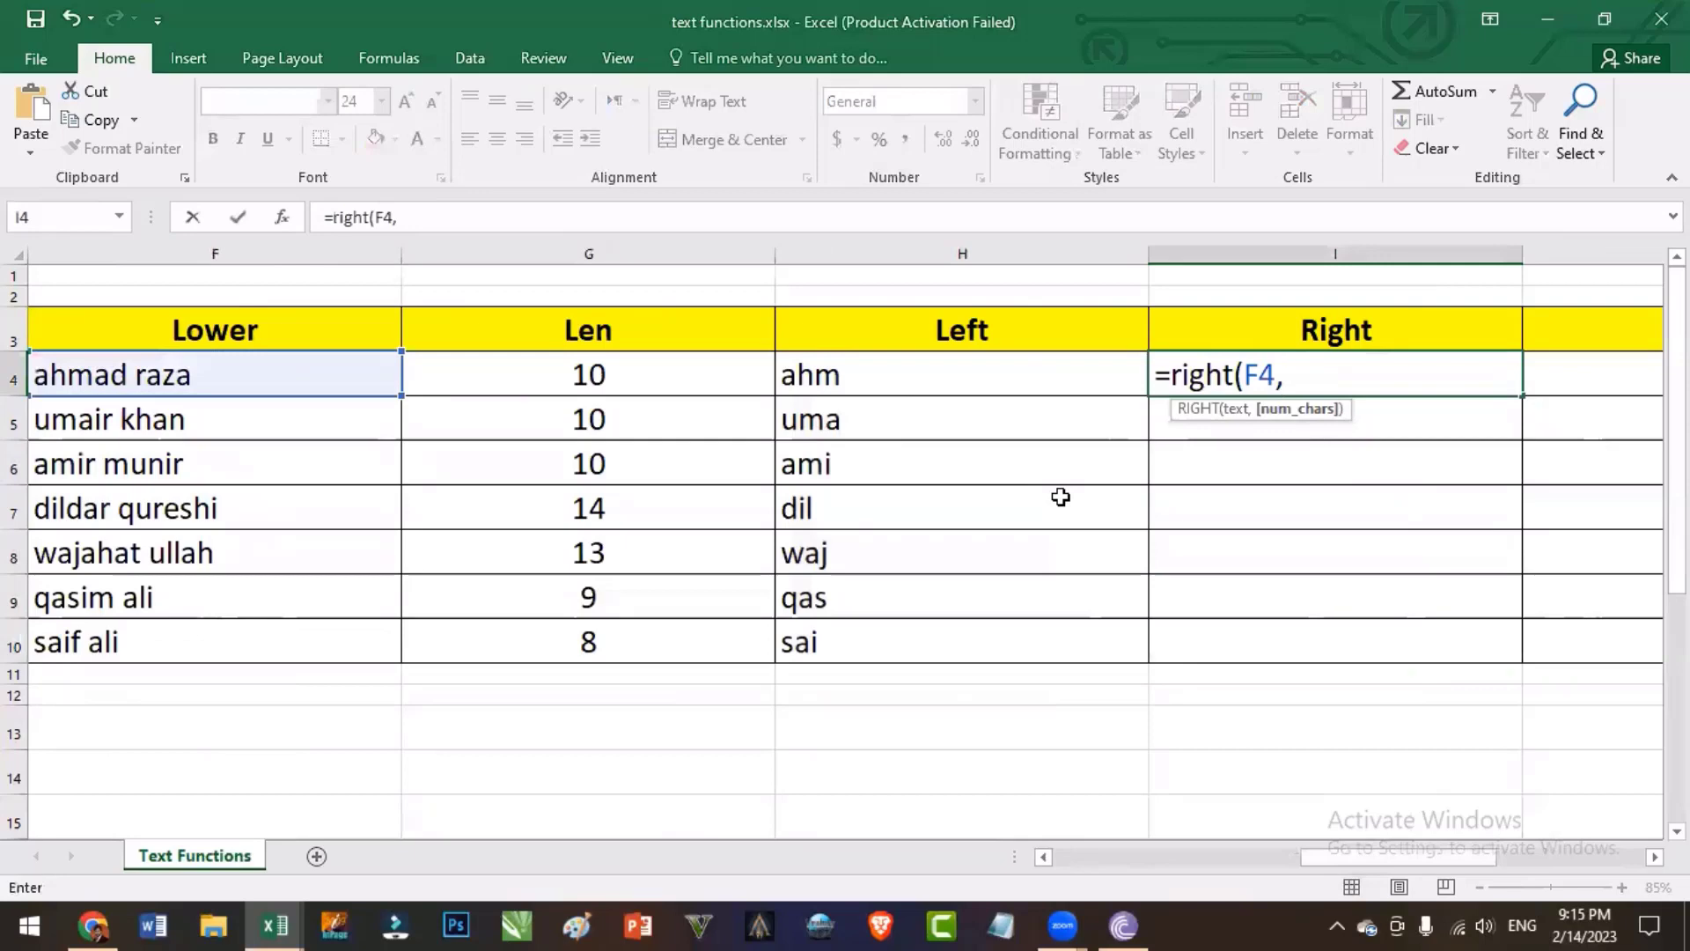
{"action": "type", "text": "2)"}
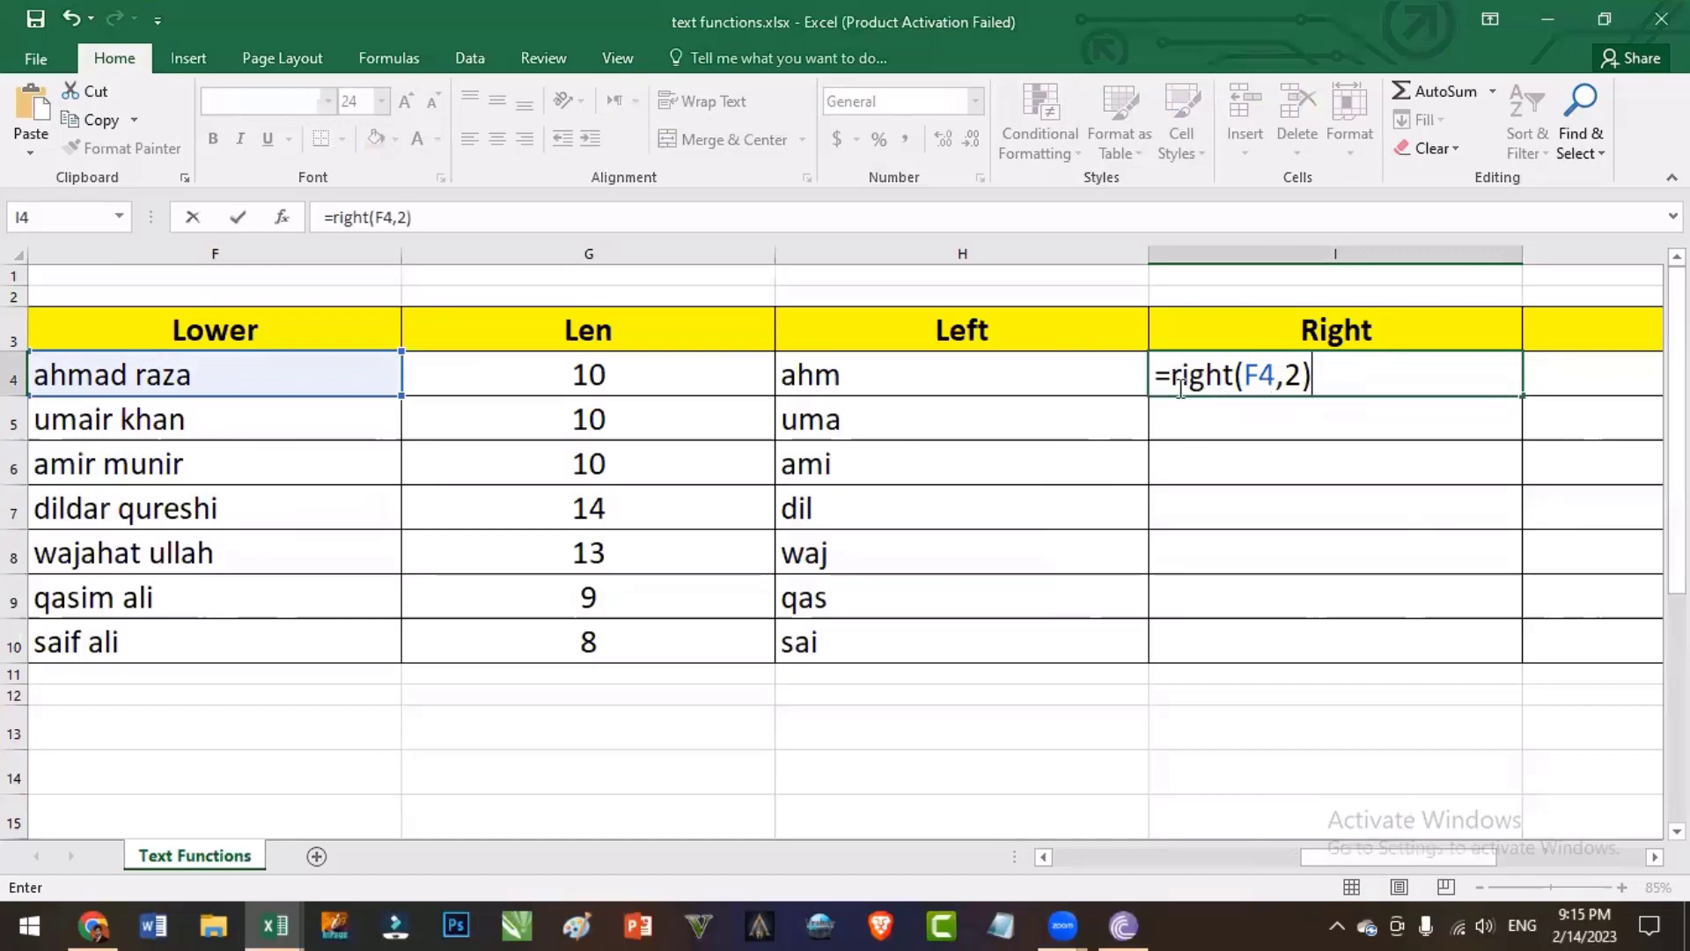
{"action": "key", "text": "ctrl+Return"}
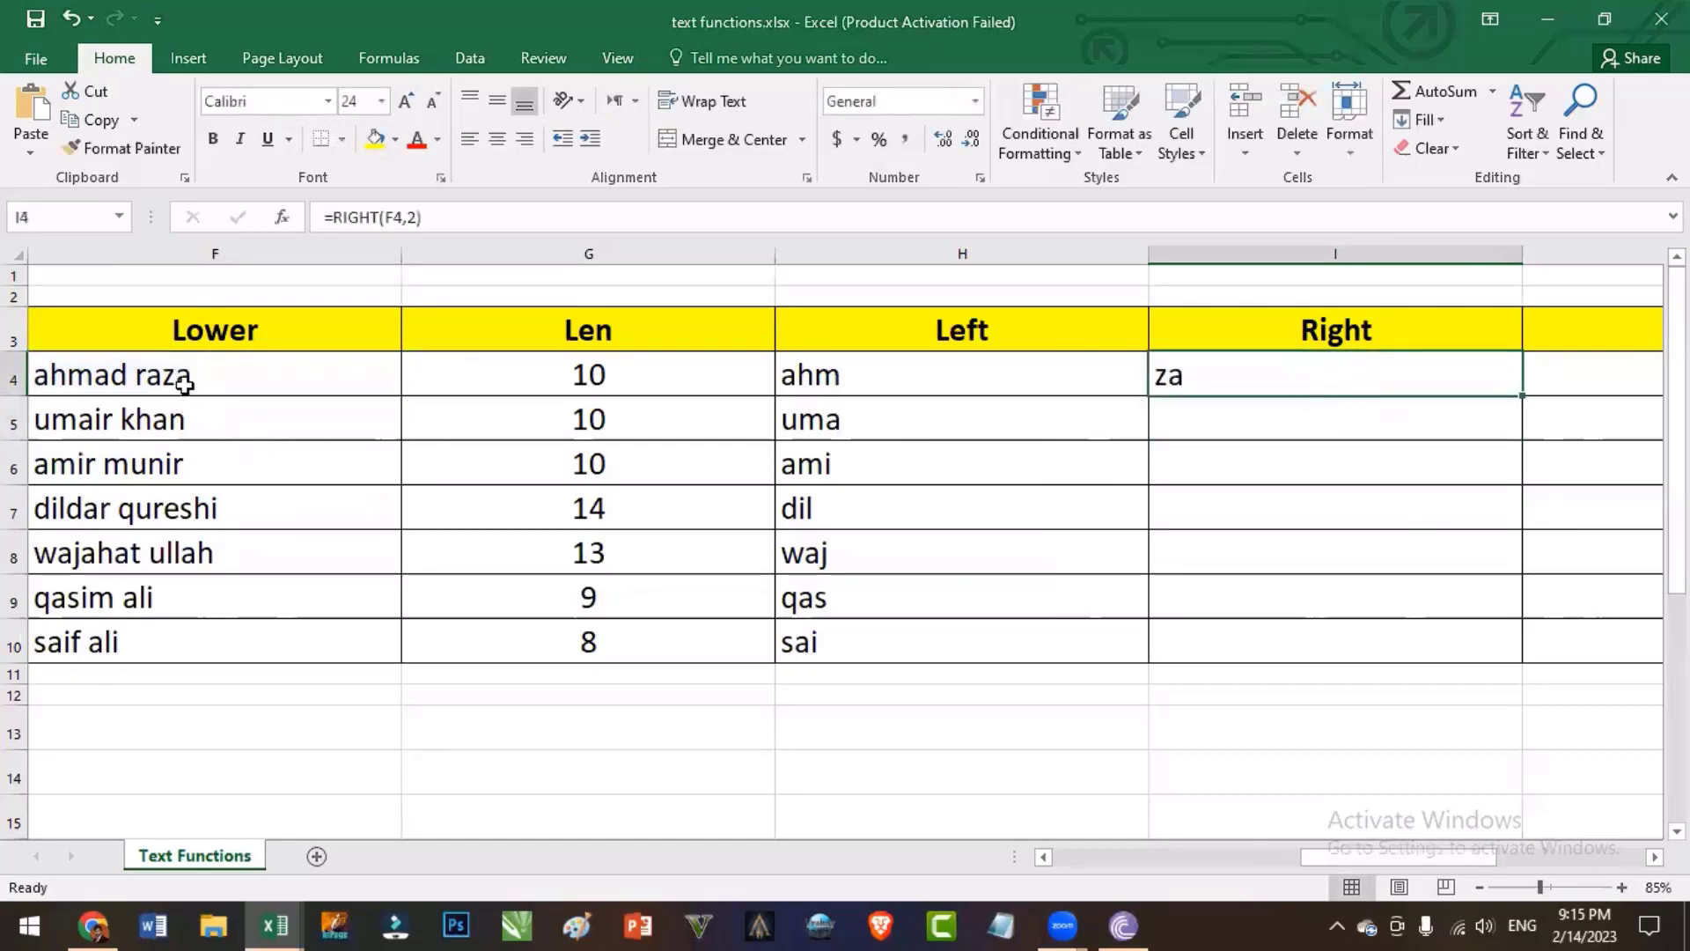
{"action": "left_click_drag", "start_coordinate": [1523, 400], "coordinate": [1497, 652]}
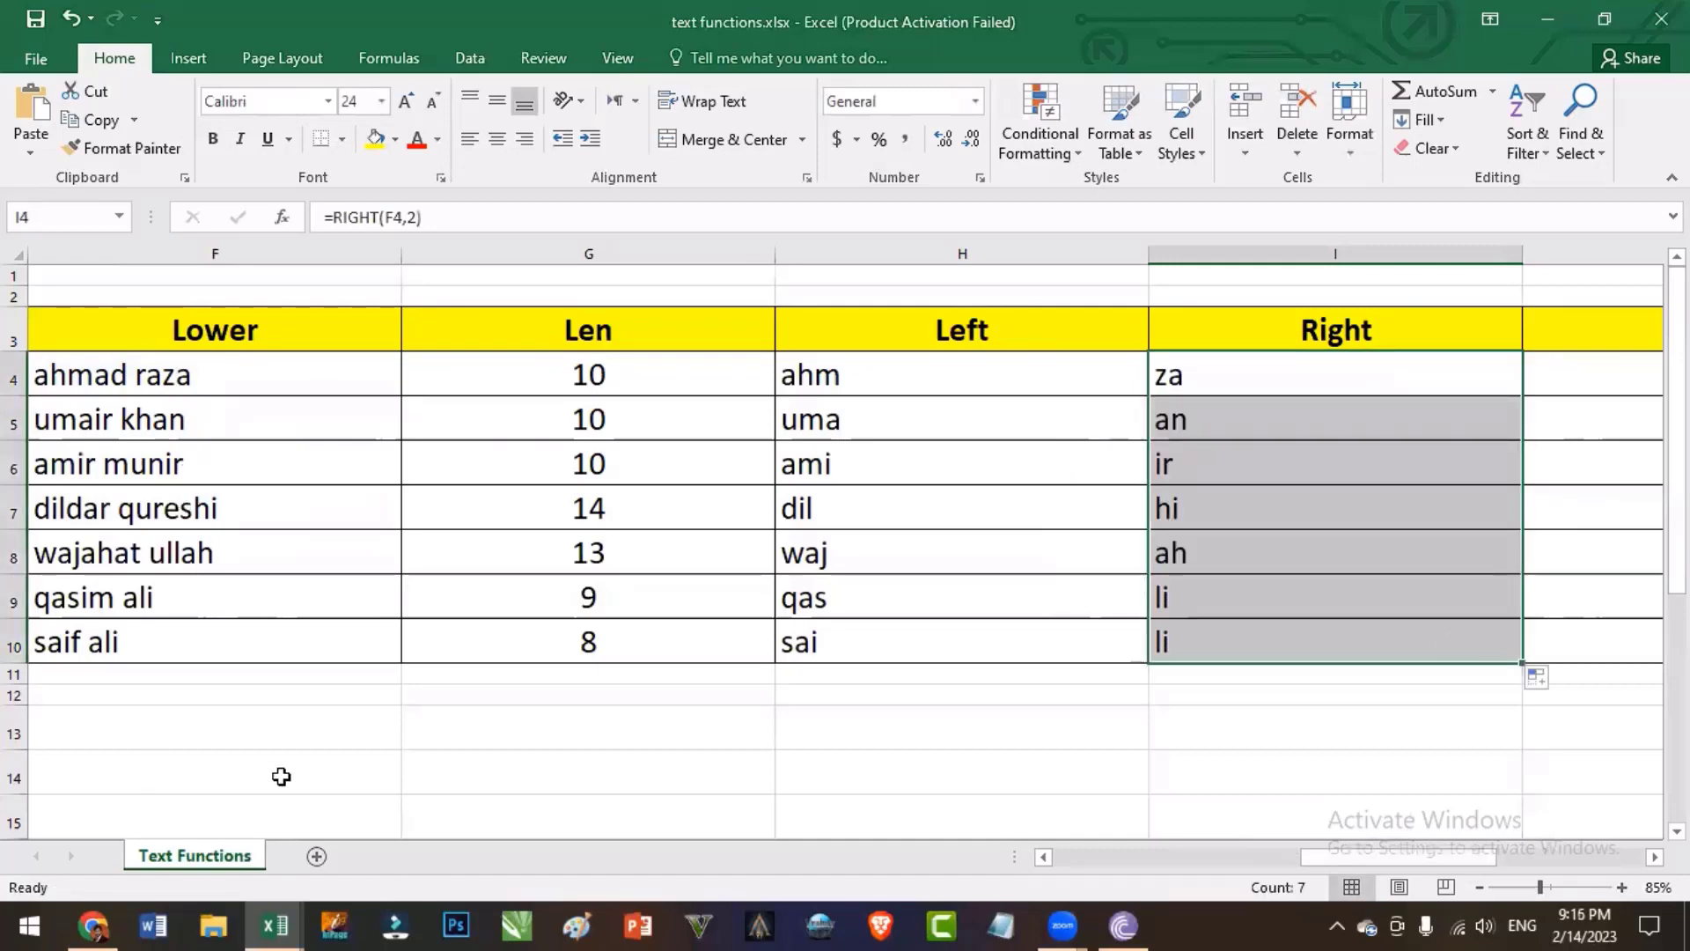
Enter =MID(F4,2,3) in cell J4 to extract three characters of the lowercase name starting from the second
{"action": "scroll", "coordinate": [1423, 678], "scroll_direction": "down", "scroll_amount": 1, "text": "ctrl"}
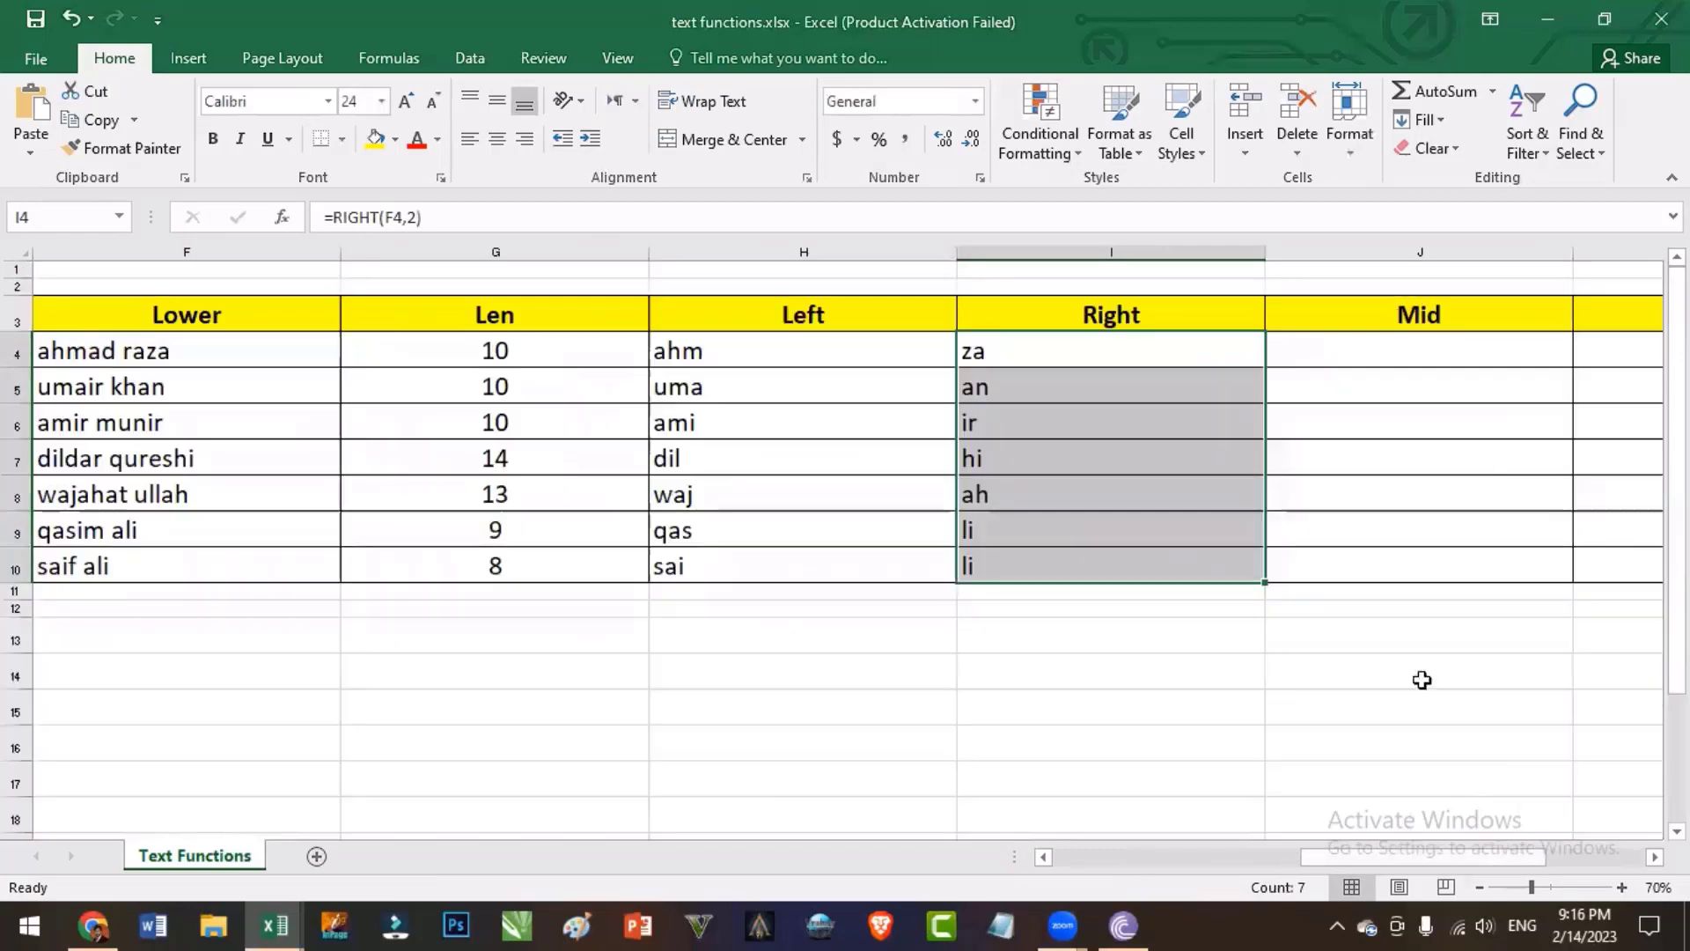
{"action": "mouse_move", "coordinate": [1393, 861]}
{"action": "left_mouse_down"}
{"action": "mouse_move", "coordinate": [1433, 854]}
{"action": "mouse_move", "coordinate": [1391, 859]}
{"action": "left_mouse_up"}
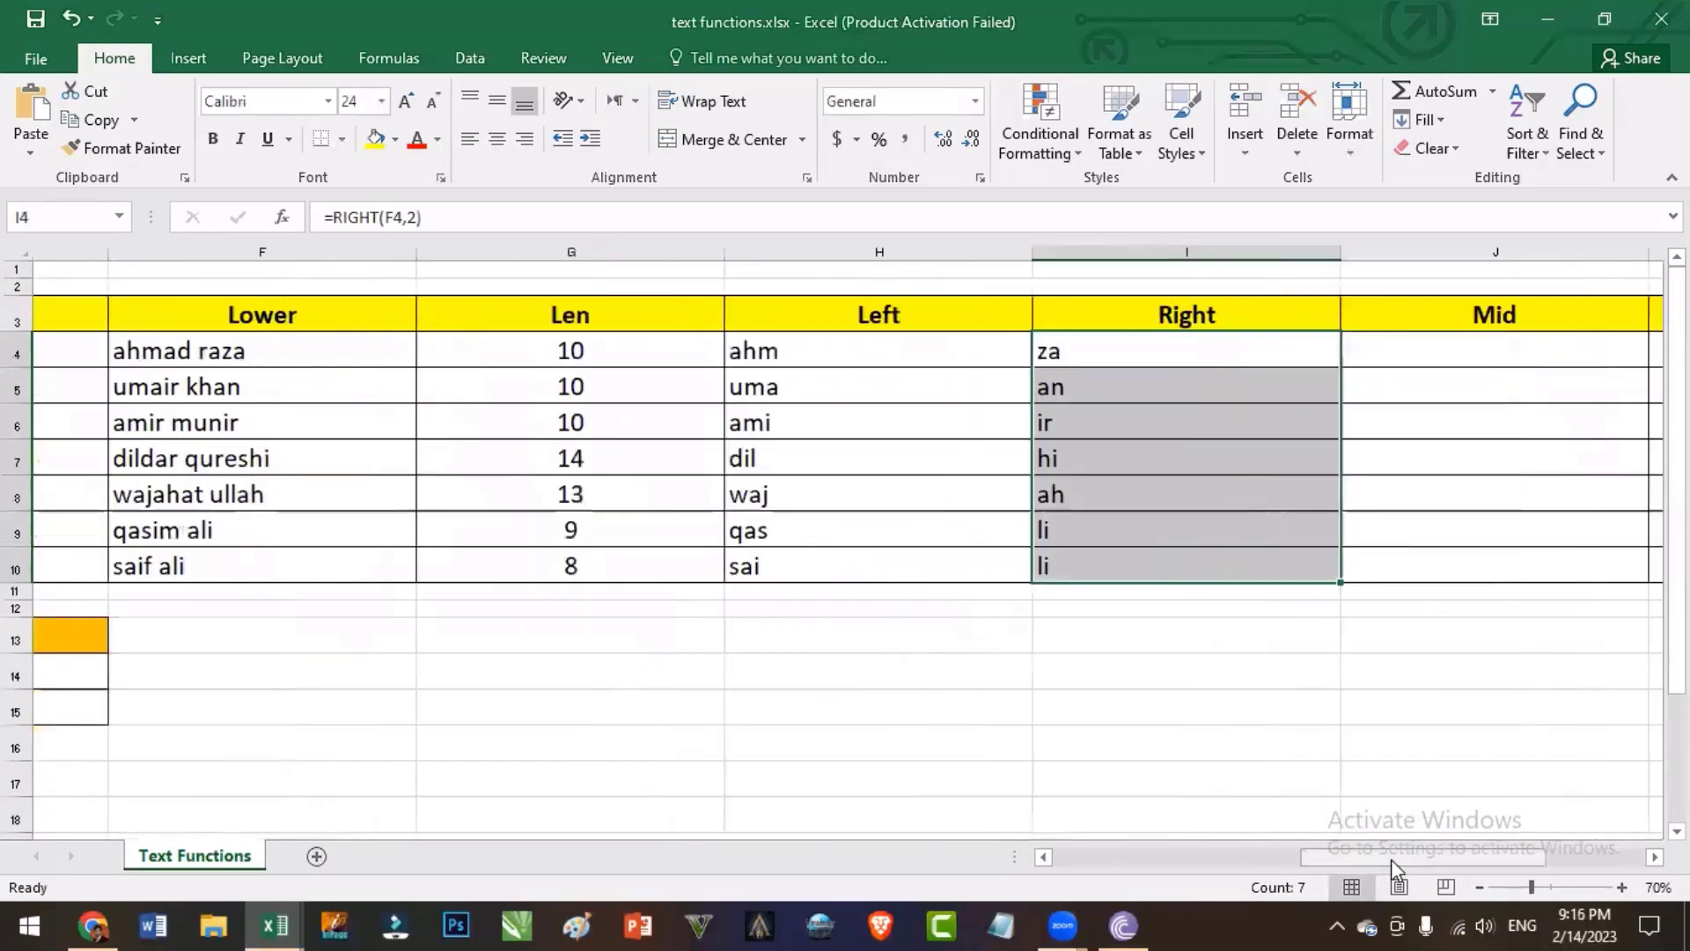
{"action": "left_click", "coordinate": [1409, 355]}
{"action": "type", "text": "=mid("}
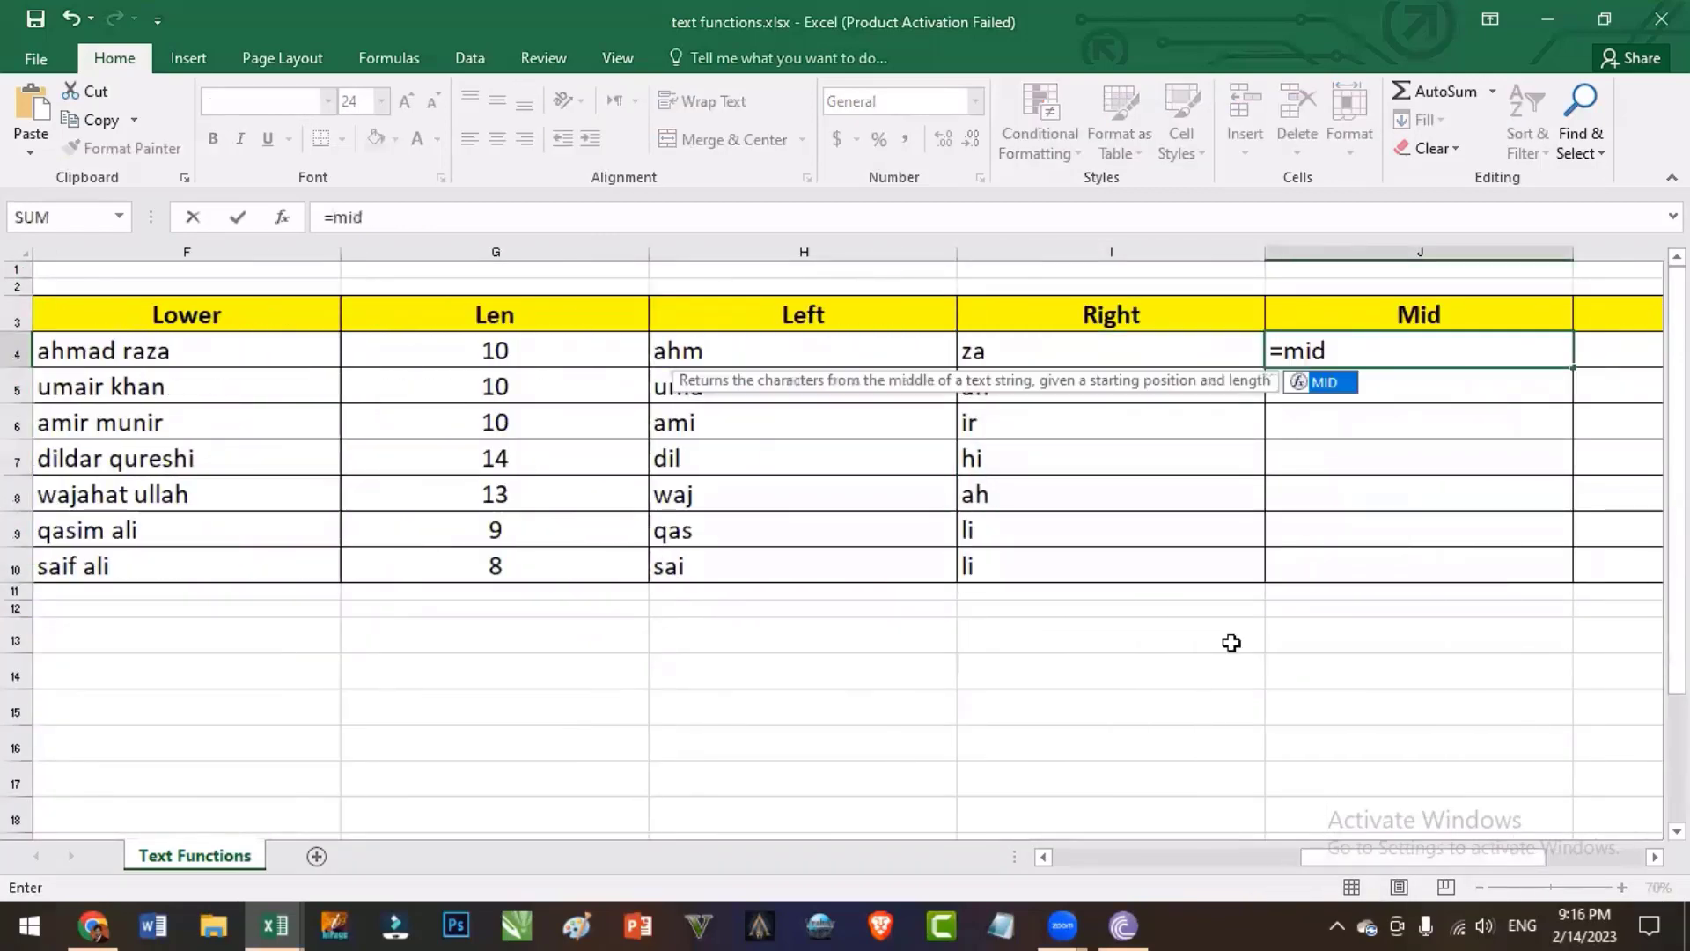
{"action": "left_click", "coordinate": [165, 356]}
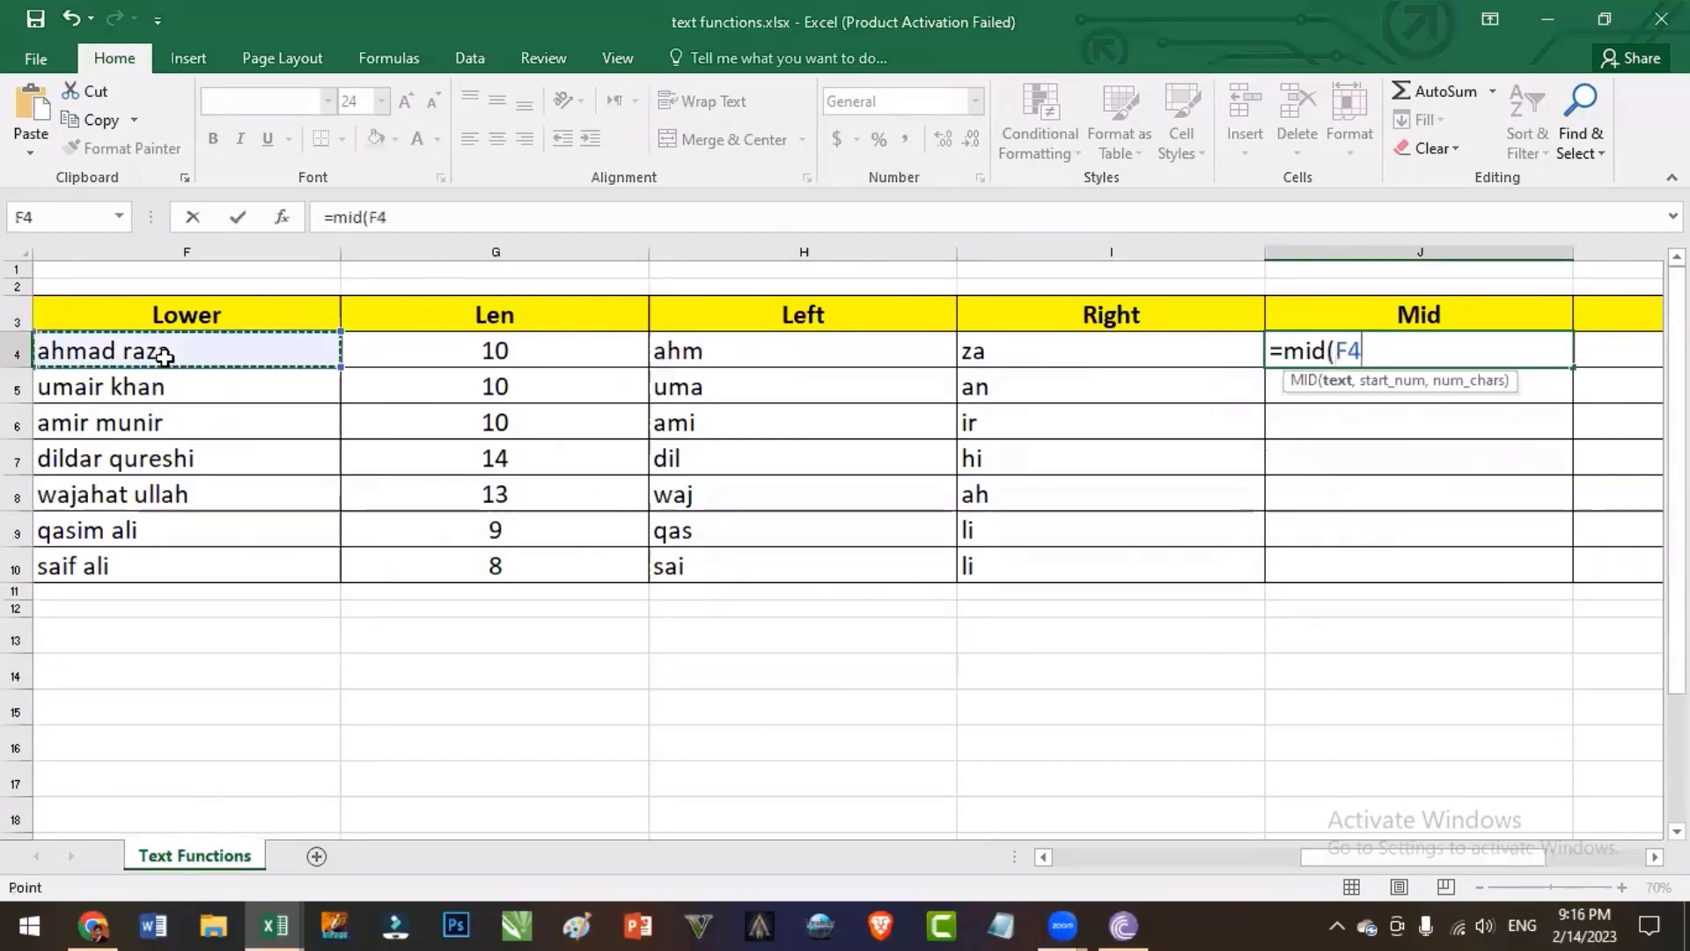
{"action": "type", "text": ","}
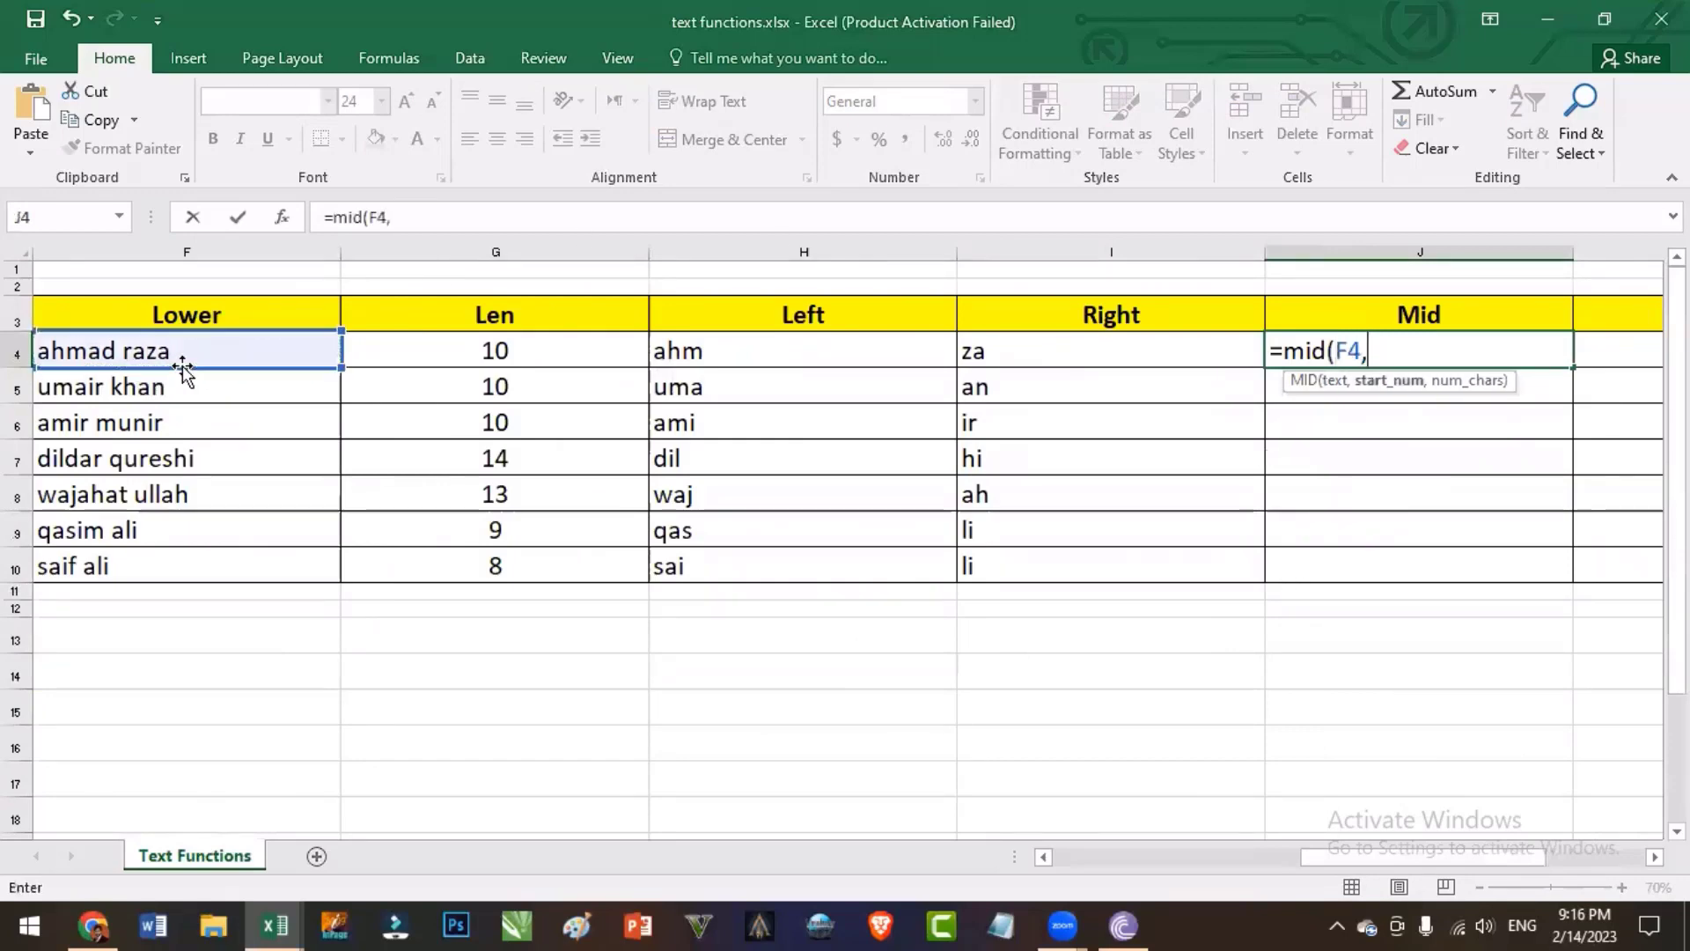
{"action": "type", "text": "2,"}
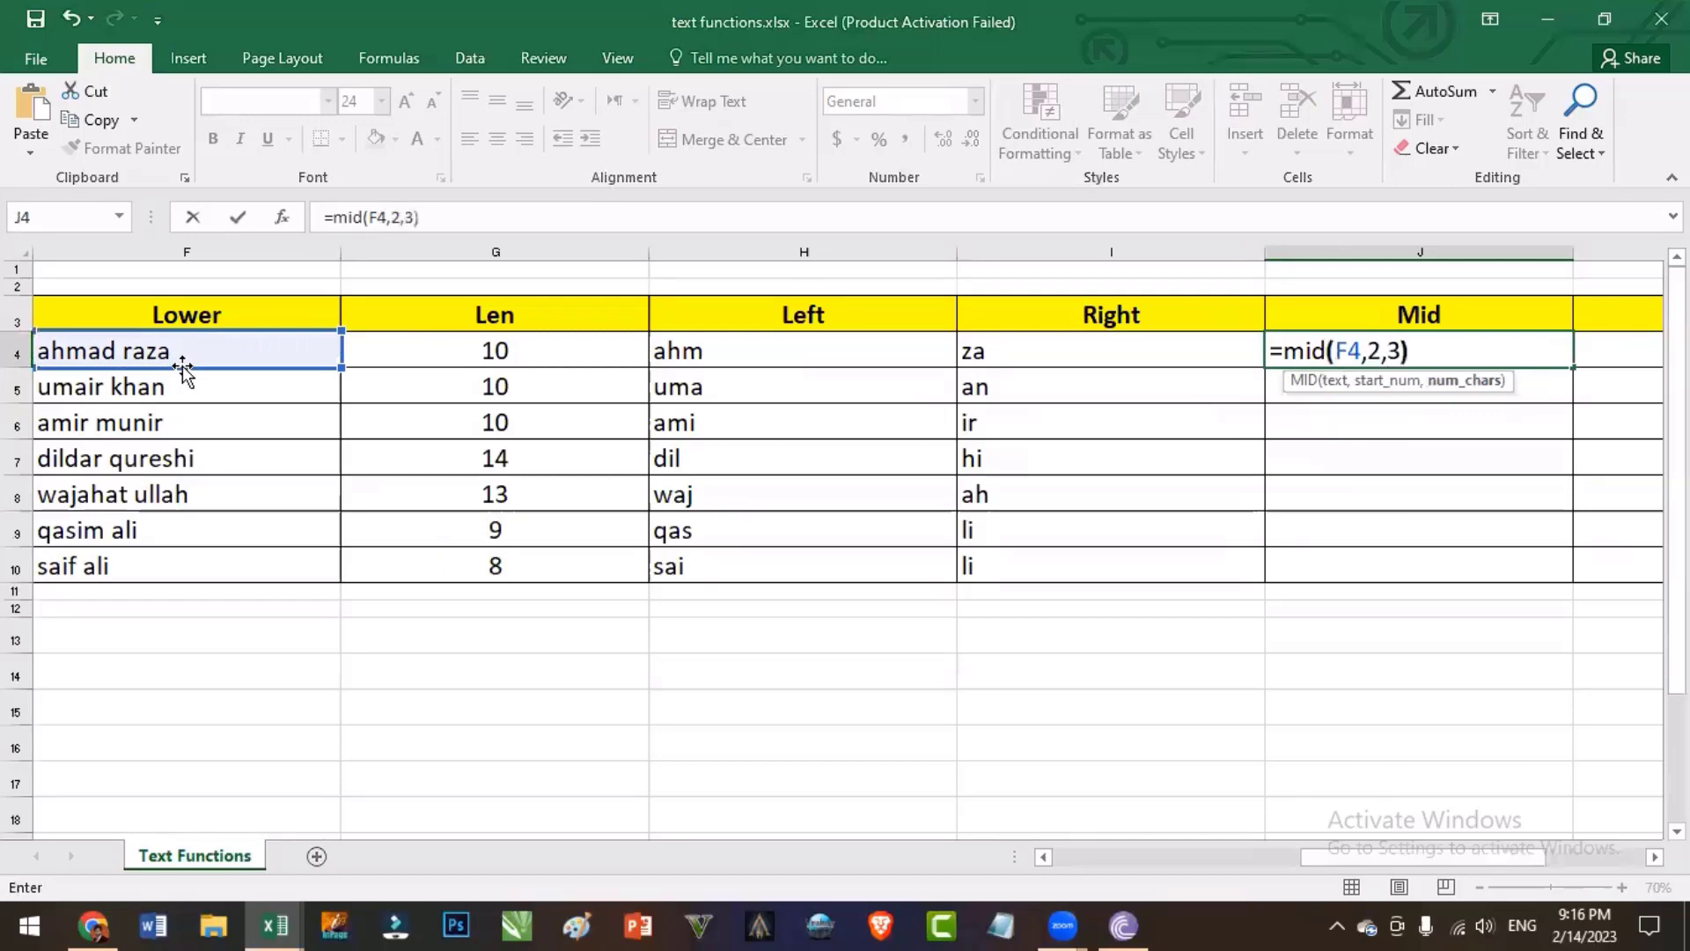
{"action": "type", "text": "3)"}
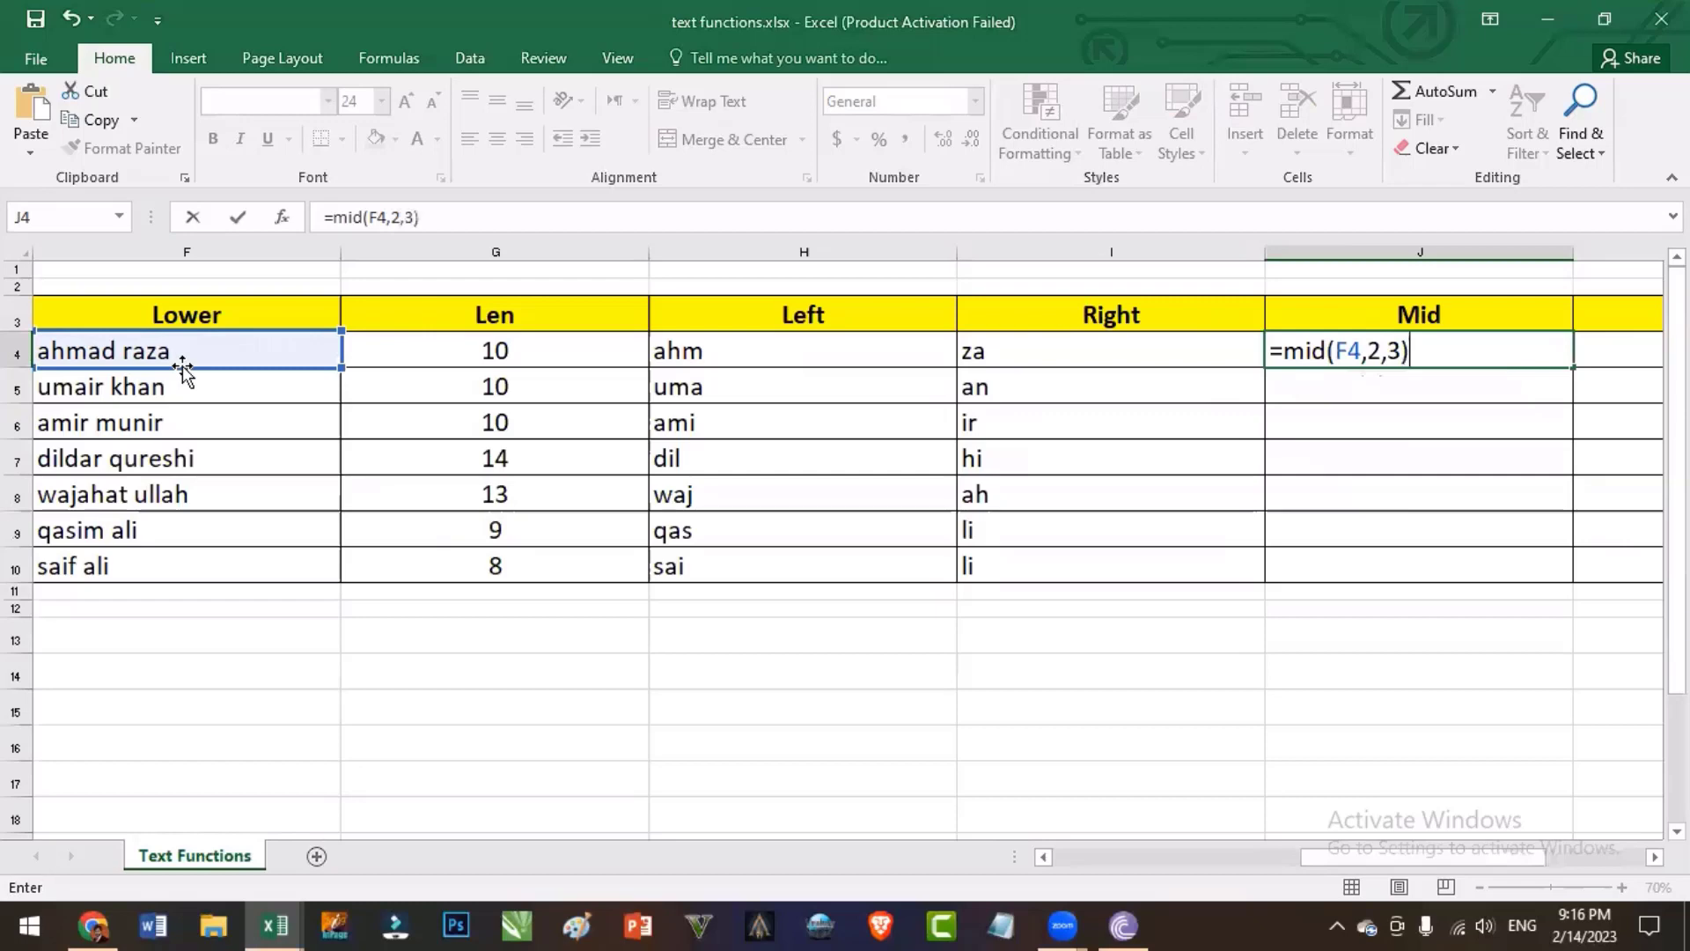
{"action": "left_click", "coordinate": [1394, 351]}
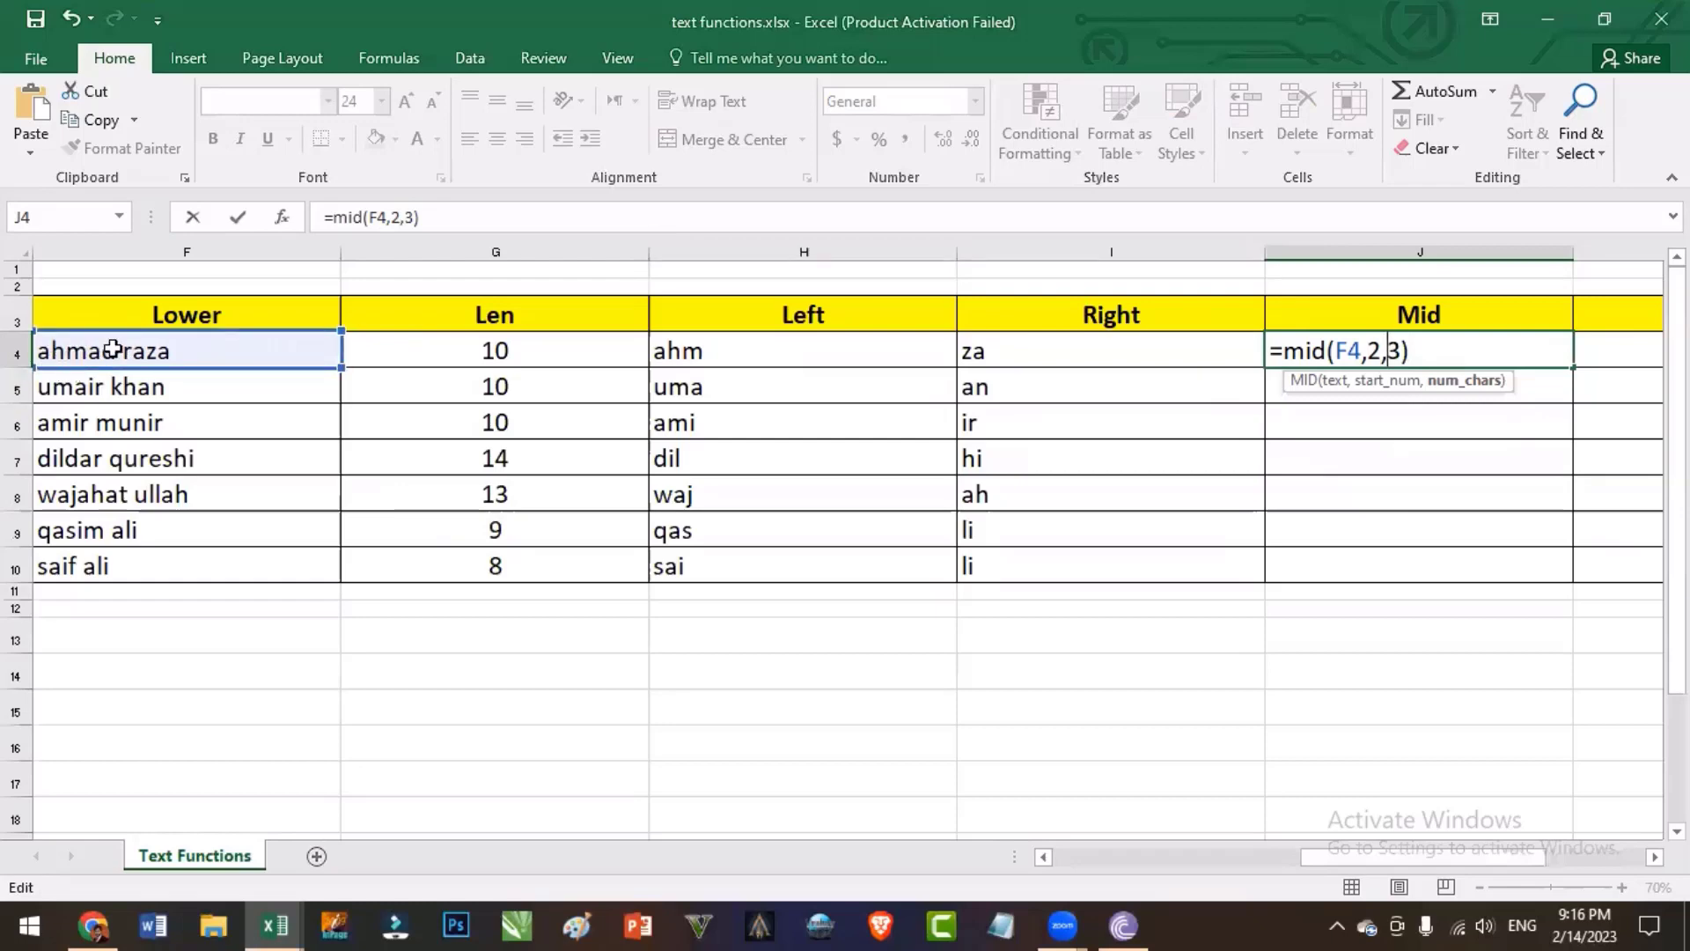
{"action": "left_click", "coordinate": [1377, 353]}
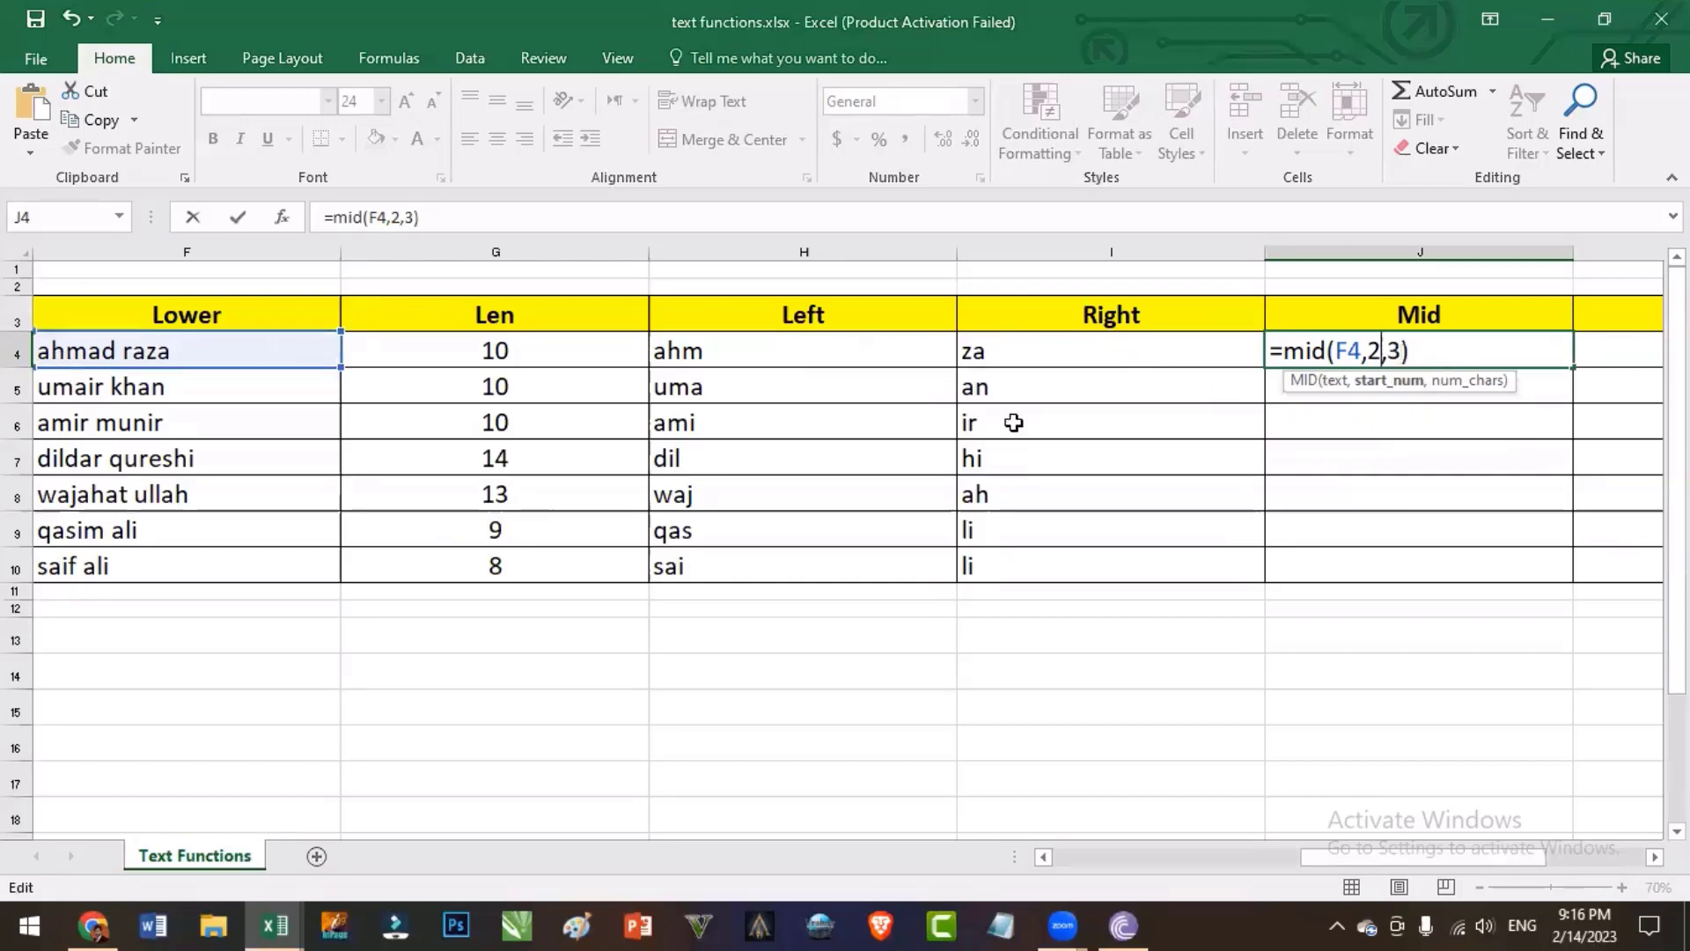
{"action": "left_click_drag", "start_coordinate": [1401, 352], "coordinate": [1388, 351]}
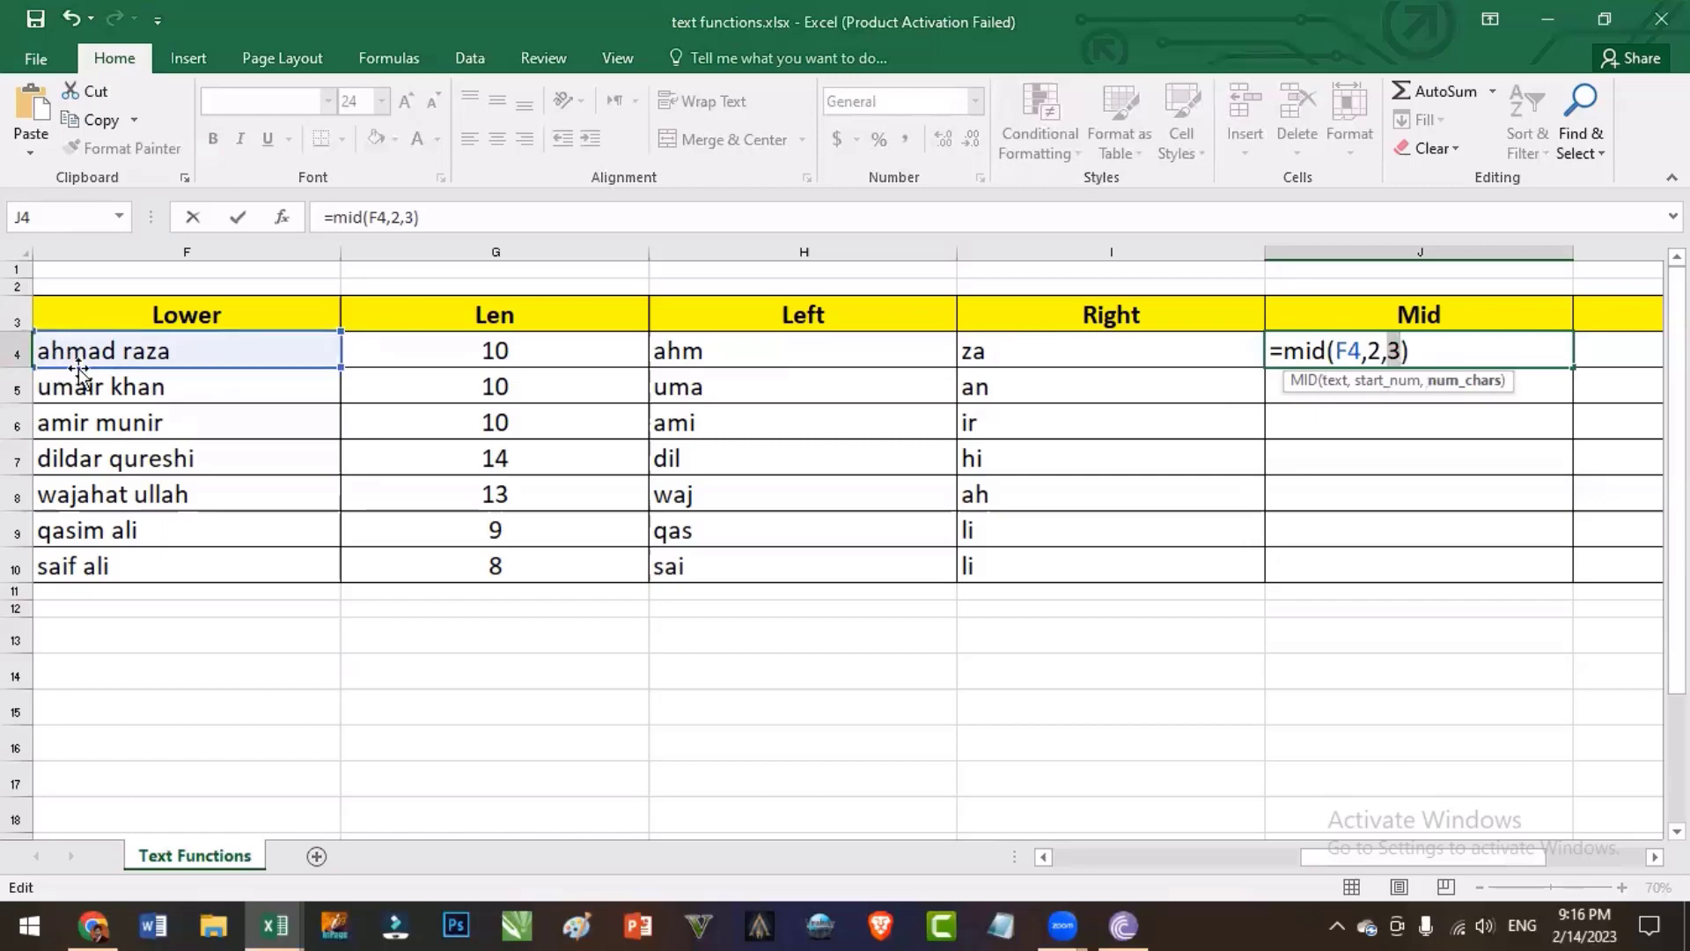
{"action": "left_click", "coordinate": [1473, 358]}
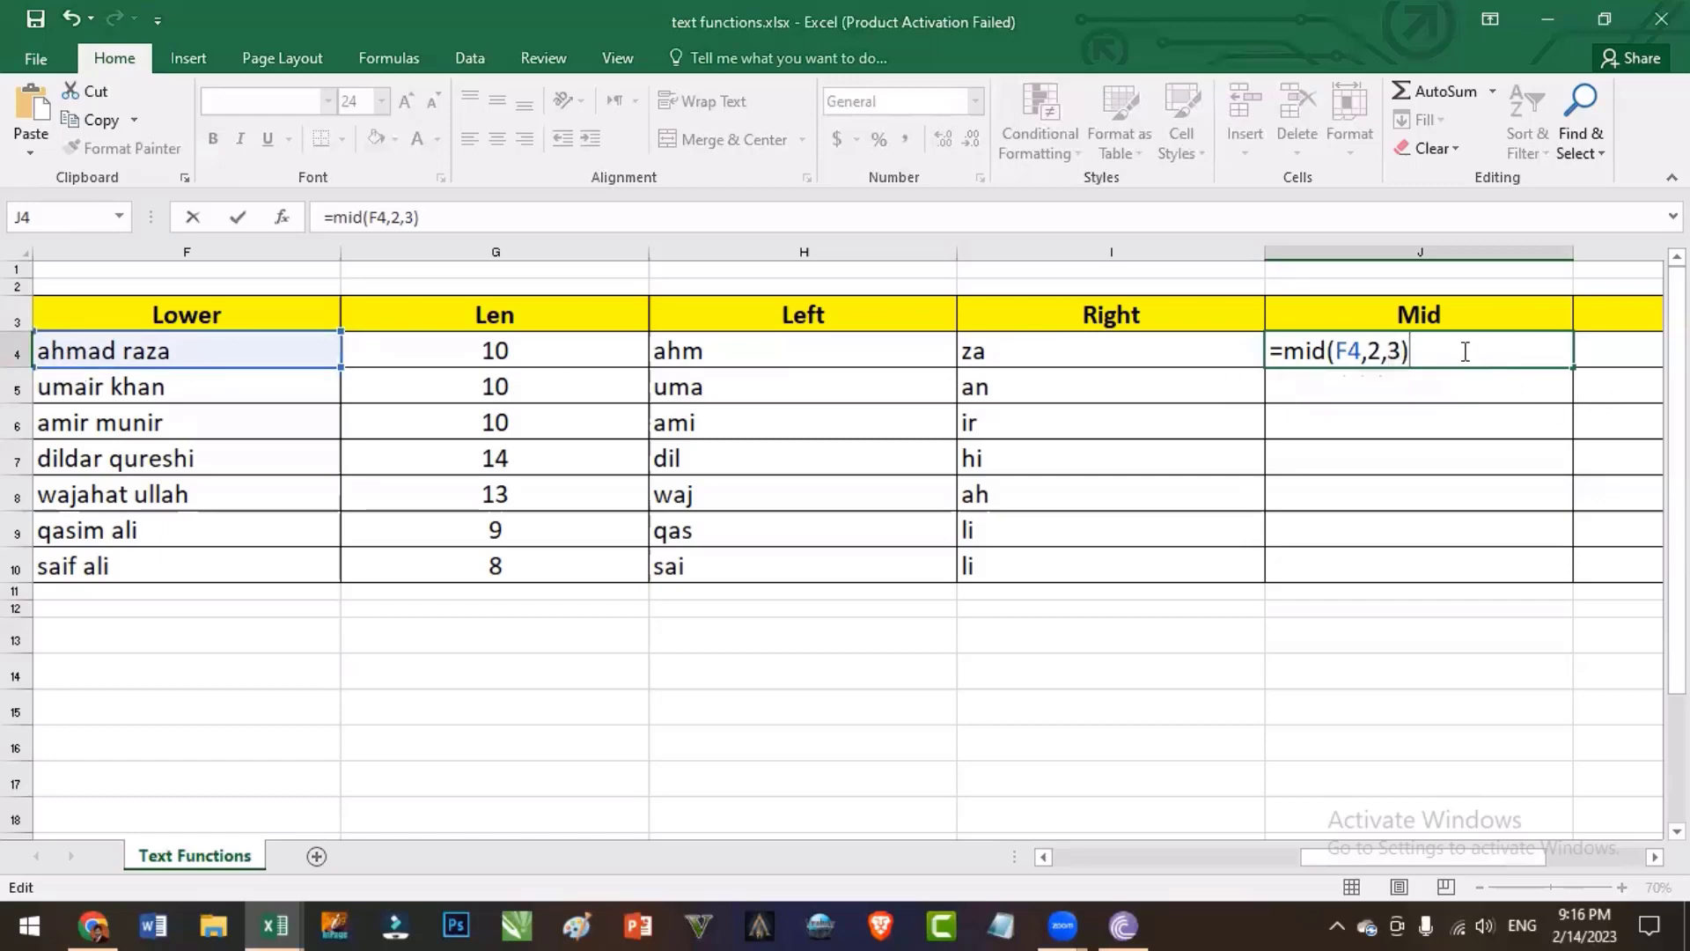
{"action": "key", "text": "Return"}
{"action": "left_click", "coordinate": [1436, 361]}
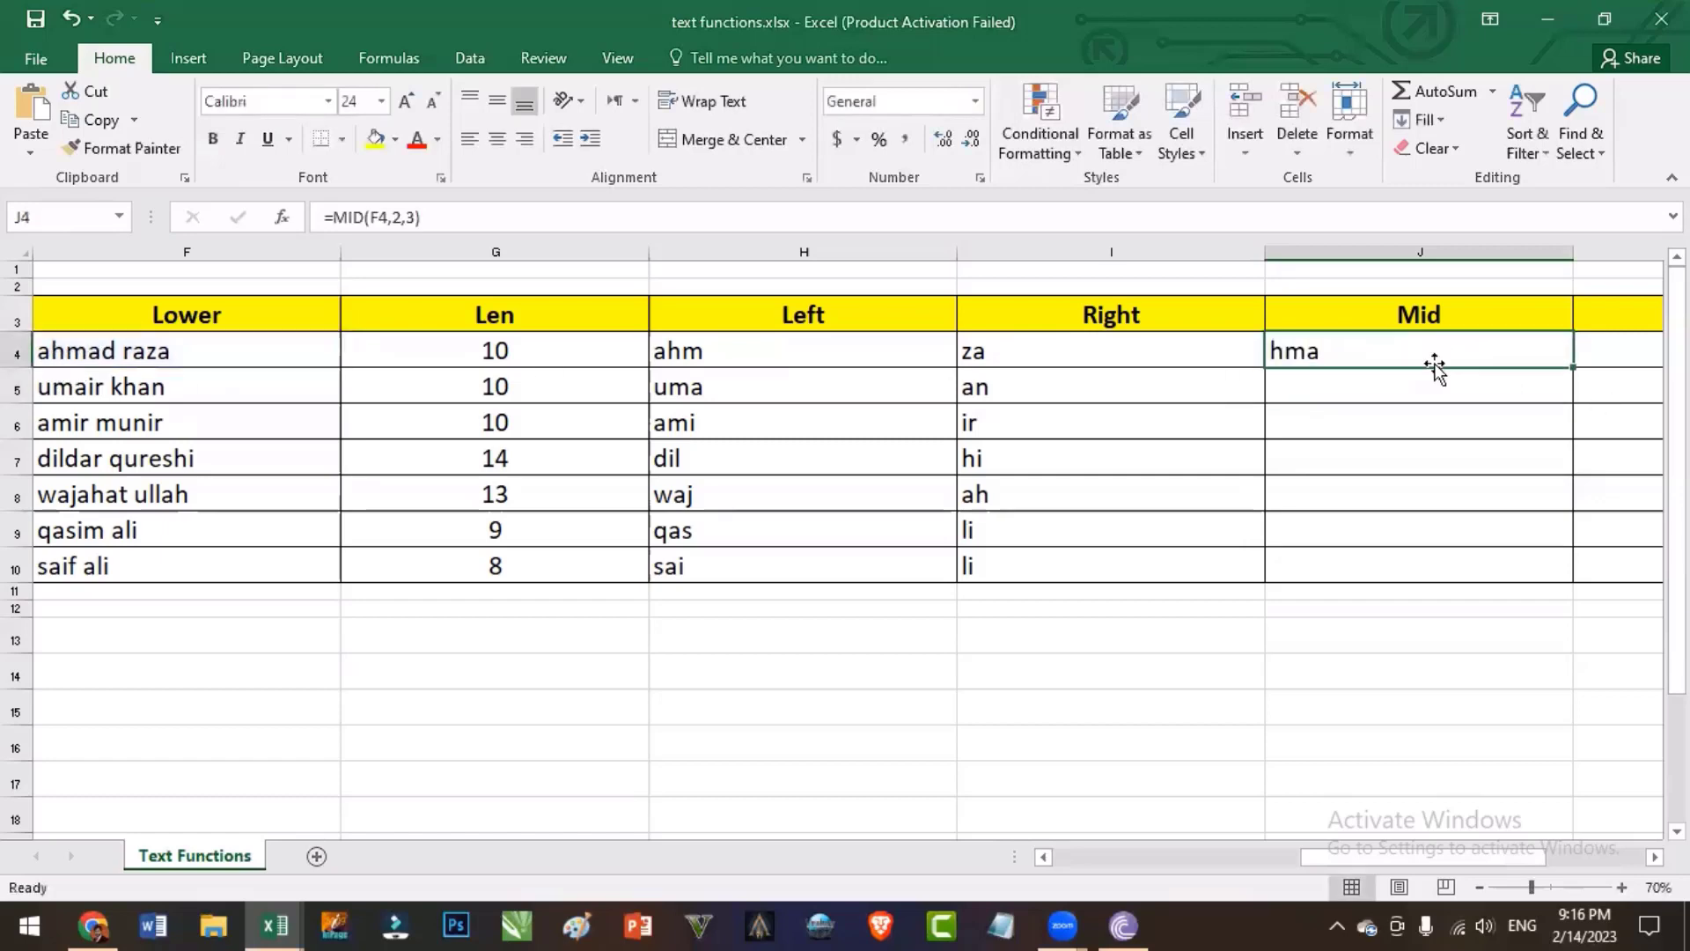
Set the MID formula in J4 to start at character 4 and return 2 characters
{"action": "double_click", "coordinate": [1368, 357]}
{"action": "double_click", "coordinate": [1378, 352]}
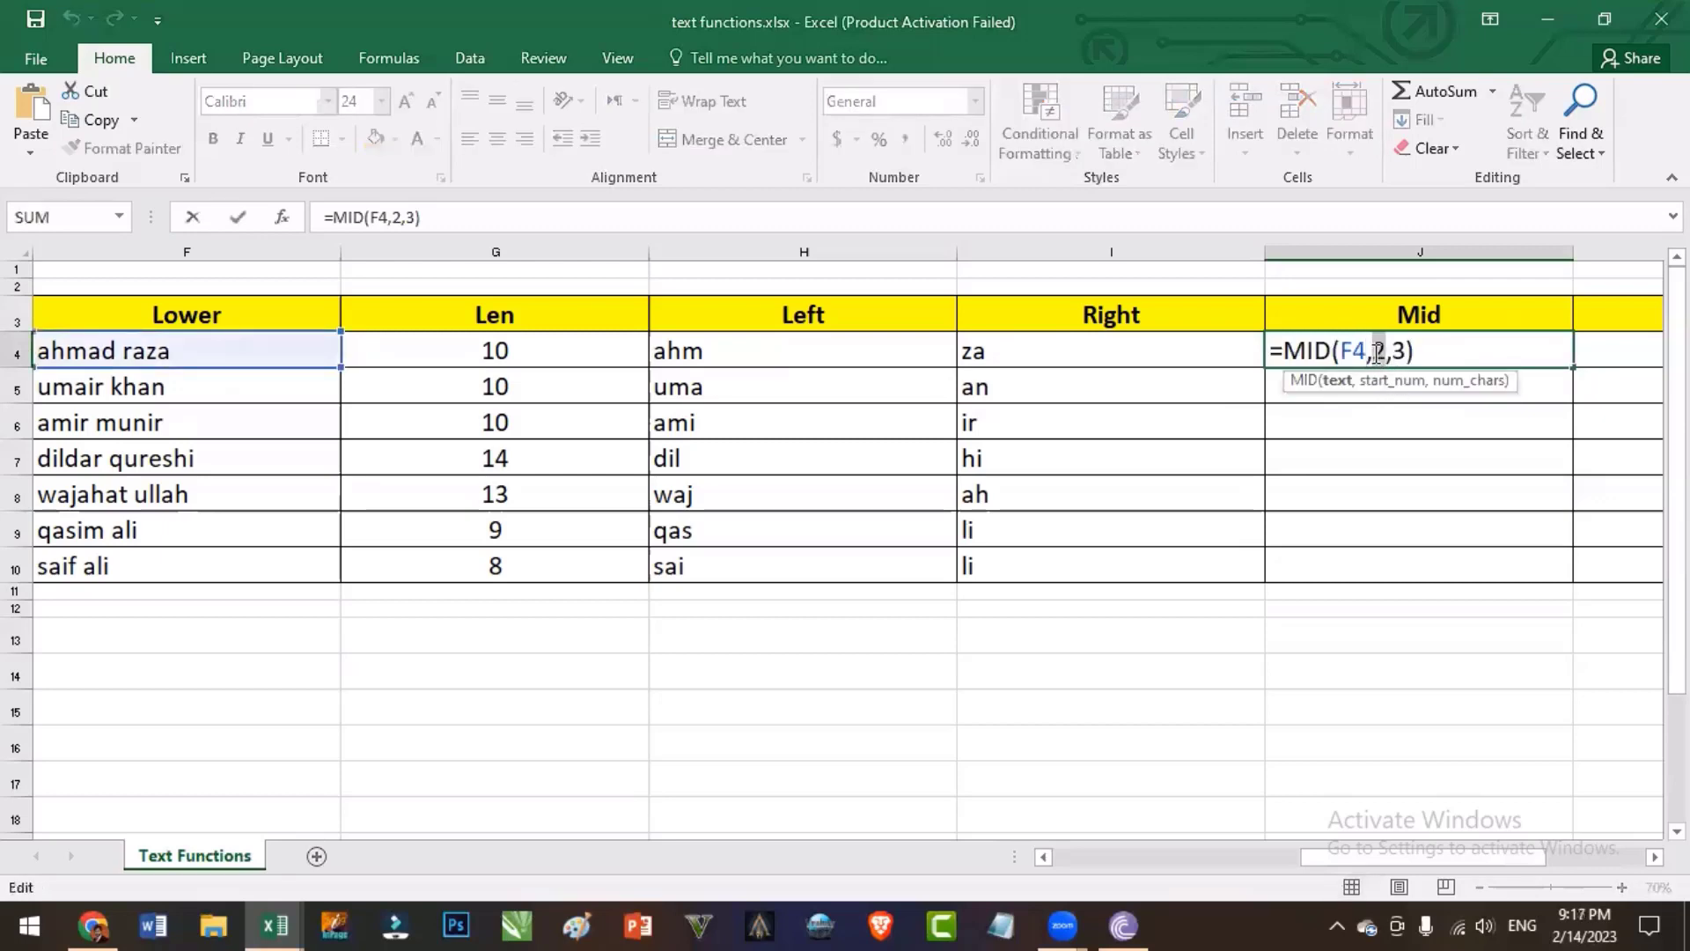
{"action": "type", "text": "14"}
{"action": "key", "text": "BackSpace"}
{"action": "key", "text": "BackSpace"}
{"action": "type", "text": "4"}
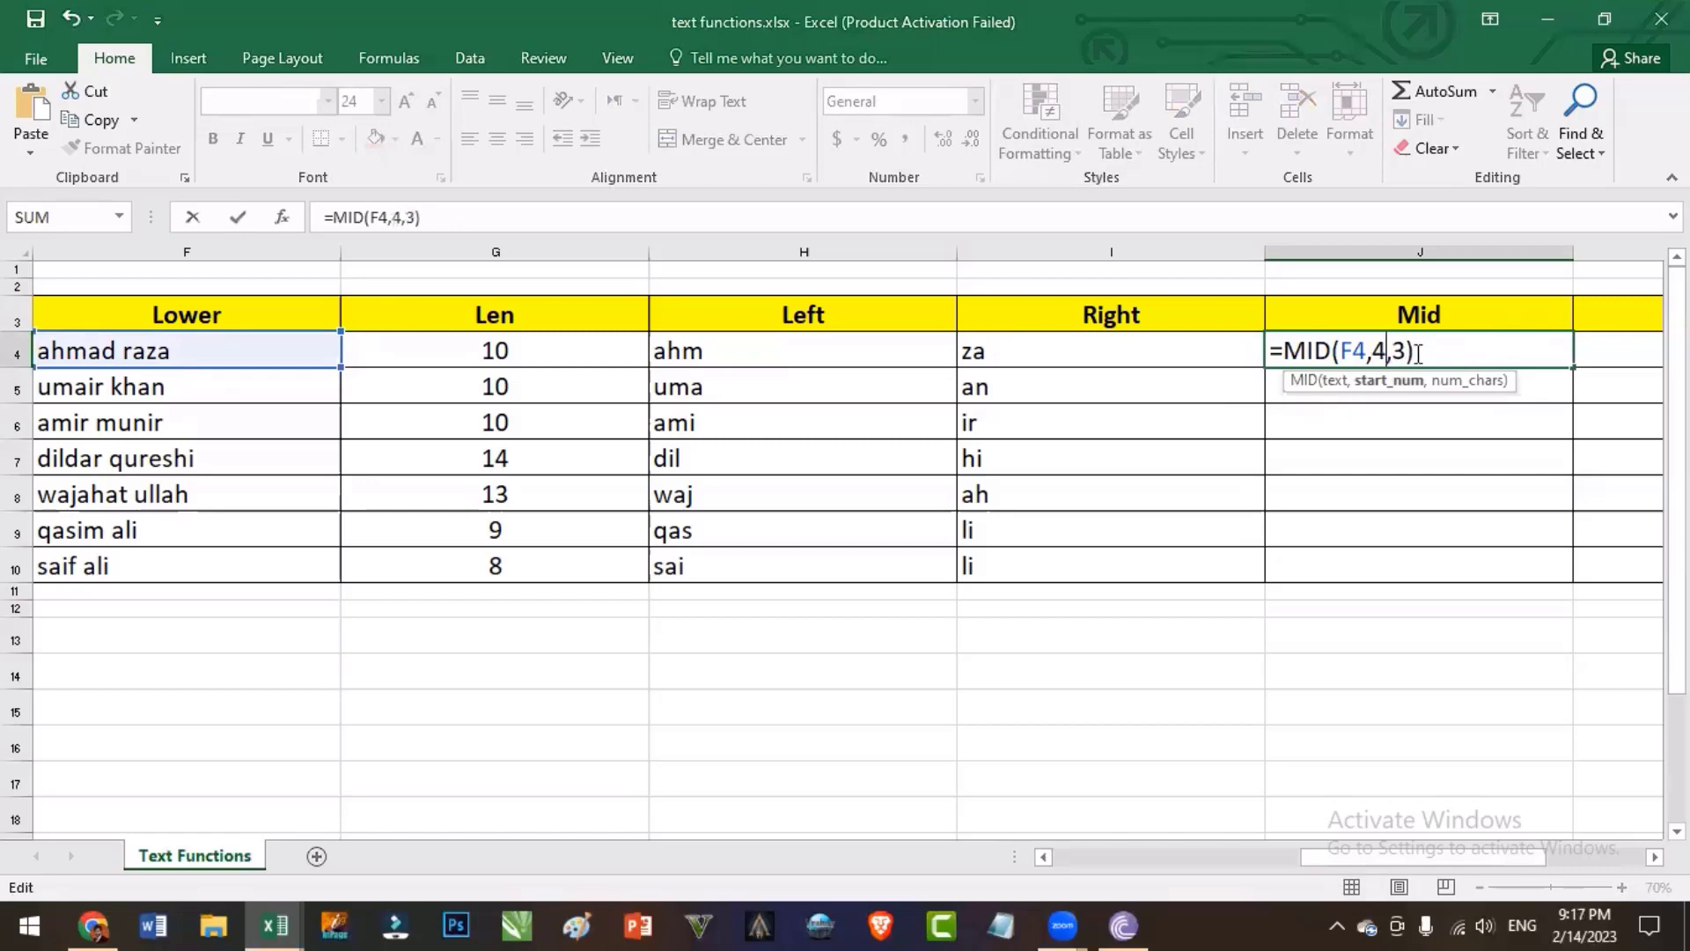
{"action": "double_click", "coordinate": [1399, 353]}
{"action": "type", "text": "2"}
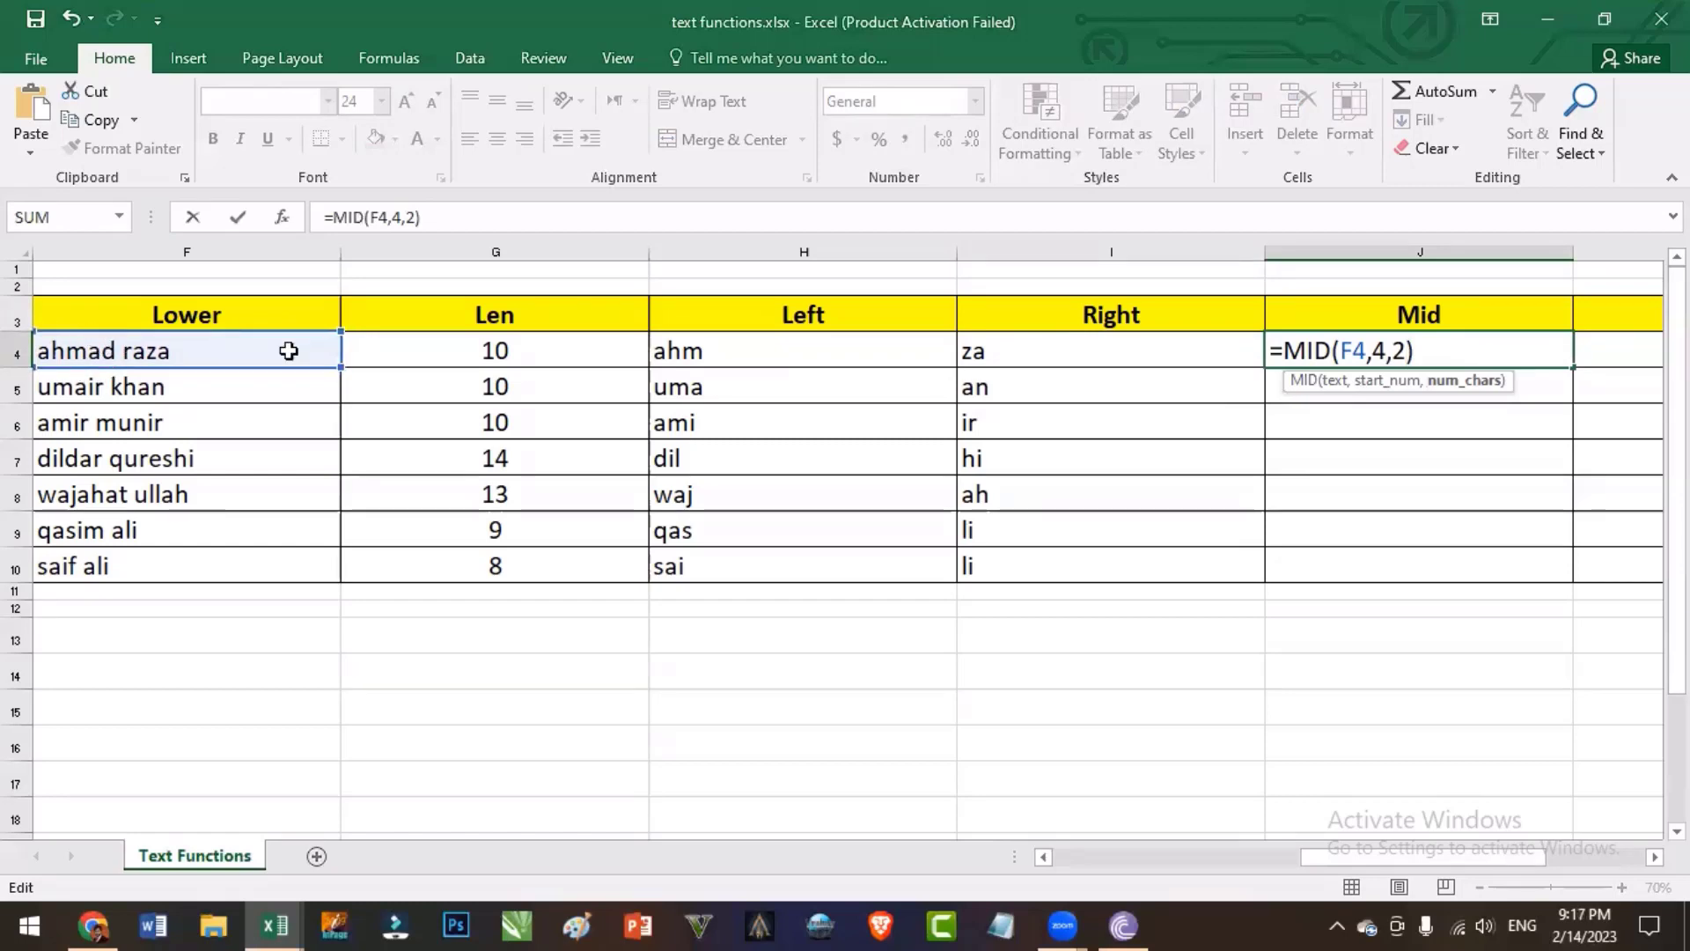
{"action": "double_click", "coordinate": [1378, 353]}
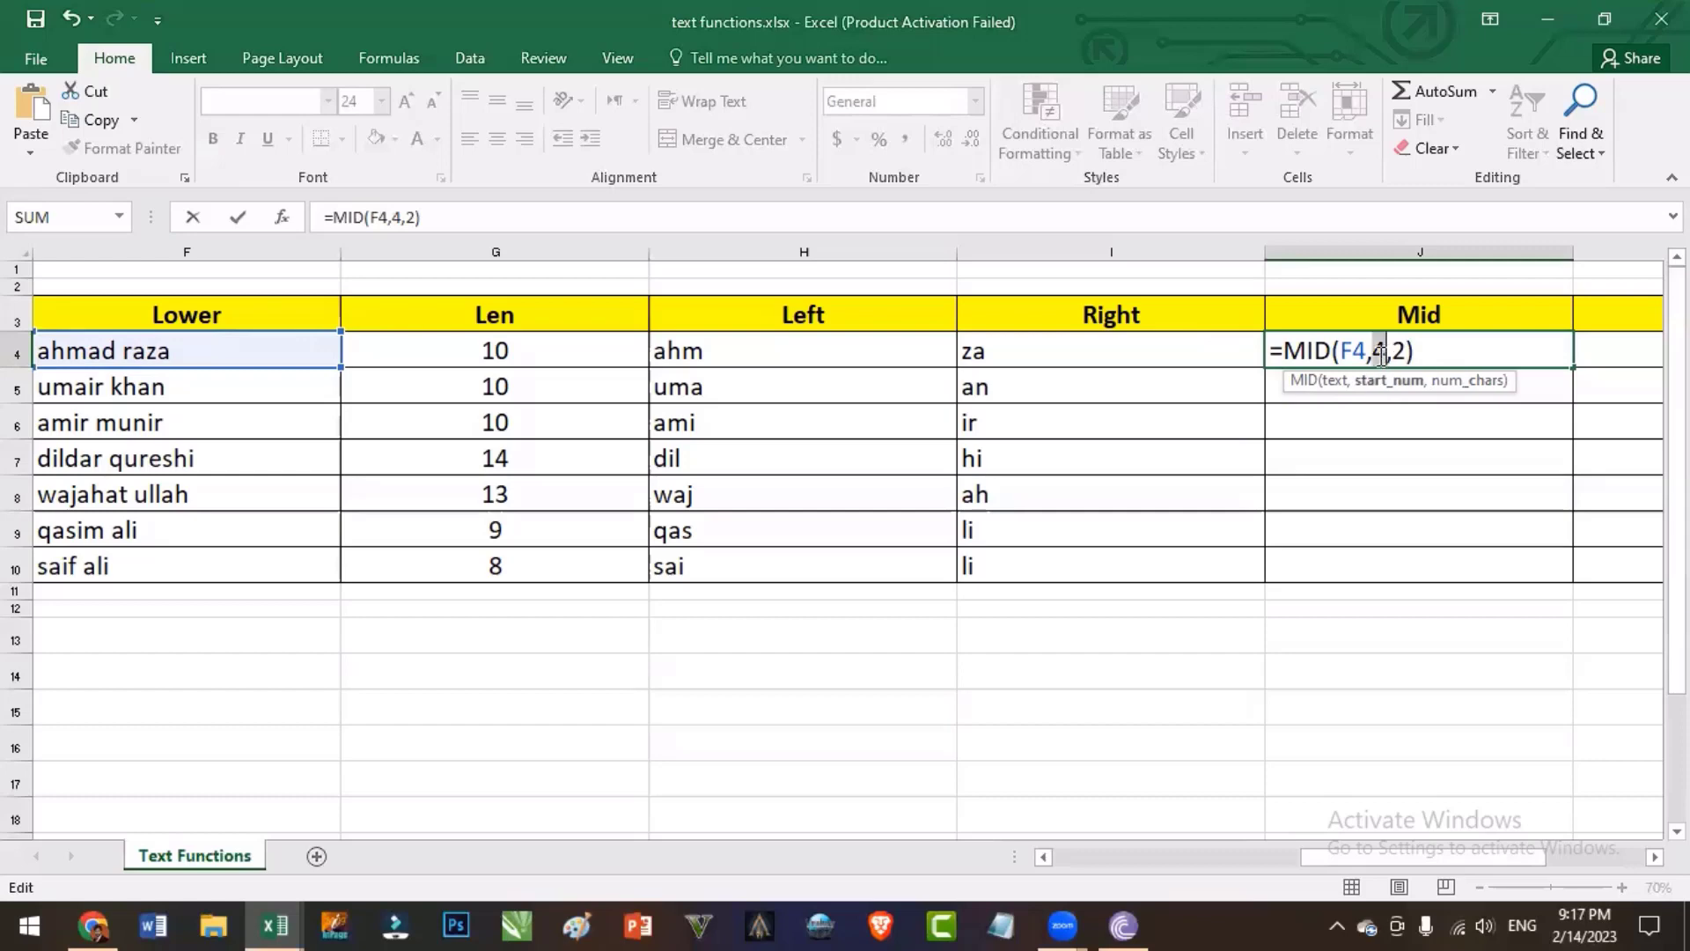
{"action": "double_click", "coordinate": [1399, 352]}
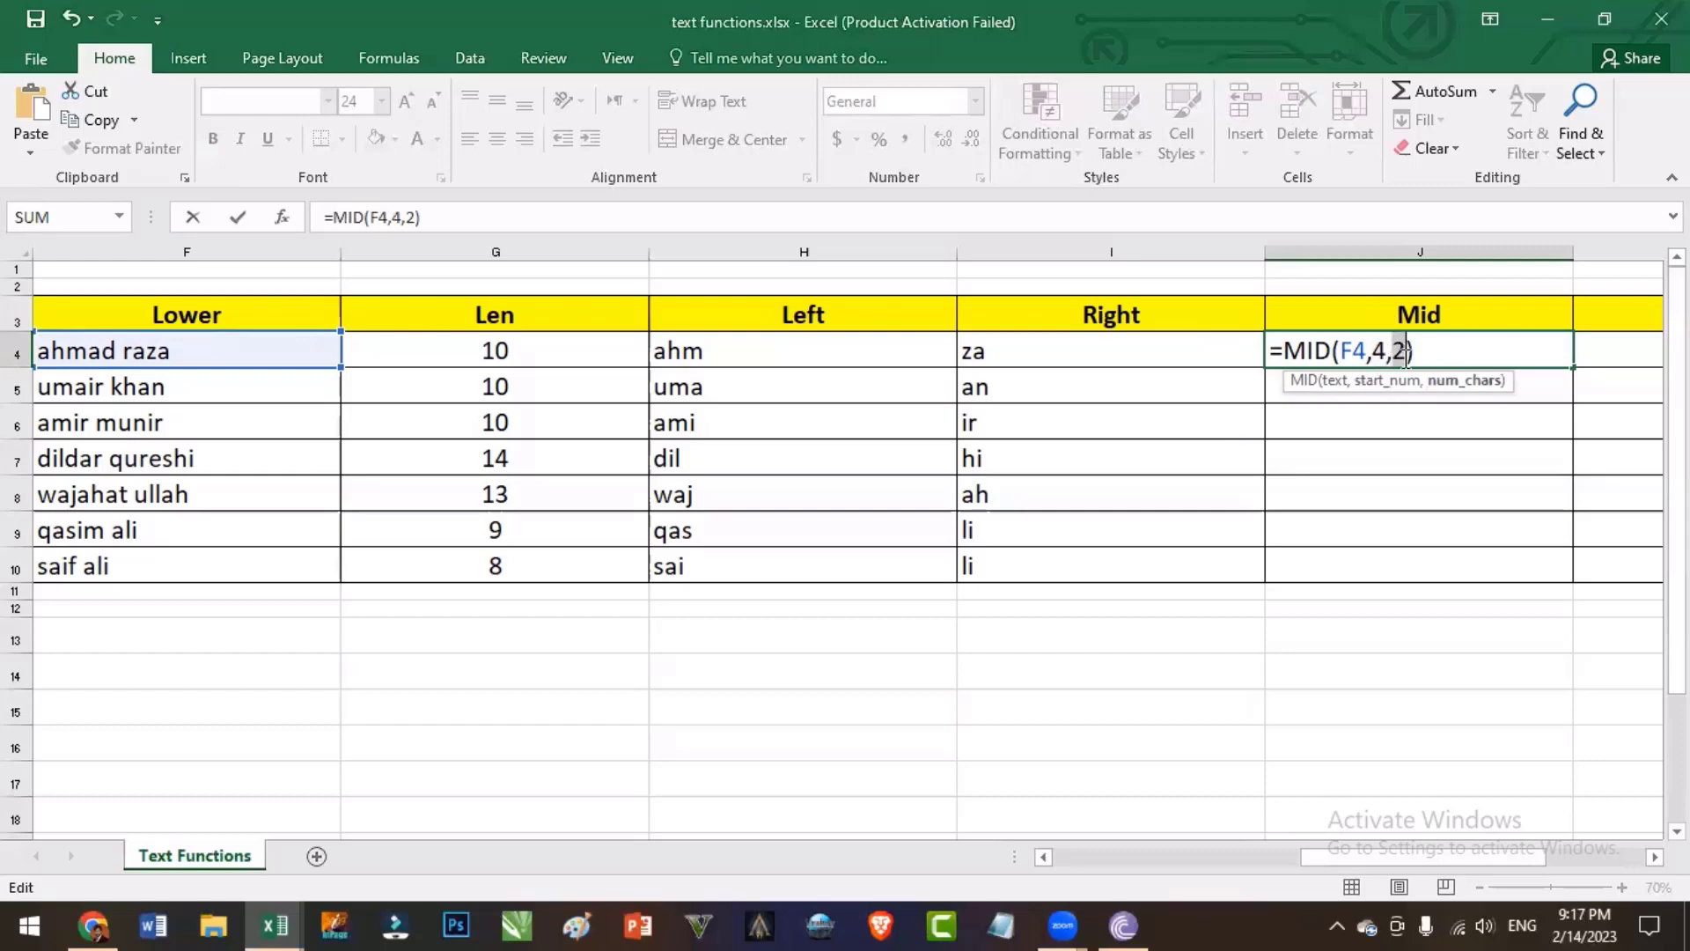
{"action": "key", "text": "Return"}
Copy J4's MID formula down through J10 and check the copied formula in J5
{"action": "left_click", "coordinate": [1509, 350]}
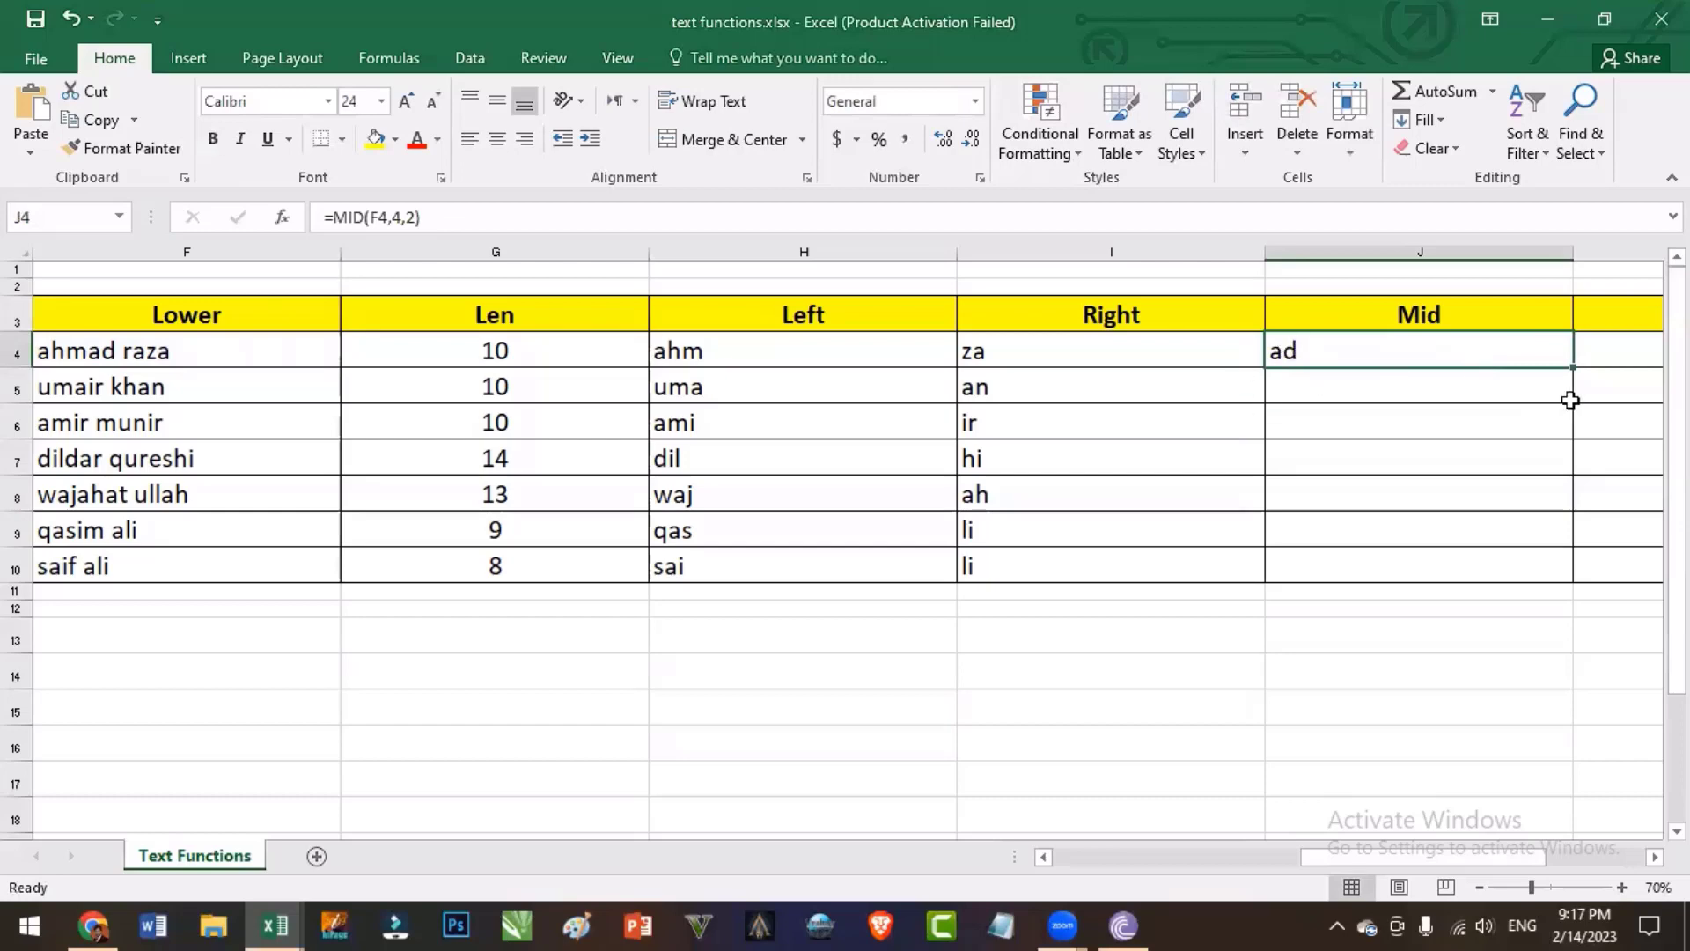
{"action": "left_click_drag", "start_coordinate": [1572, 371], "coordinate": [1568, 583]}
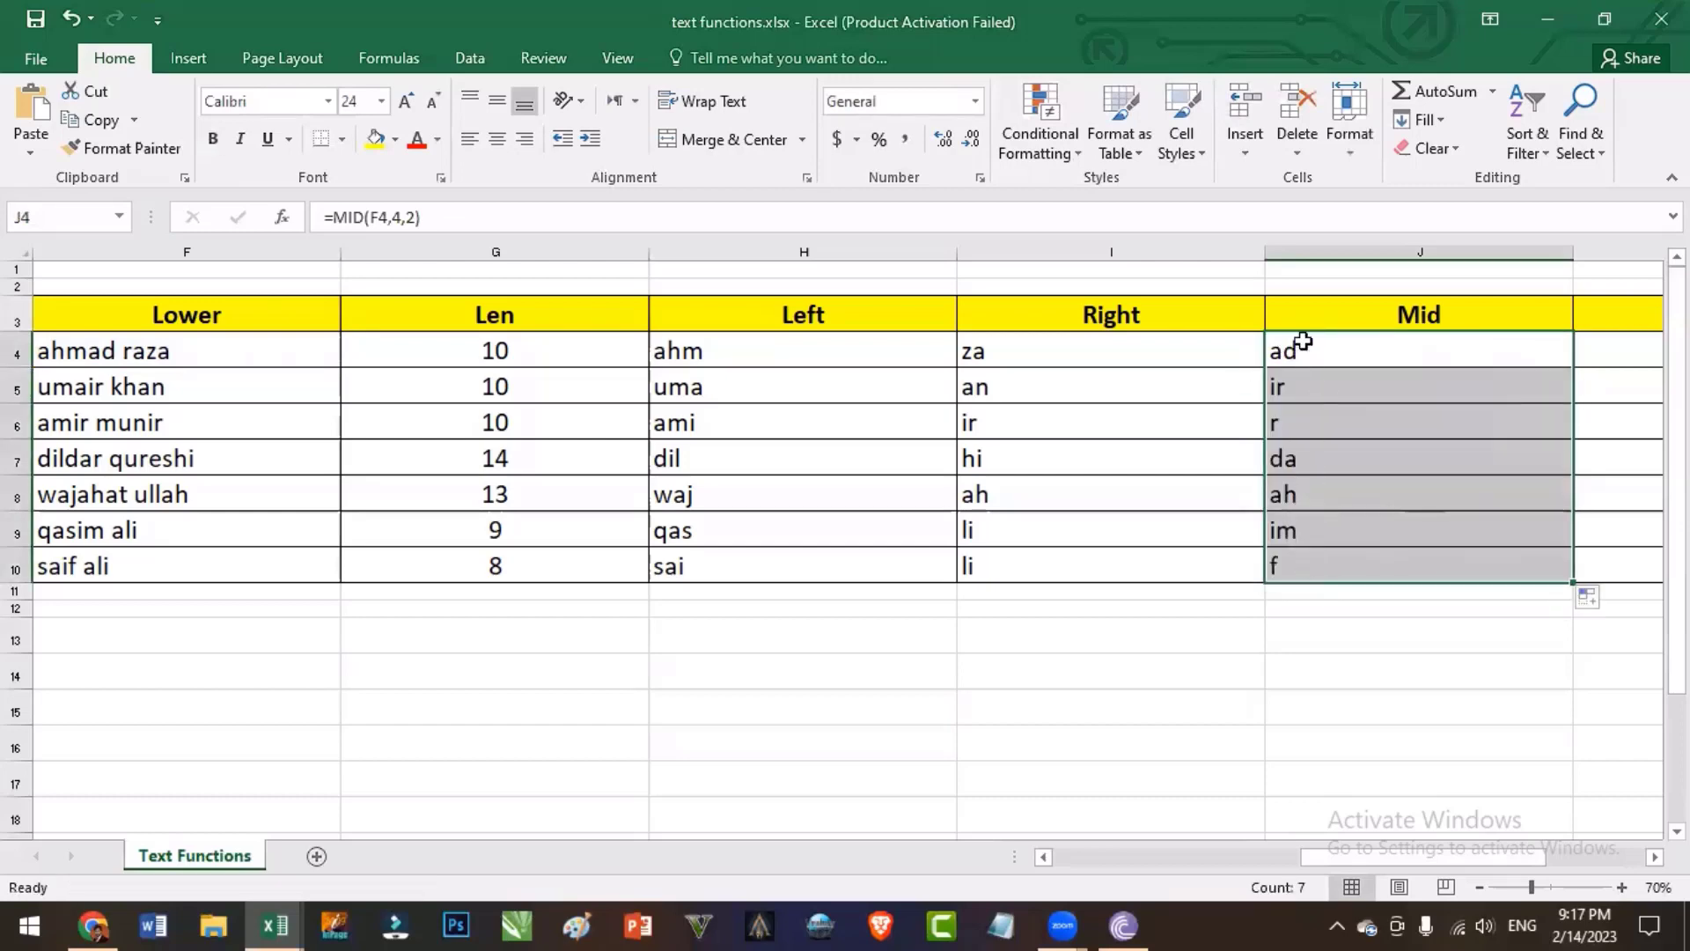
{"action": "double_click", "coordinate": [1339, 384]}
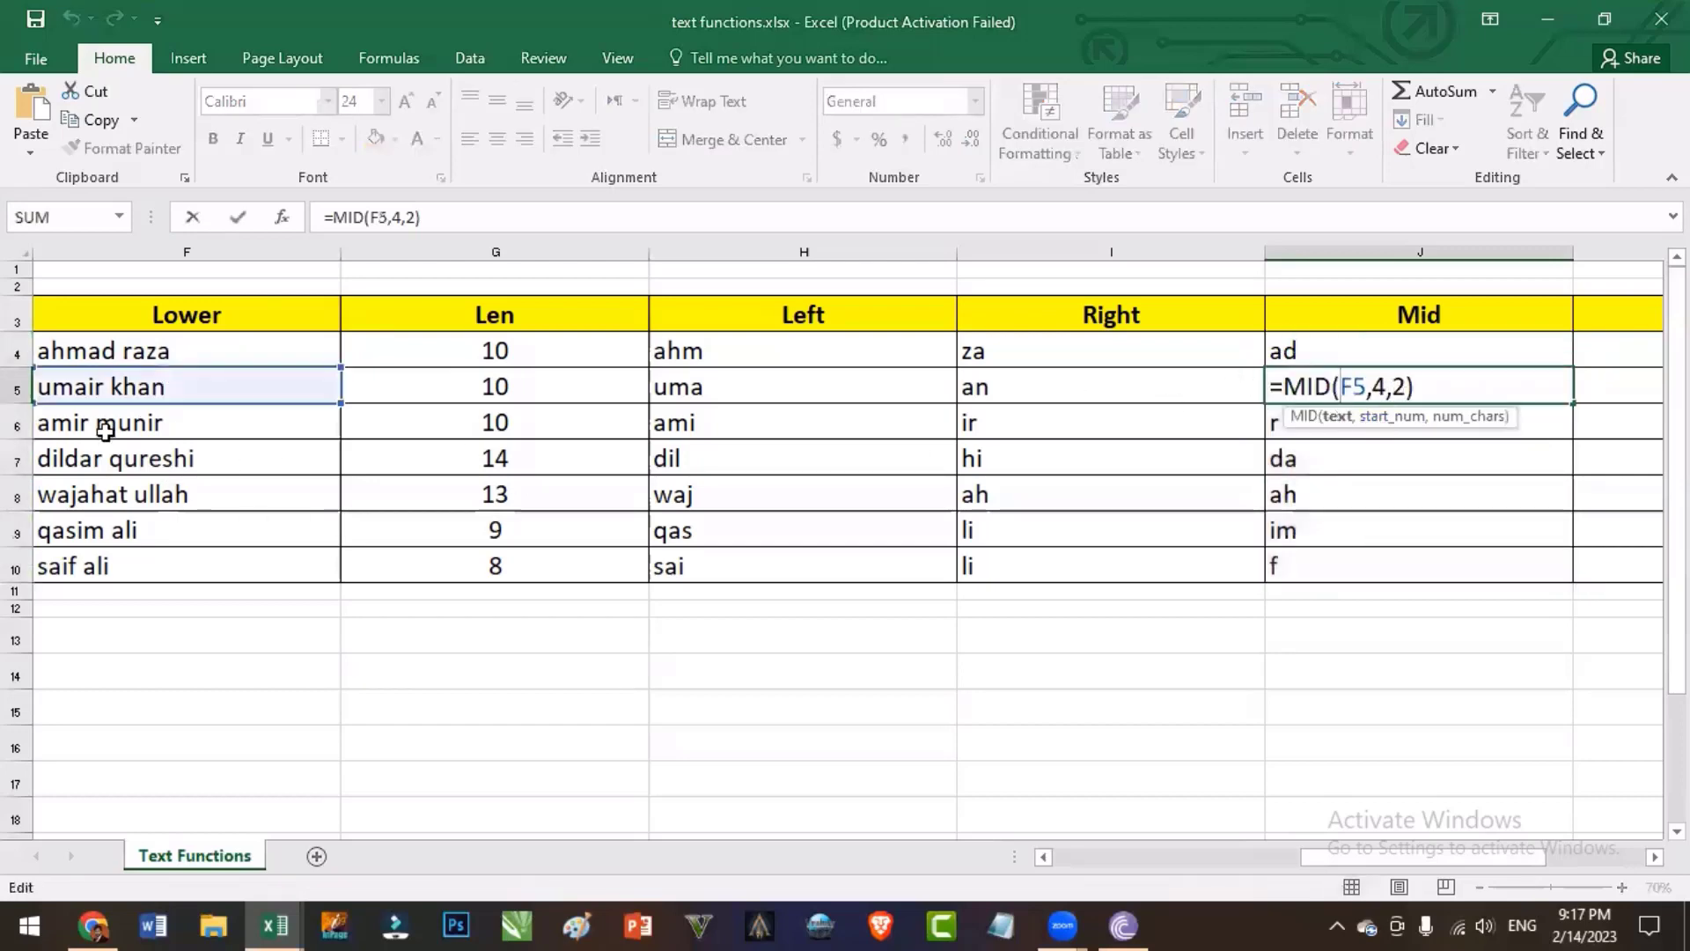
{"action": "key", "text": "Escape"}
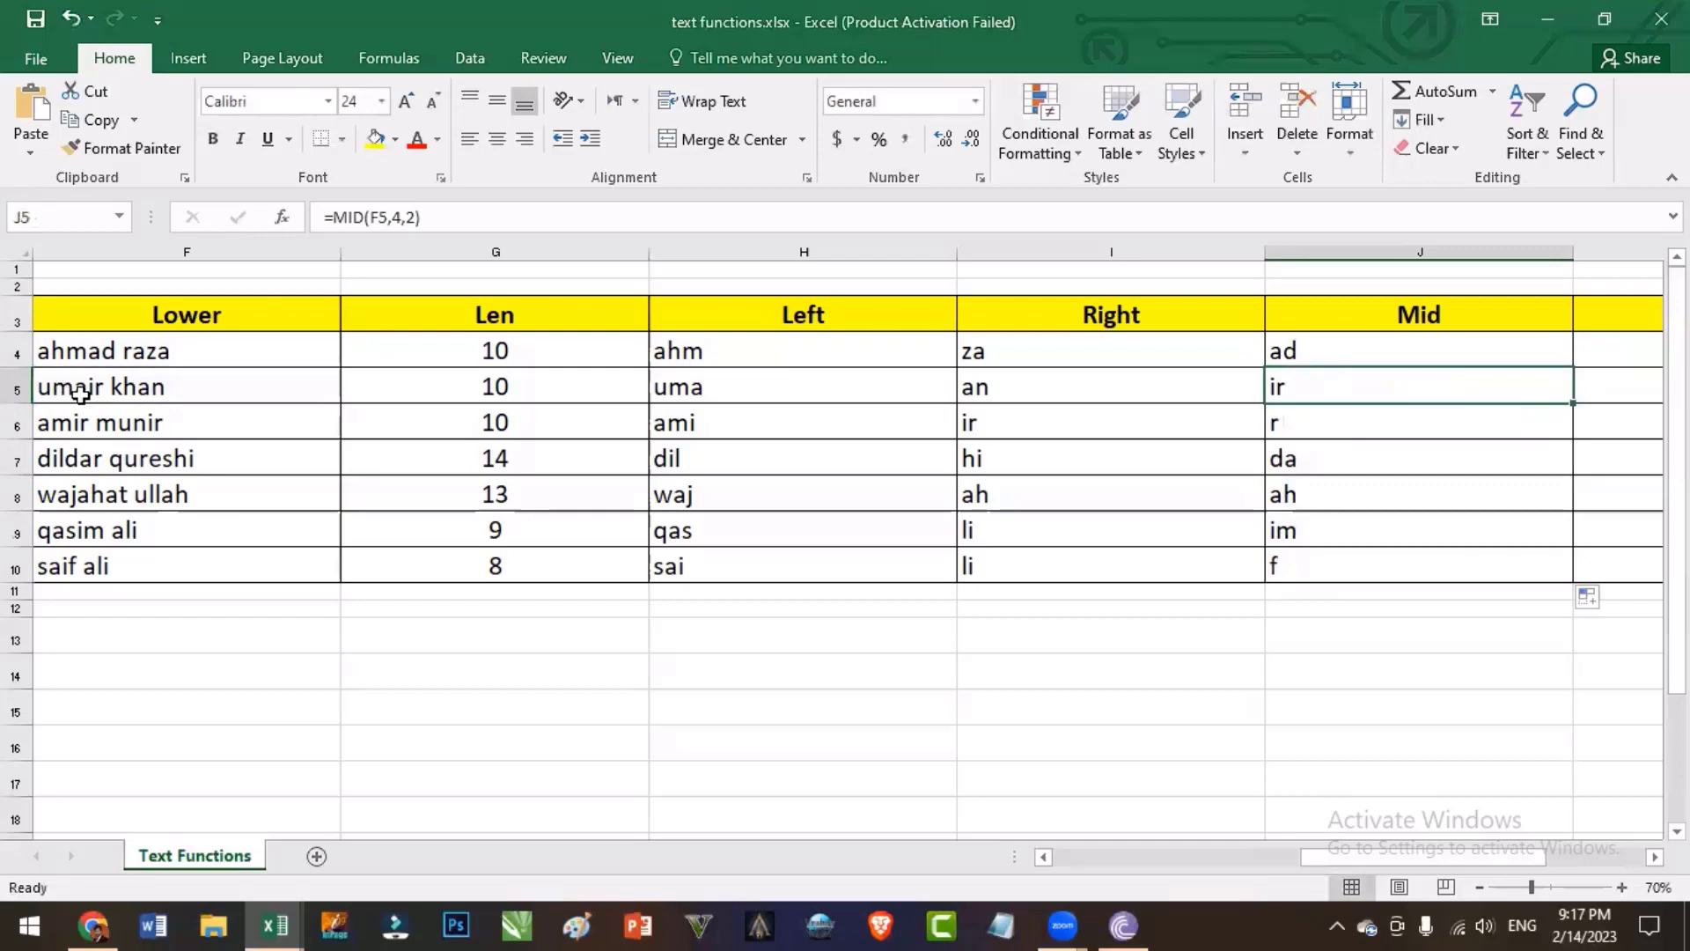
Enter =PROPER(F4) in cell K4 to capitalize the first letter of each word in the lowercase name
{"action": "scroll", "coordinate": [82, 395], "scroll_direction": "right", "scroll_amount": 1}
{"action": "left_click", "coordinate": [1339, 353]}
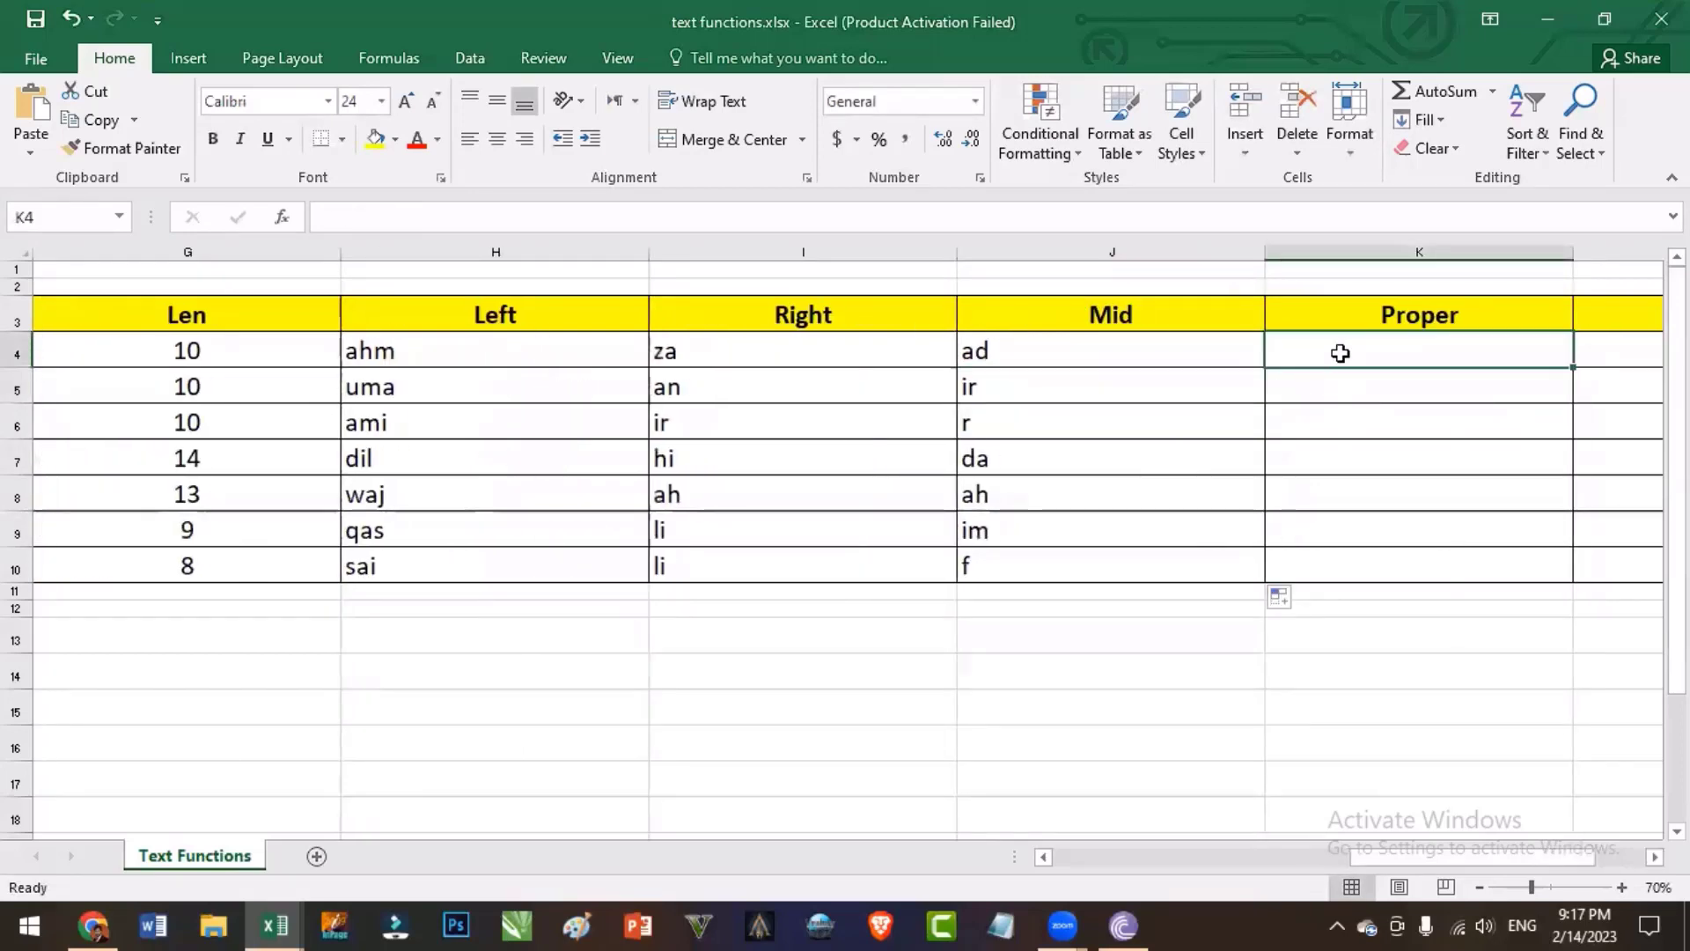
{"action": "type", "text": "=p"}
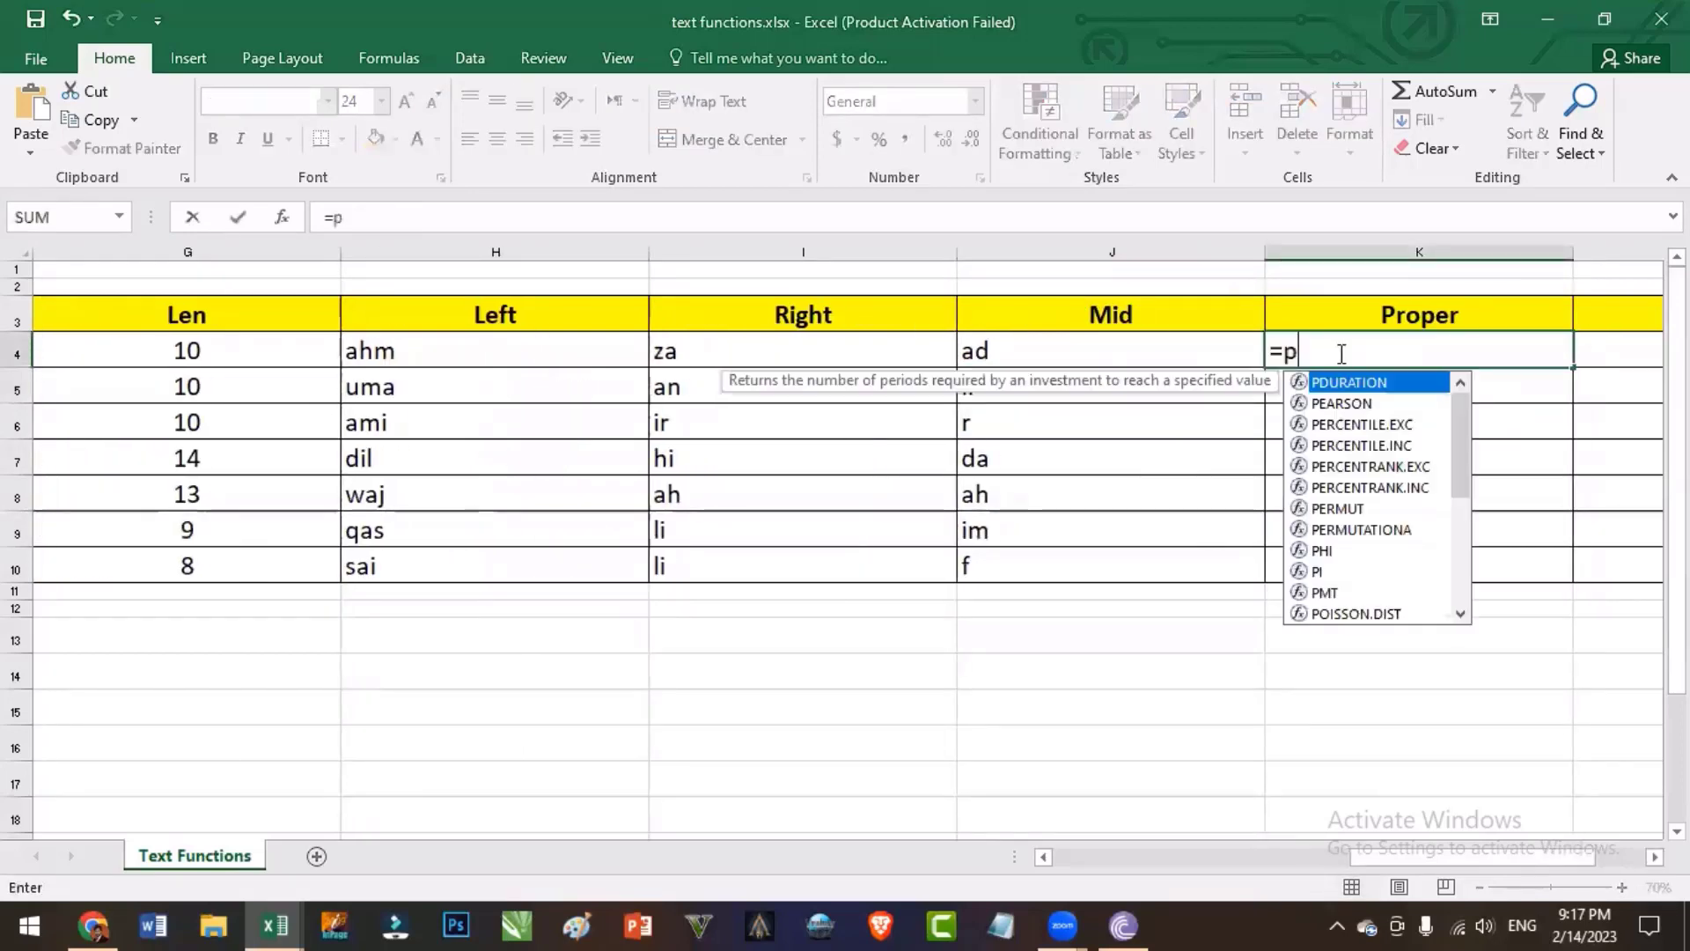
{"action": "type", "text": "roper("}
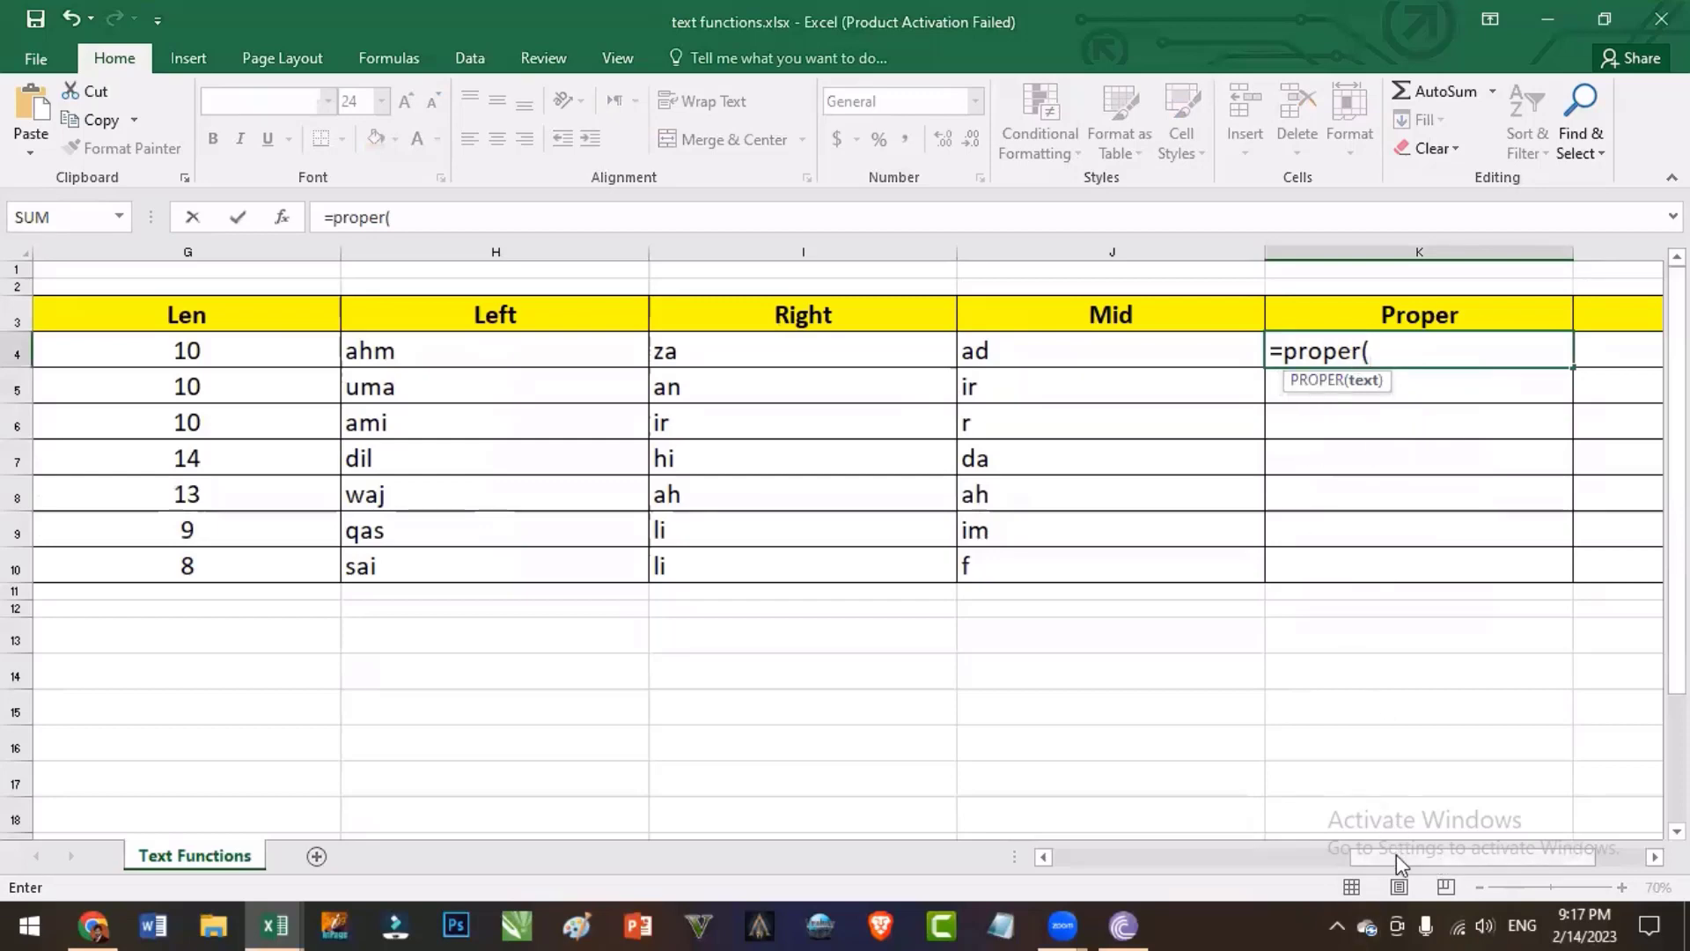
{"action": "left_click_drag", "start_coordinate": [1396, 854], "coordinate": [1294, 871]}
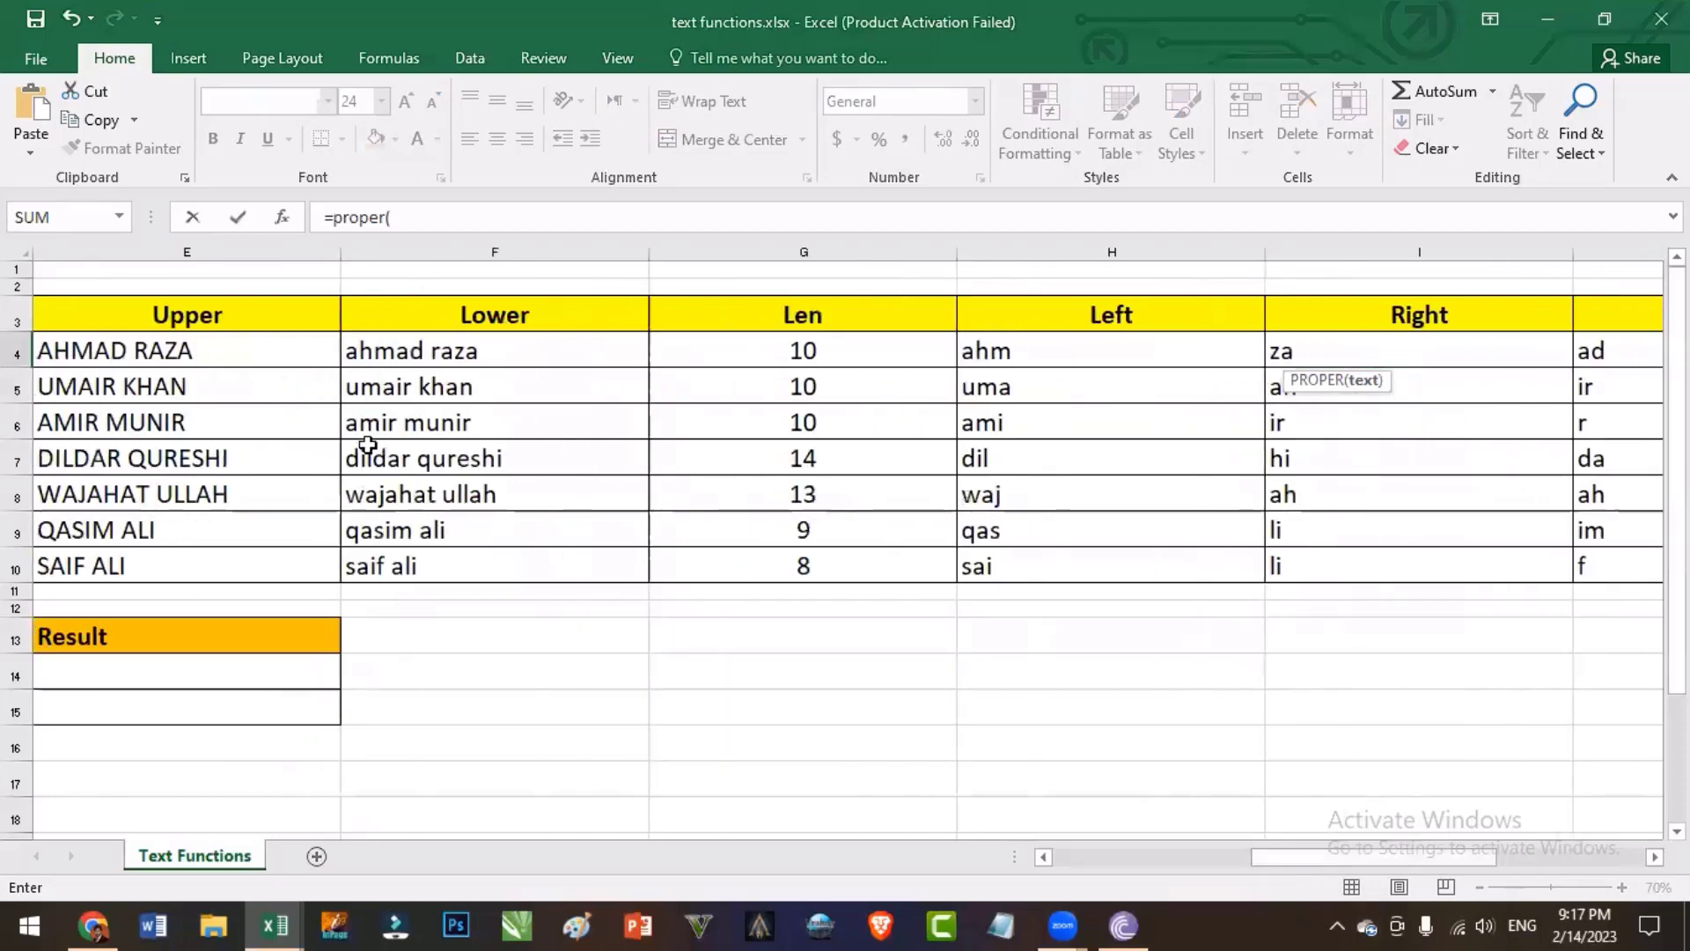
{"action": "left_click", "coordinate": [475, 353]}
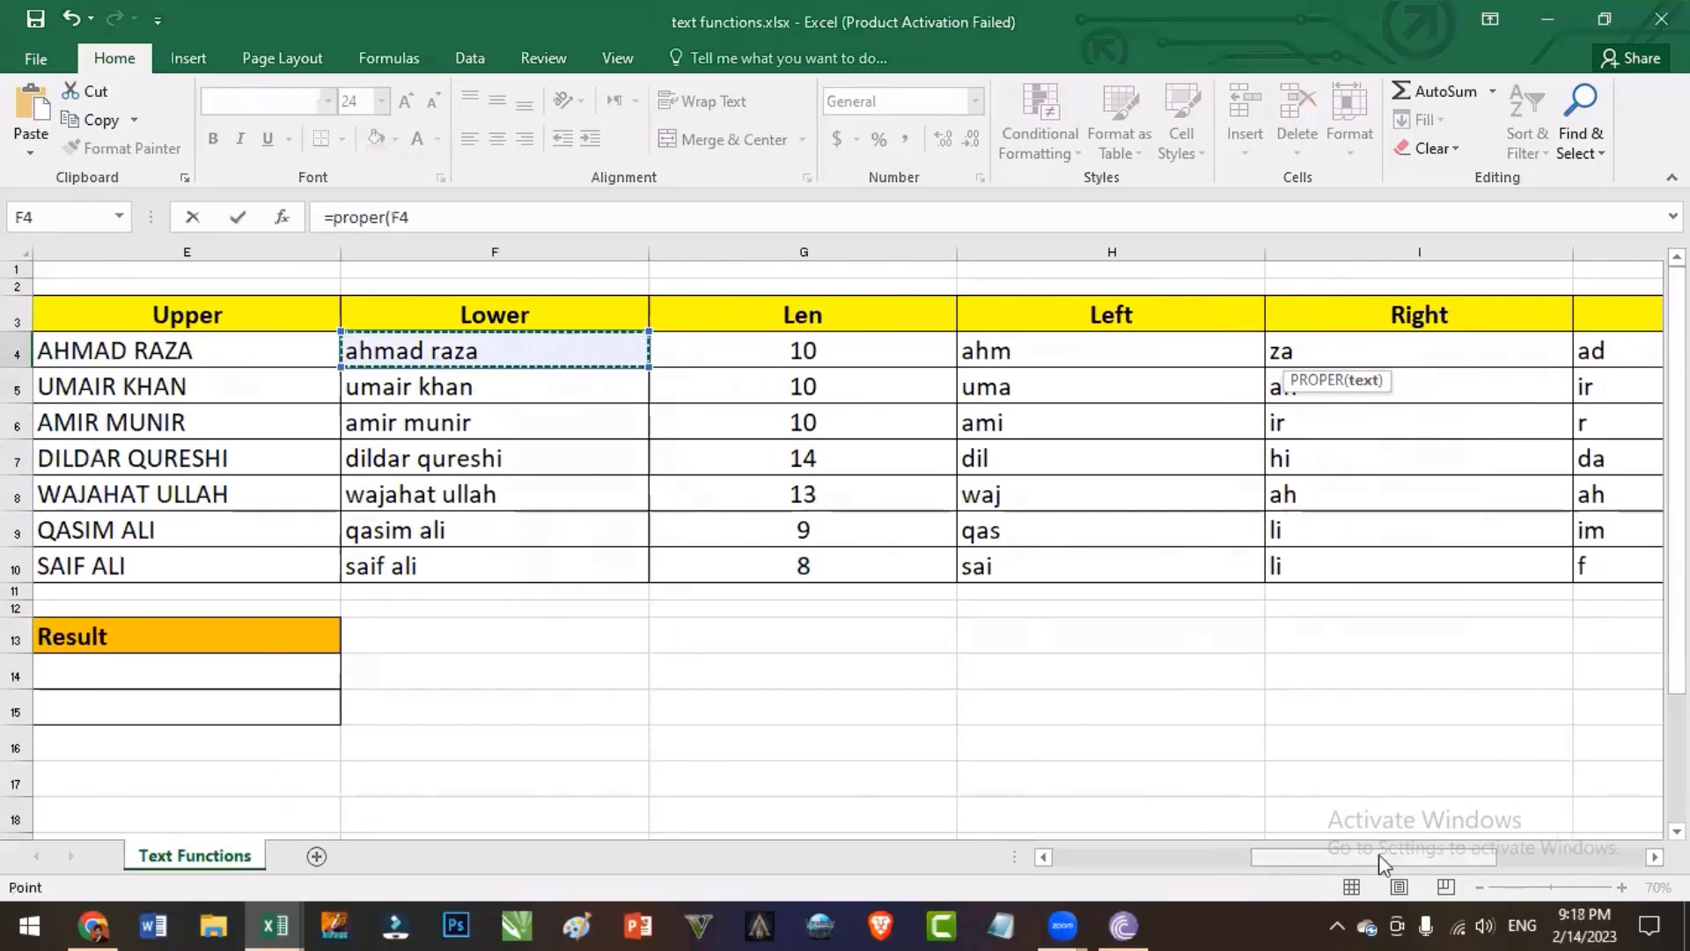
{"action": "left_click_drag", "start_coordinate": [1378, 854], "coordinate": [1430, 840]}
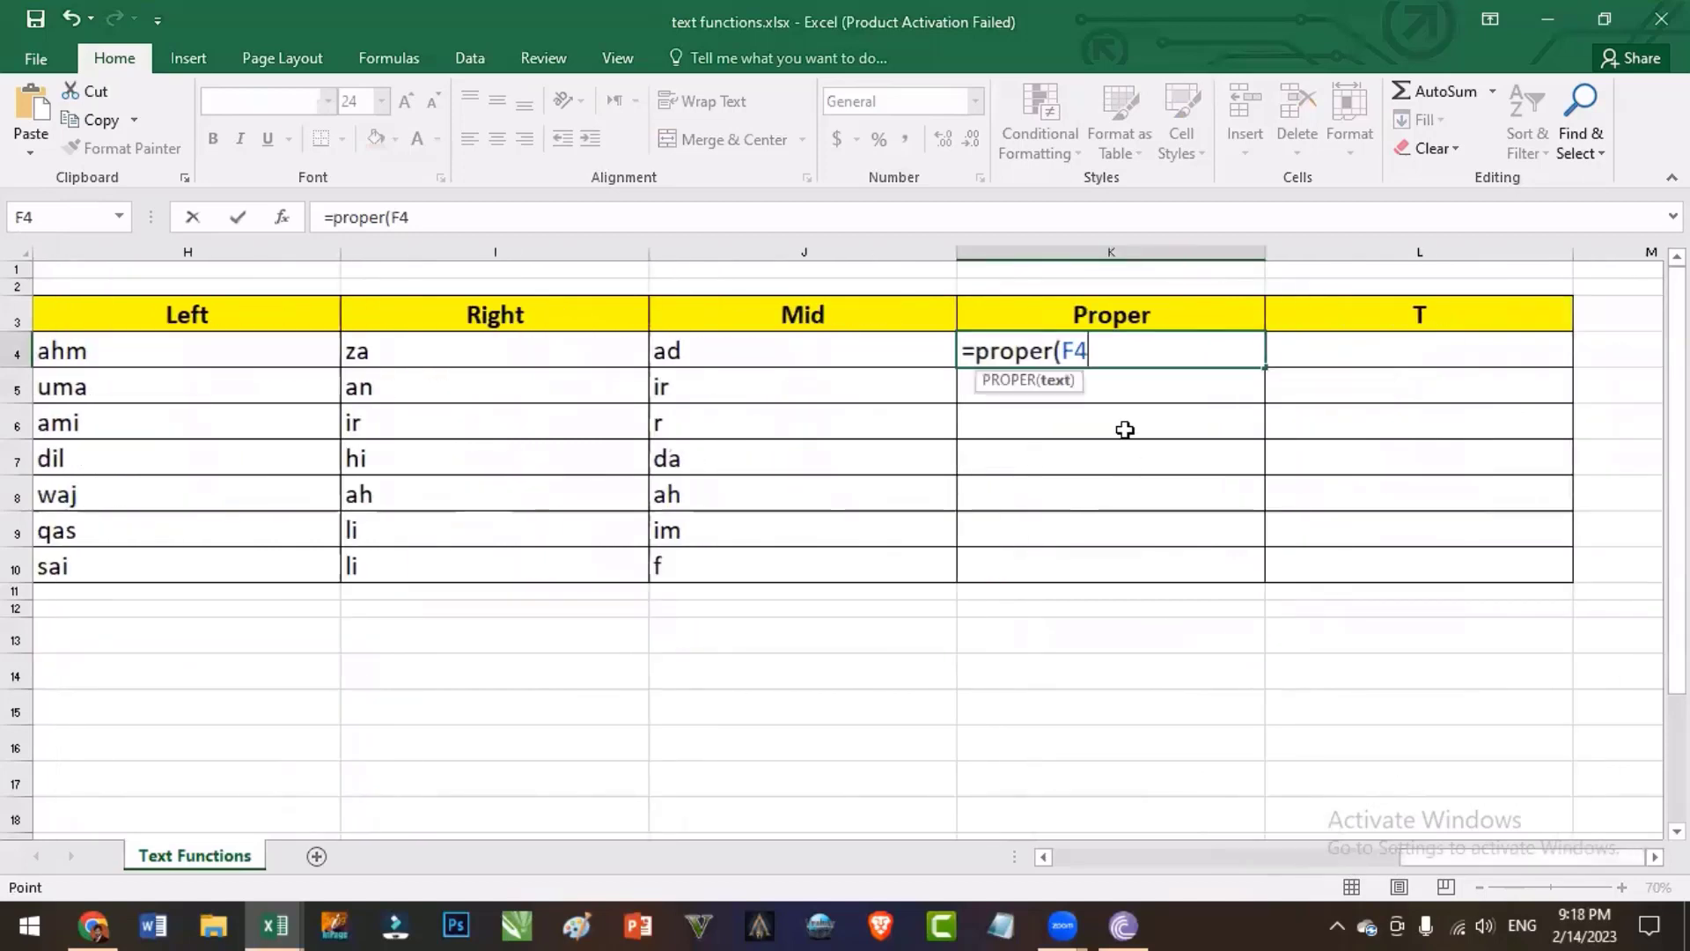
{"action": "key", "text": "Return"}
{"action": "left_click", "coordinate": [977, 345]}
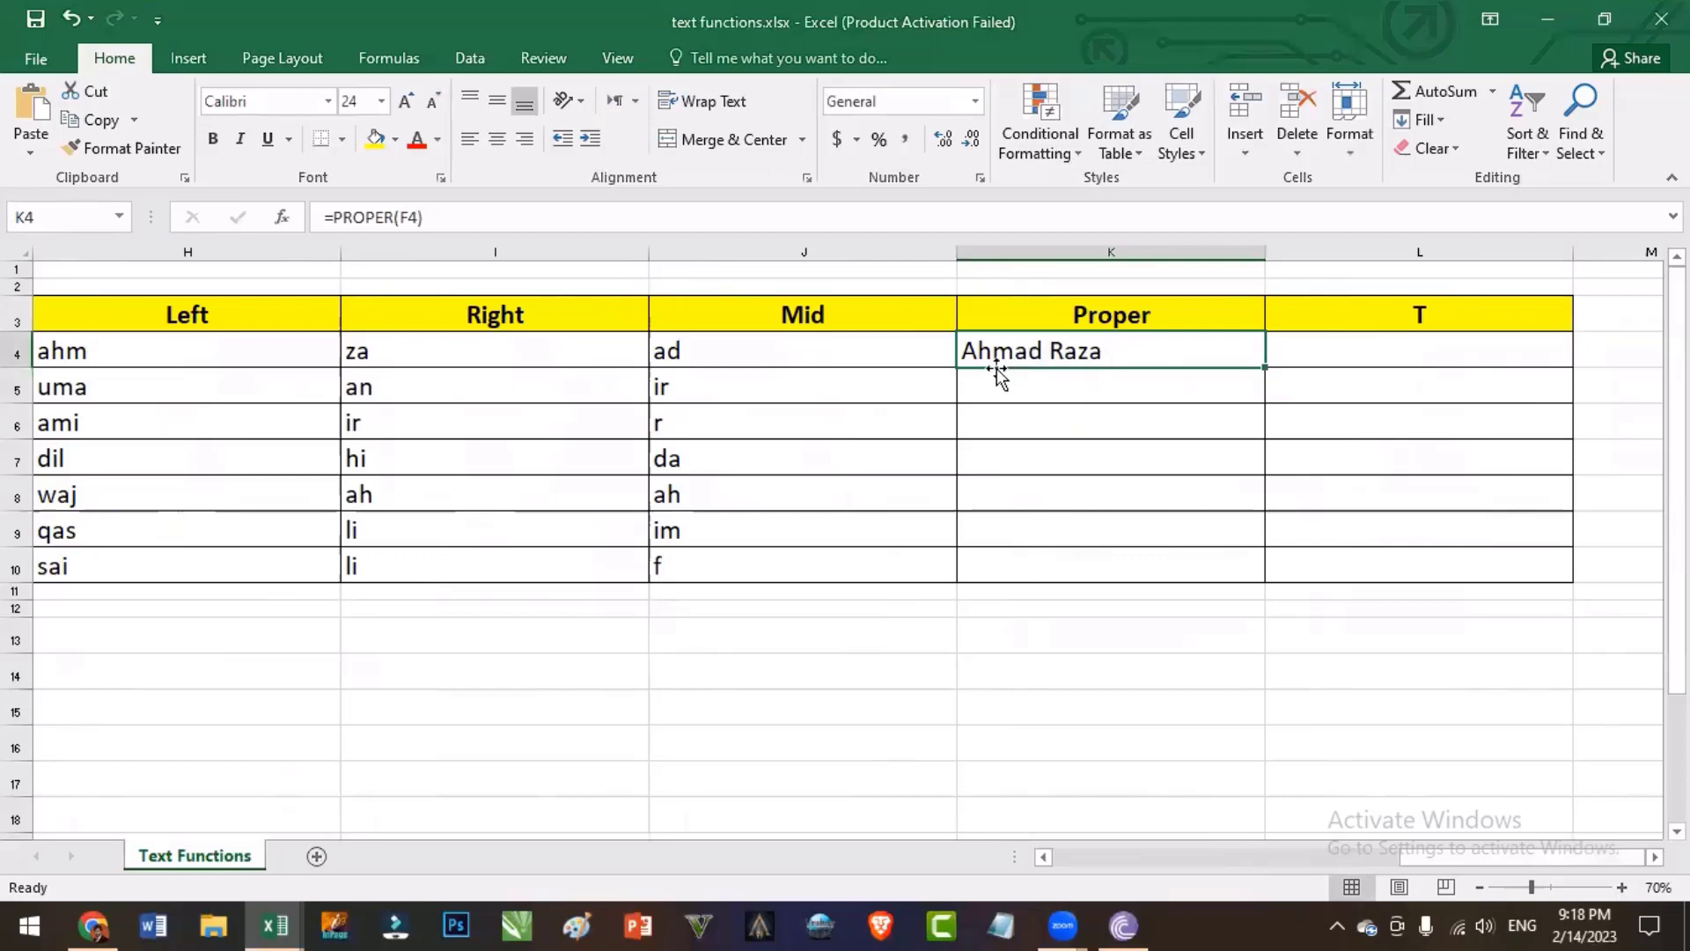
Compare K4 with its source name in F4, and copy the PROPER formula down through K10
{"action": "left_click_drag", "start_coordinate": [1407, 851], "coordinate": [1255, 863]}
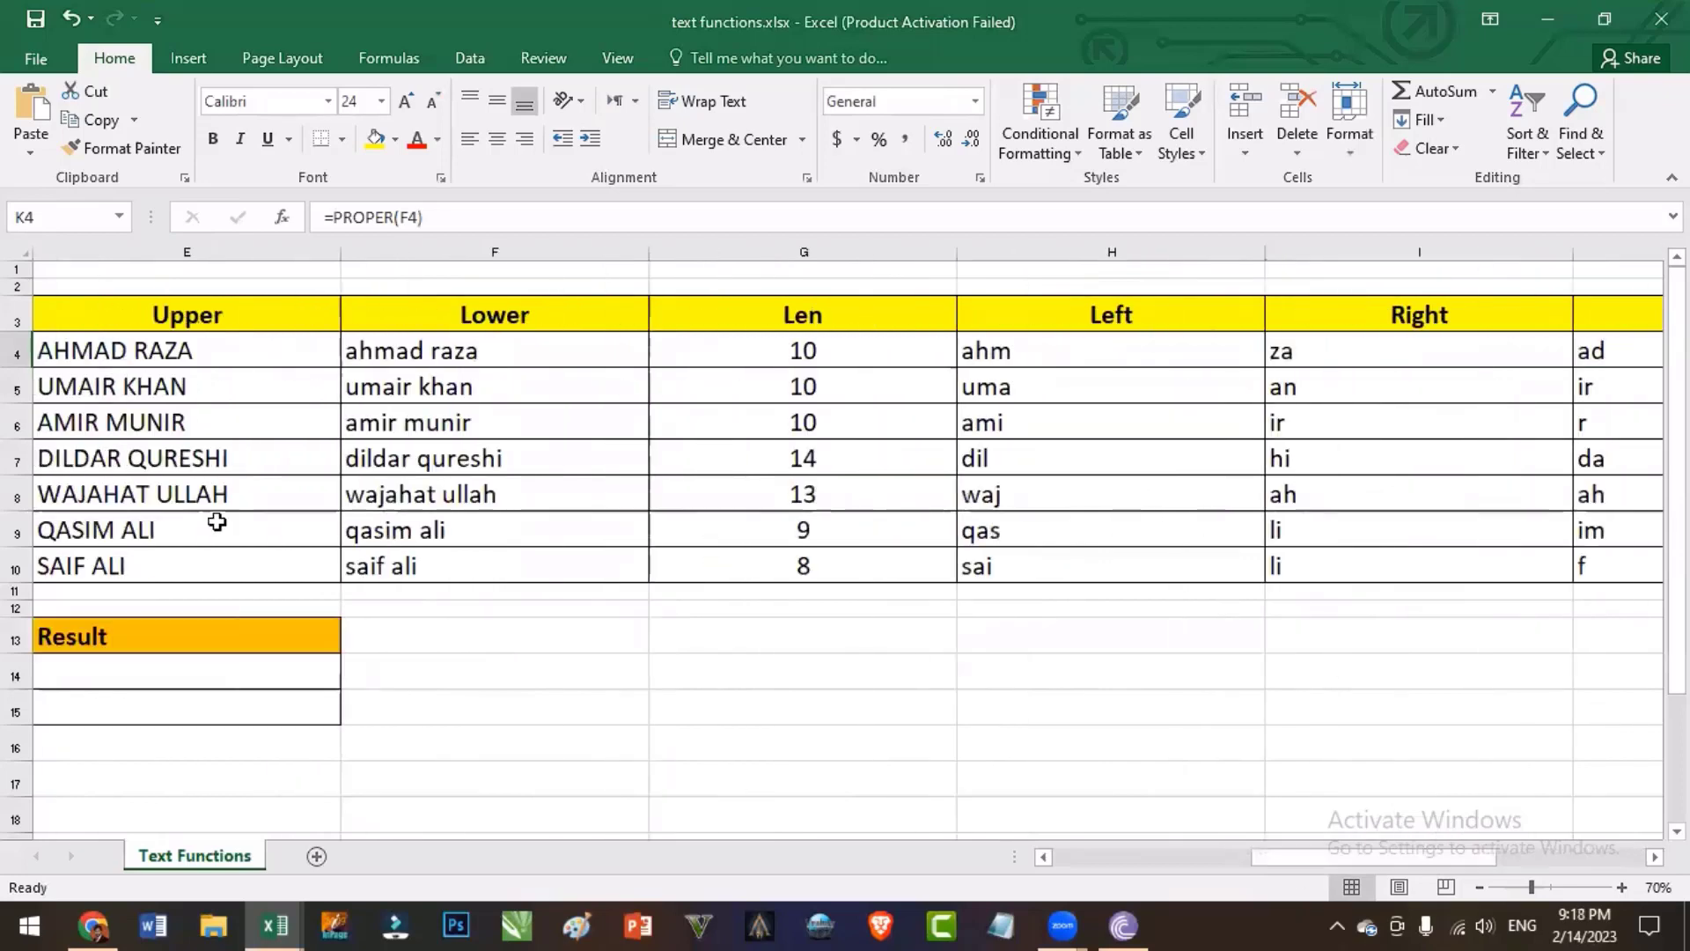
{"action": "left_click", "coordinate": [423, 351]}
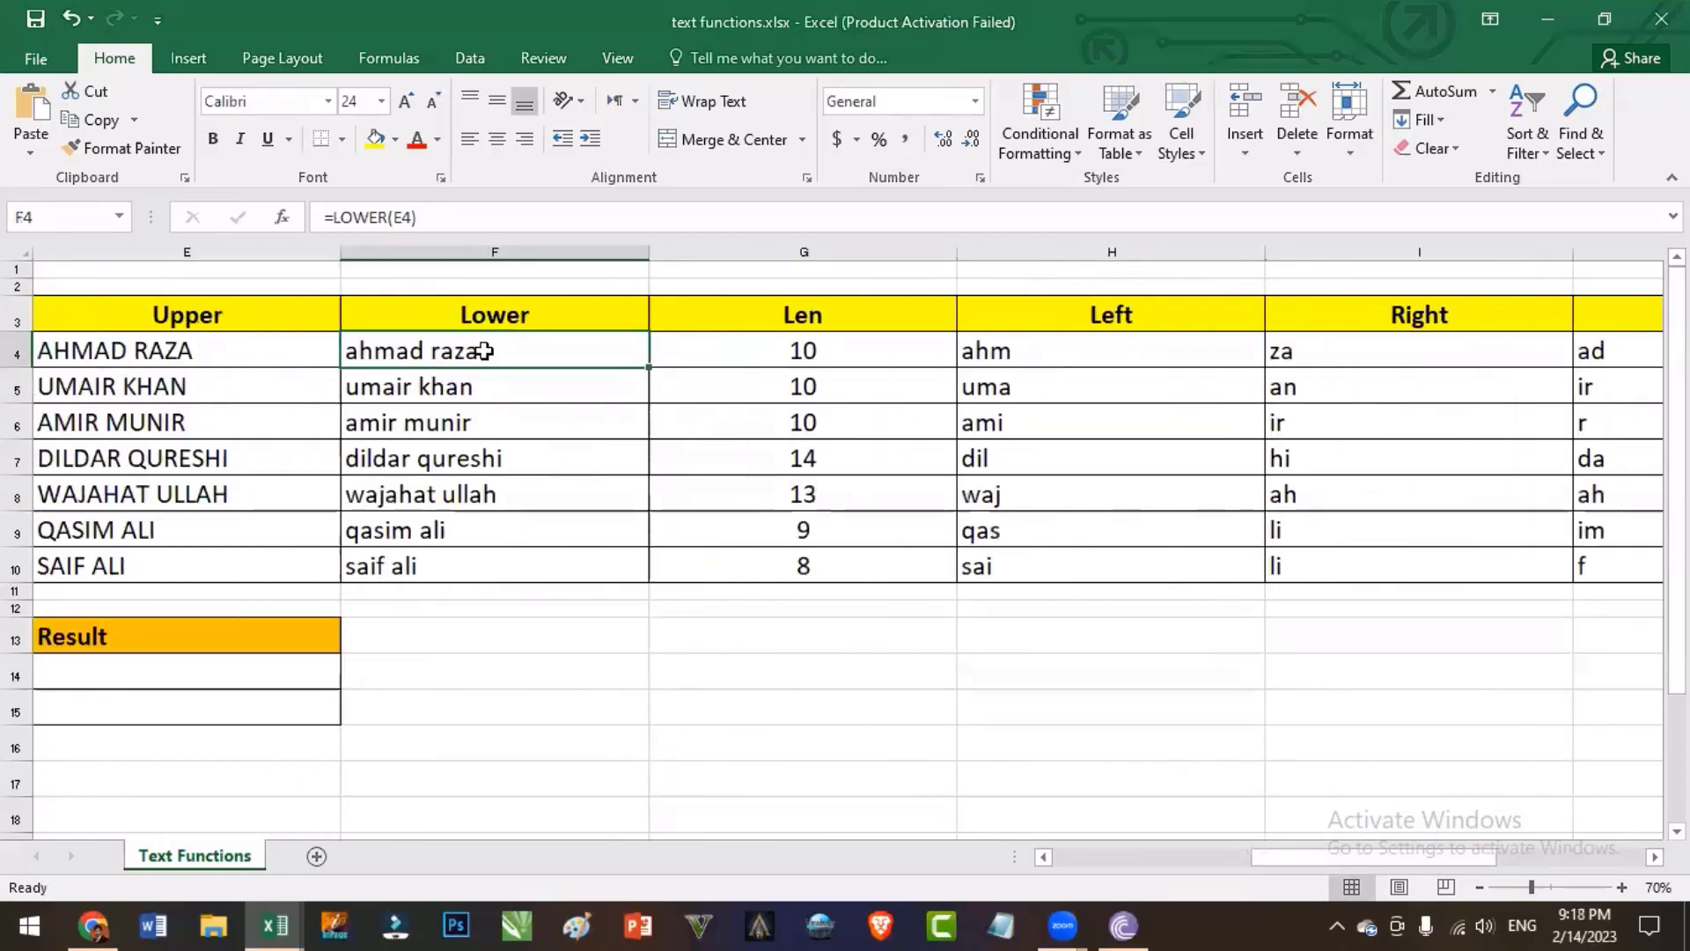
{"action": "left_click_drag", "start_coordinate": [1320, 870], "coordinate": [1507, 875]}
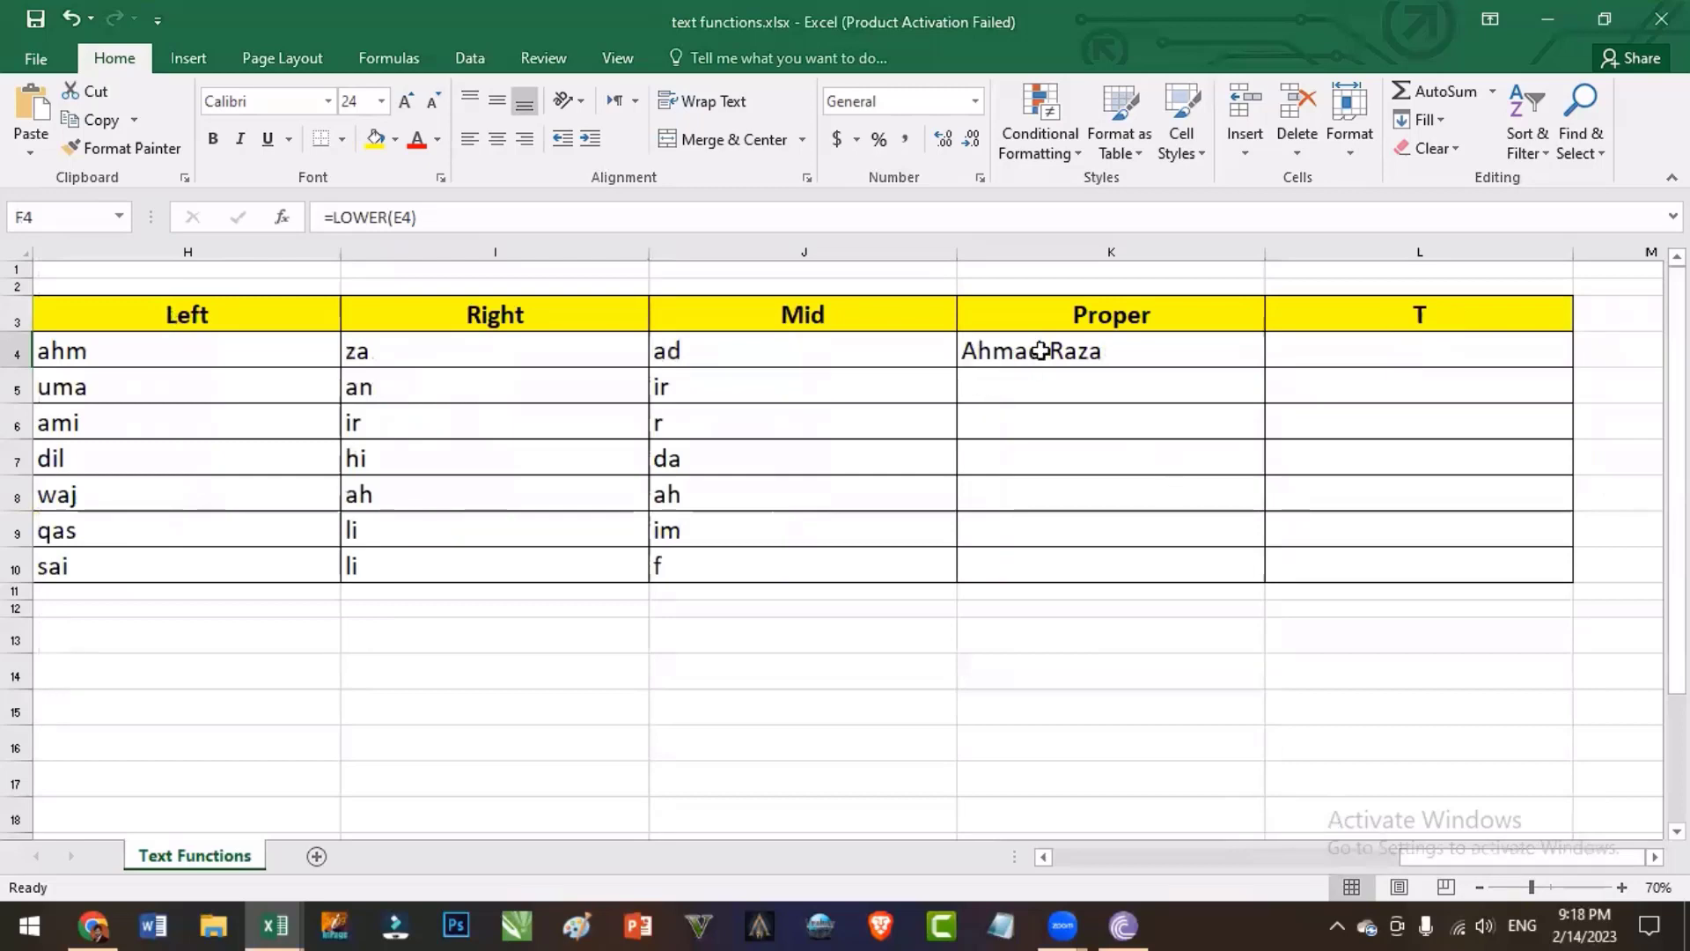
{"action": "left_click", "coordinate": [1092, 355]}
{"action": "left_click_drag", "start_coordinate": [1265, 365], "coordinate": [1268, 578]}
{"action": "left_click", "coordinate": [975, 389]}
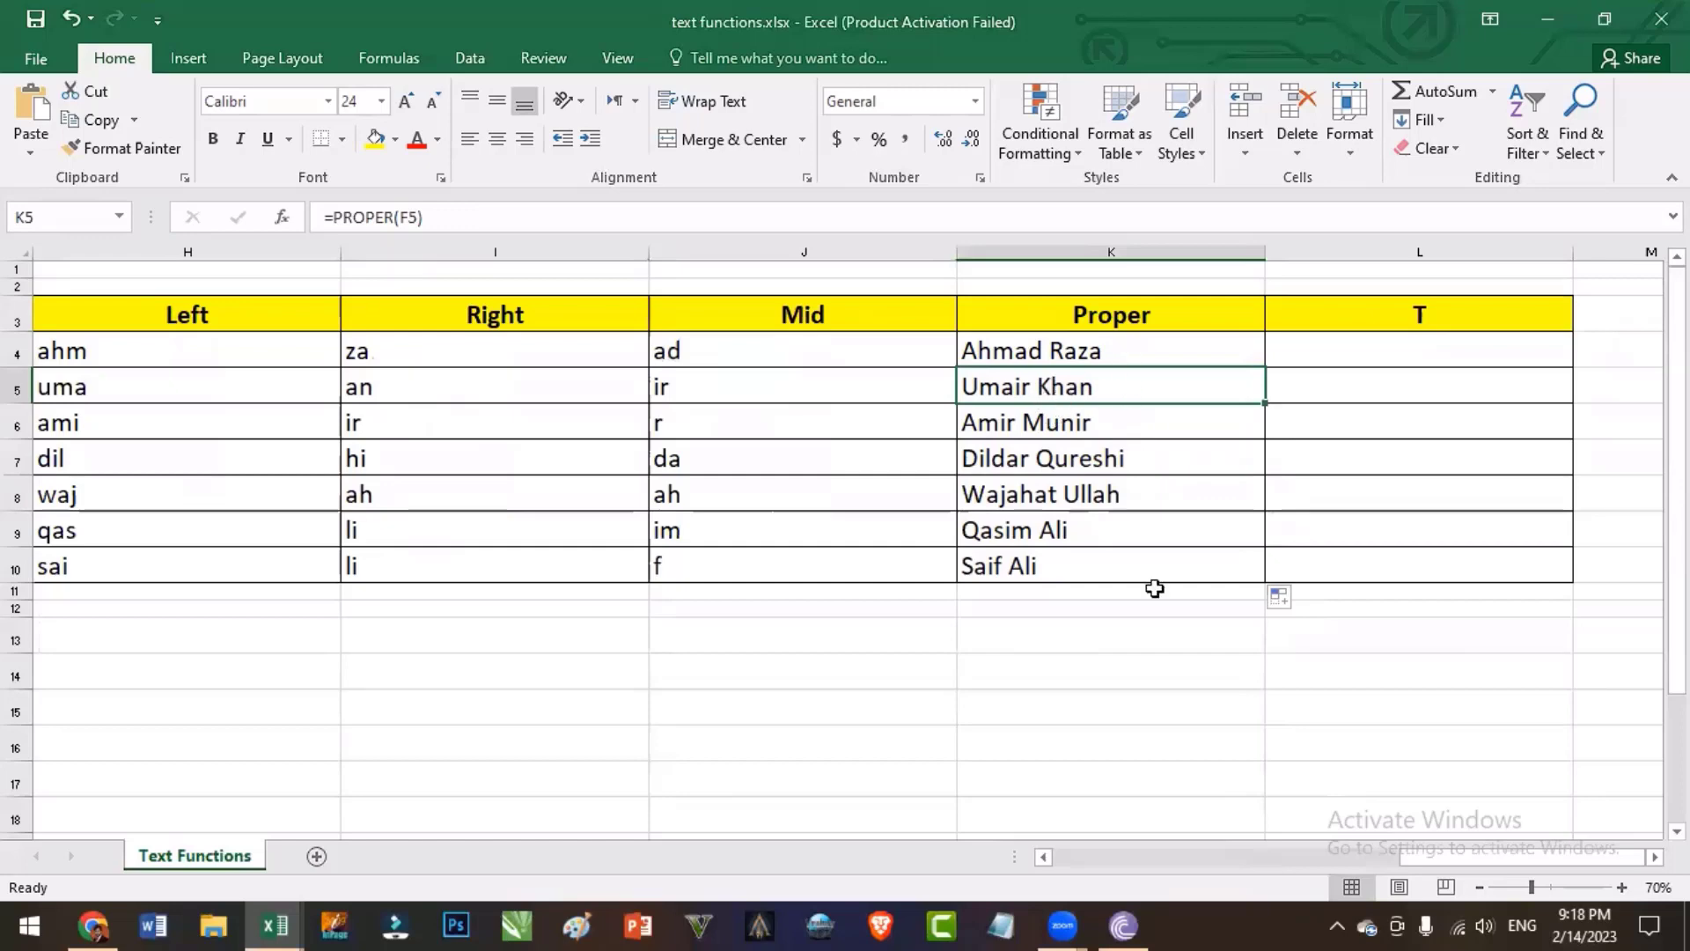
Enter =T(K4) in cell L4 to return the proper-case name only if it is text
{"action": "left_click", "coordinate": [1351, 346]}
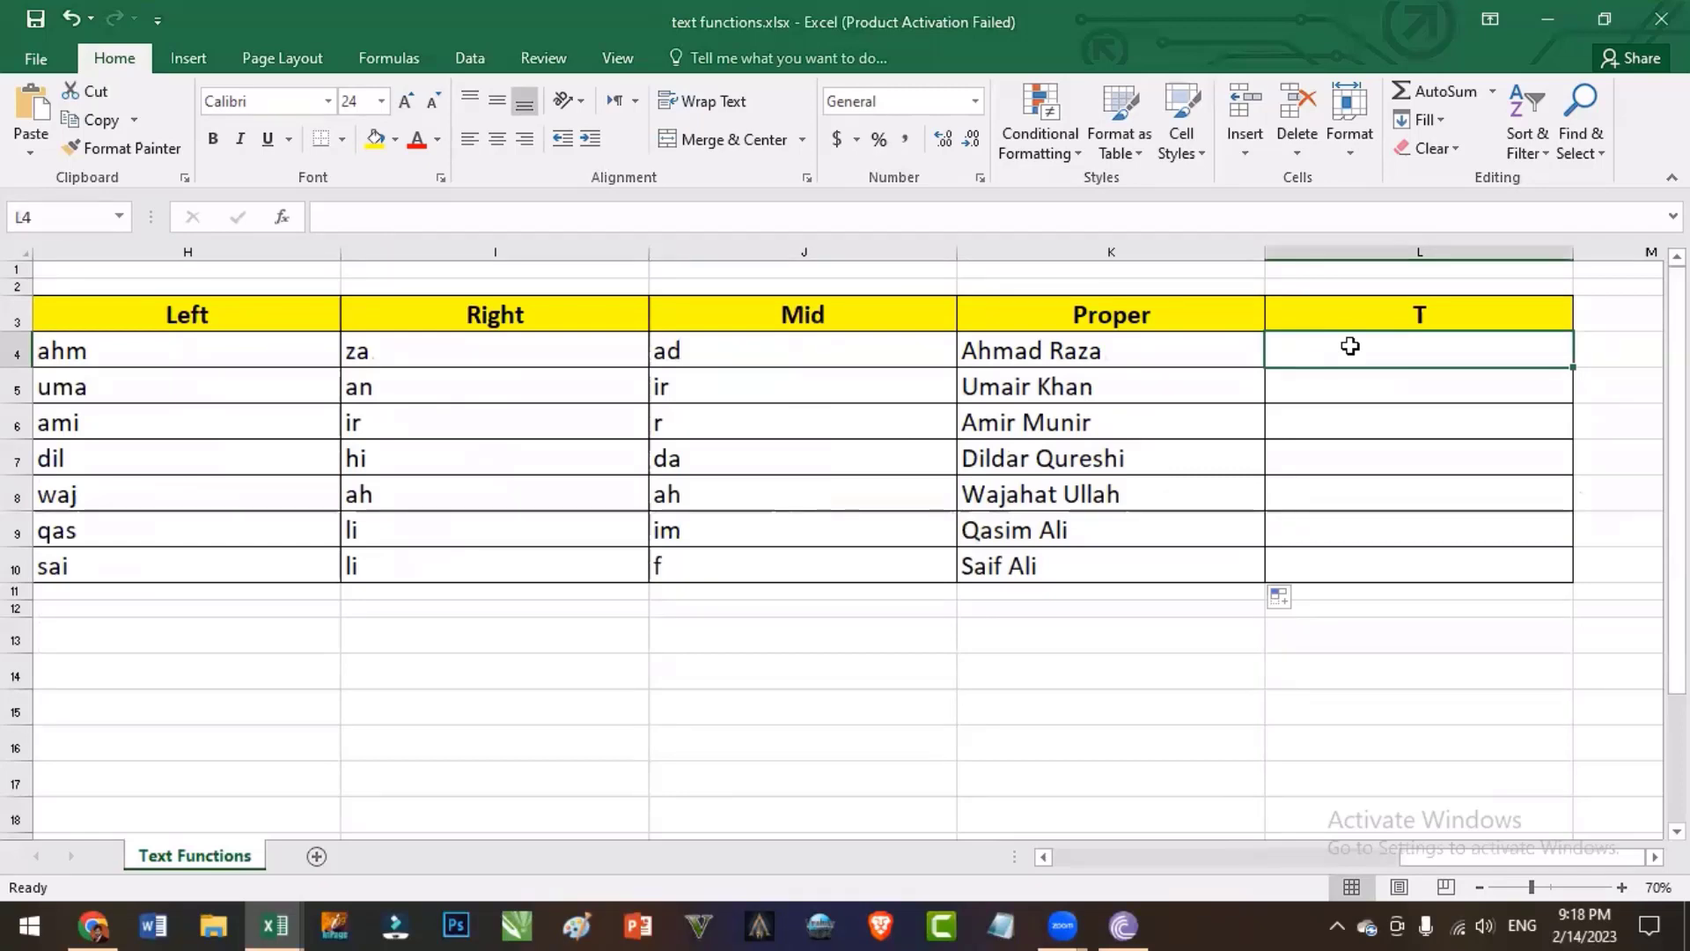
{"action": "type", "text": "="}
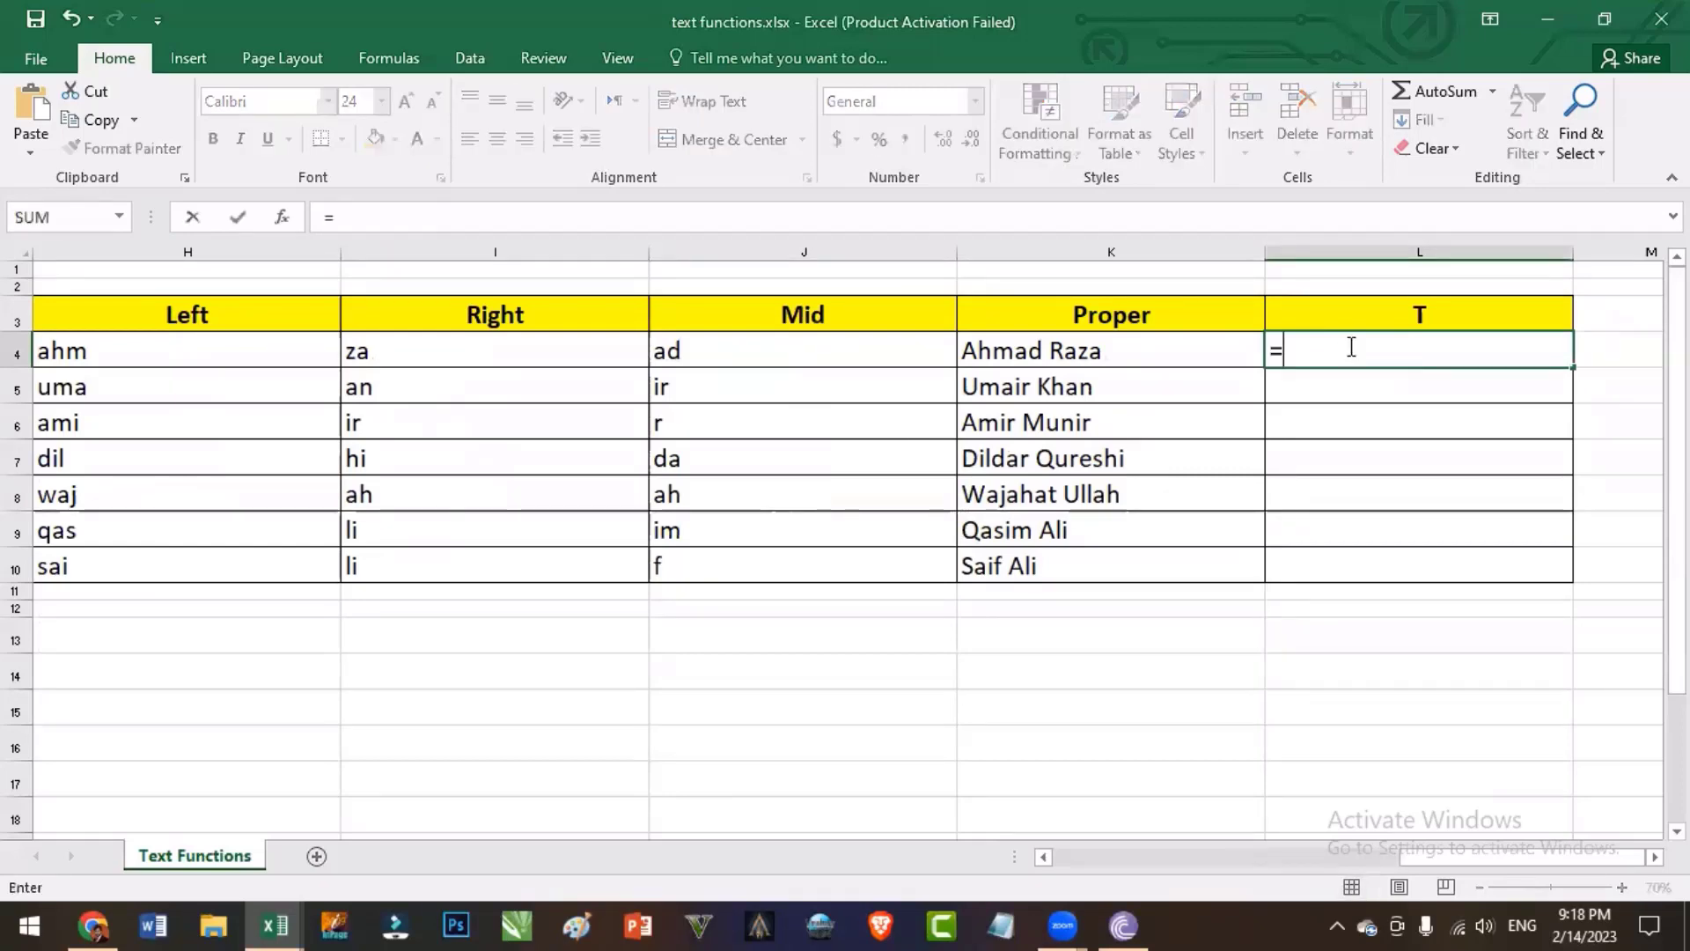
{"action": "type", "text": "t("}
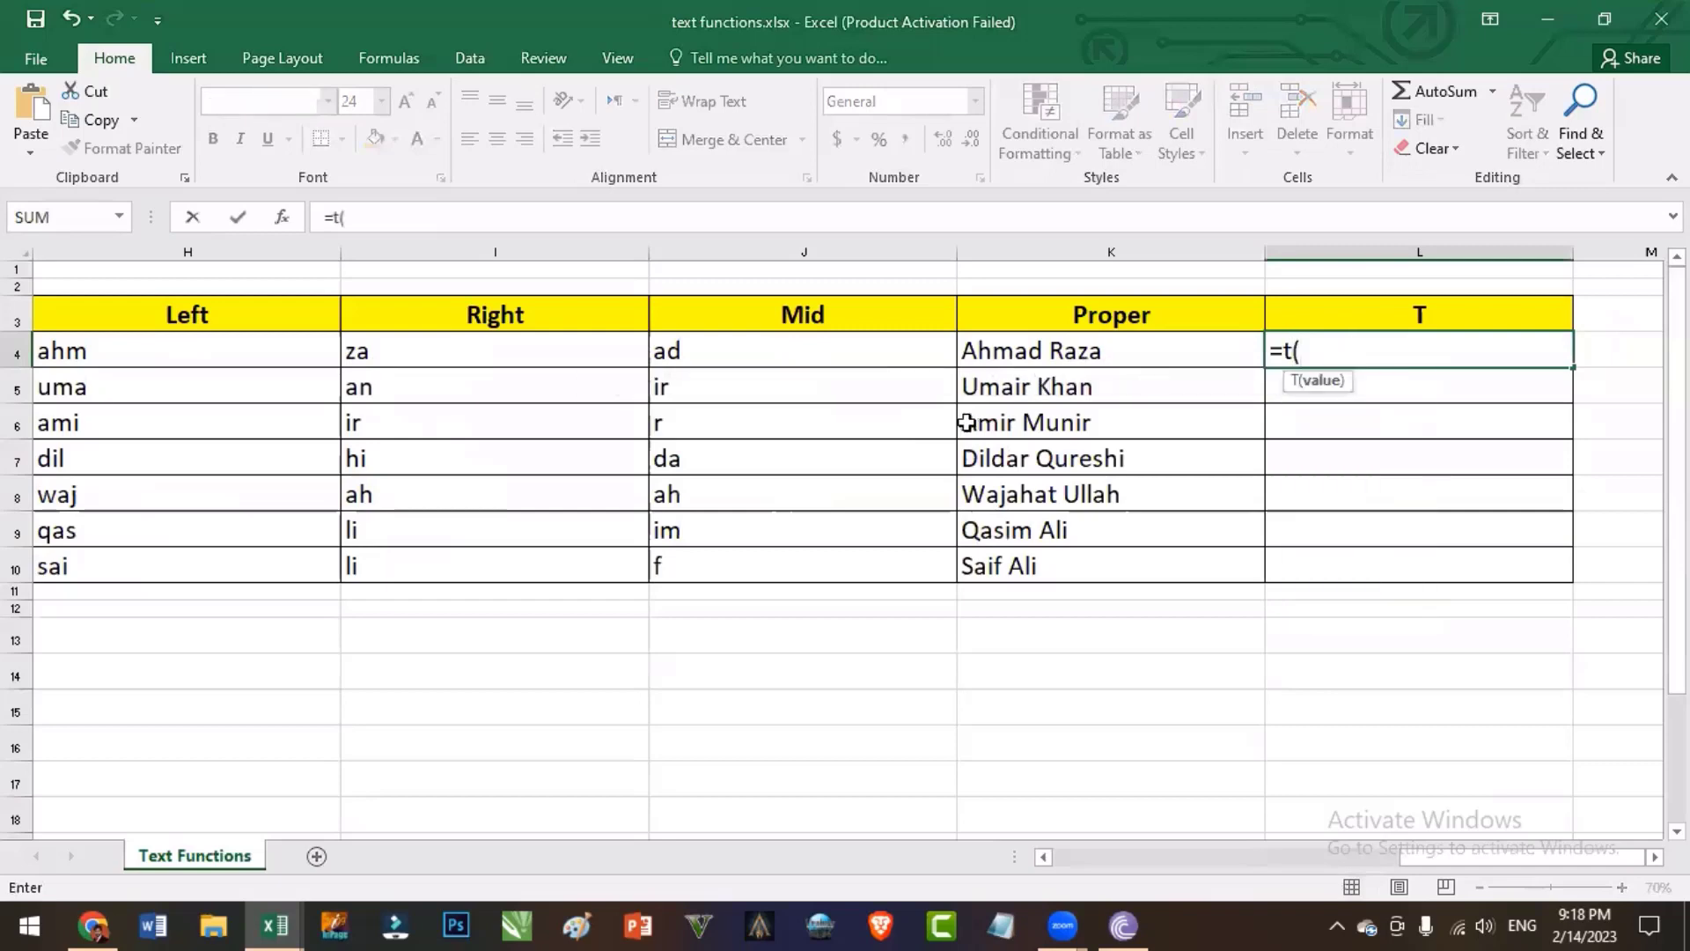
{"action": "left_click", "coordinate": [1081, 355]}
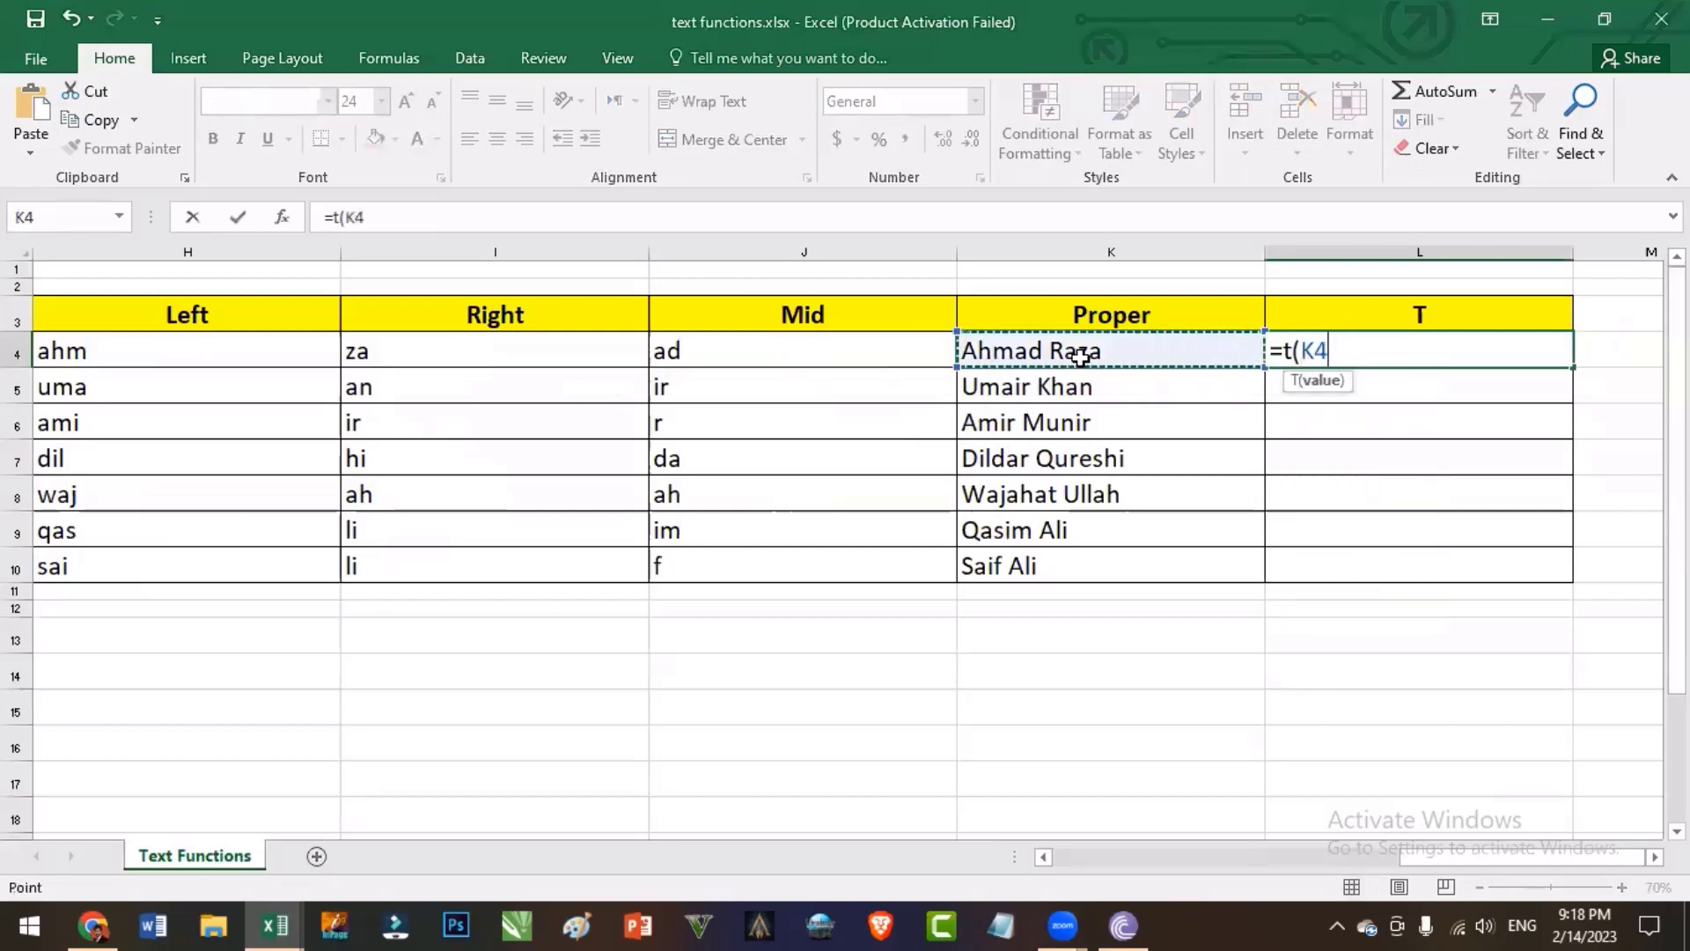
{"action": "type", "text": ")"}
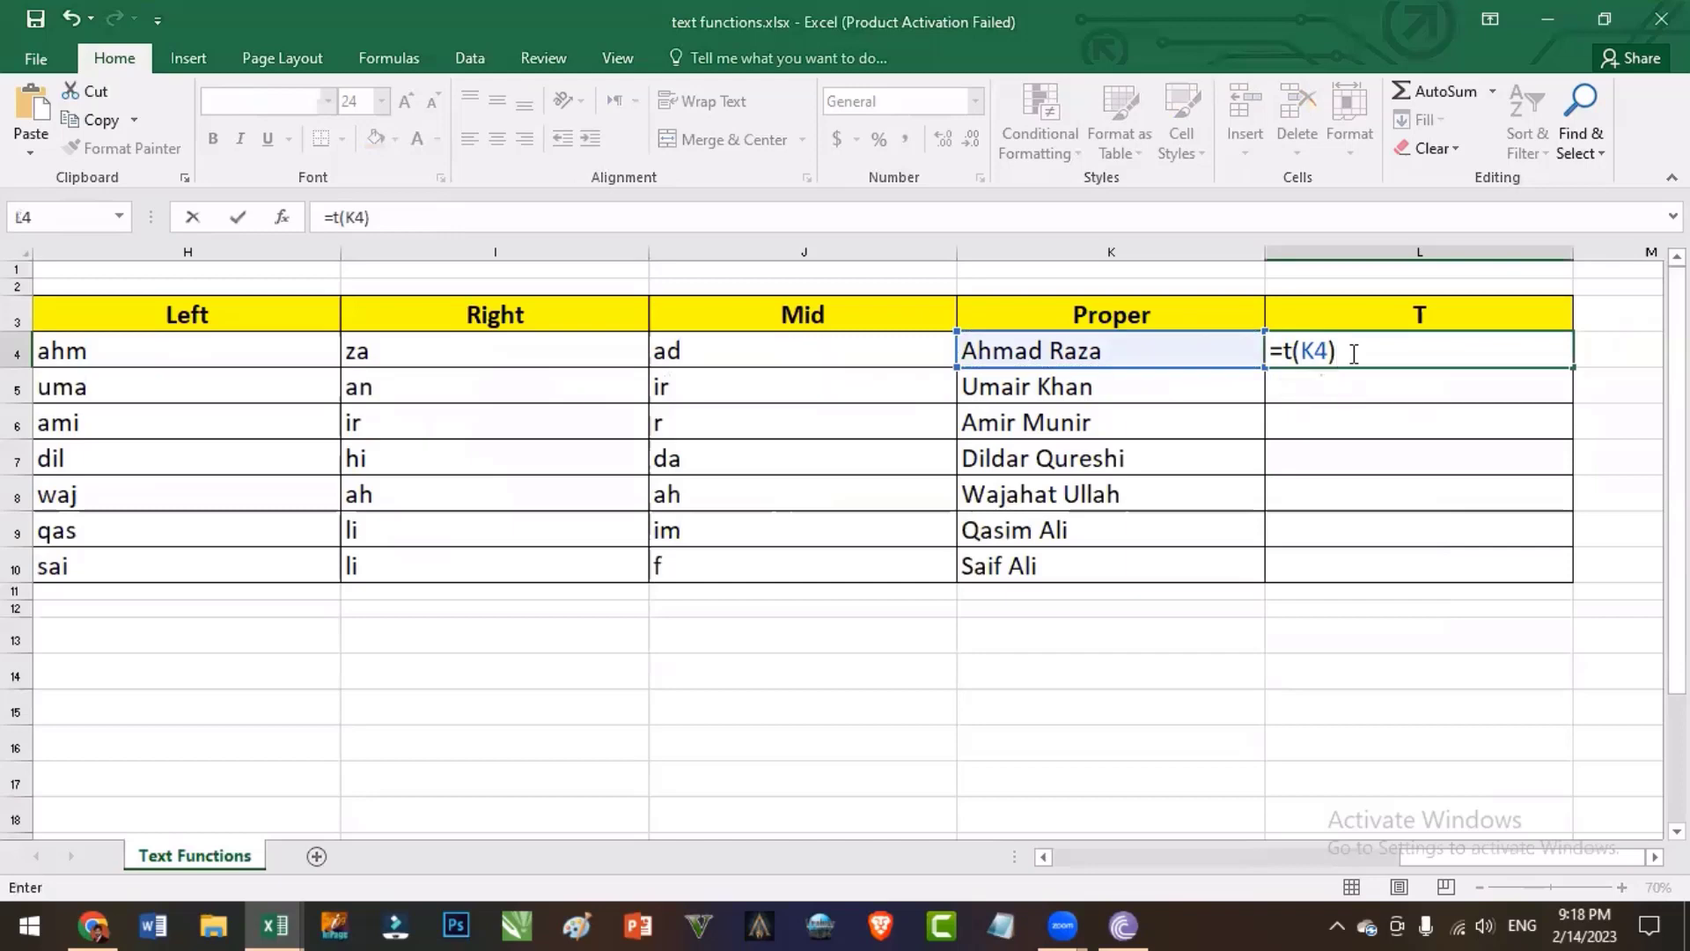
{"action": "key", "text": "Return"}
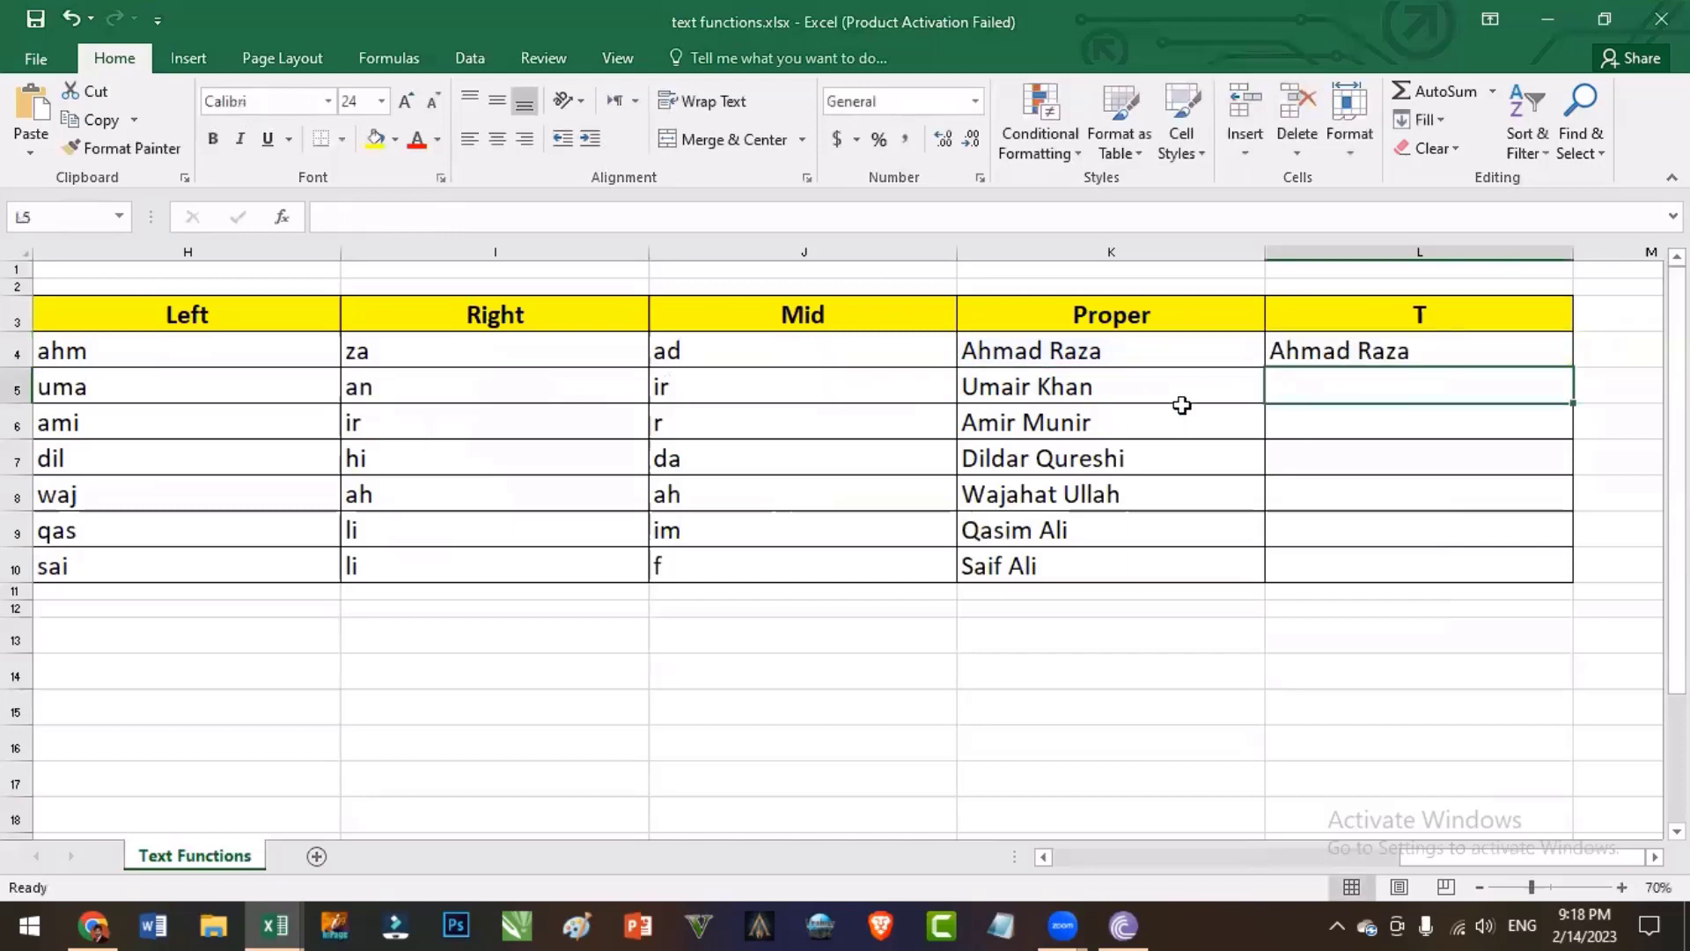
{"action": "left_click", "coordinate": [1331, 352]}
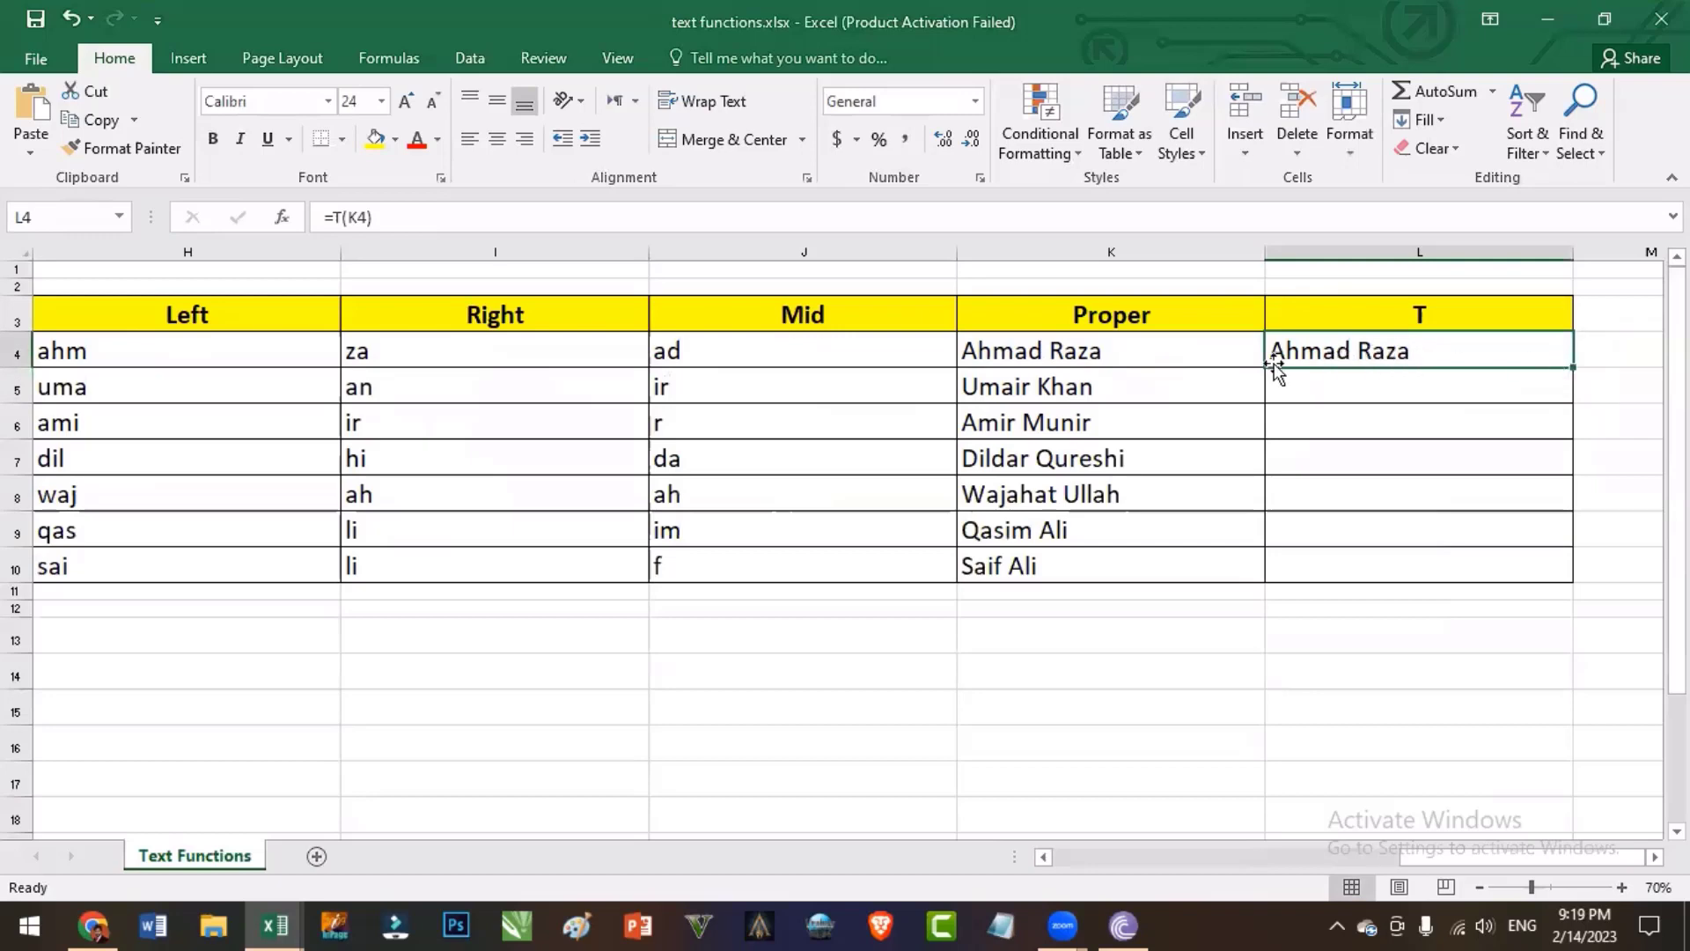
Replace the PROPER formula in K4 with the number 1 and center it horizontally in the cell
{"action": "left_click", "coordinate": [1137, 364]}
{"action": "type", "text": "1"}
{"action": "key", "text": "Return"}
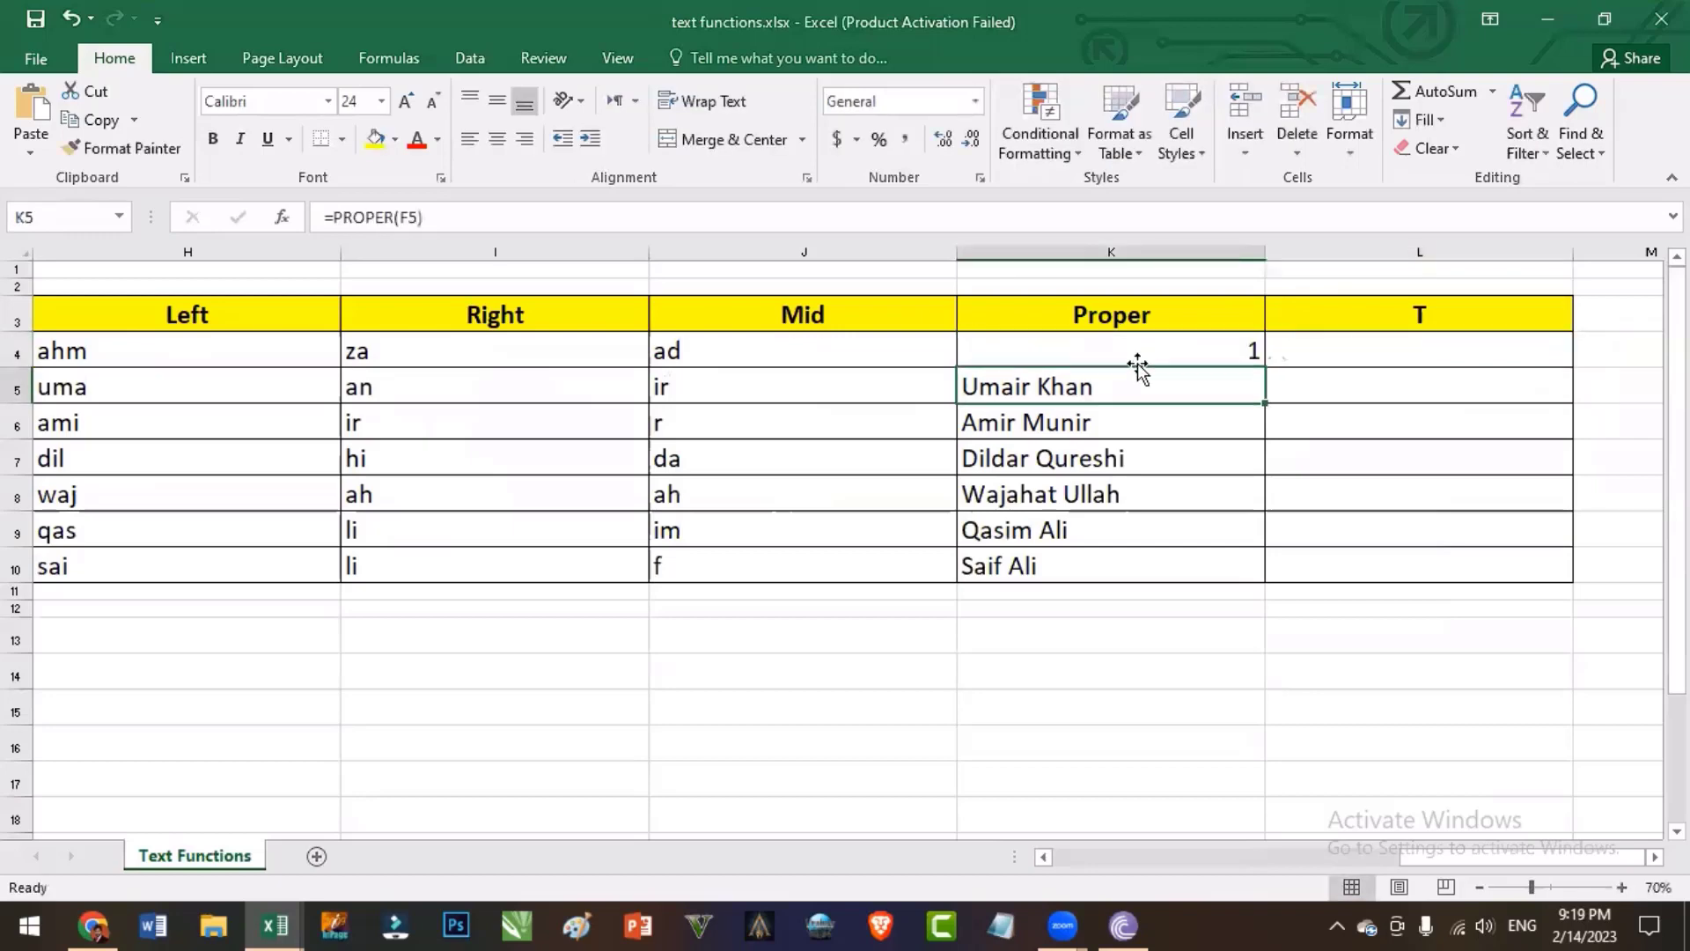
{"action": "left_click", "coordinate": [1461, 346]}
{"action": "left_click", "coordinate": [1200, 349]}
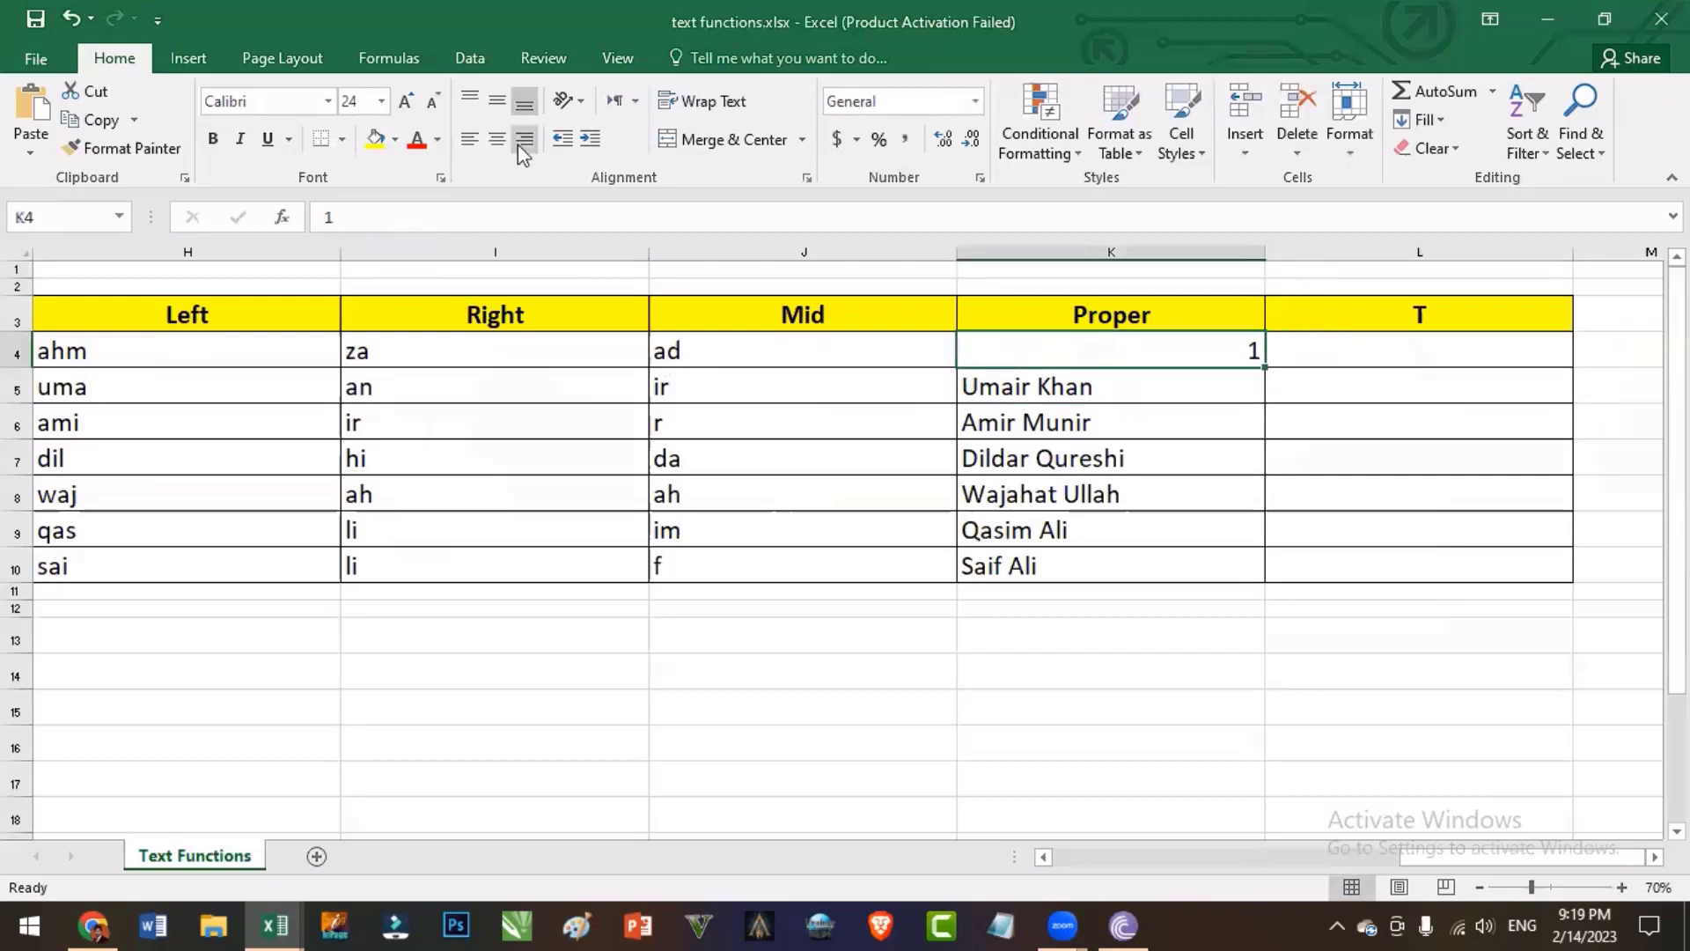
{"action": "left_click", "coordinate": [498, 138]}
Examine how L4's T formula treats the numeric value in K4
{"action": "left_click", "coordinate": [1306, 357]}
{"action": "double_click", "coordinate": [1397, 348]}
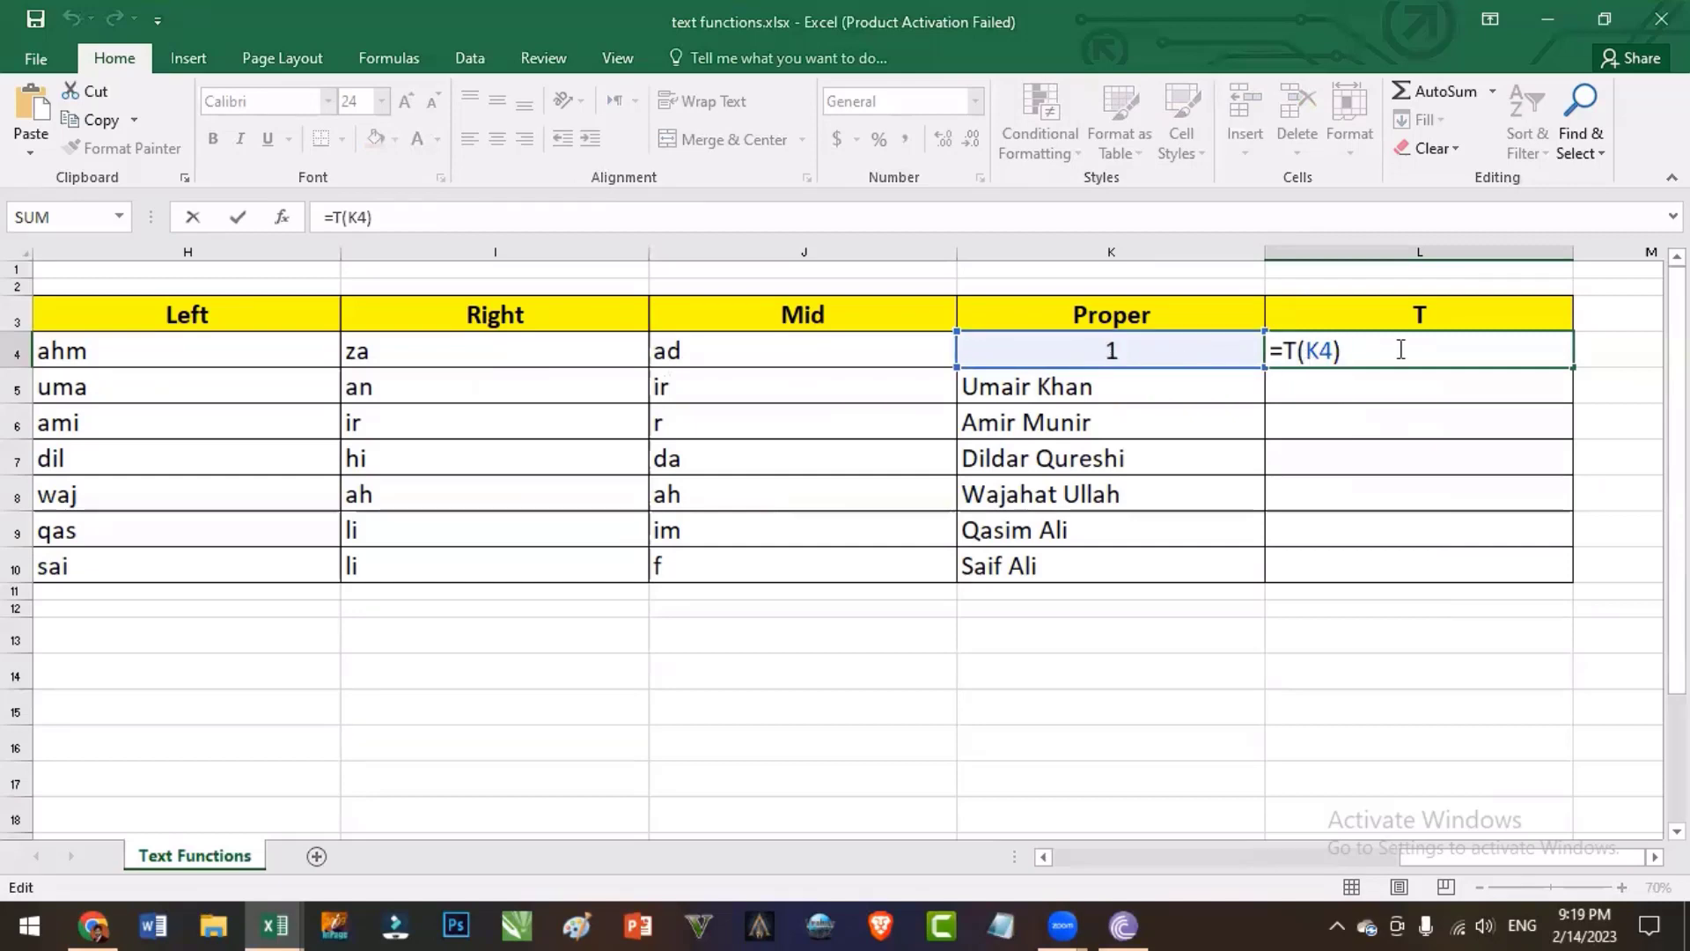
{"action": "key", "text": "Return"}
{"action": "left_click", "coordinate": [1375, 353]}
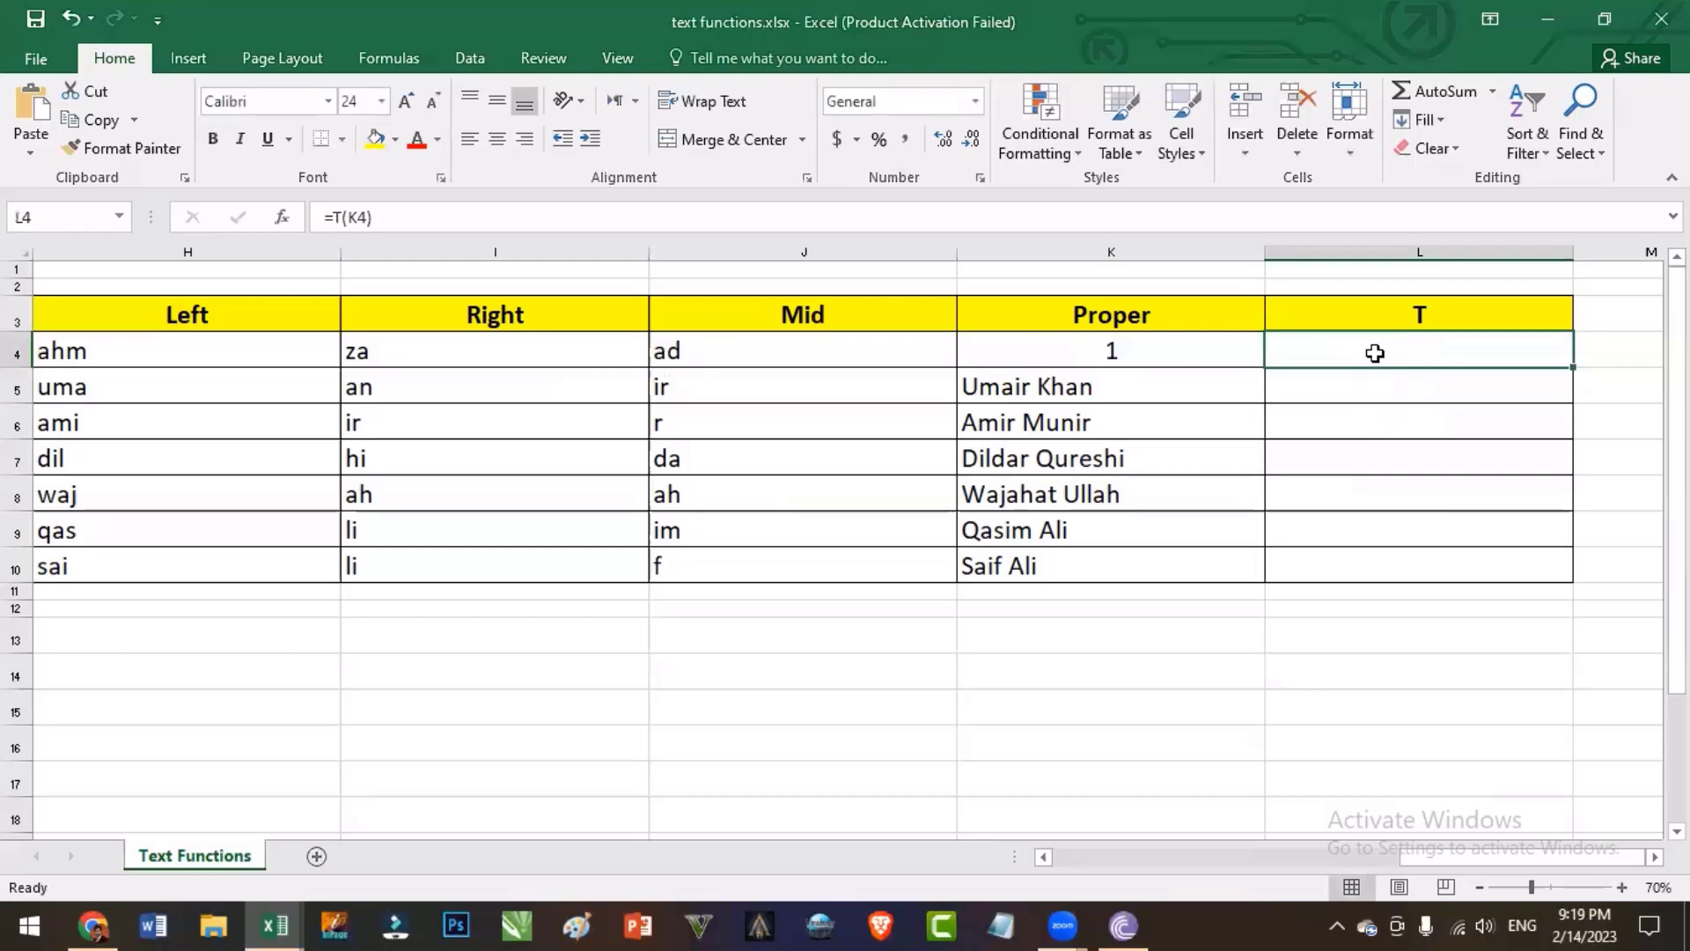
{"action": "left_click", "coordinate": [1095, 357]}
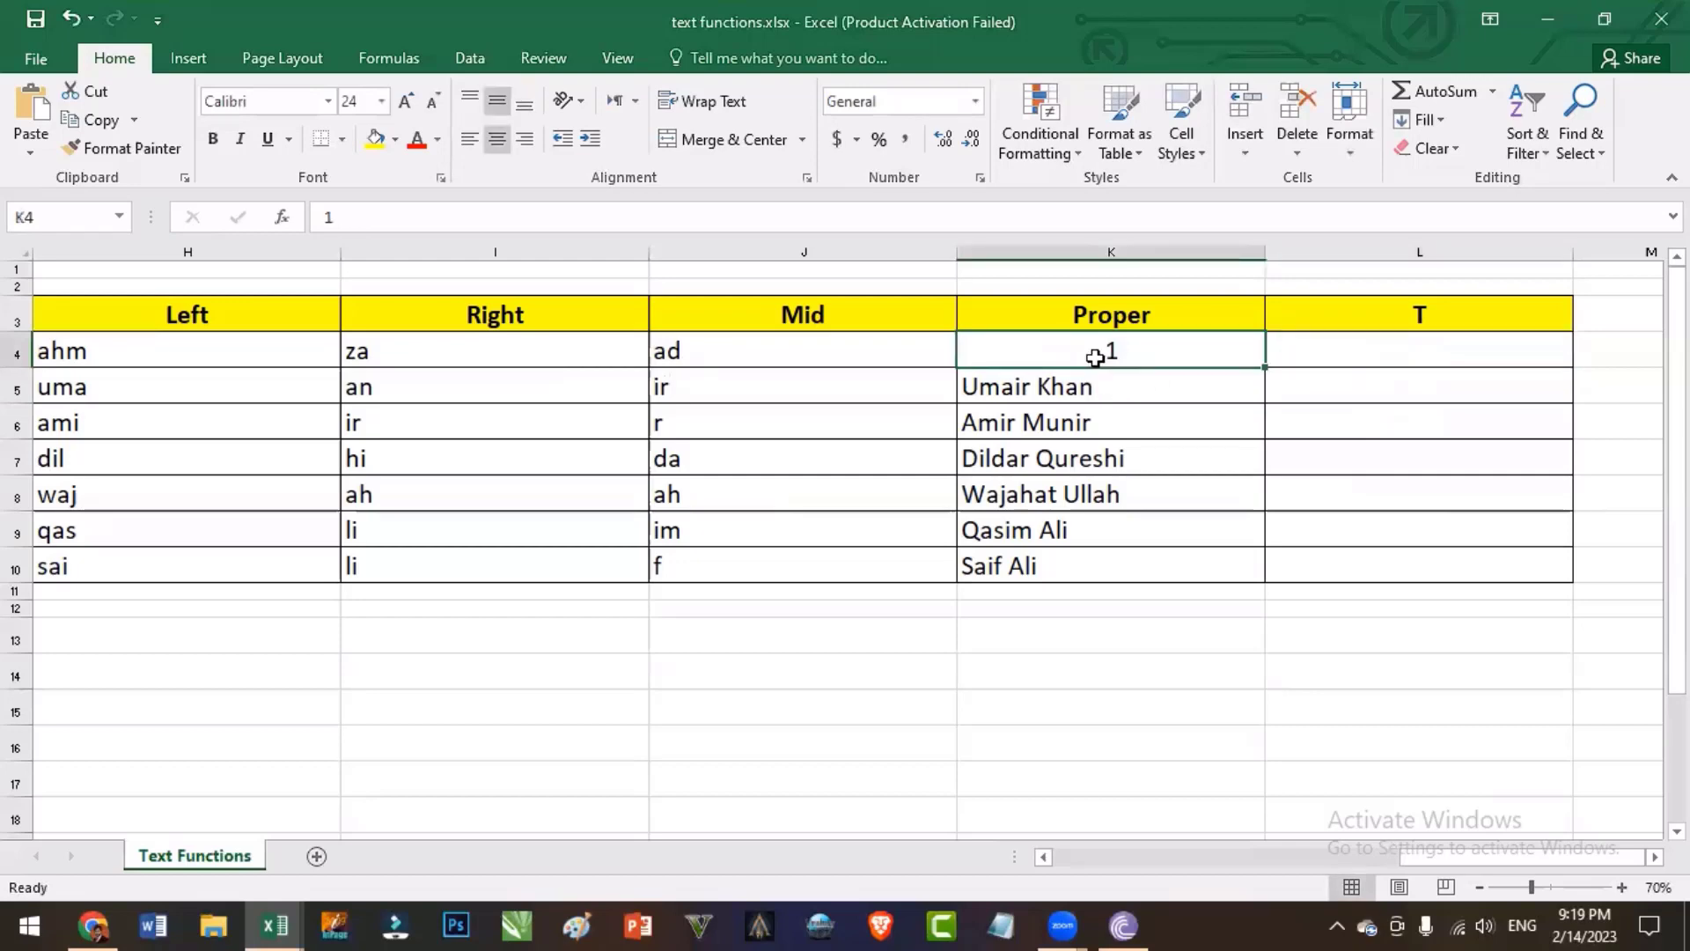
{"action": "left_click", "coordinate": [1403, 364]}
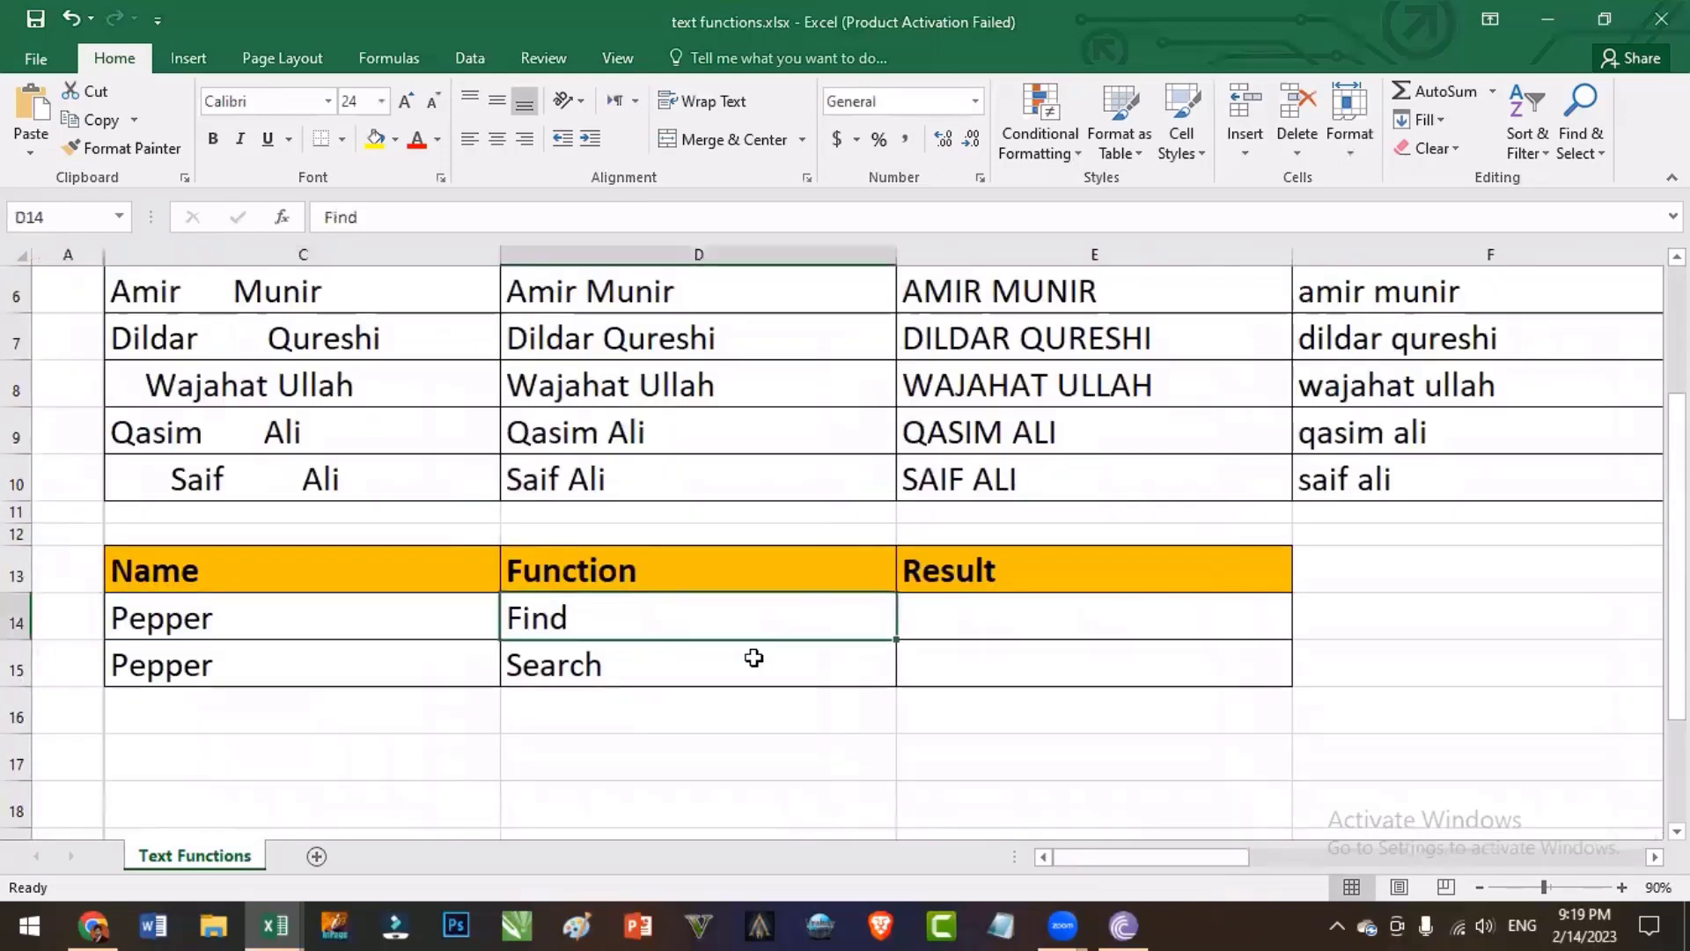
Write =FIND("p",C14) in E14, the Result cell of the Find row, to locate lowercase p in Pepper
{"action": "left_click", "coordinate": [152, 626]}
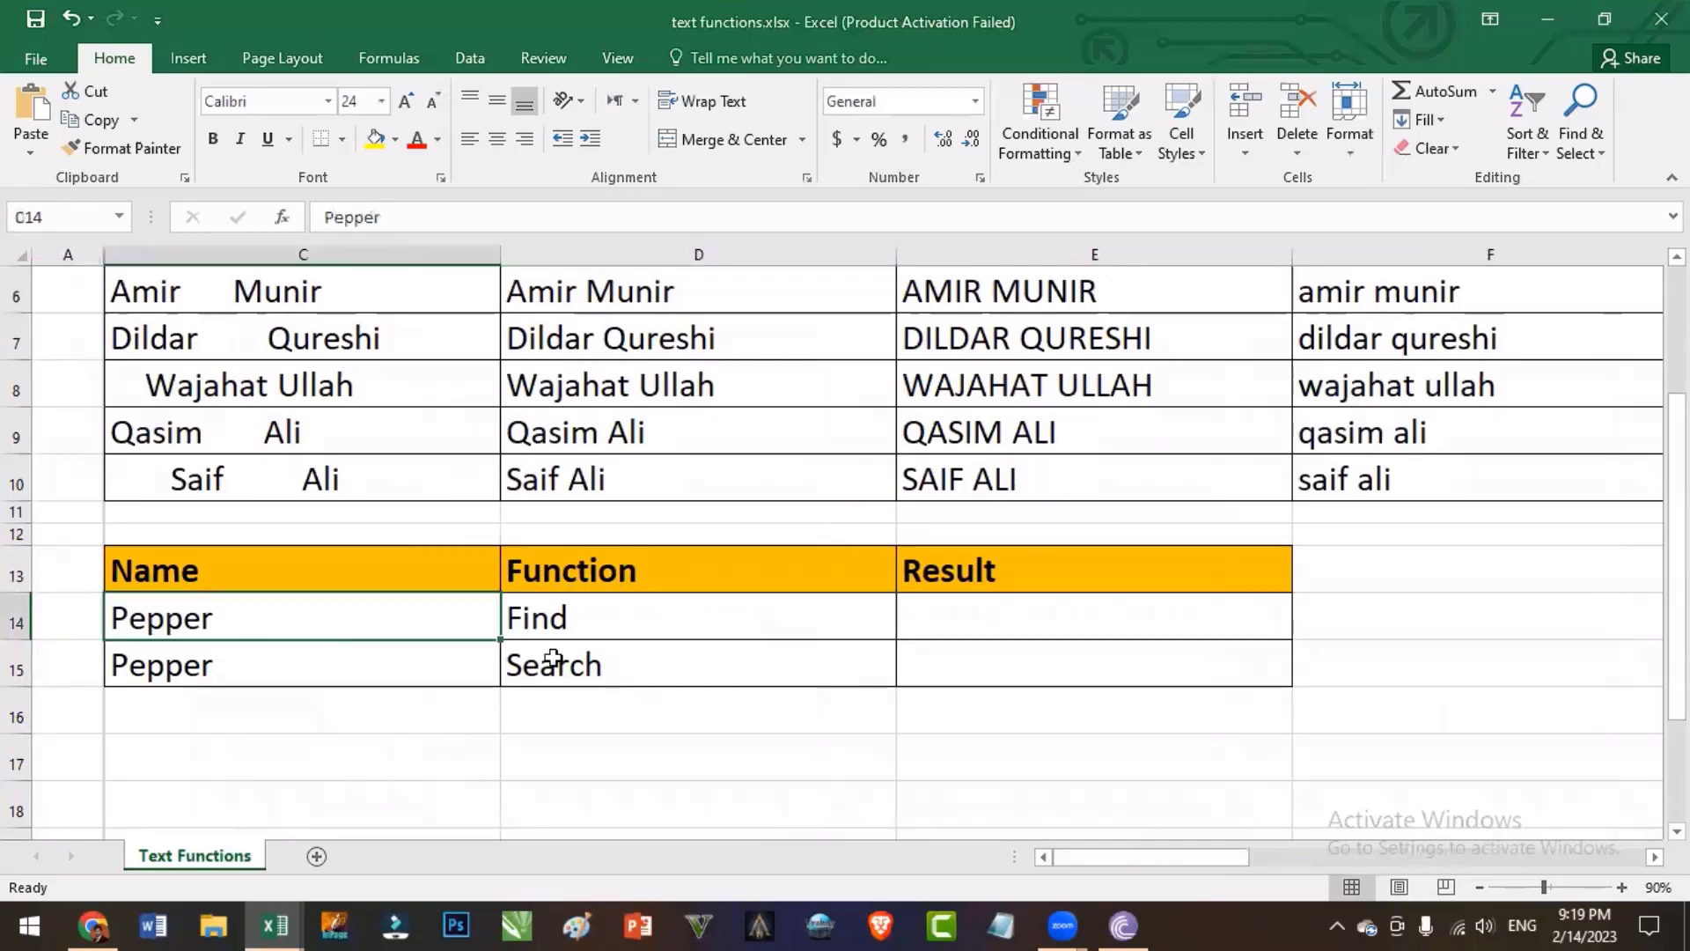
{"action": "left_click", "coordinate": [563, 621]}
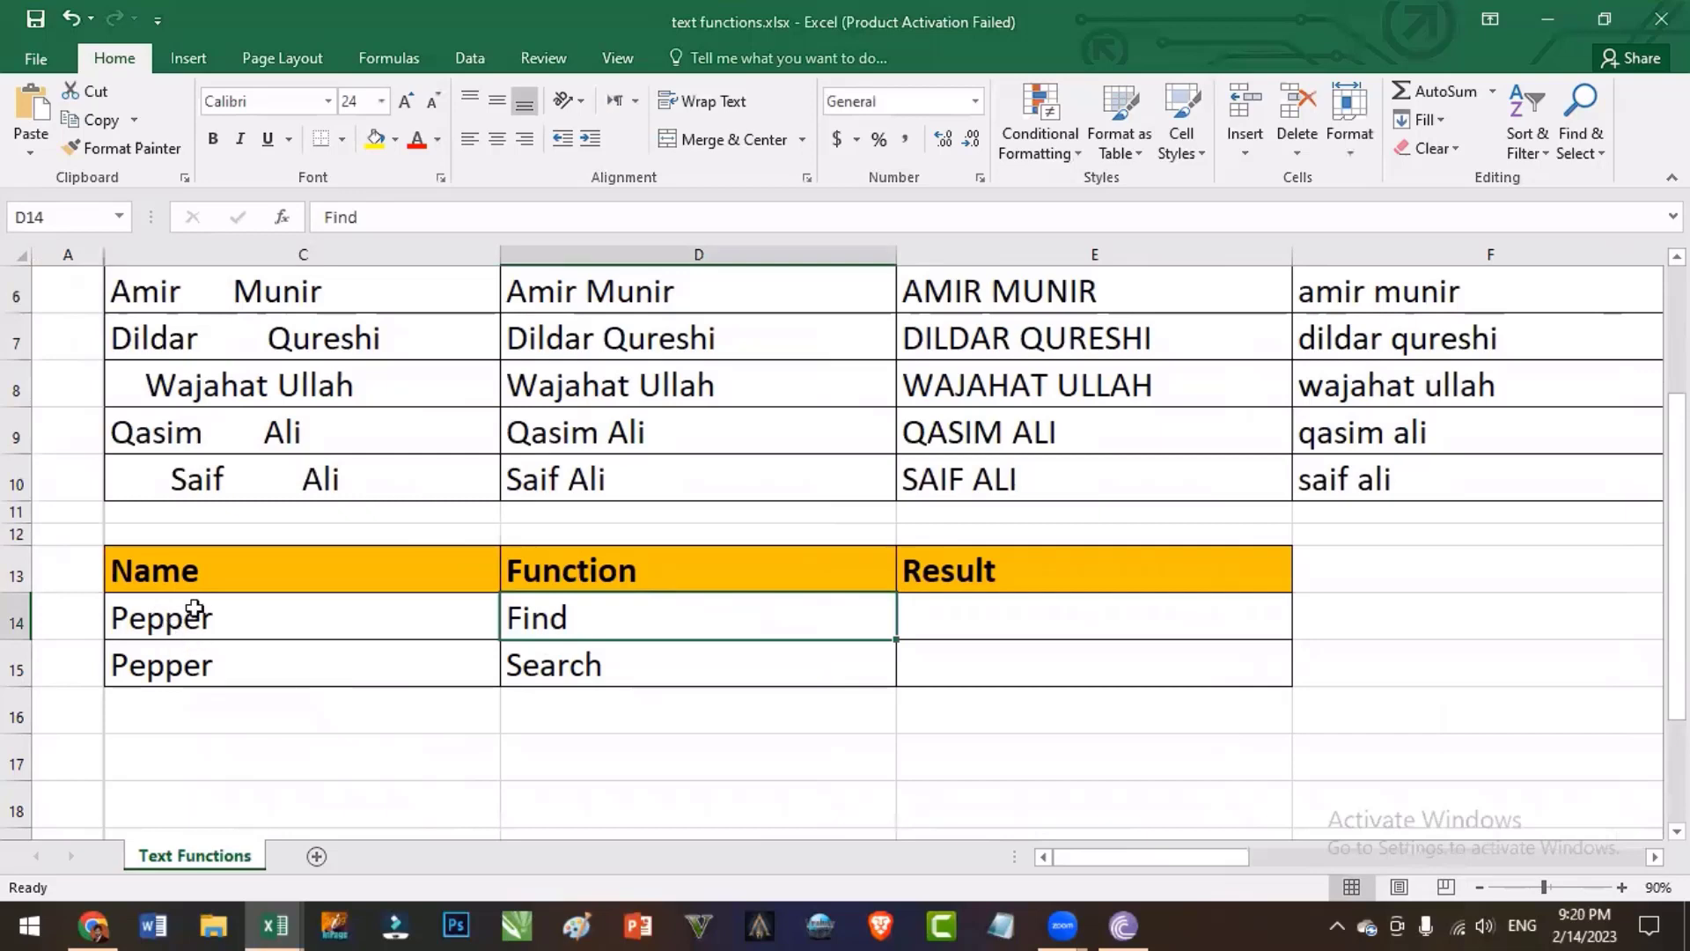
{"action": "left_click", "coordinate": [1036, 611]}
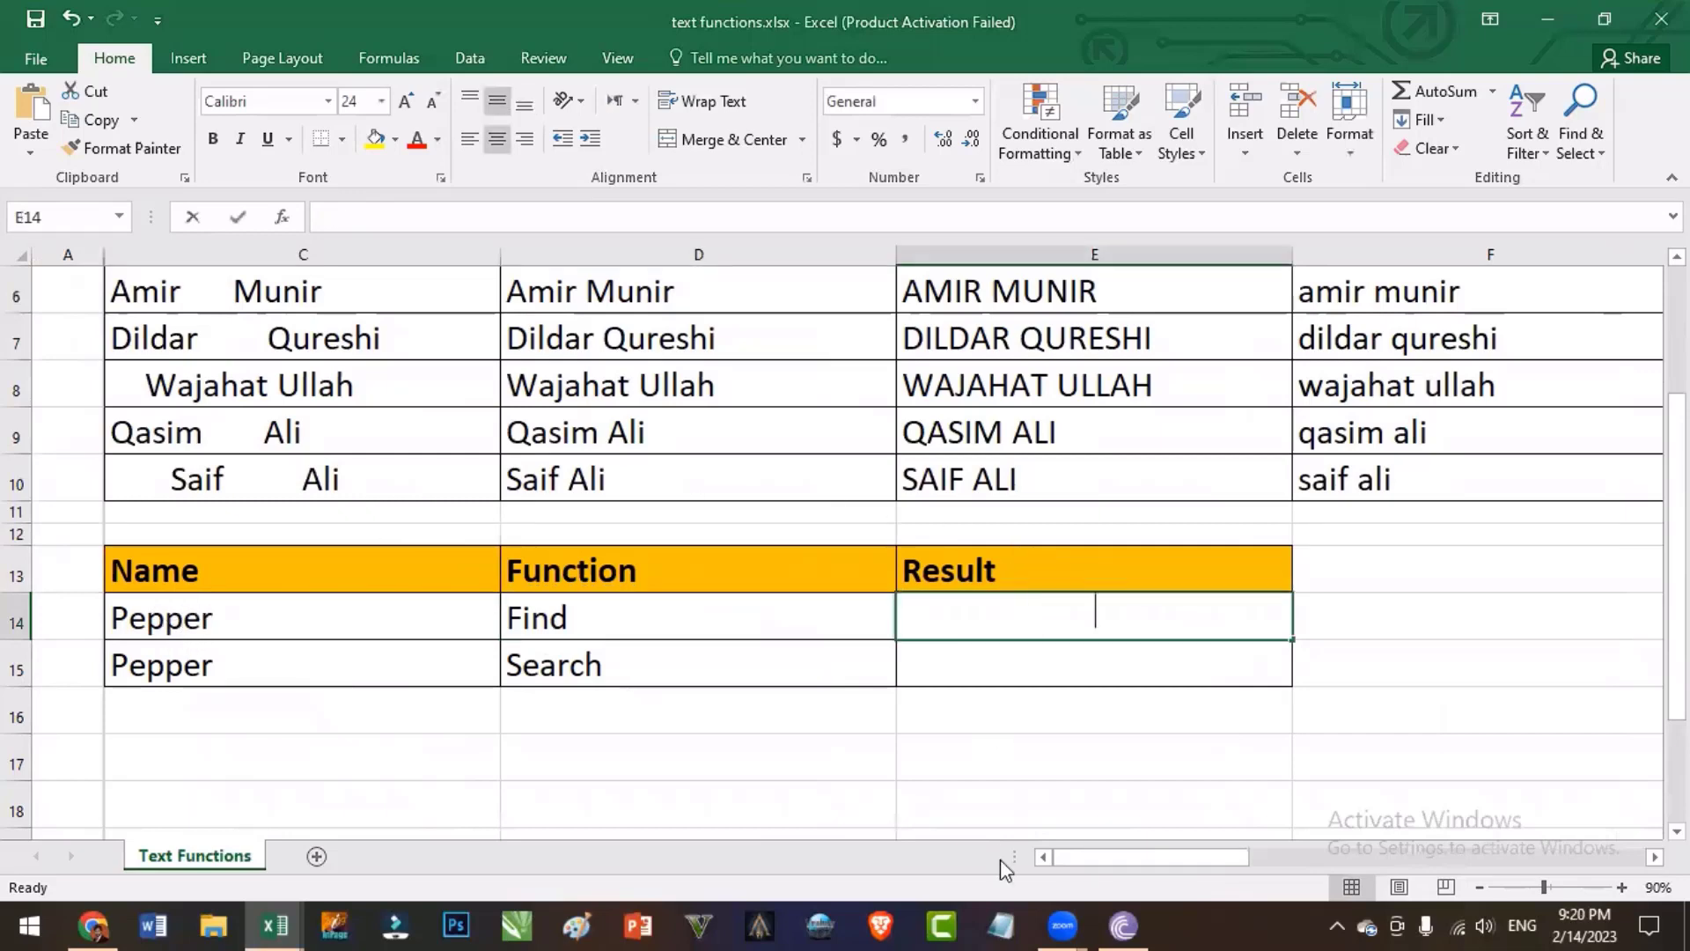
{"action": "type", "text": "=find"}
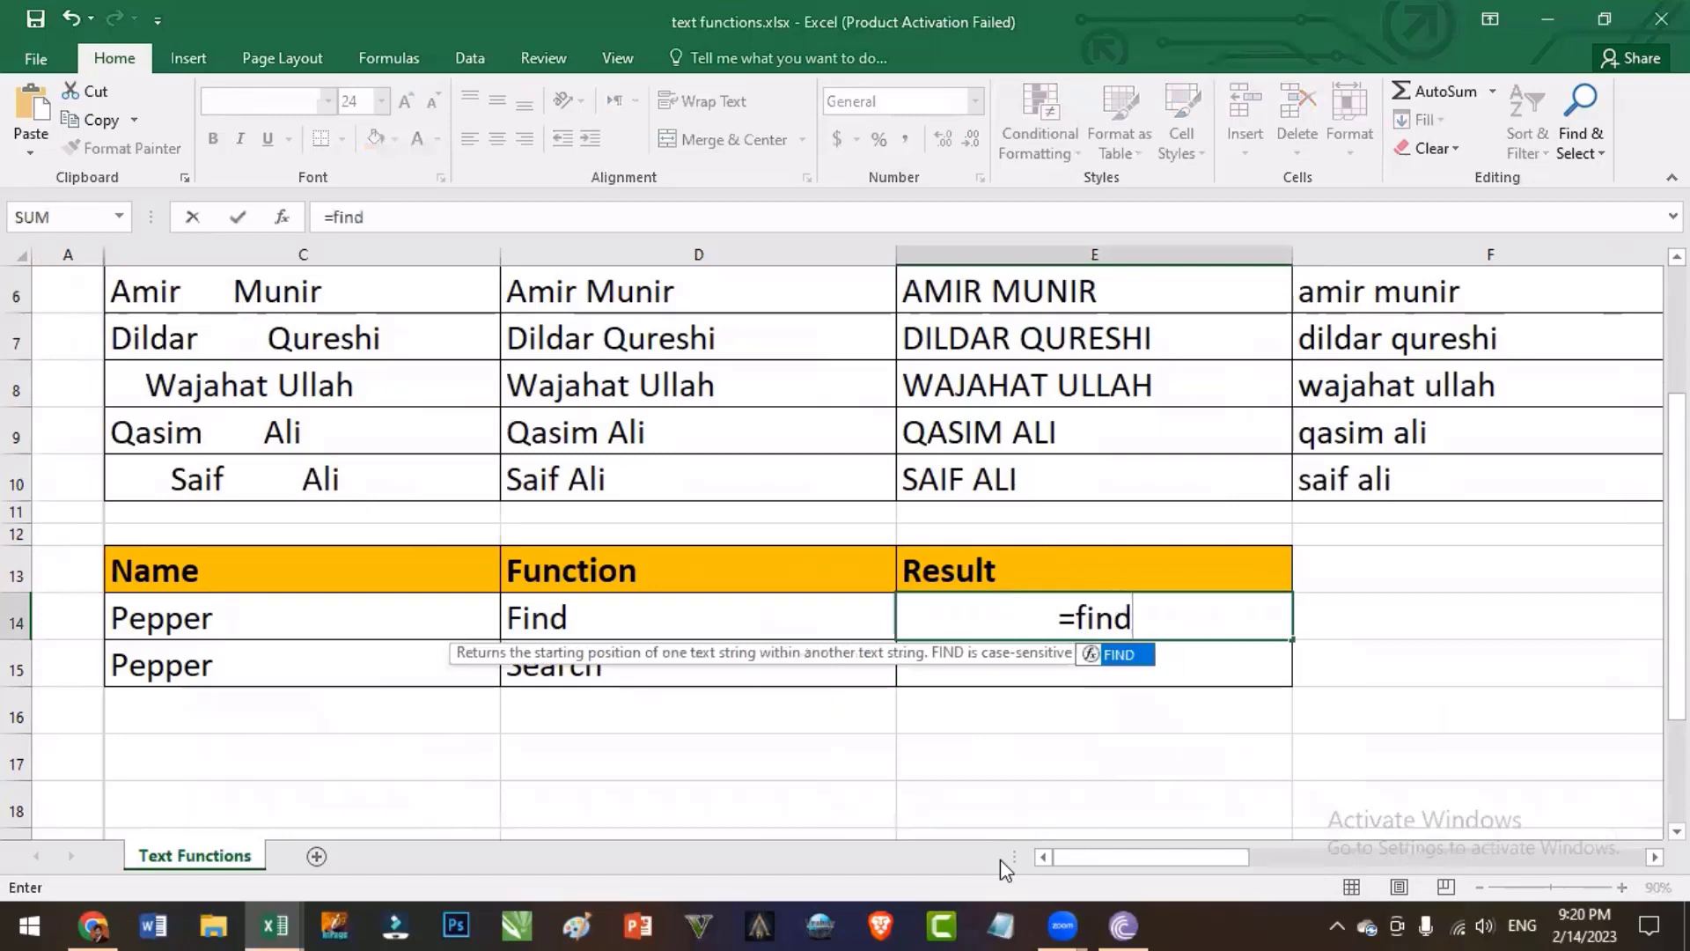
{"action": "type", "text": "("}
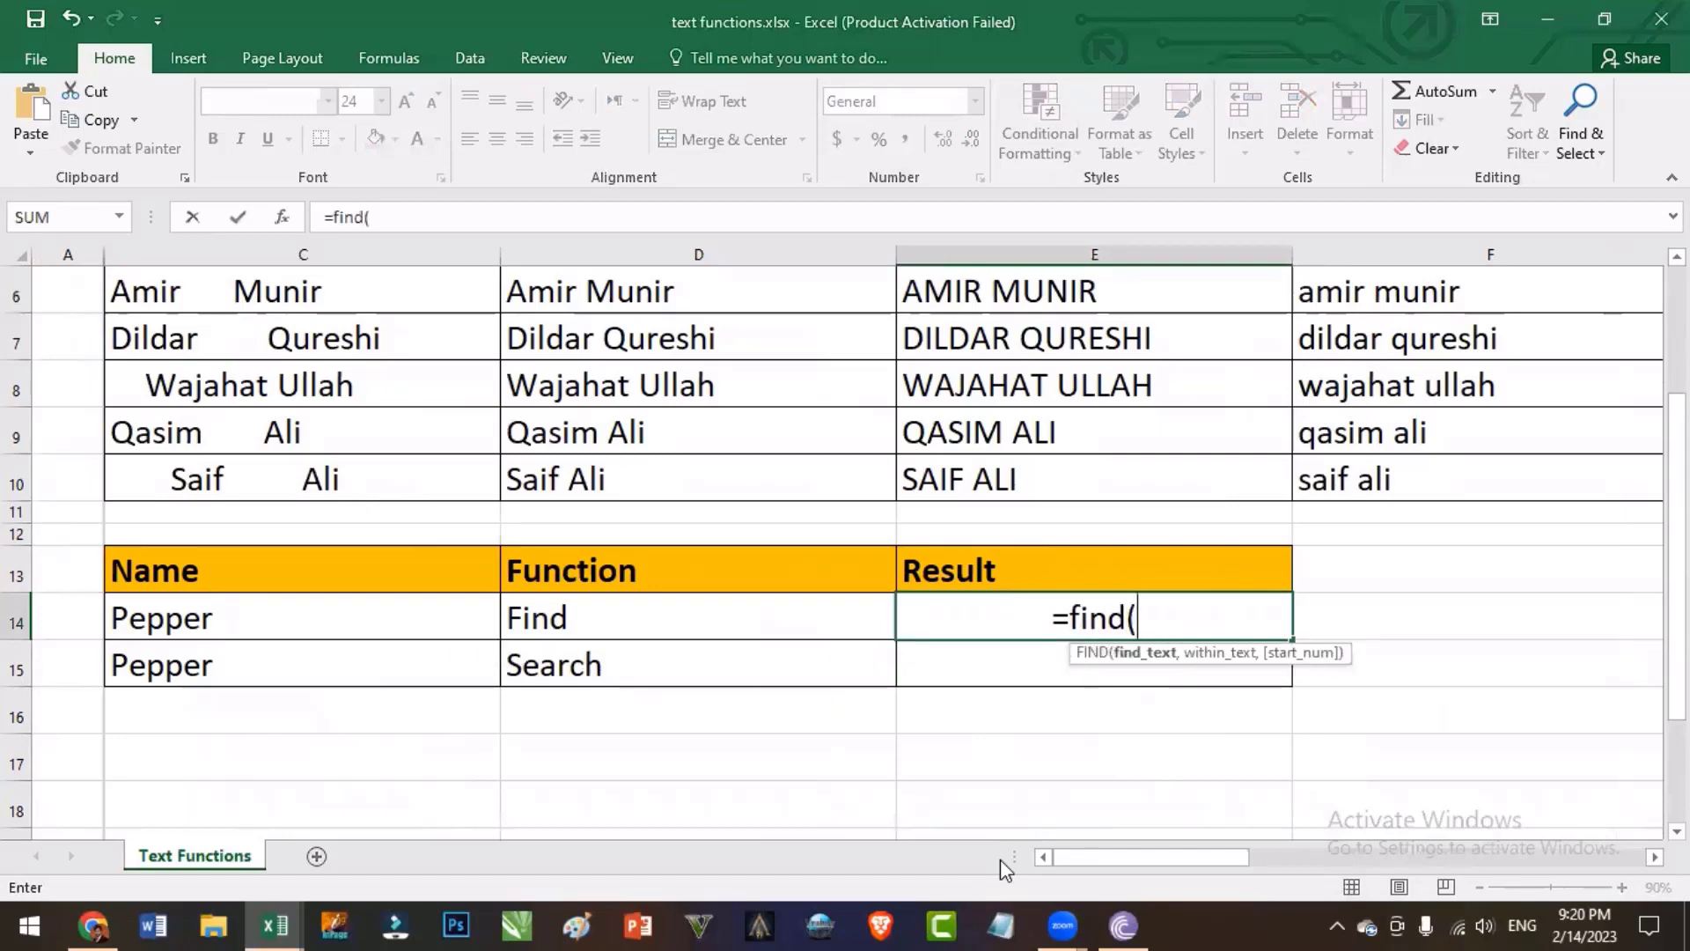
{"action": "type", "text": "\""}
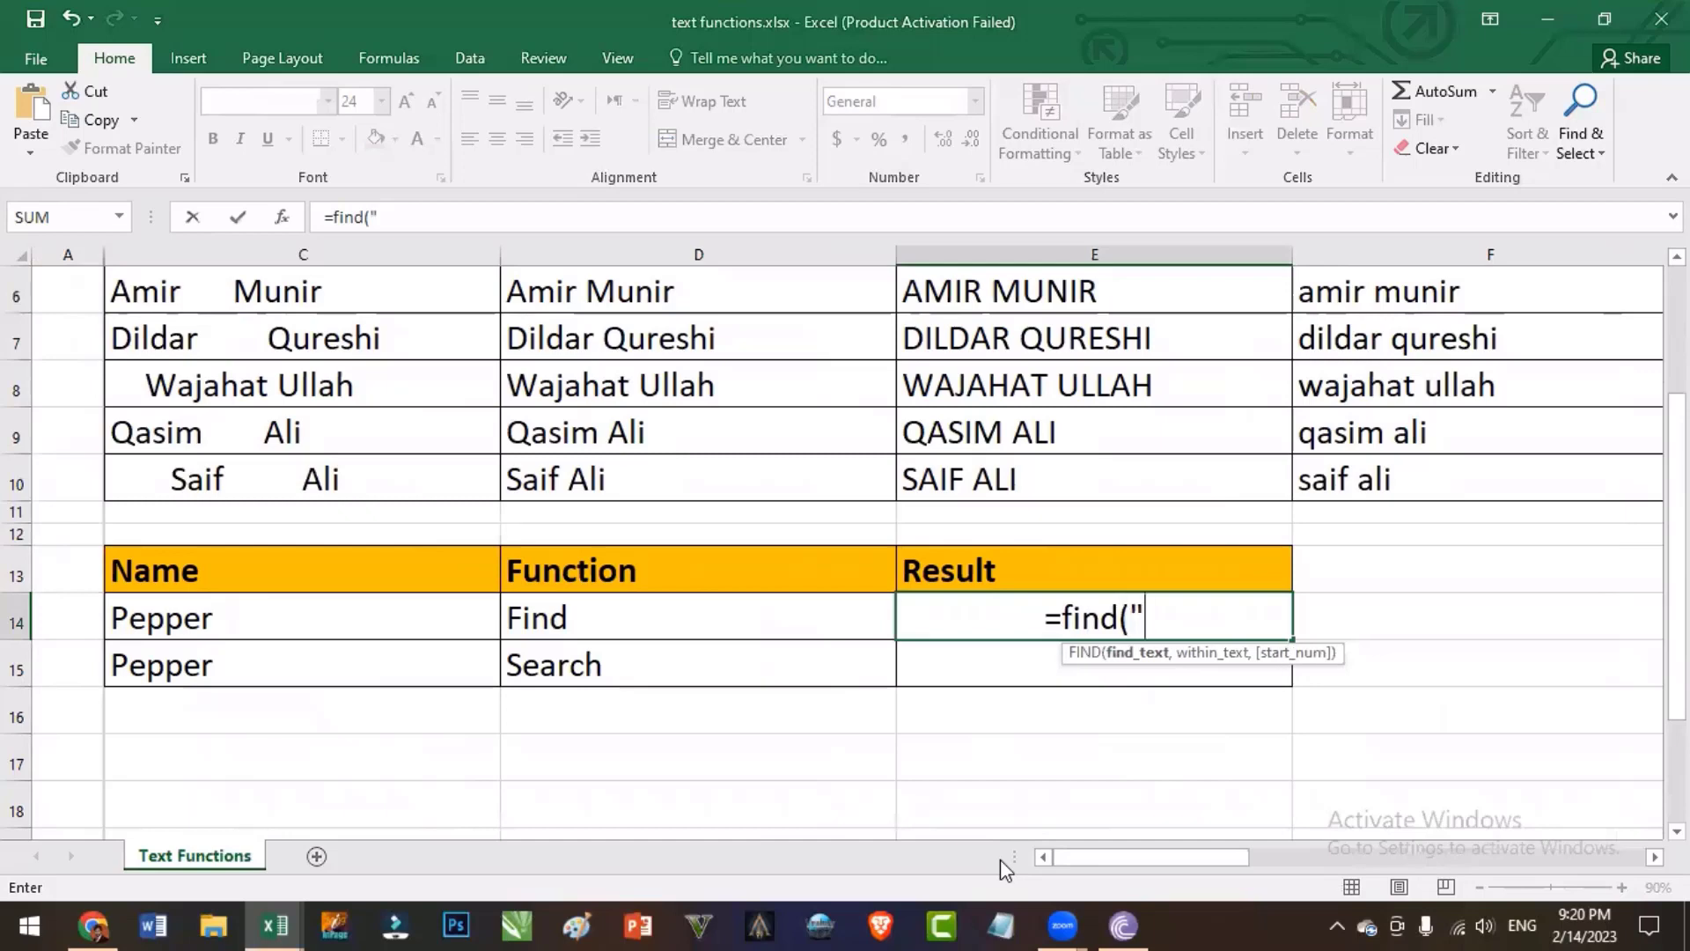
{"action": "type", "text": "p\""}
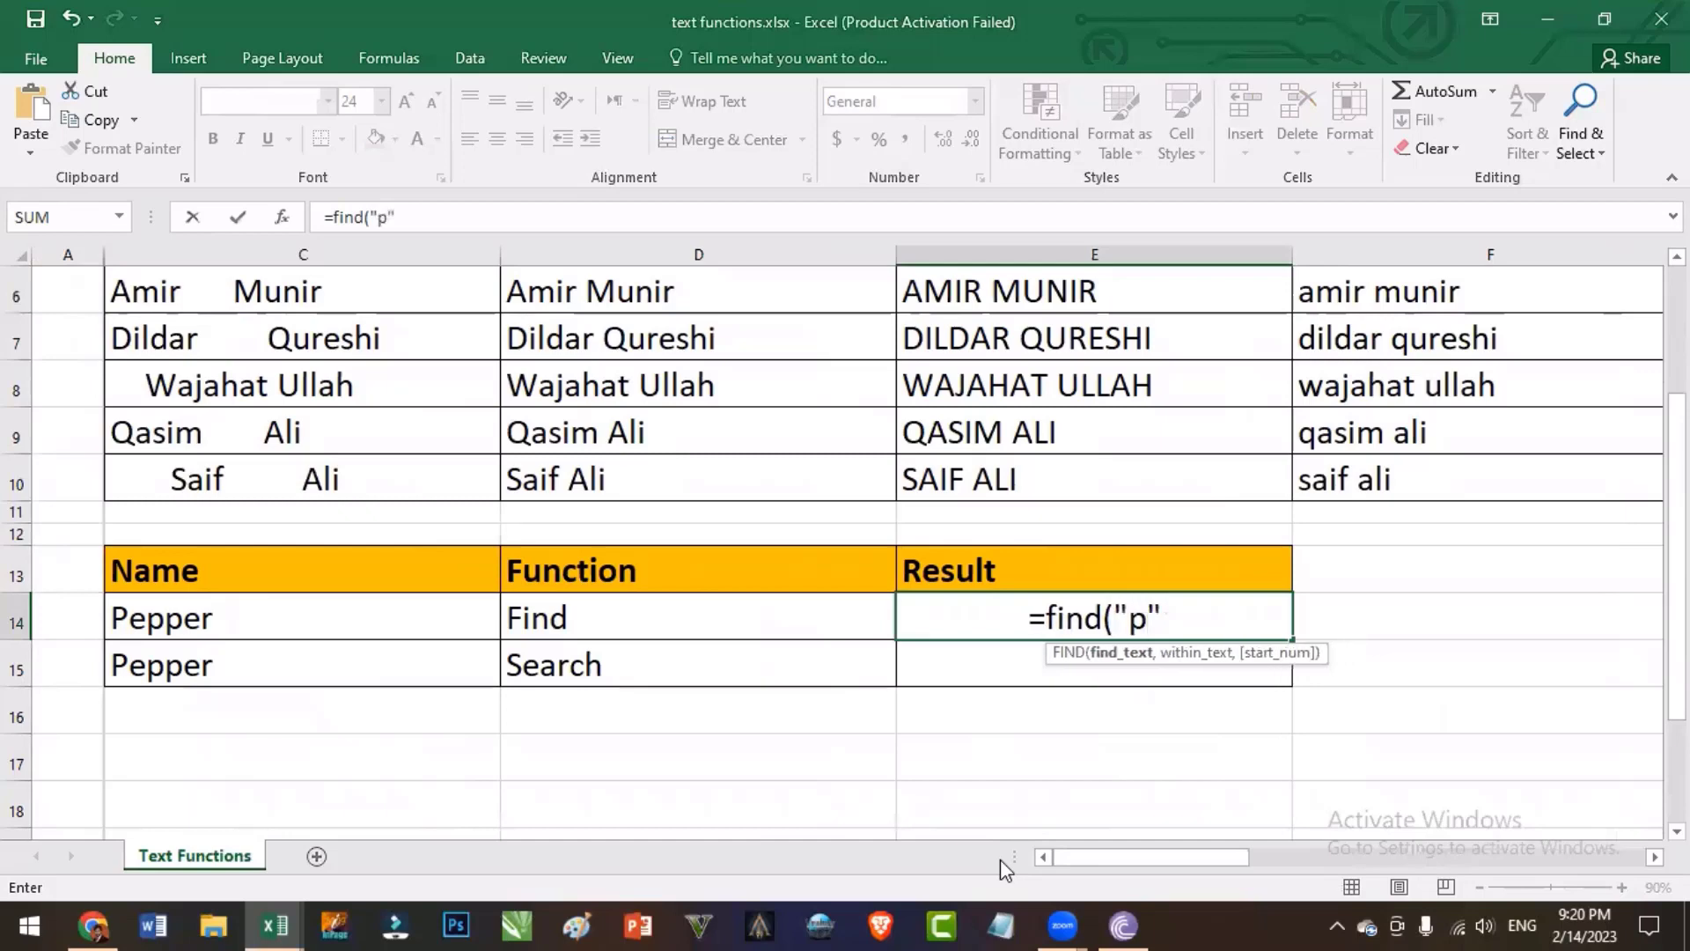
{"action": "type", "text": ","}
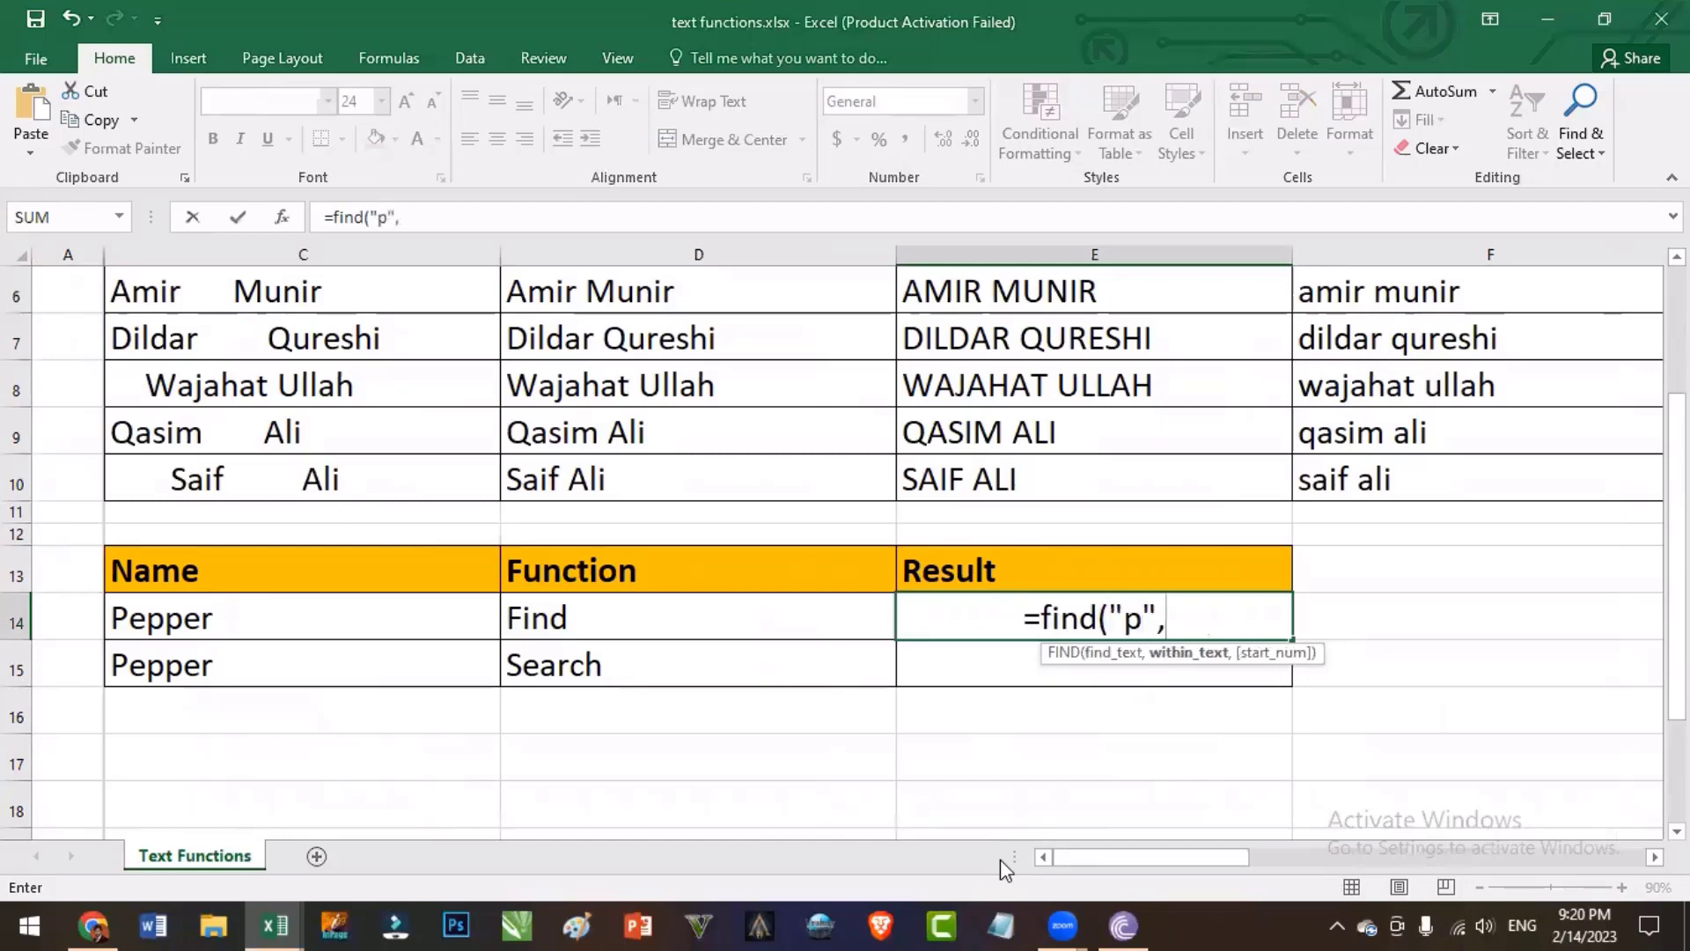
{"action": "left_click", "coordinate": [195, 609]}
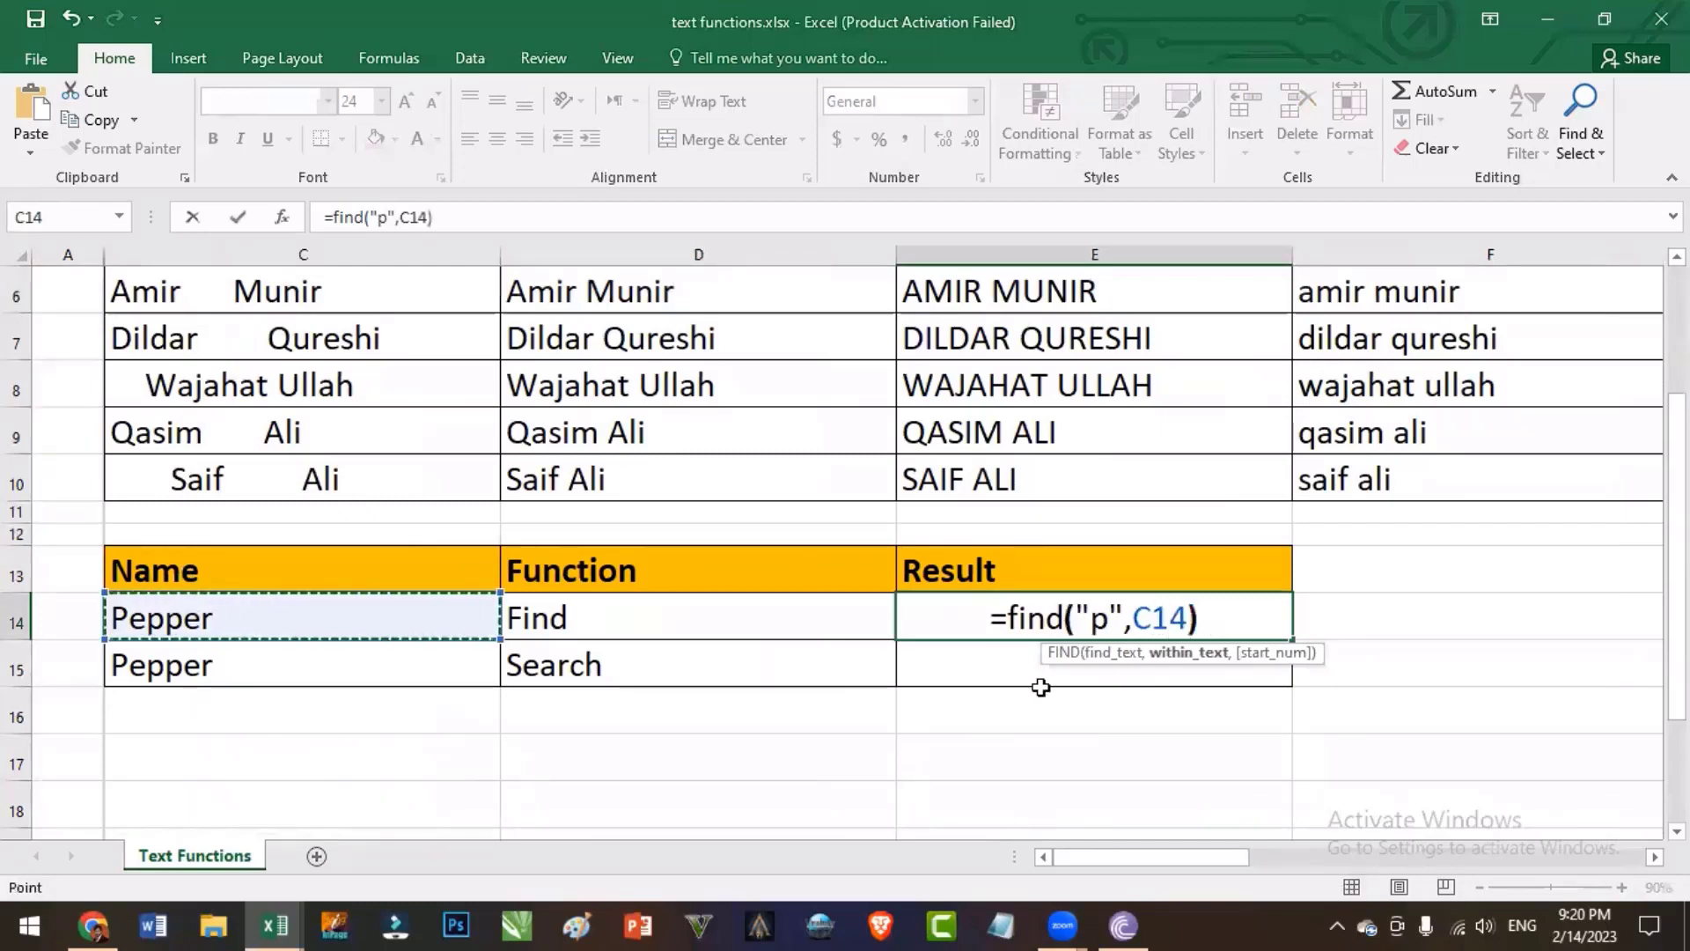
{"action": "type", "text": ")"}
Review the quoted search letter in E14's FIND formula and commit the formula
{"action": "double_click", "coordinate": [1095, 625]}
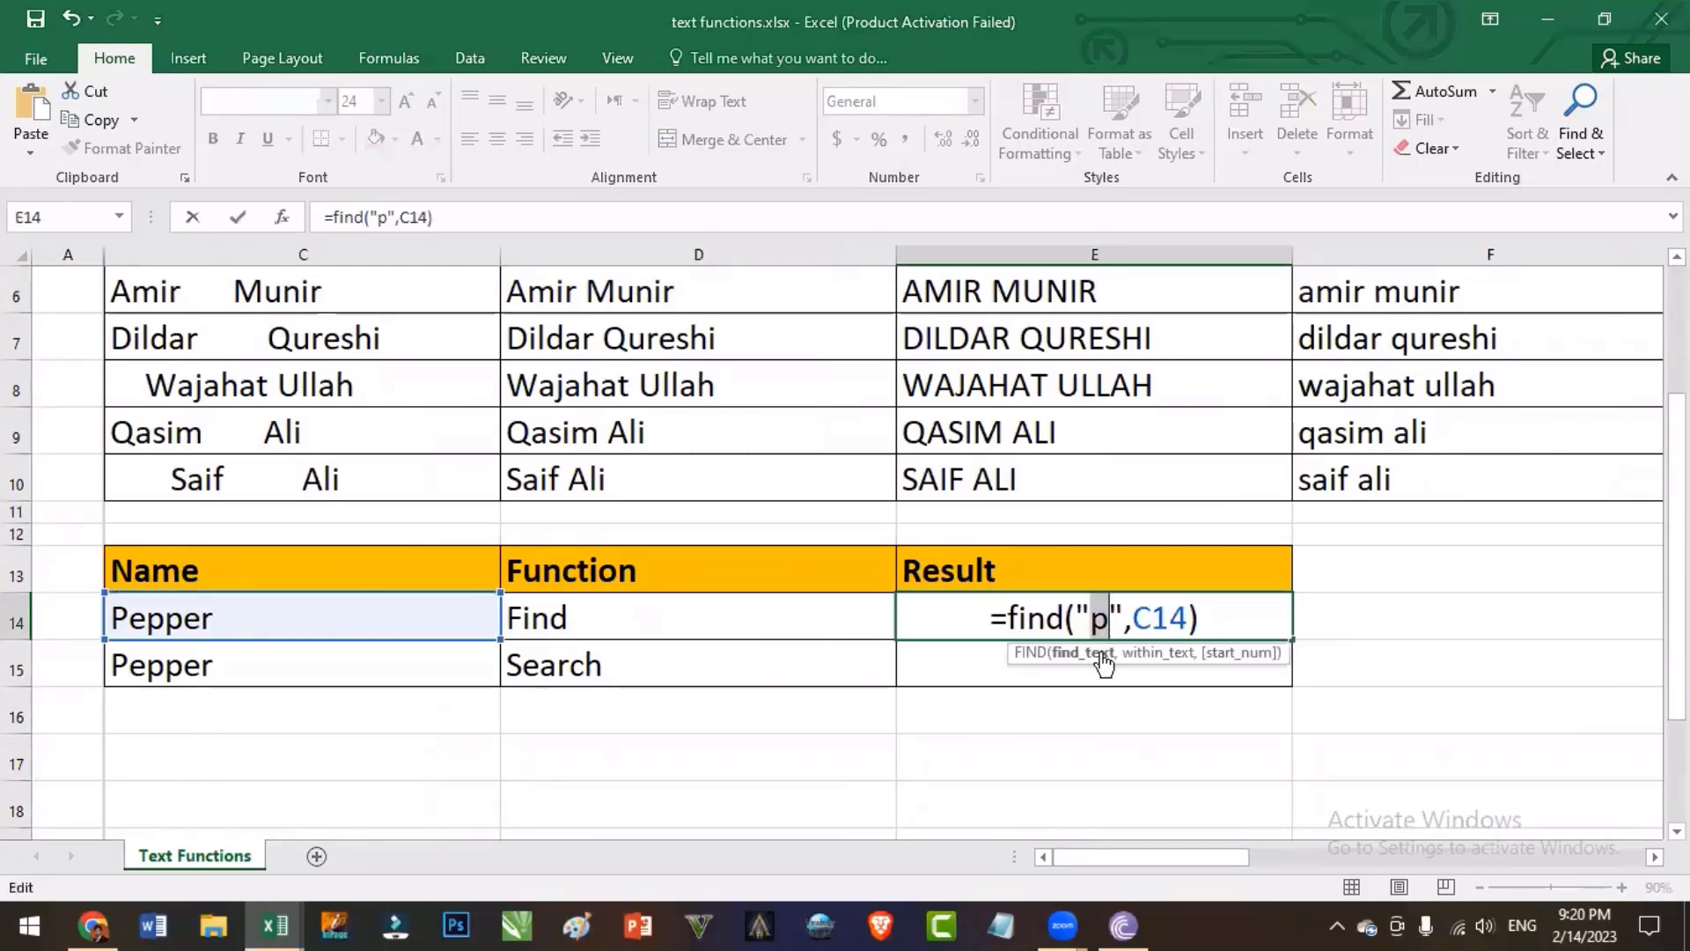
{"action": "left_click", "coordinate": [1084, 617]}
{"action": "double_click", "coordinate": [1083, 616]}
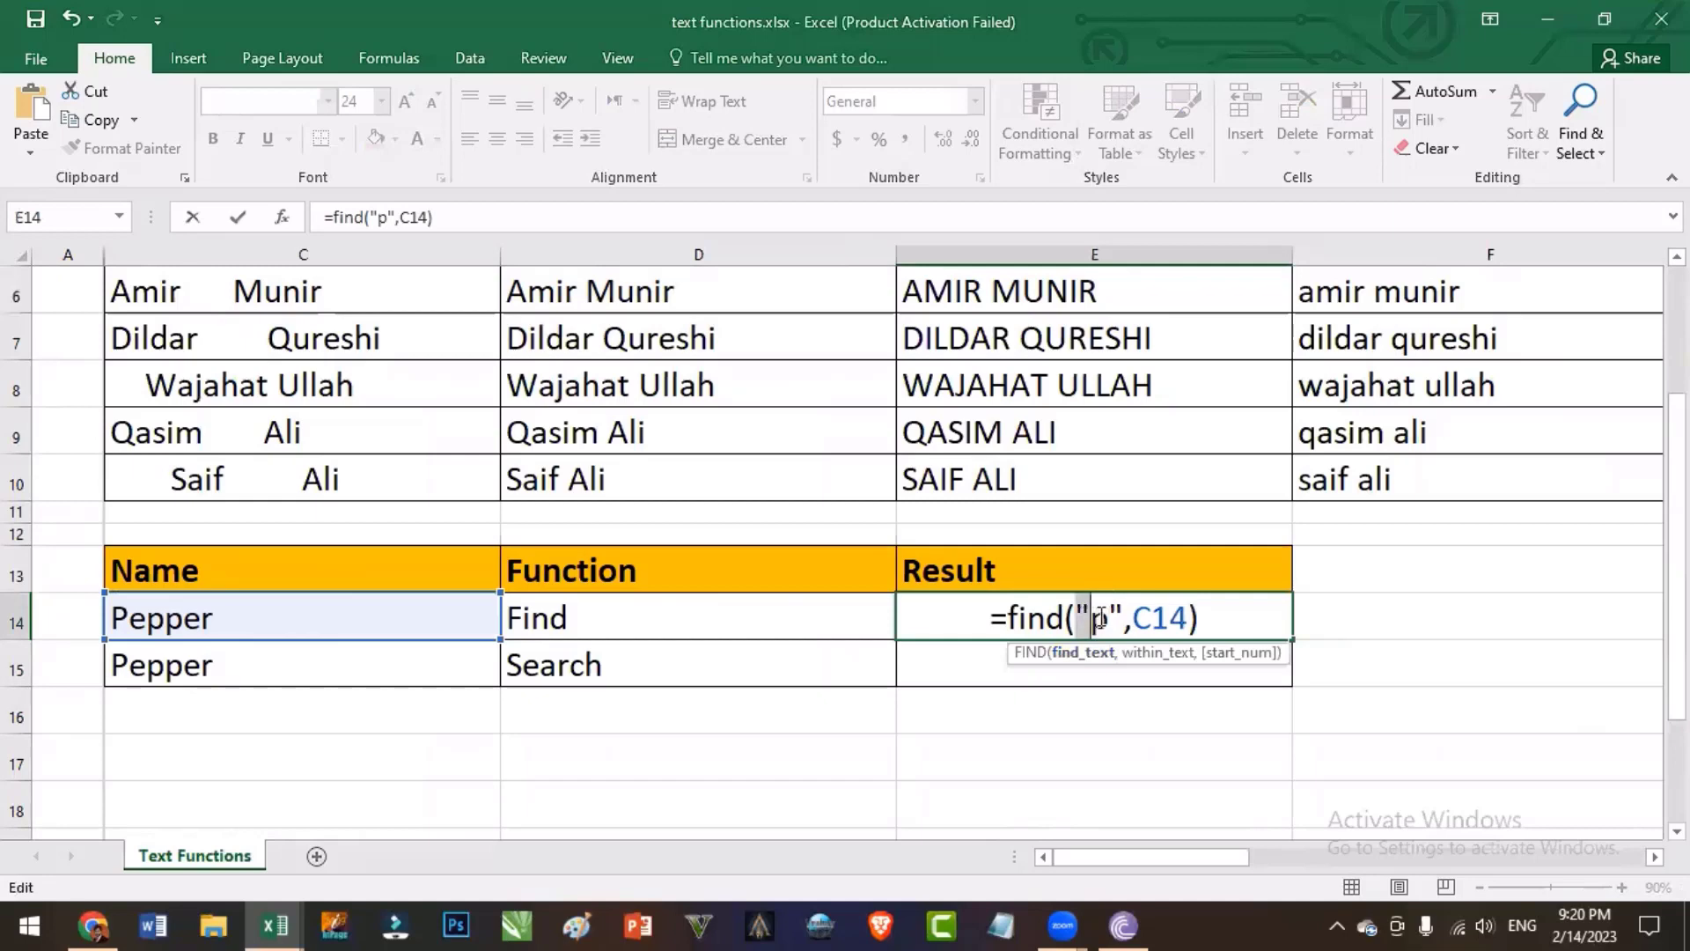
{"action": "double_click", "coordinate": [1117, 616]}
{"action": "left_click", "coordinate": [1101, 624]}
{"action": "left_click", "coordinate": [1071, 630]}
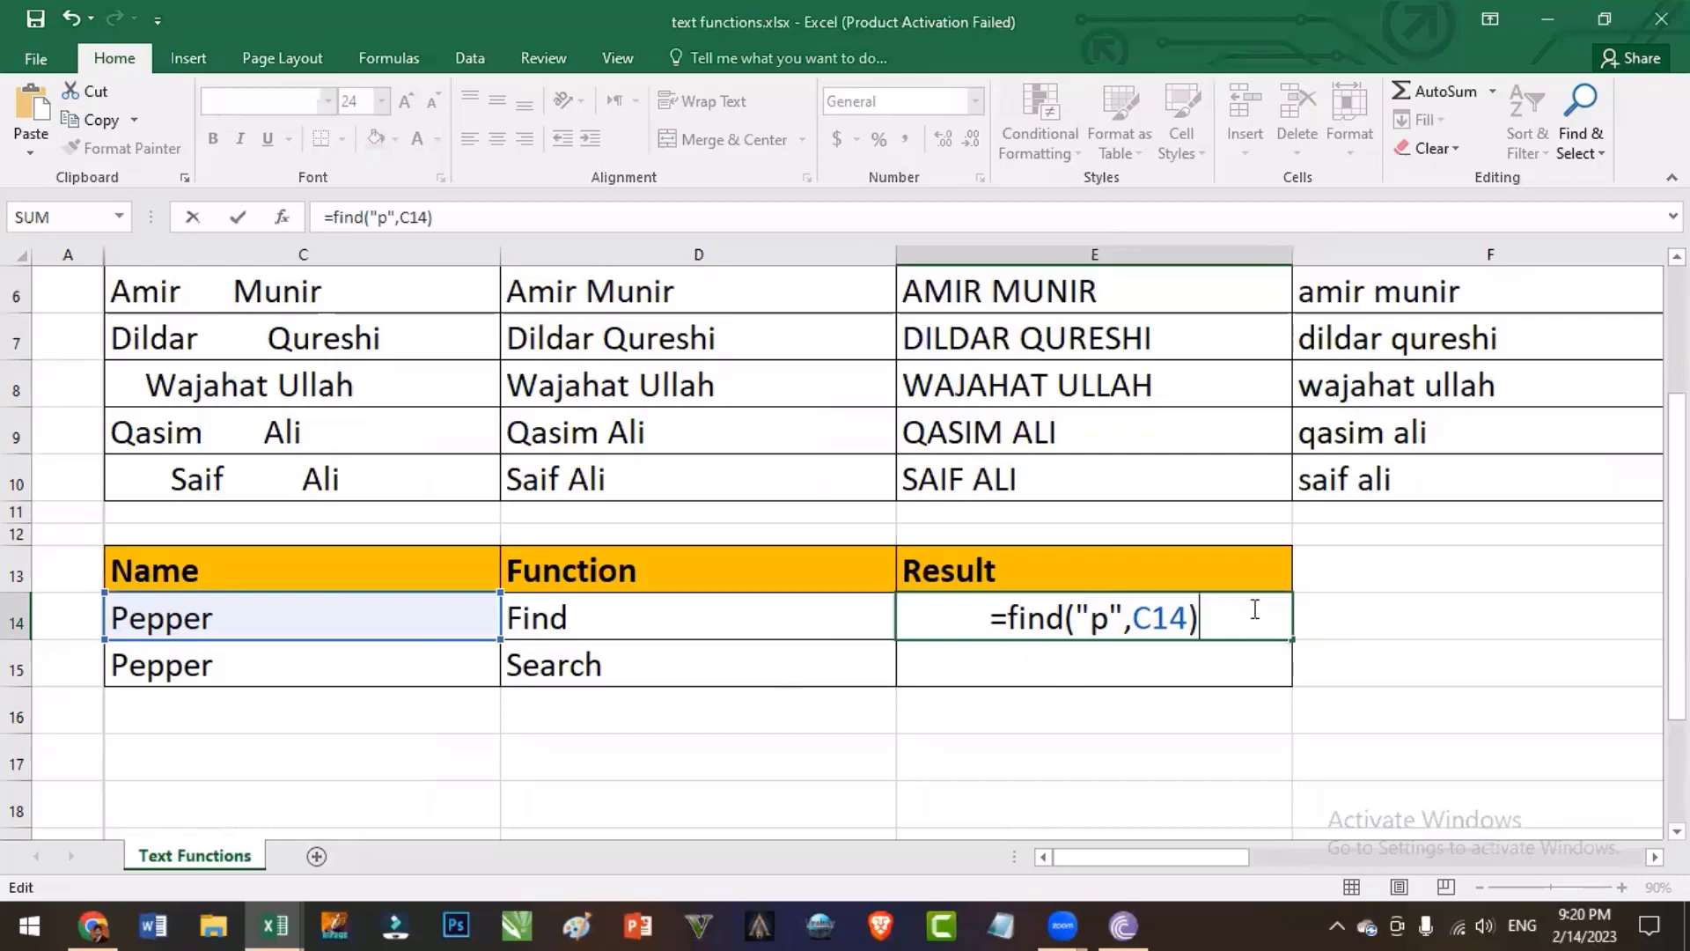
{"action": "key", "text": "Return"}
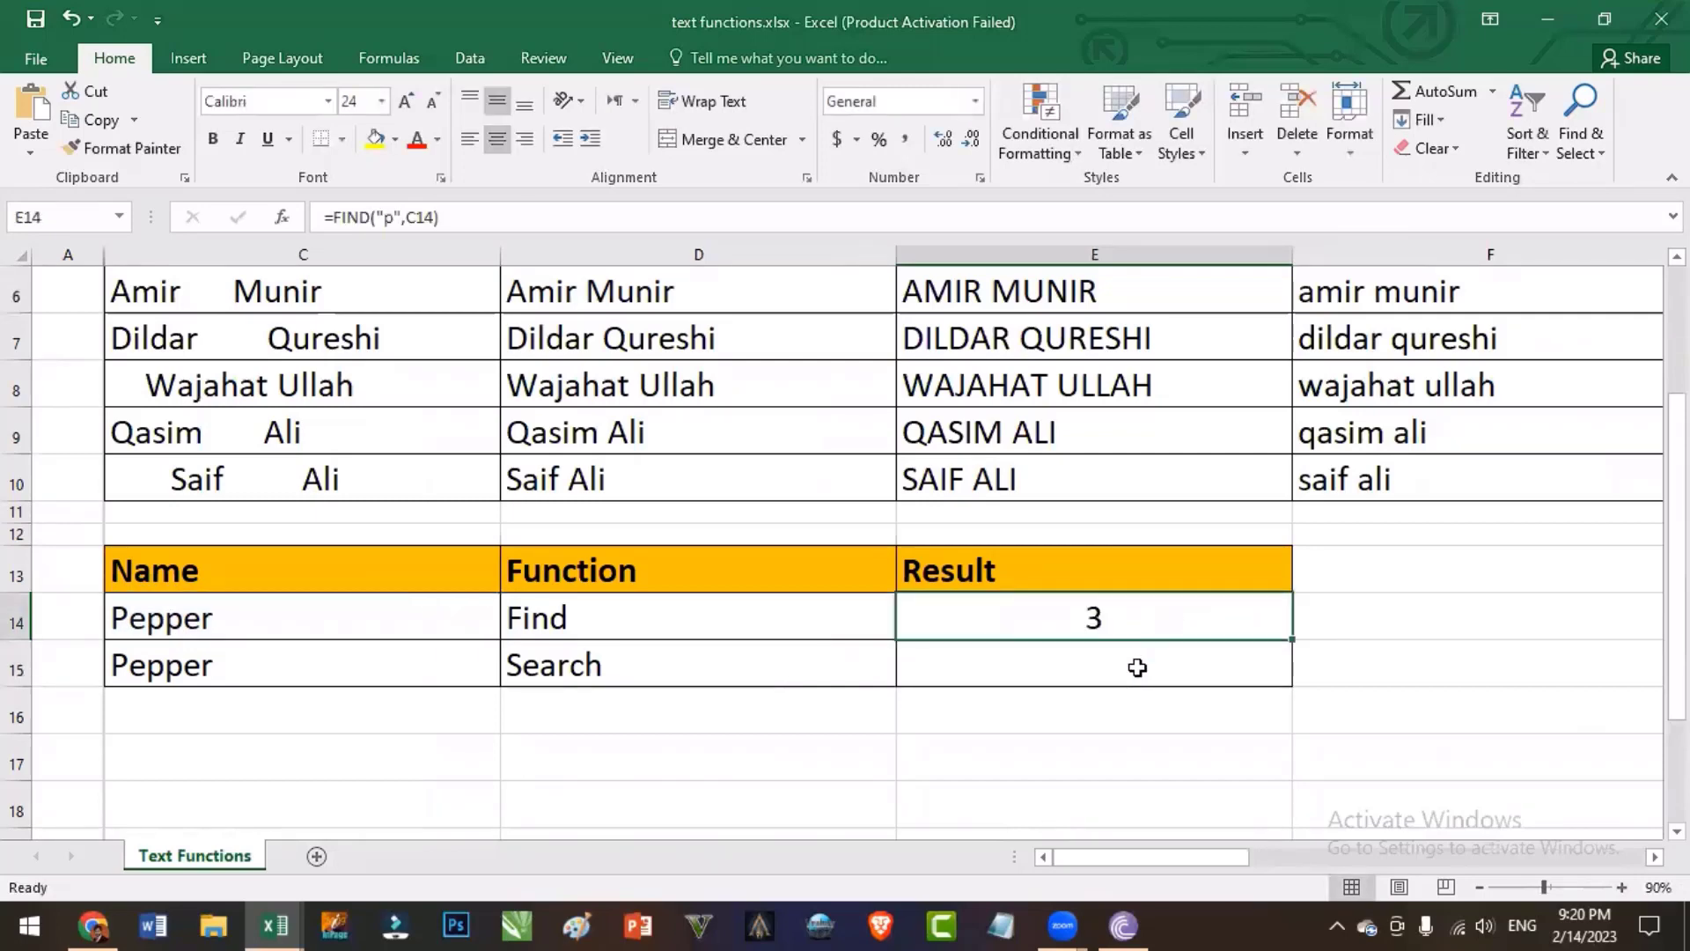
Change the search text in E14's FIND formula to uppercase "P" and check the result
{"action": "double_click", "coordinate": [1101, 619]}
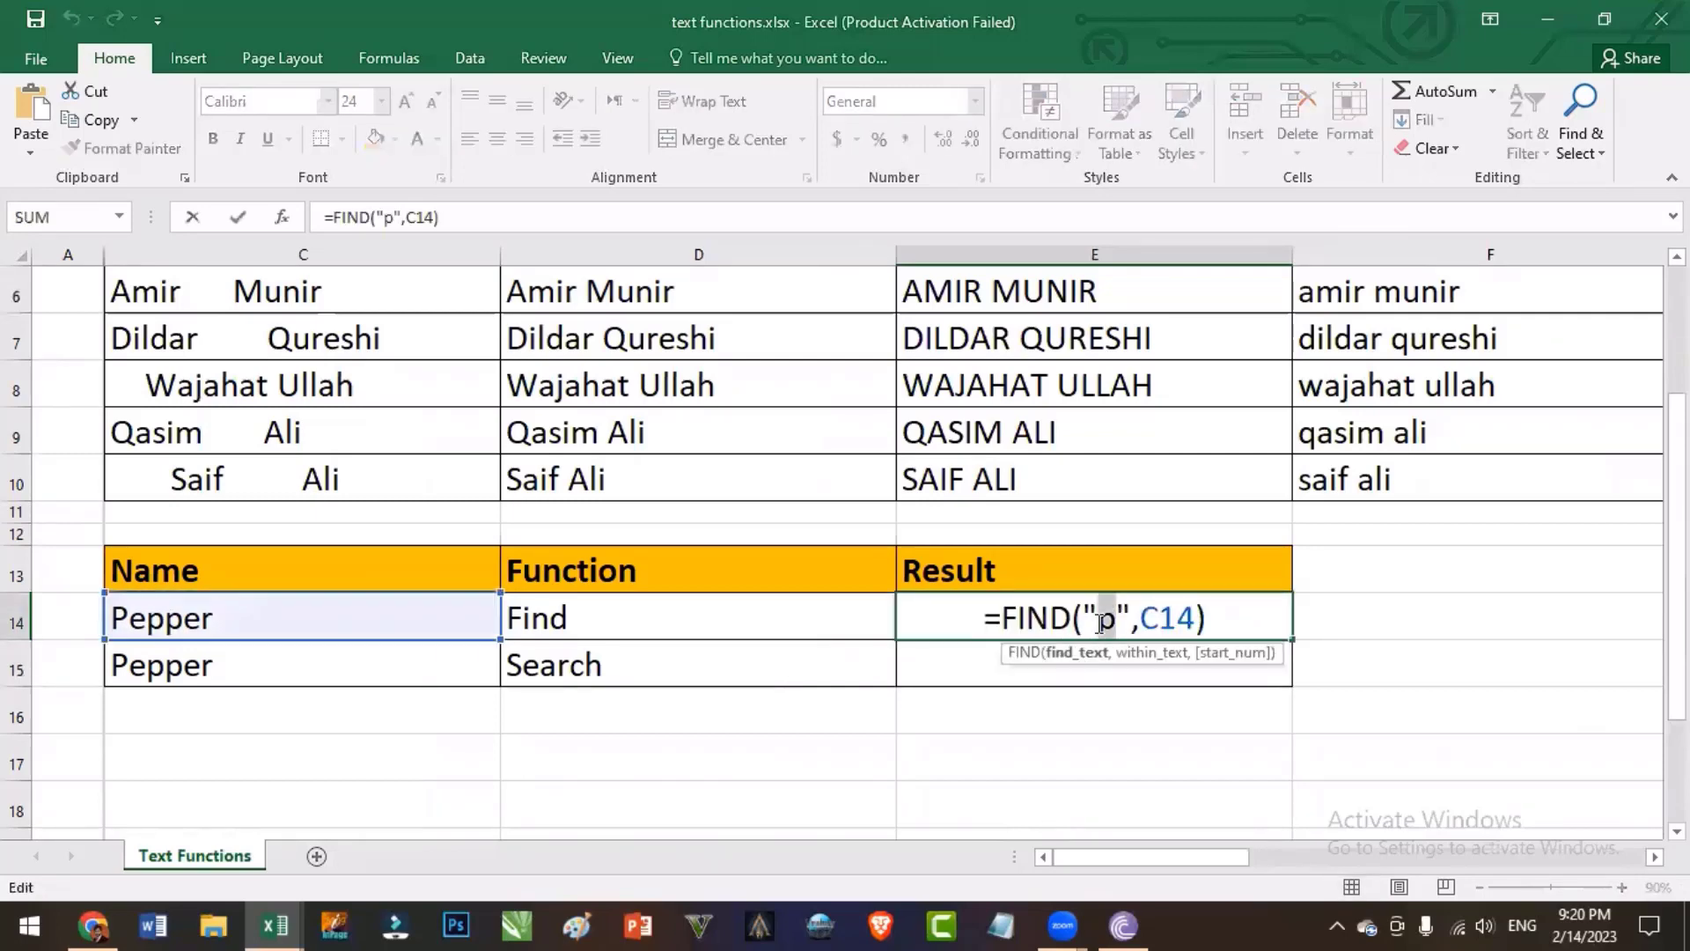
{"action": "type", "text": "P"}
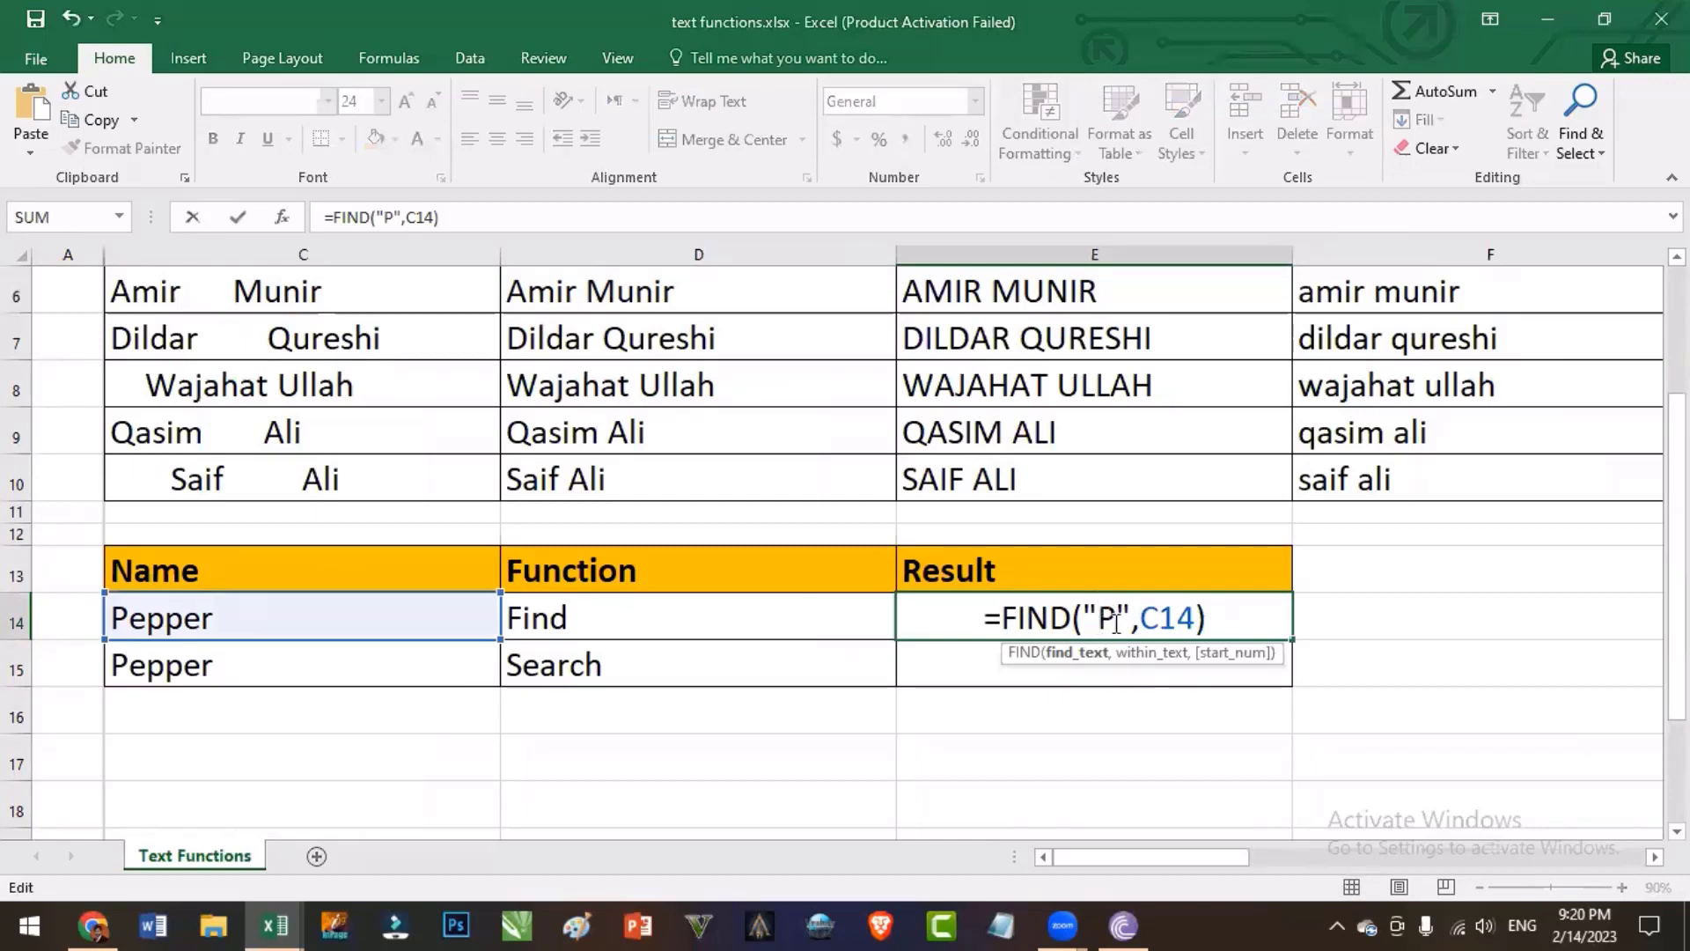
{"action": "key", "text": "Return"}
{"action": "left_click", "coordinate": [1247, 622]}
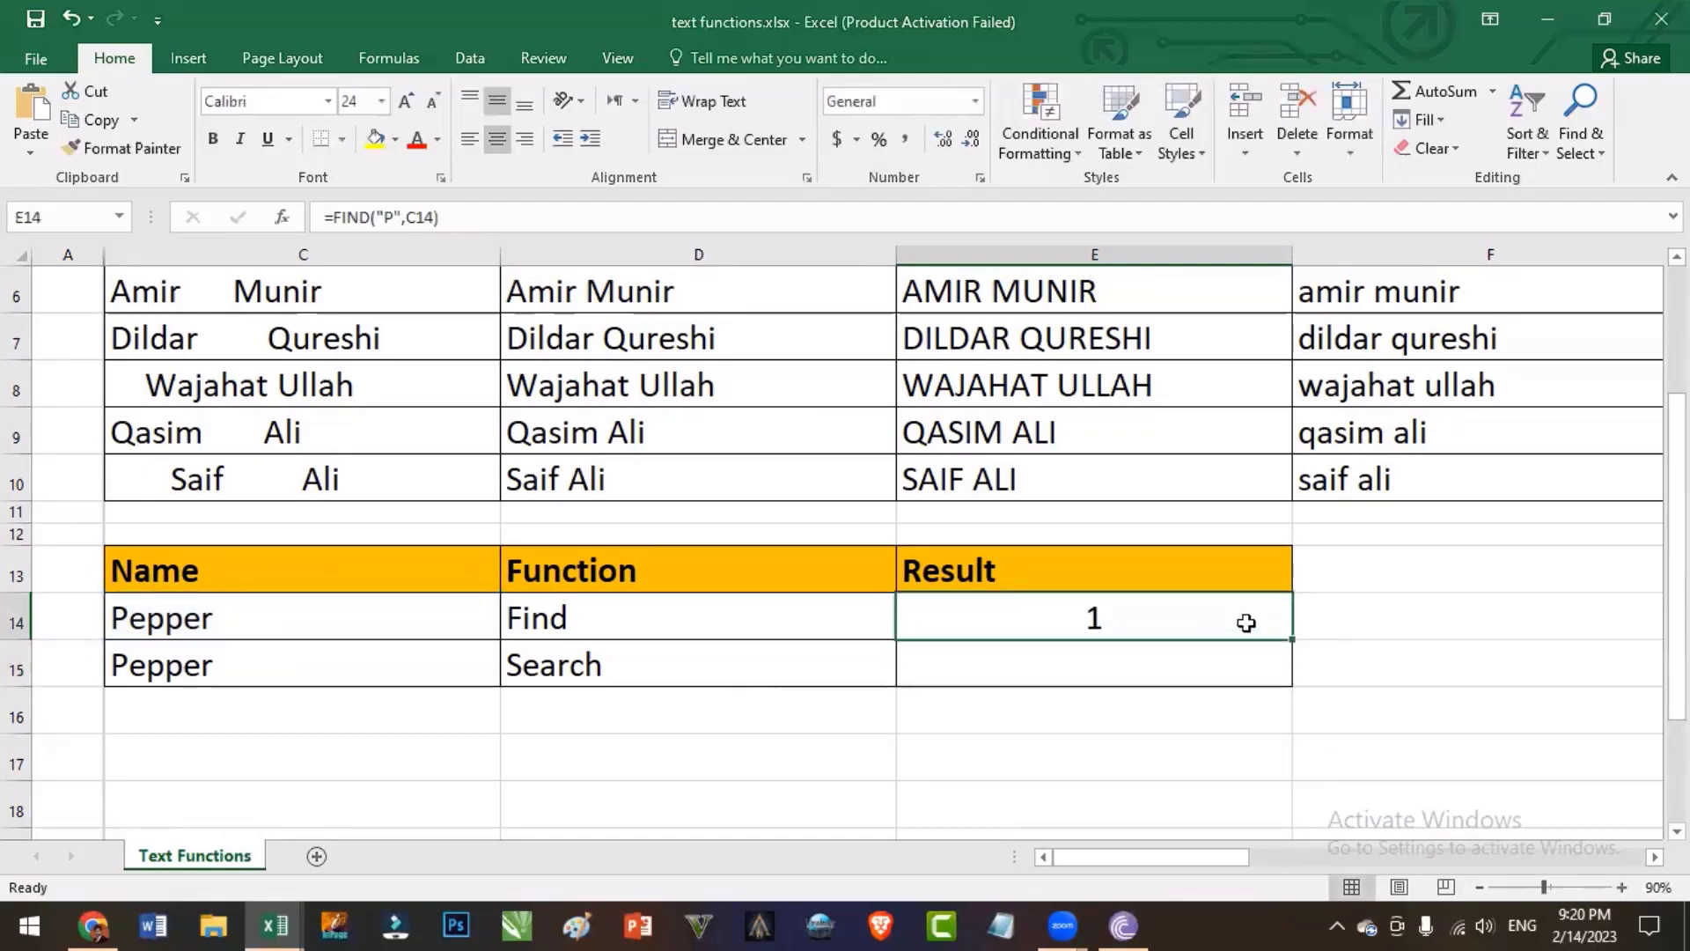
Write =SEARCH("p",C15) in E15, the Result cell of the Search row, to locate p in Pepper
{"action": "left_click", "coordinate": [542, 673]}
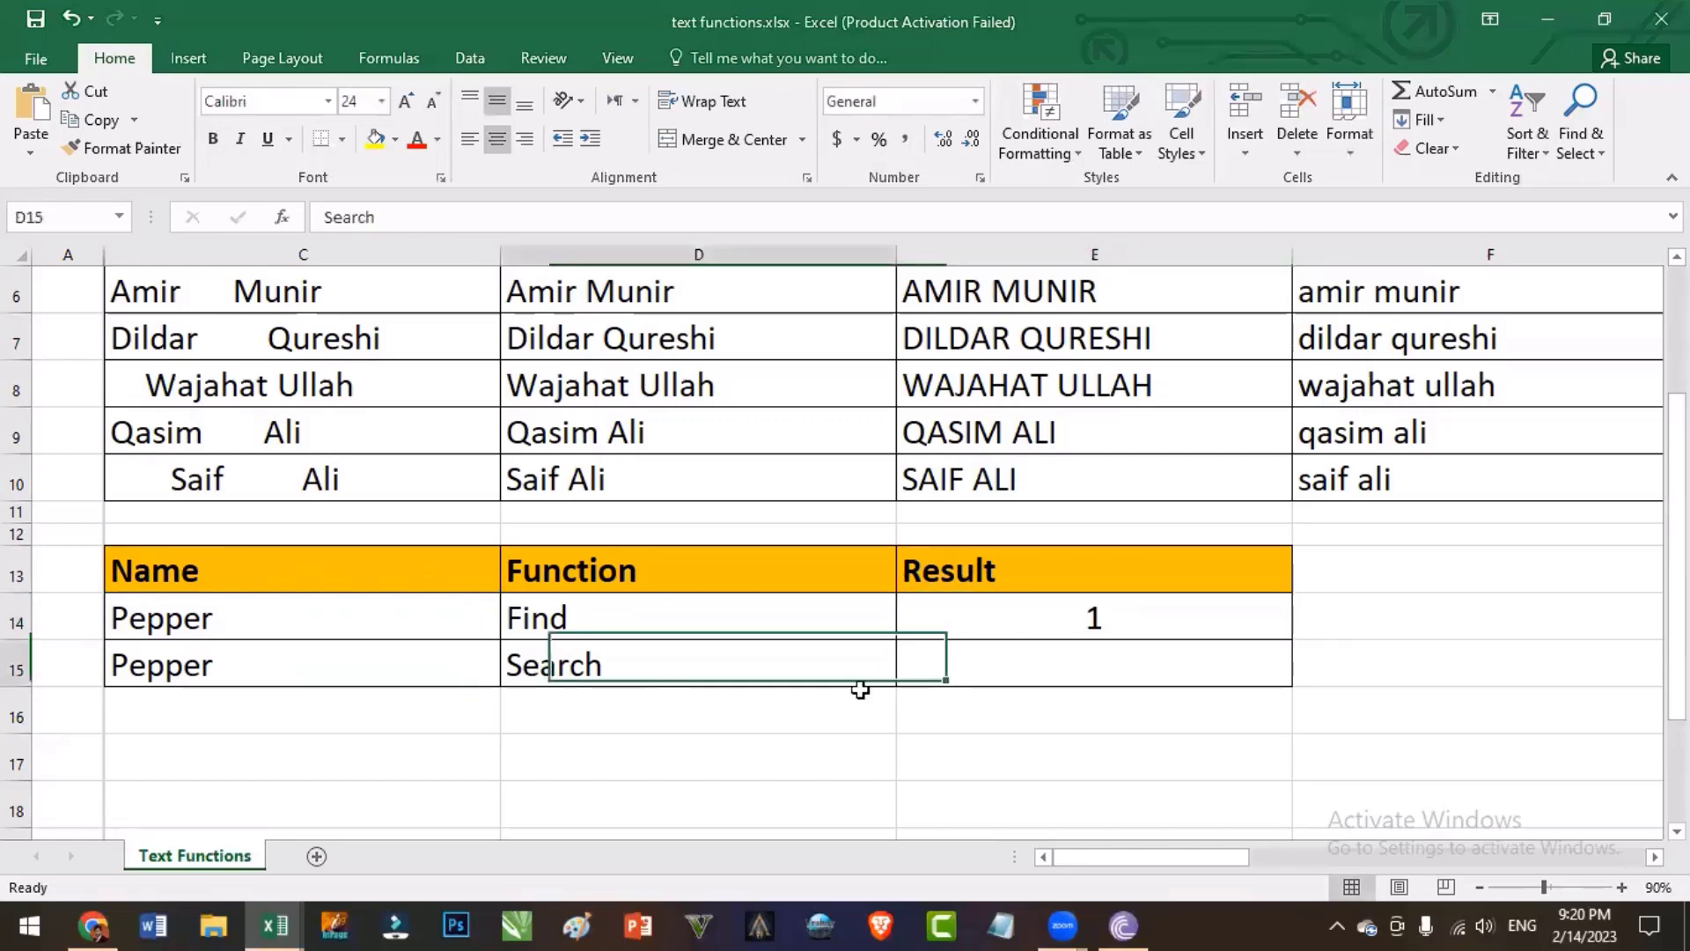
{"action": "left_click", "coordinate": [1063, 675]}
{"action": "type", "text": "=seart"}
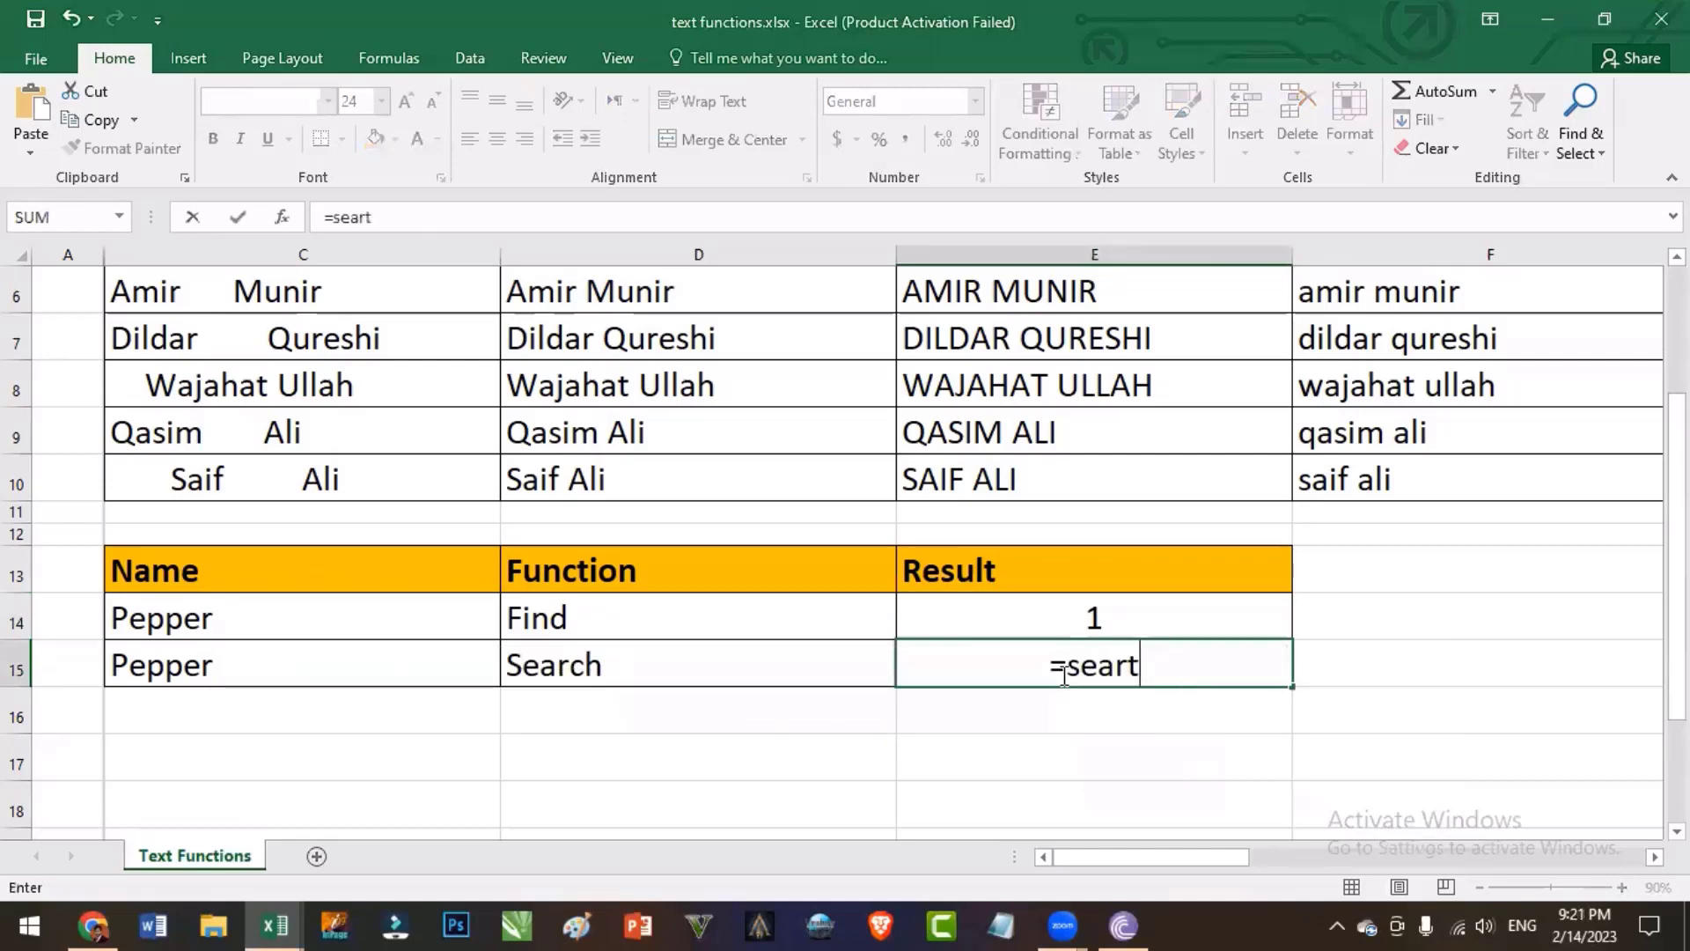
{"action": "key", "text": "BackSpace"}
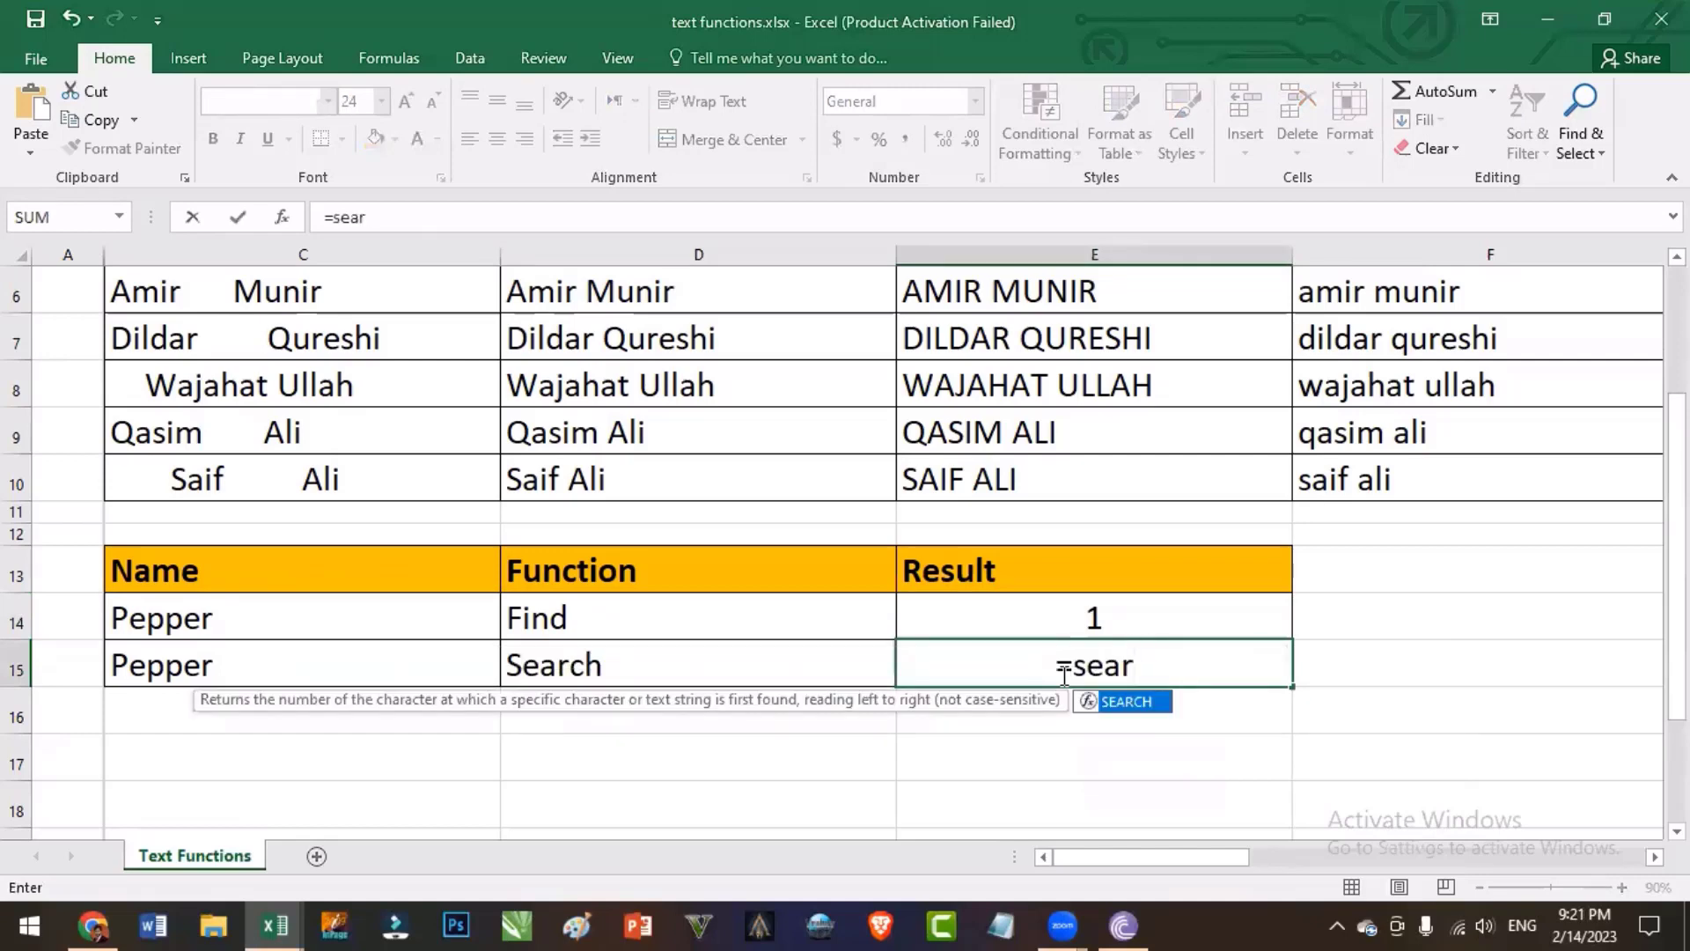
{"action": "type", "text": "ch"}
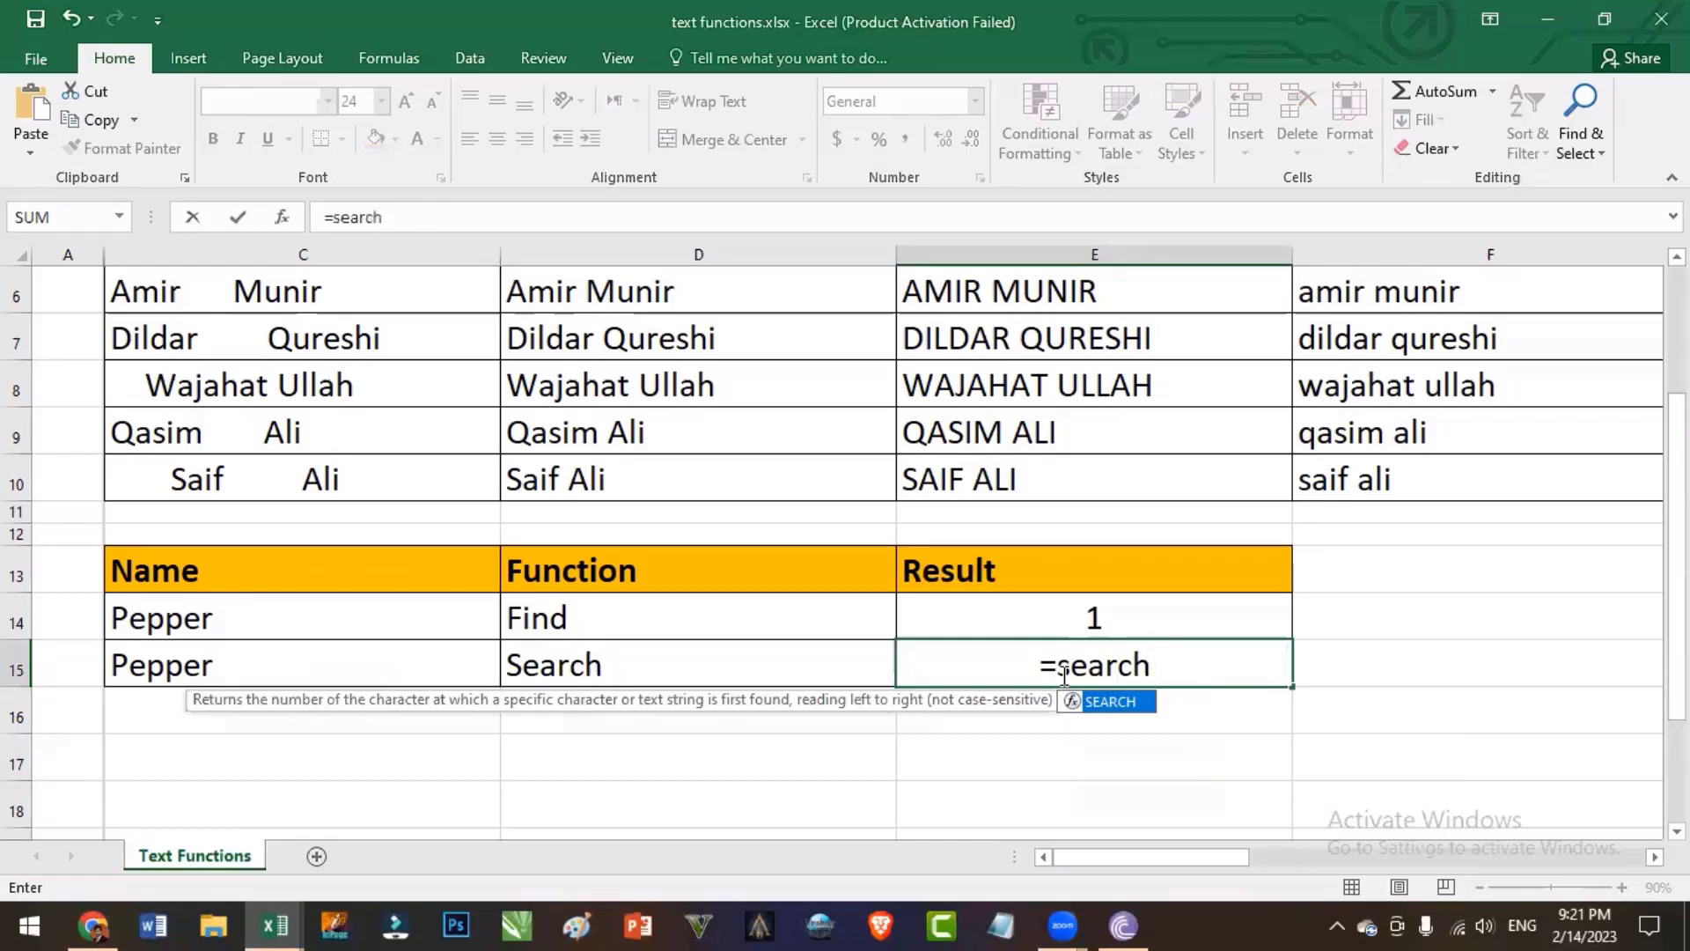
{"action": "type", "text": "(\""}
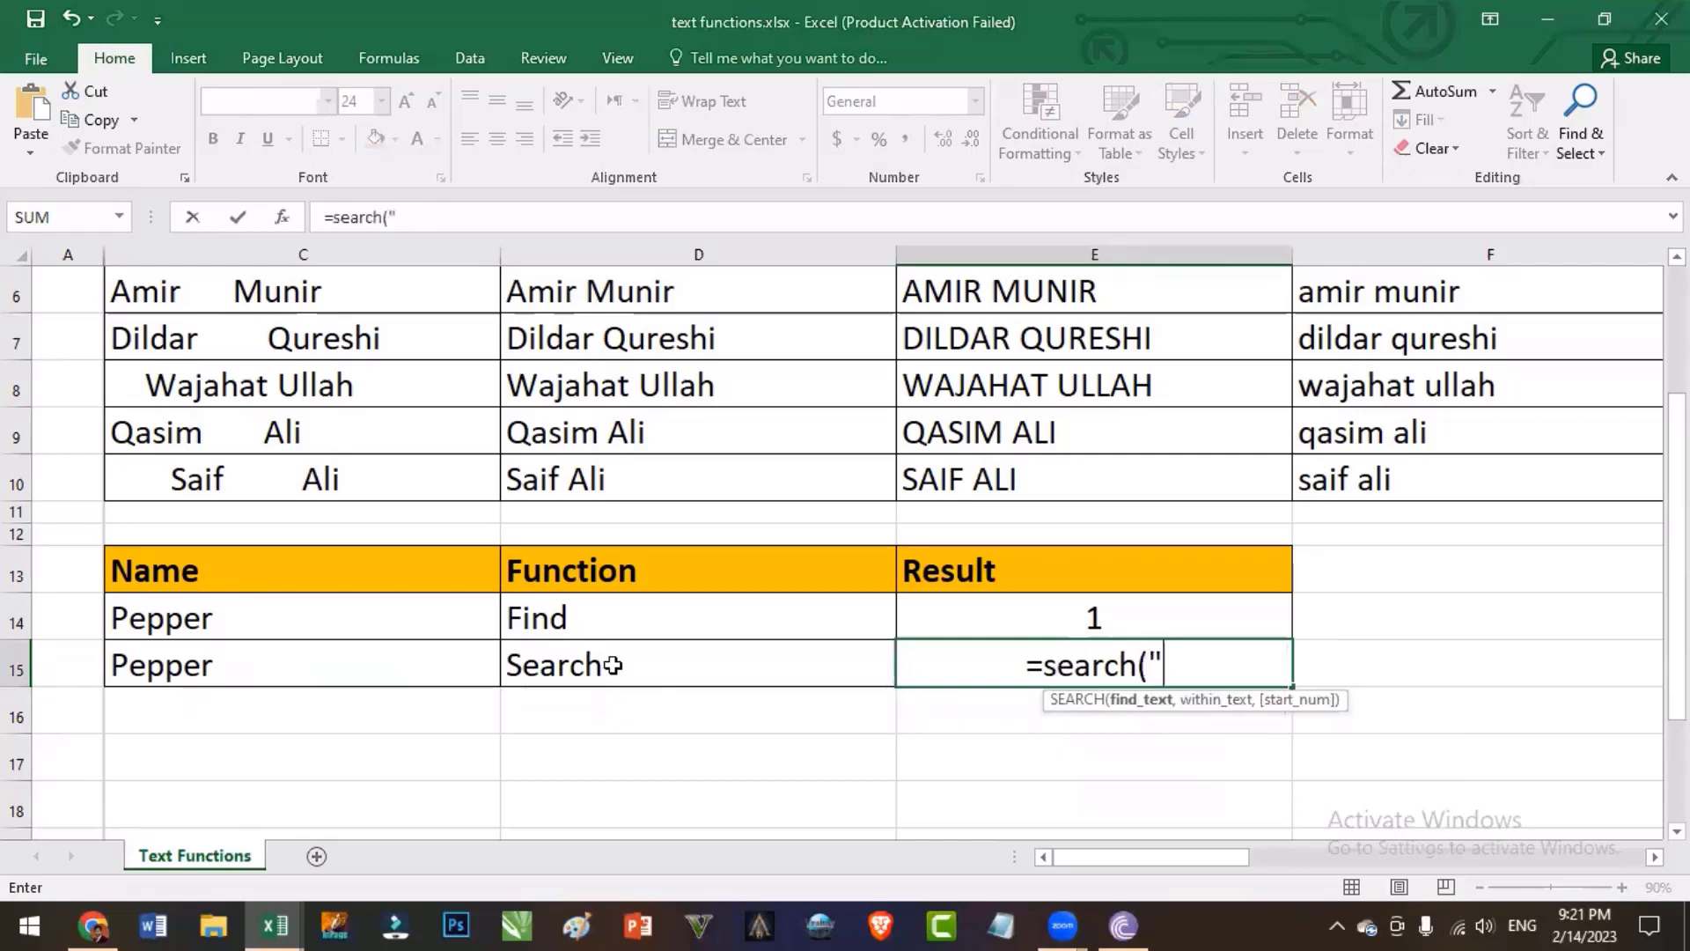
{"action": "type", "text": "p"}
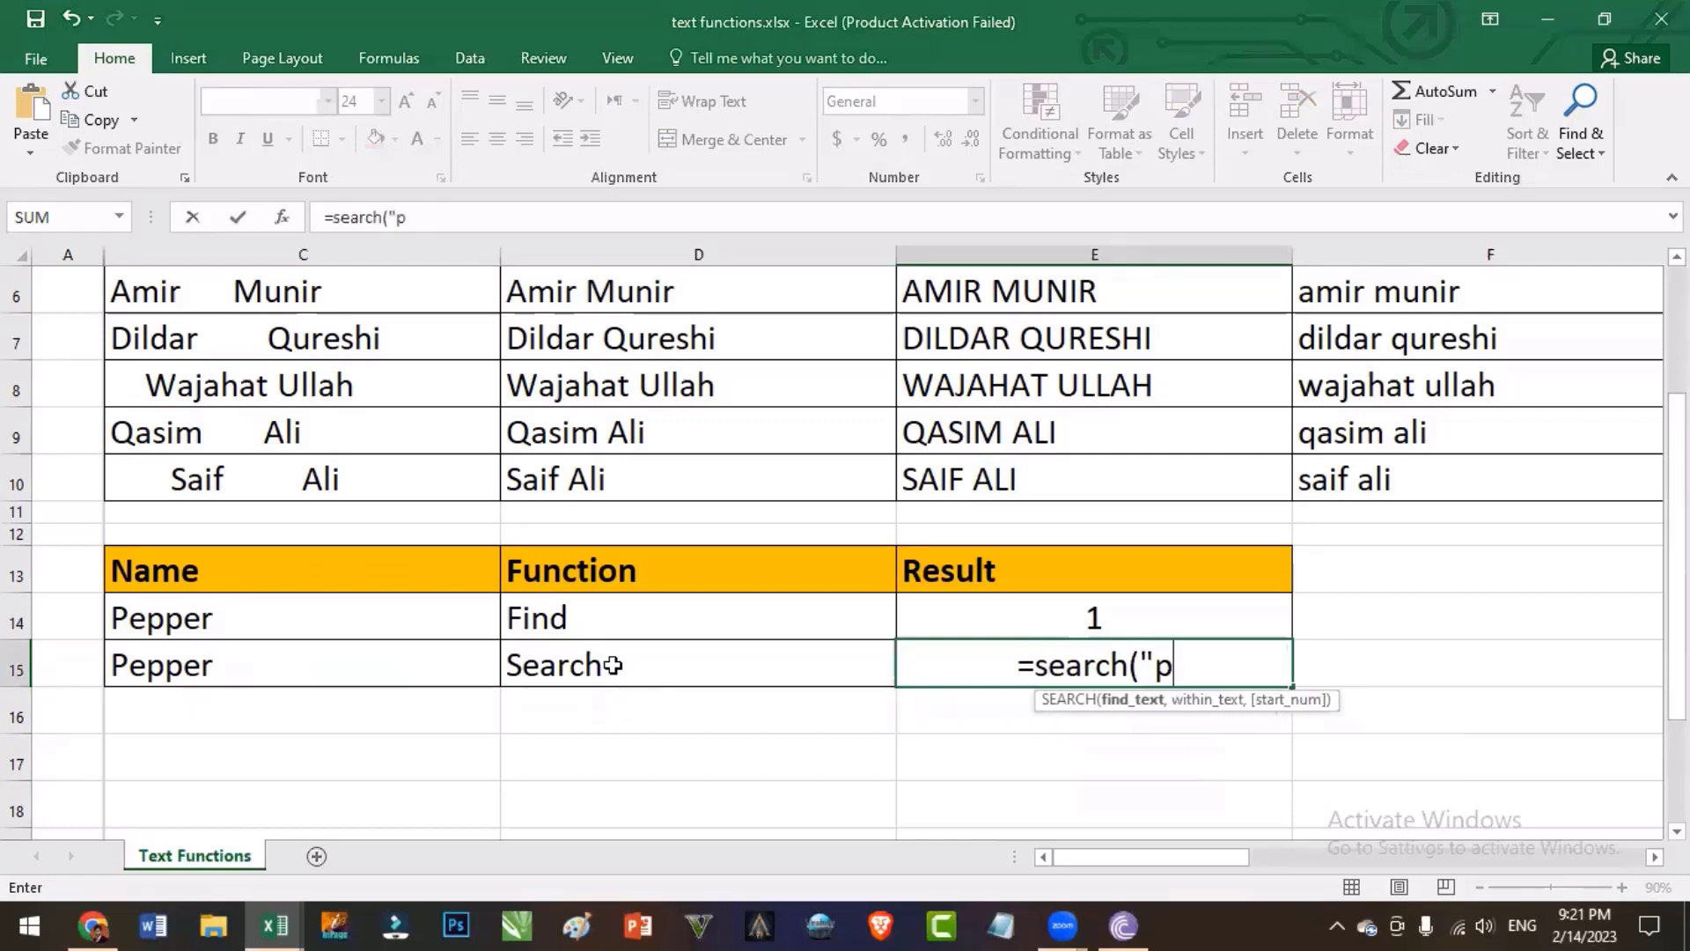
{"action": "type", "text": "\","}
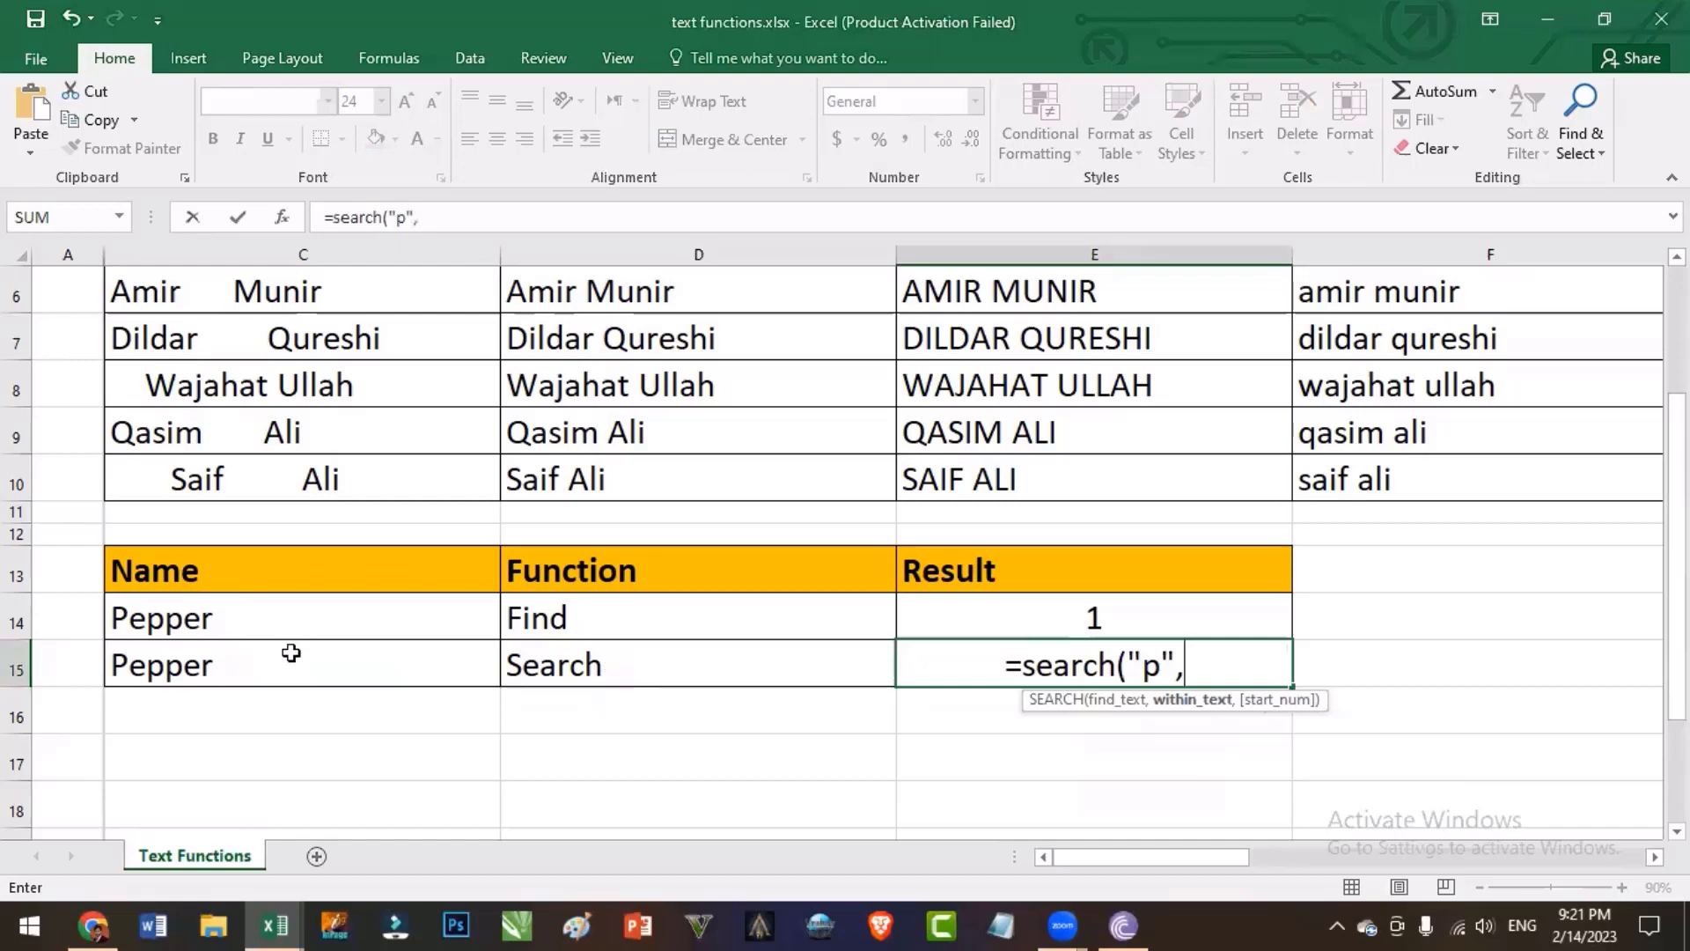
{"action": "left_click", "coordinate": [291, 652]}
{"action": "type", "text": ")"}
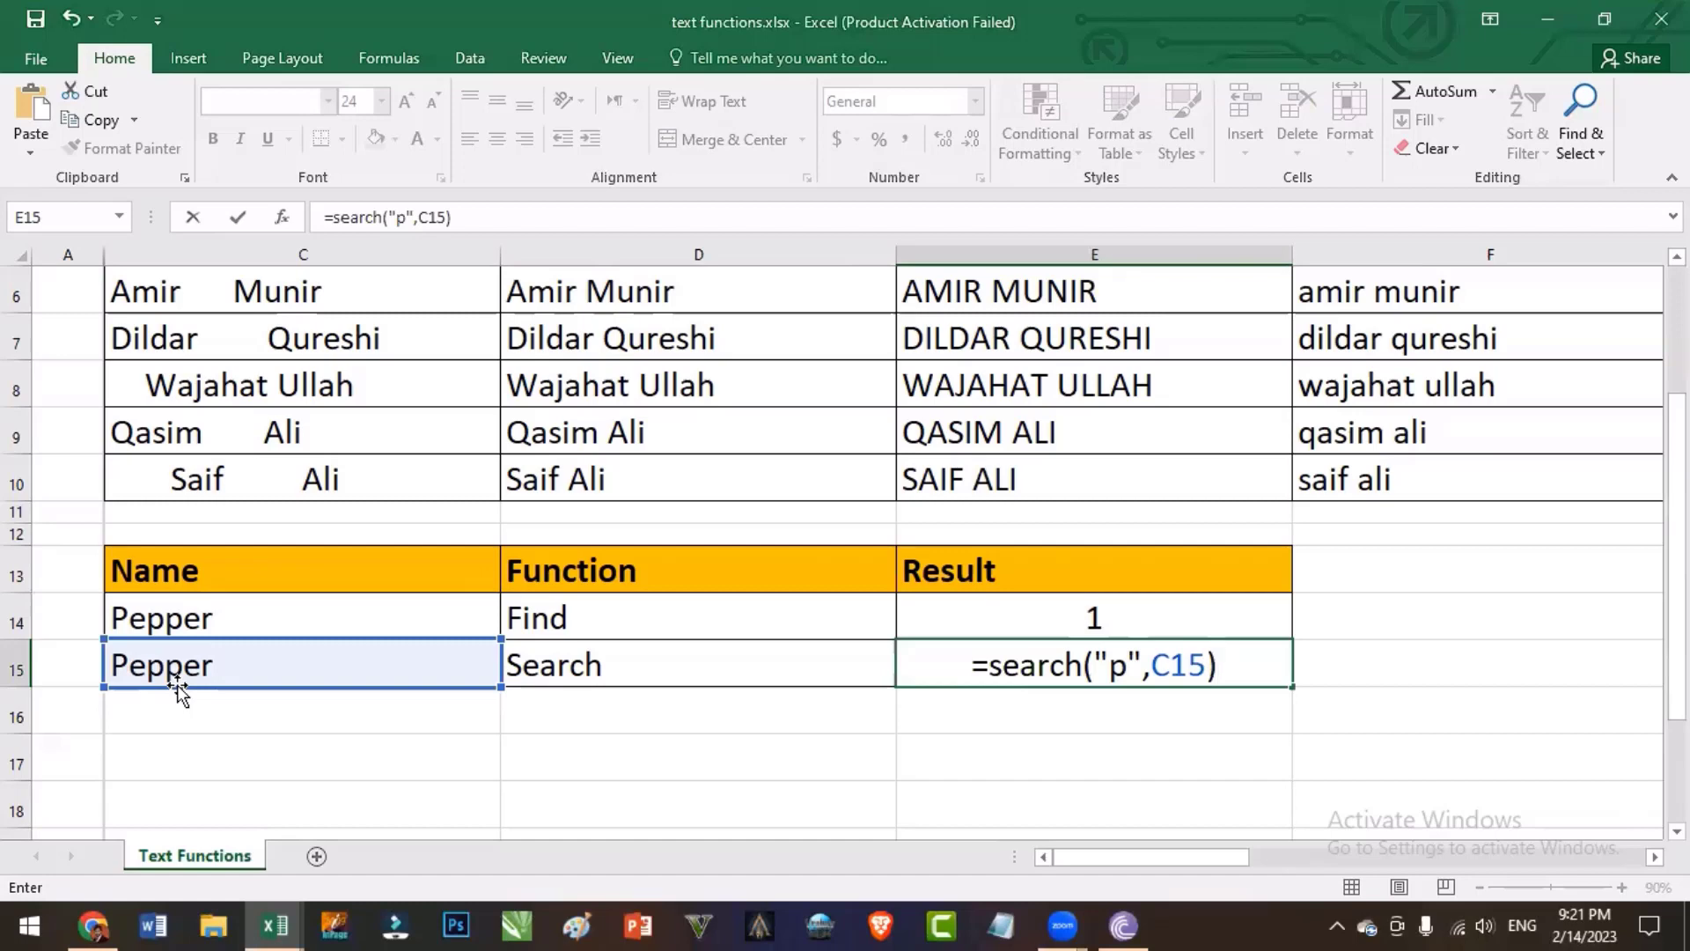
{"action": "double_click", "coordinate": [1116, 674]}
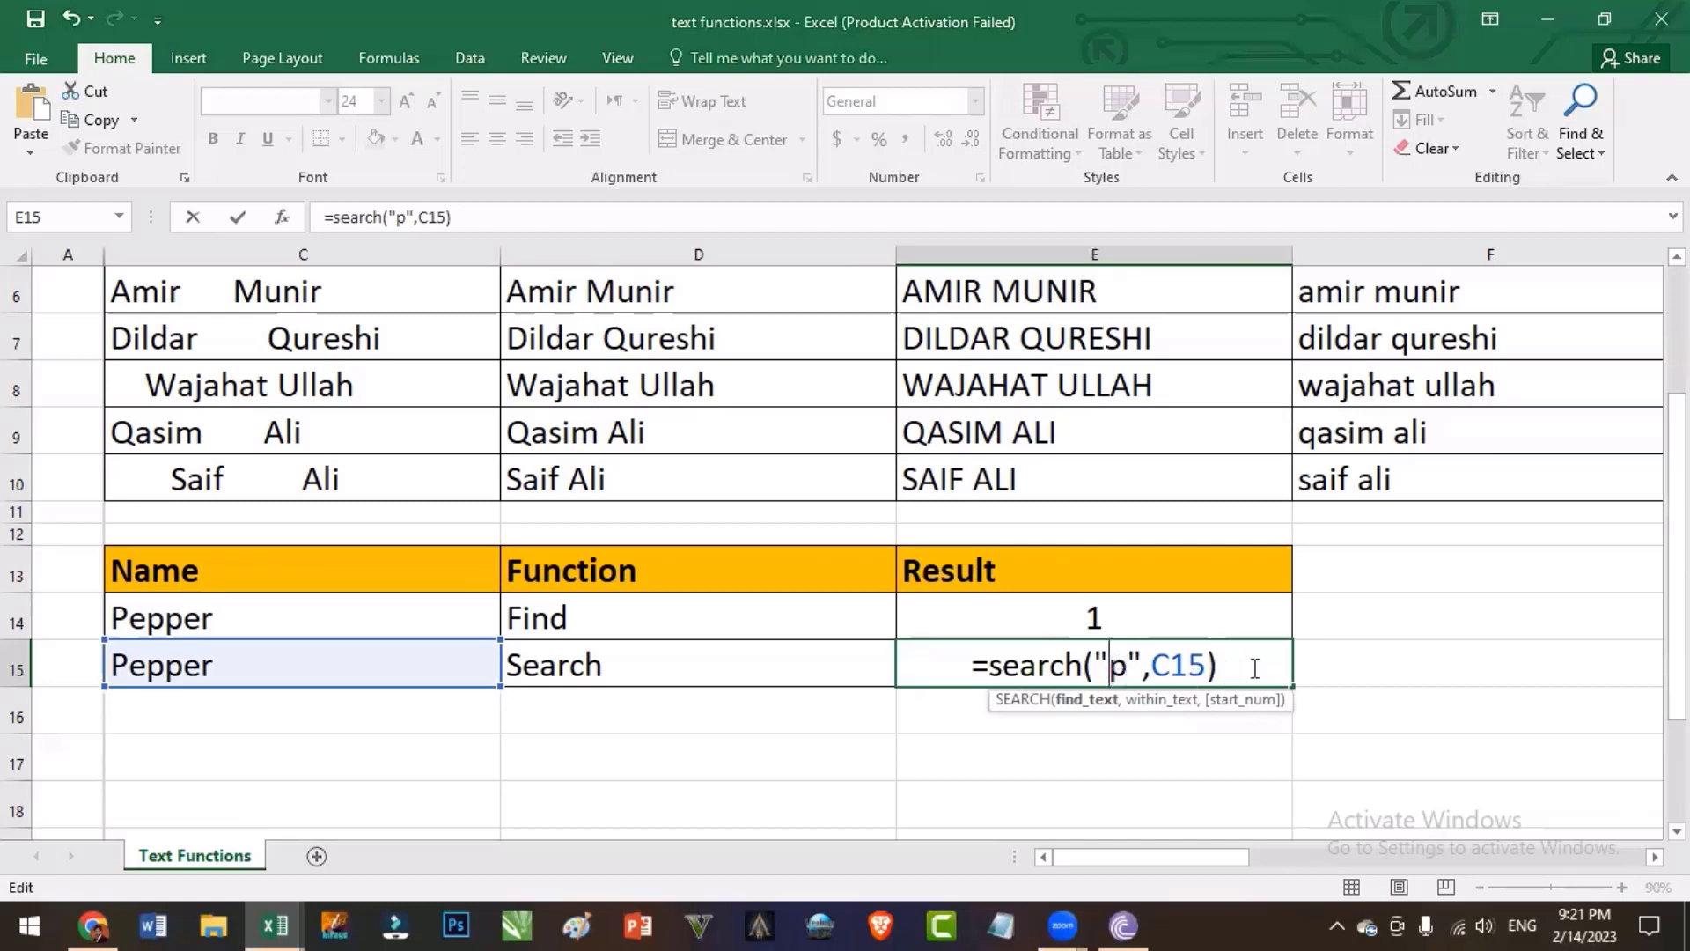
{"action": "key", "text": "Return"}
Reopen E15's SEARCH formula to review its lowercase search letter, and check the result against the Find row
{"action": "double_click", "coordinate": [1189, 676]}
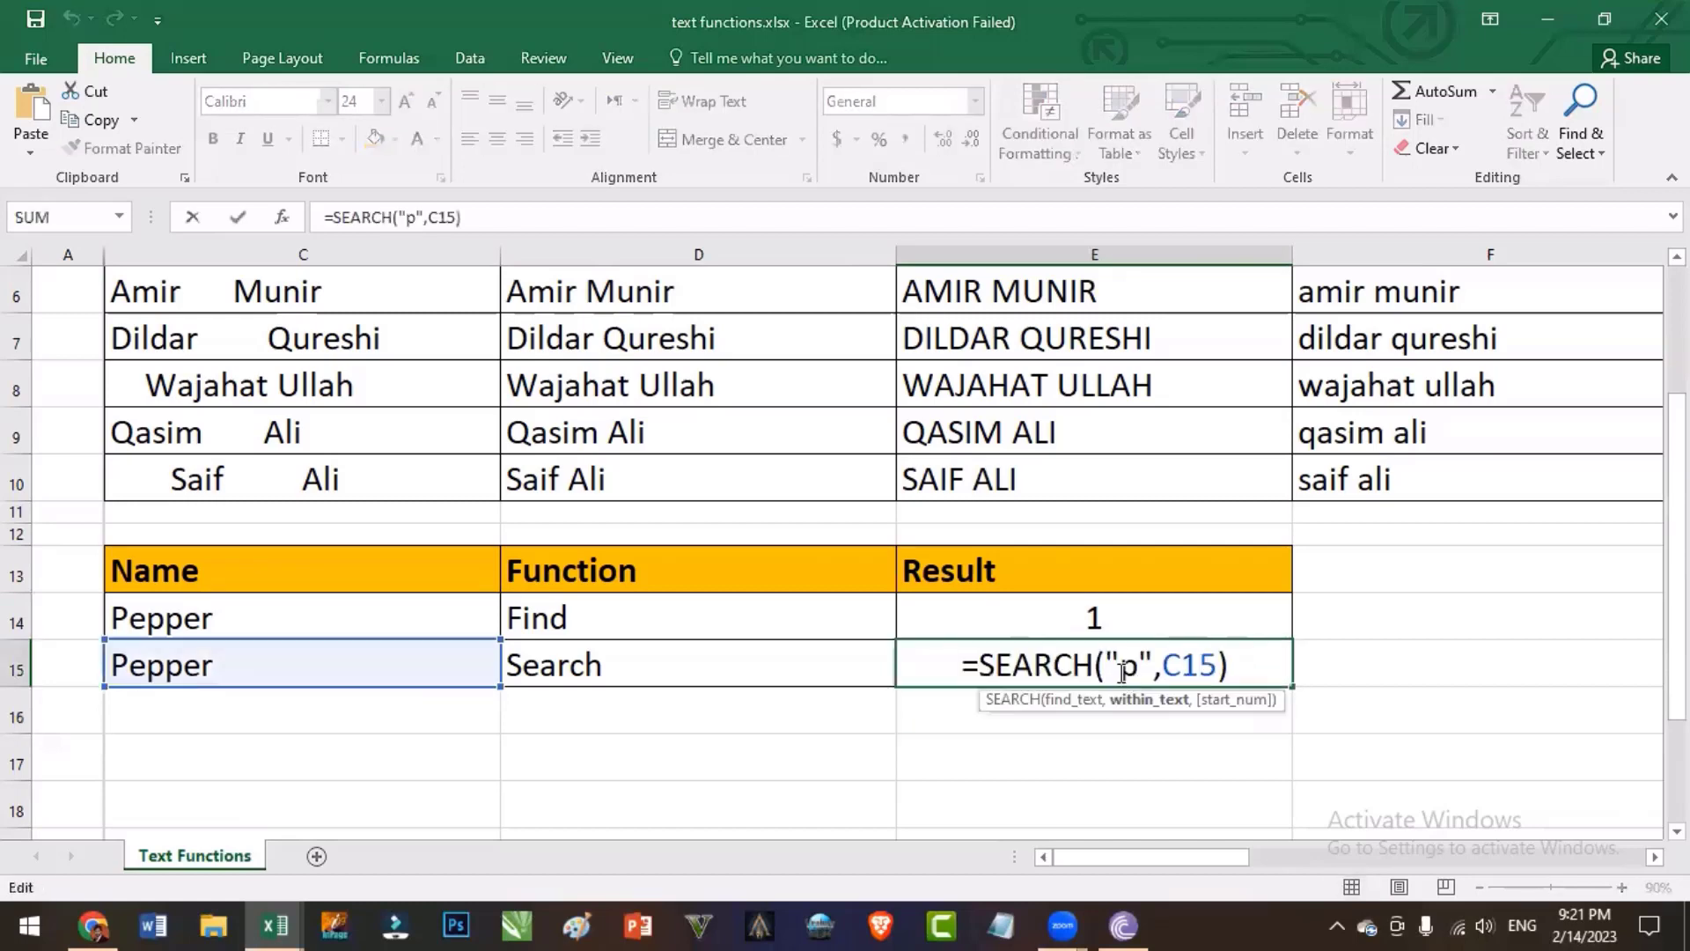
{"action": "double_click", "coordinate": [1131, 669]}
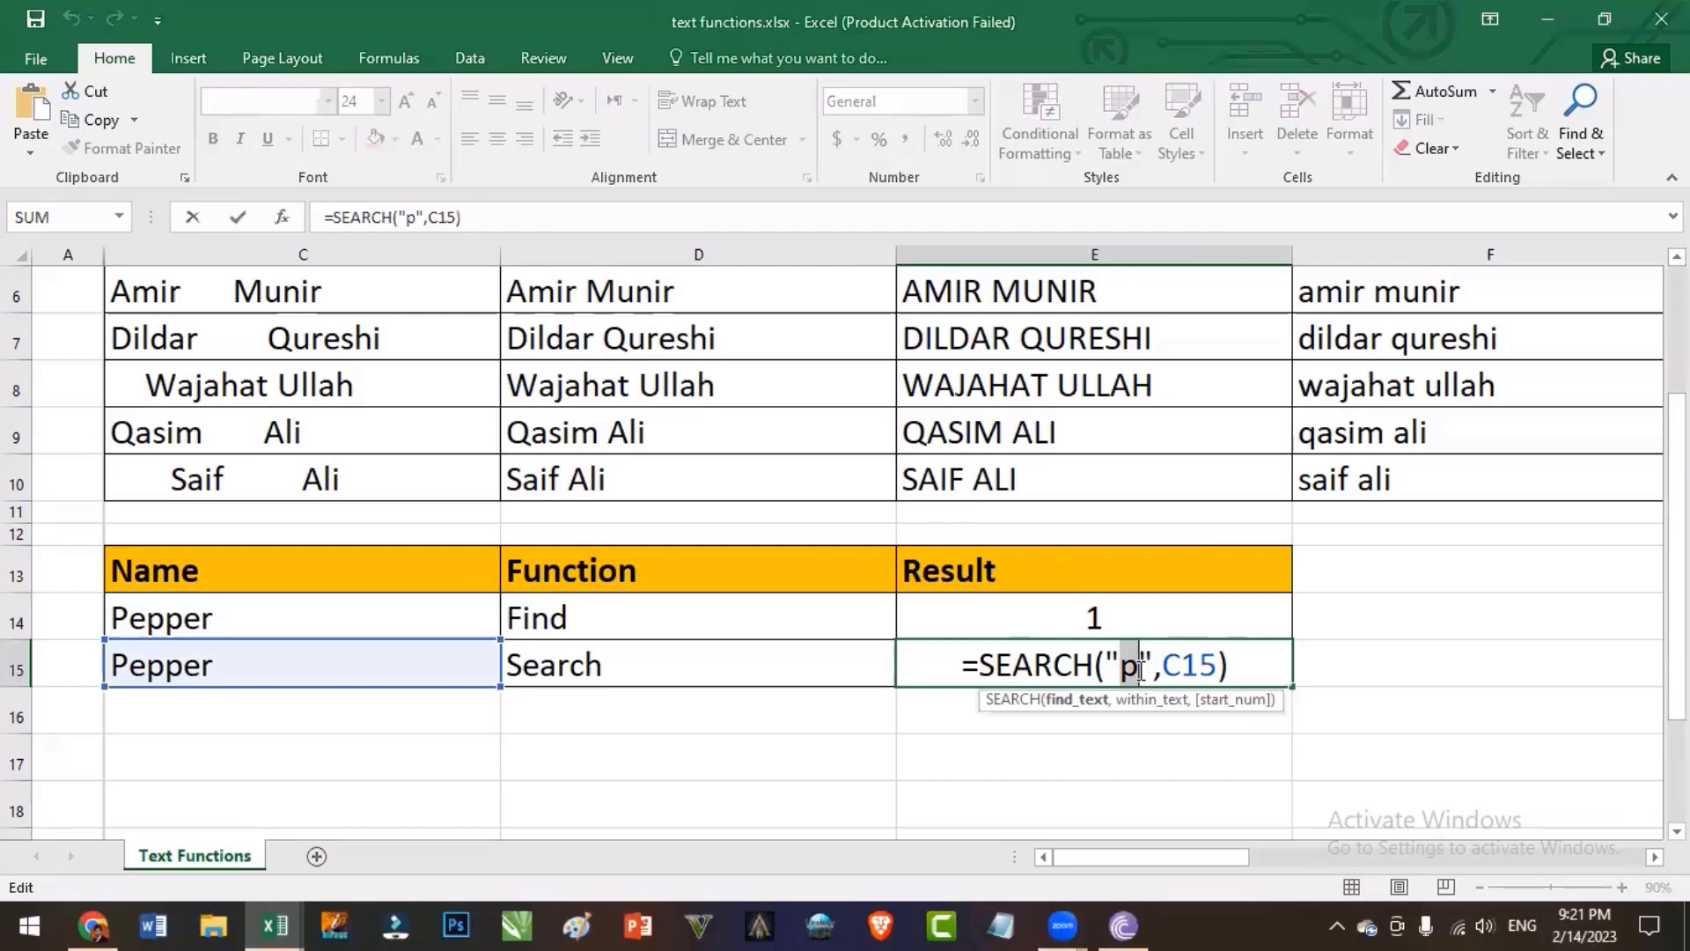
{"action": "left_click", "coordinate": [1140, 671]}
{"action": "left_click", "coordinate": [1286, 658]}
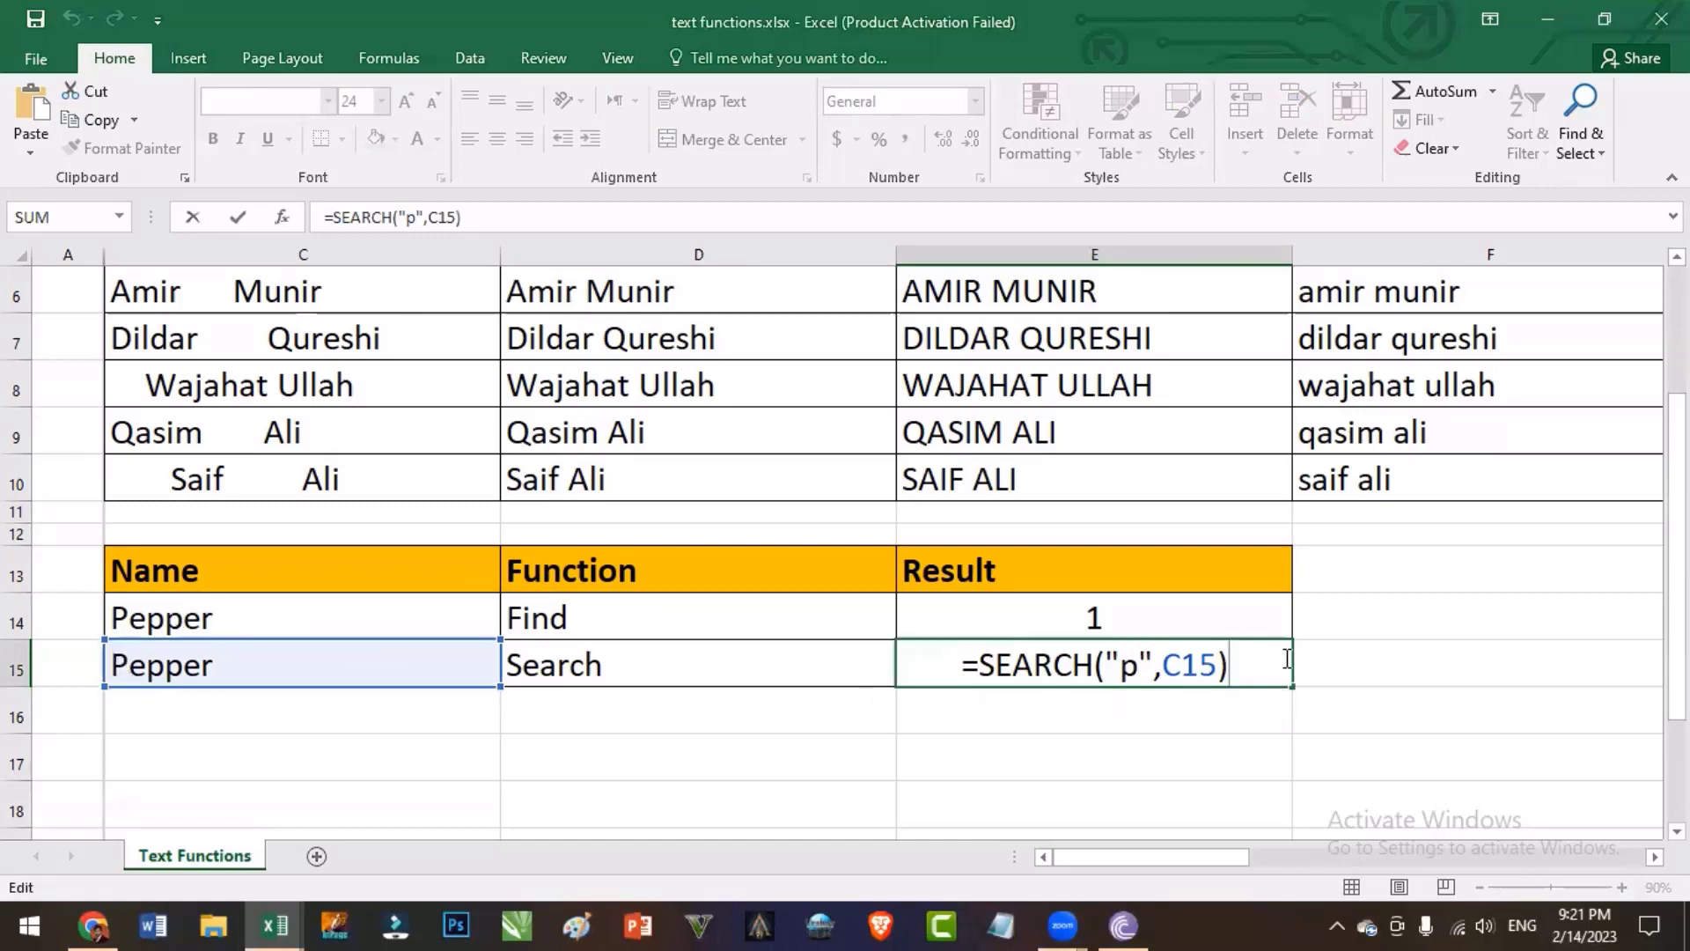
{"action": "key", "text": "Return"}
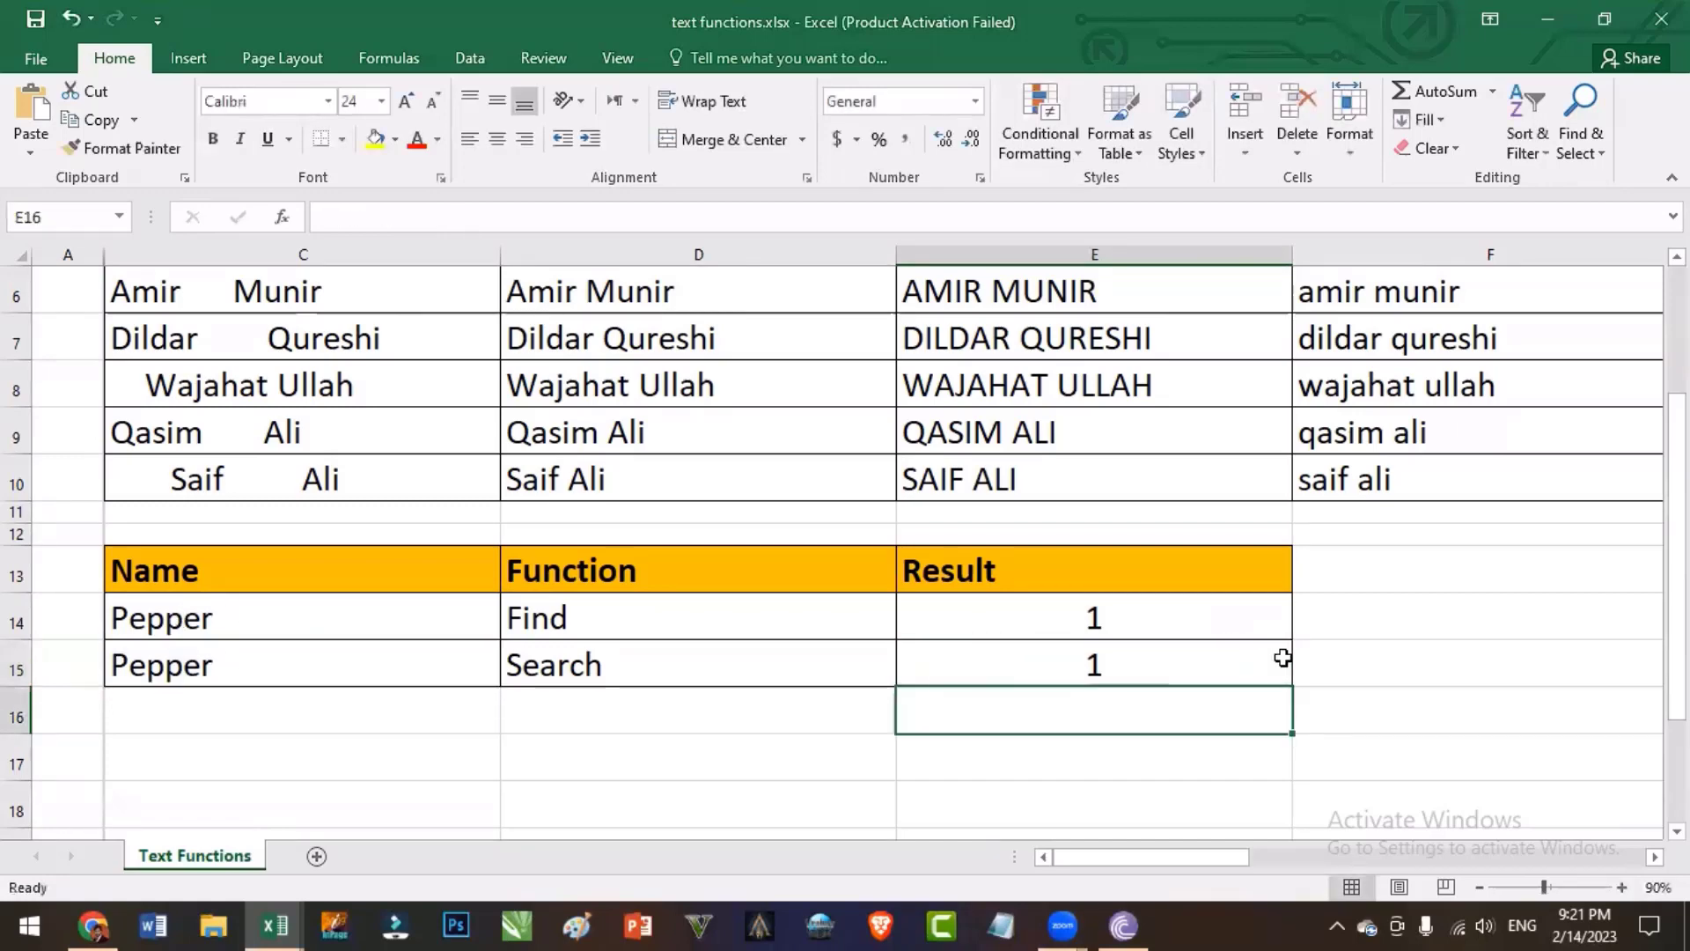
{"action": "scroll", "coordinate": [1073, 791], "scroll_direction": "up", "scroll_amount": 2}
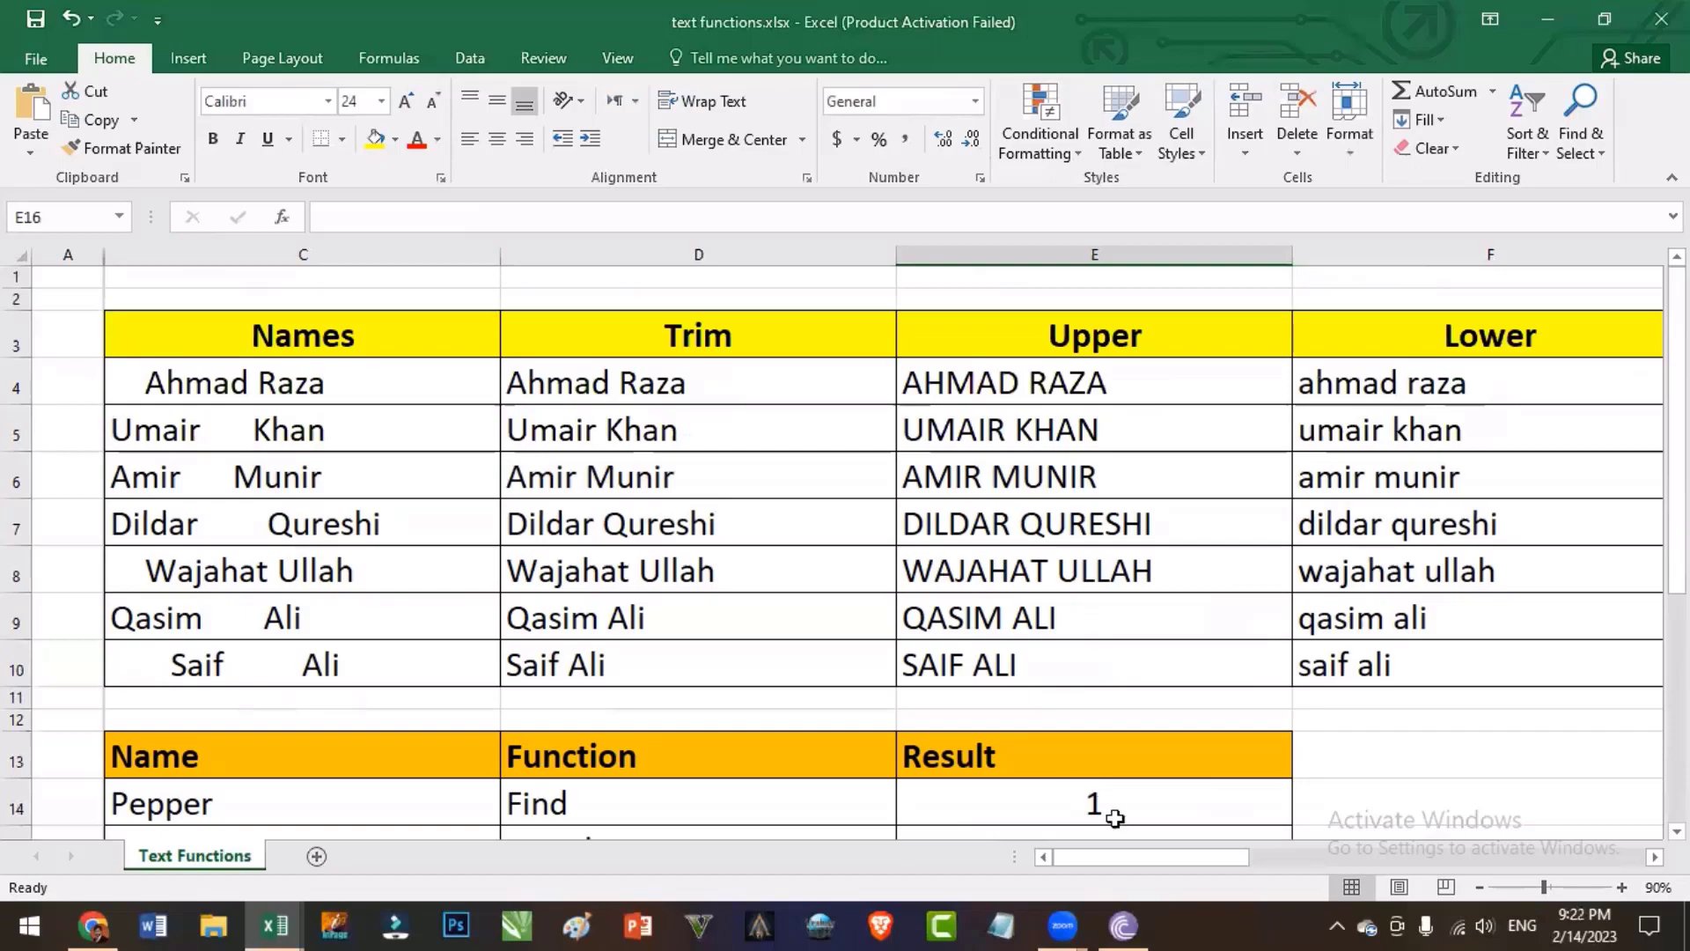
{"action": "left_click_drag", "start_coordinate": [1197, 857], "coordinate": [1233, 858]}
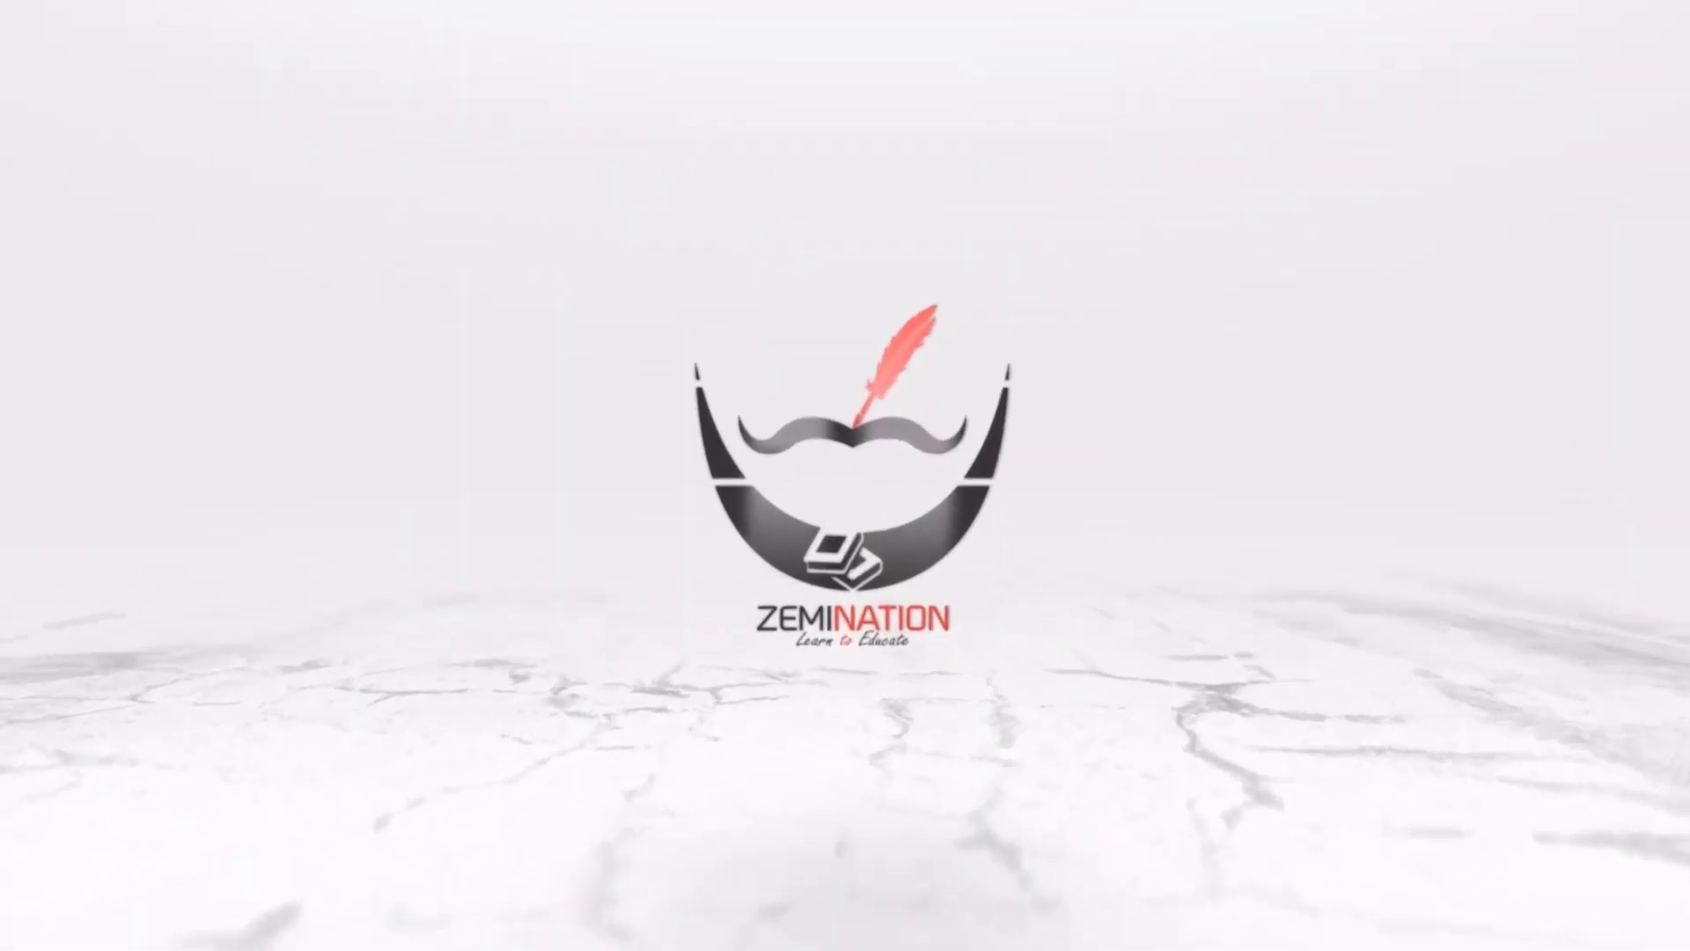